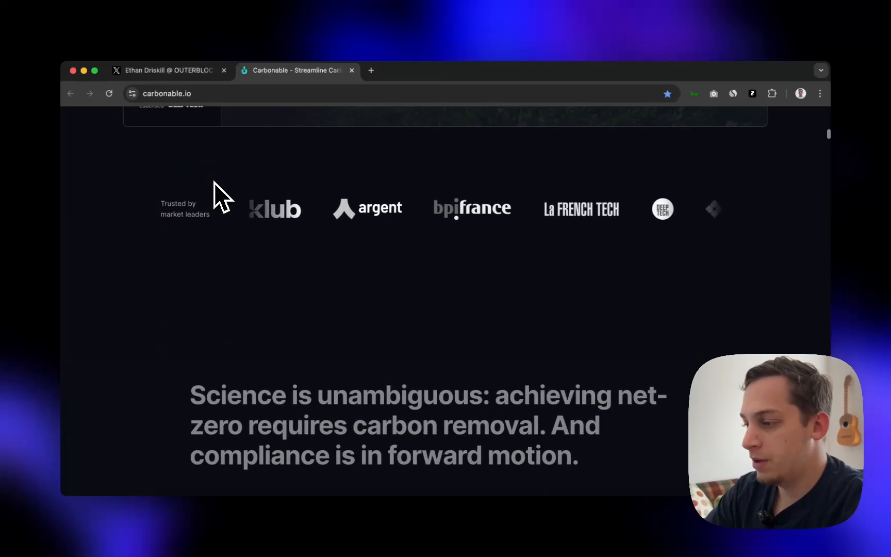
- Examine how the Carbonable page reveals and strikes through its text on scroll, from "Science is unambiguous" to "We're changing that."
scroll(214, 182, "down", 1)
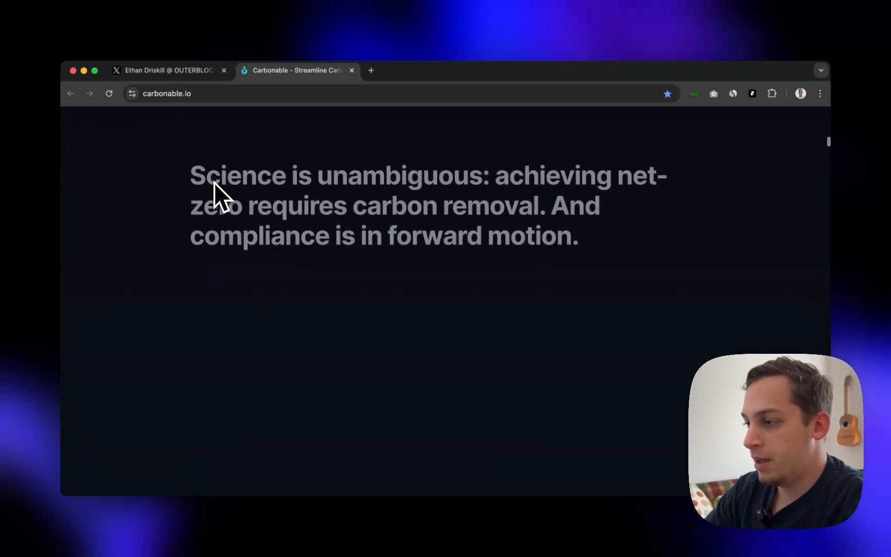
left_click_drag(191, 175, 560, 237)
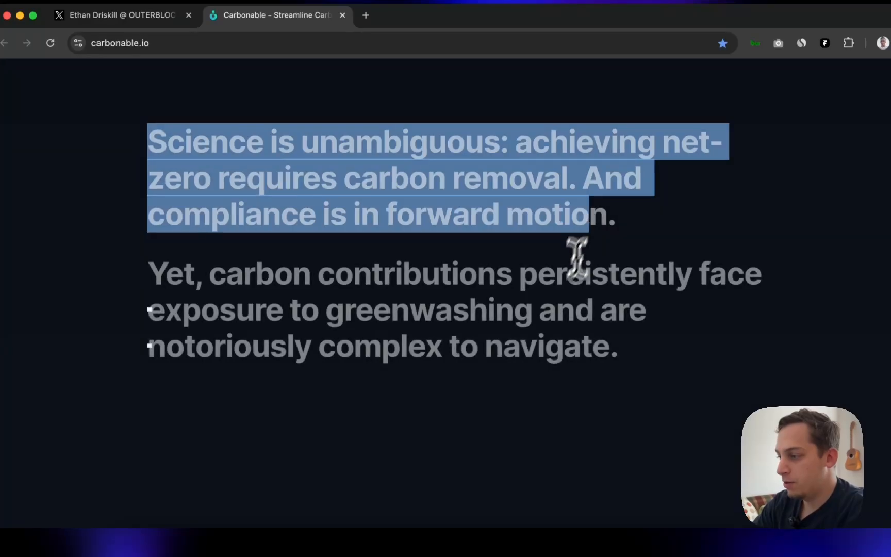
left_click_drag(610, 349, 197, 278)
left_click(153, 295)
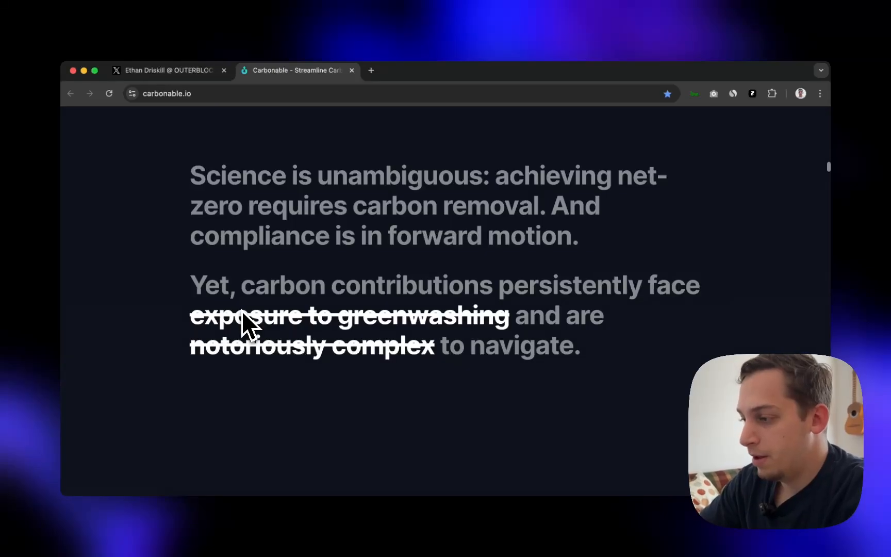
scroll(250, 324, "down", 2)
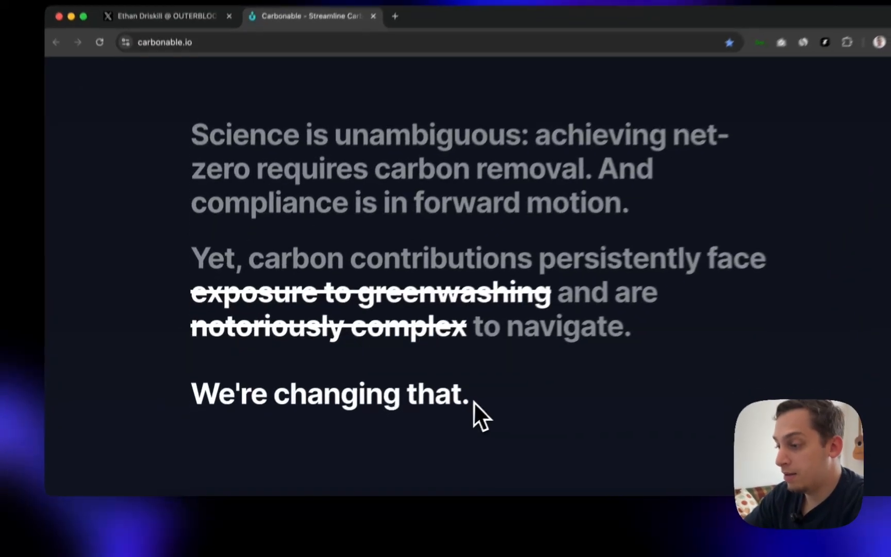
left_click_drag(439, 411, 199, 401)
left_click(190, 401)
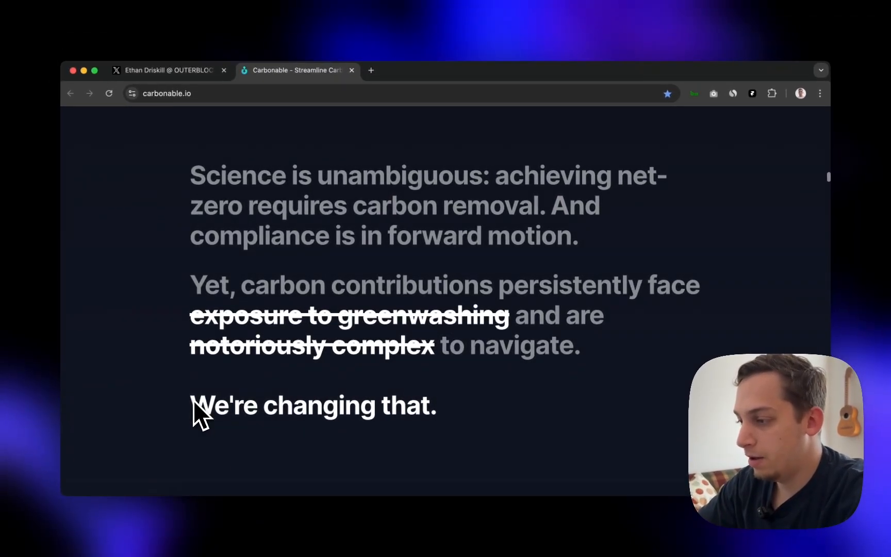
scroll(193, 400, "down", 1)
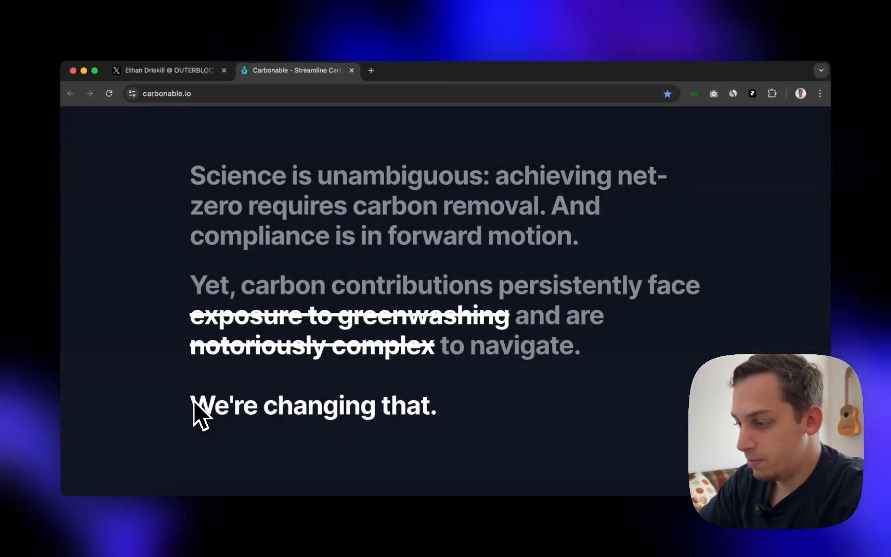
scroll(227, 391, "down", 5)
scroll(227, 392, "up", 2)
scroll(227, 391, "up", 2)
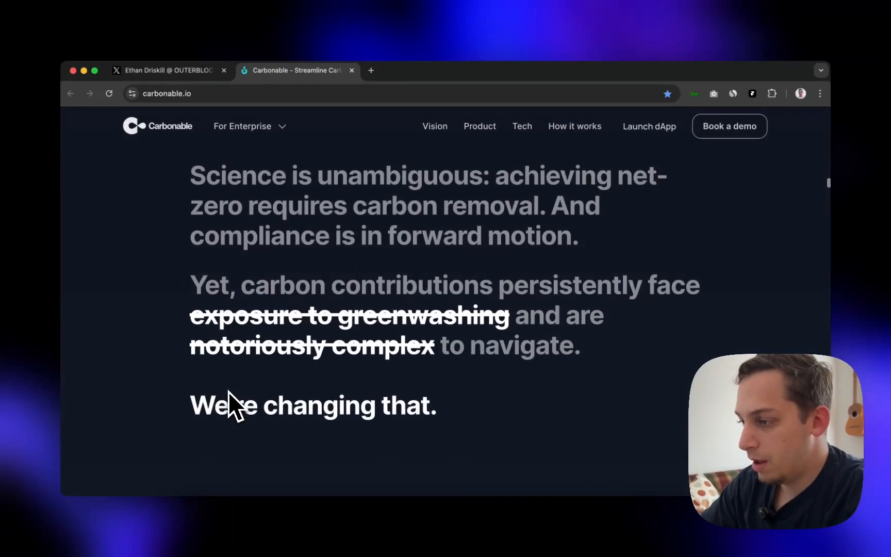
left_click_drag(433, 403, 250, 301)
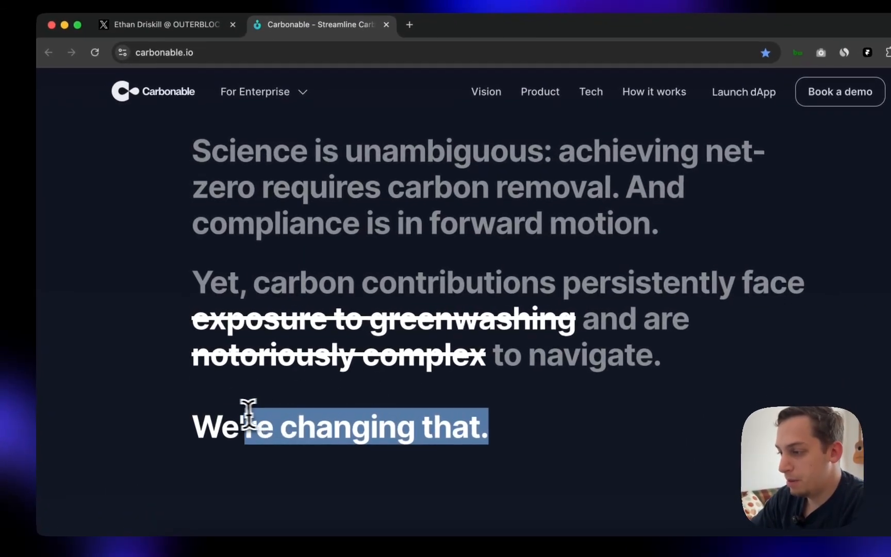
left_click(204, 147)
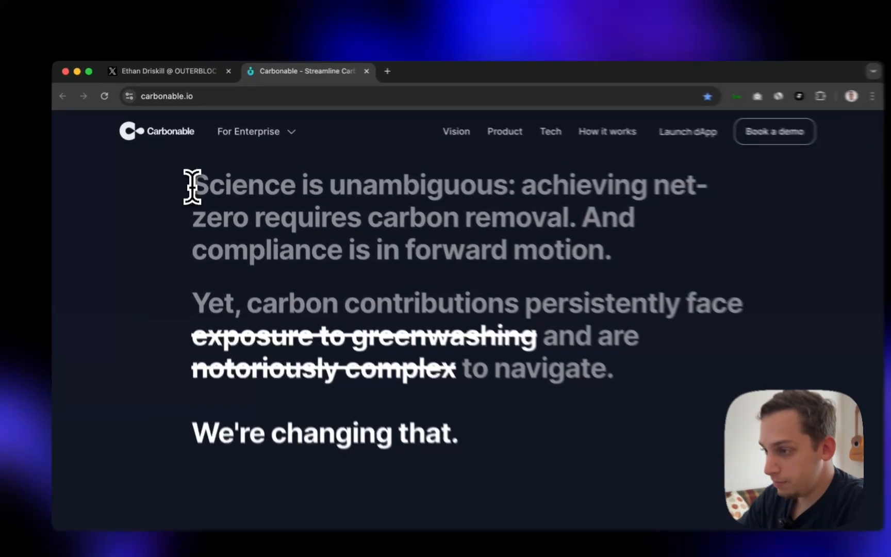
left_click_drag(191, 177, 396, 235)
- View the "from zero to launched in just a few weeks" astronaut image enlarged in the X post, and return to the Carbonable page
left_click(189, 73)
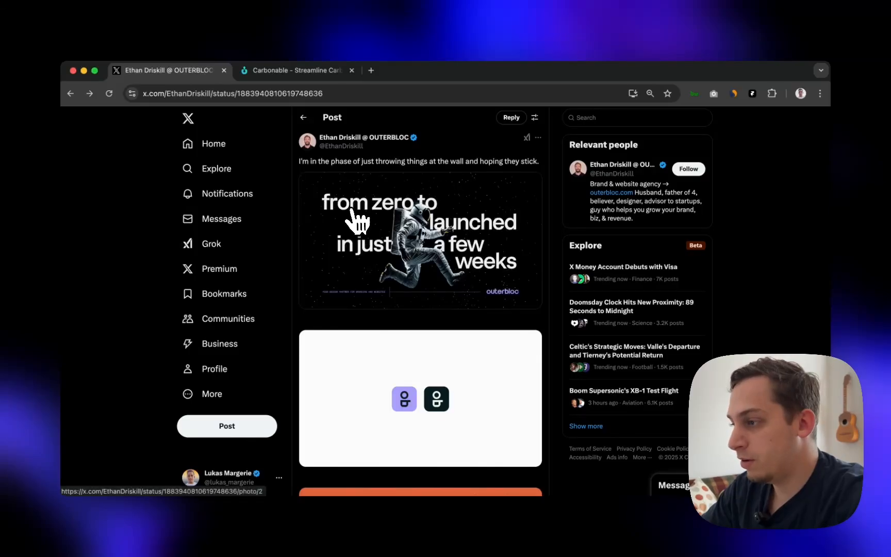
left_click(352, 216)
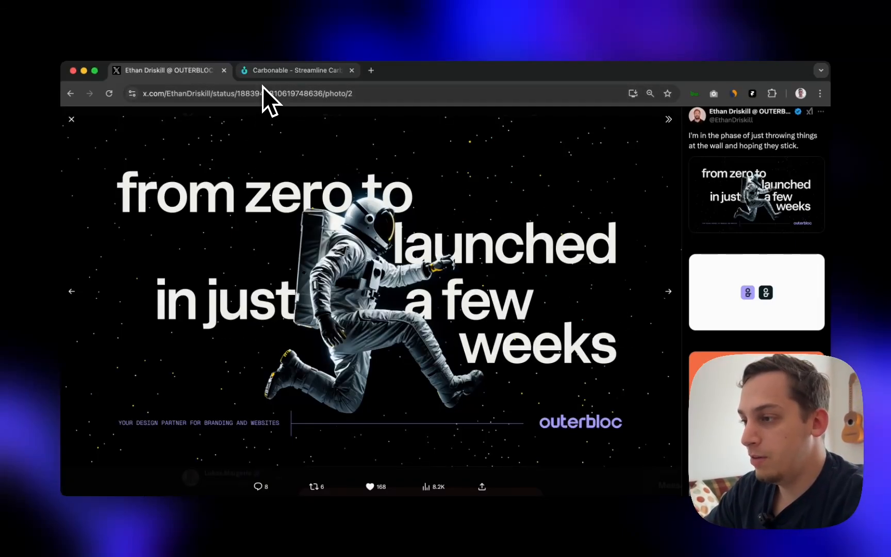
left_click(291, 72)
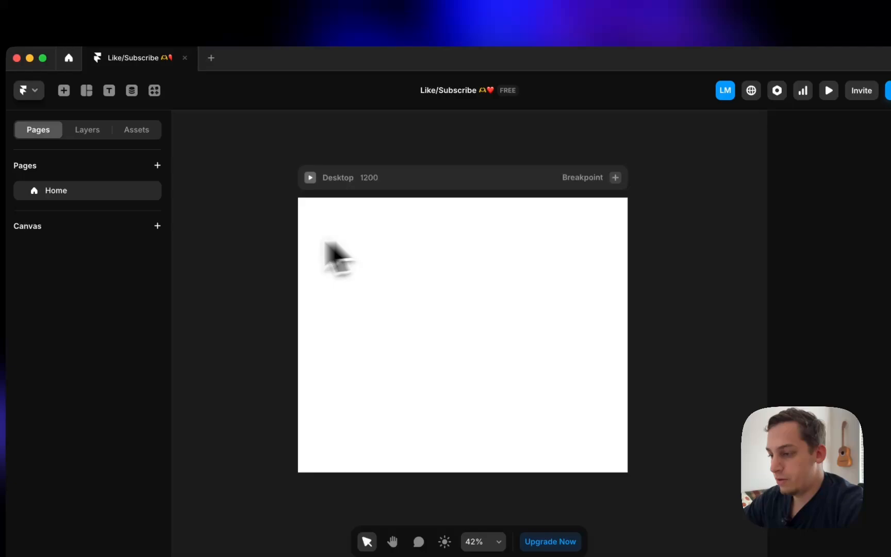
- Add Tablet and Phone breakpoints to the Home page beside the Desktop breakpoint
scroll(296, 161, "down", 3)
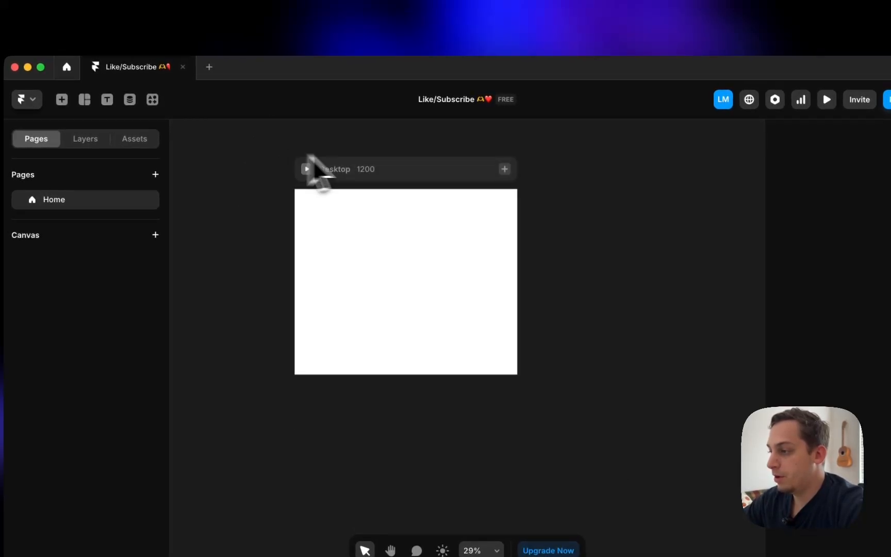
left_click(505, 169)
left_click(518, 197)
left_click(531, 238)
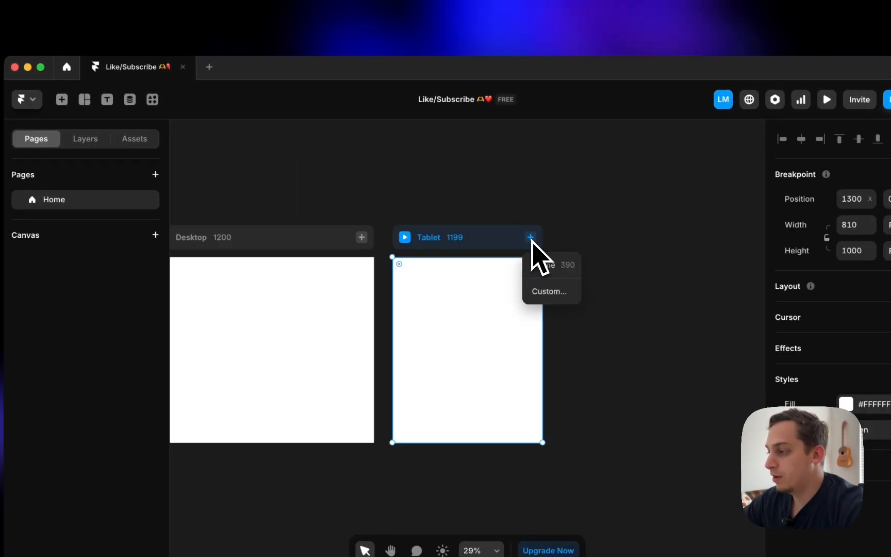
left_click(537, 263)
scroll(324, 211, "left", 5)
left_click(308, 237)
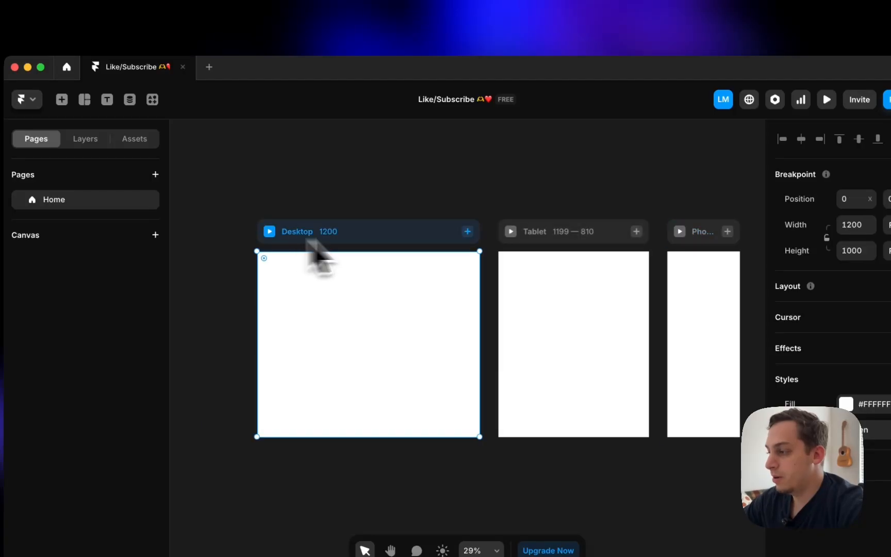
left_click(585, 246)
left_click(586, 247)
left_click(679, 231)
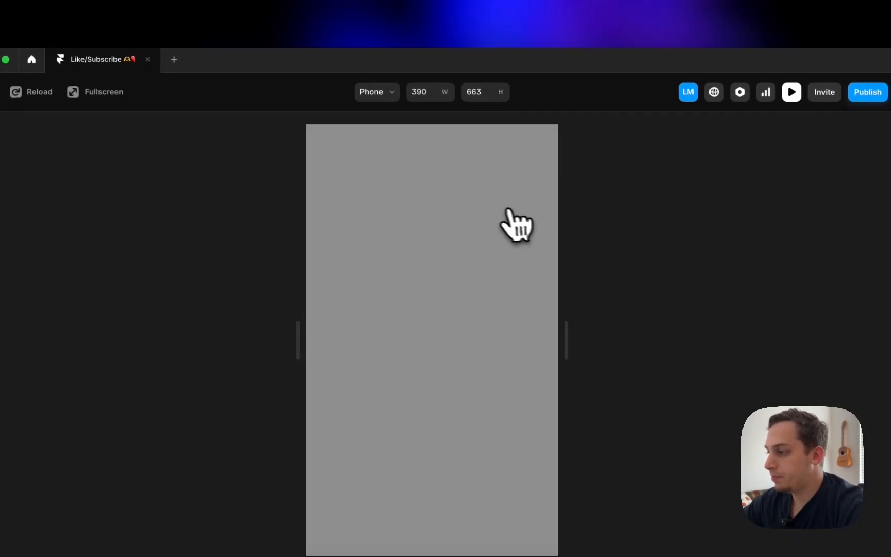
left_click(53, 89)
left_click(397, 199)
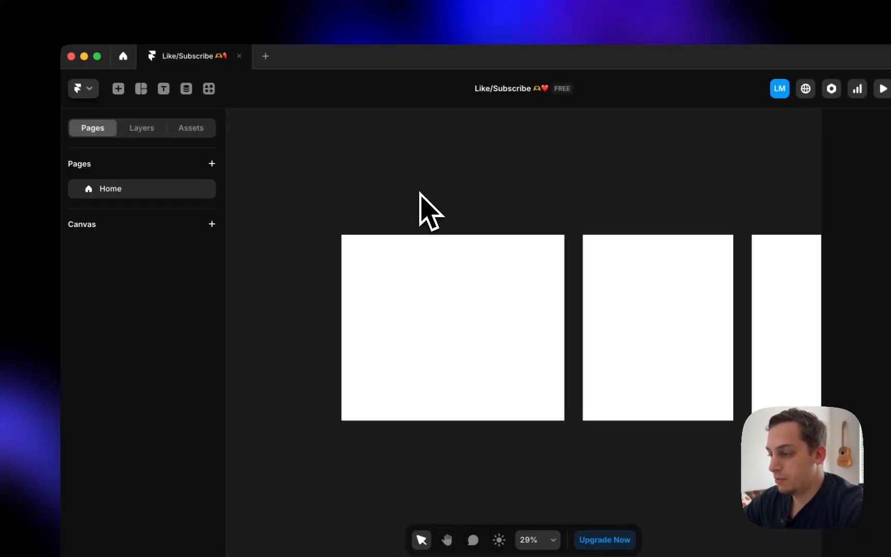
- Switch to Chrome and capture a screenshot of the Carbonable page area showing the complete strikethrough text section
scroll(421, 195, "down", 3)
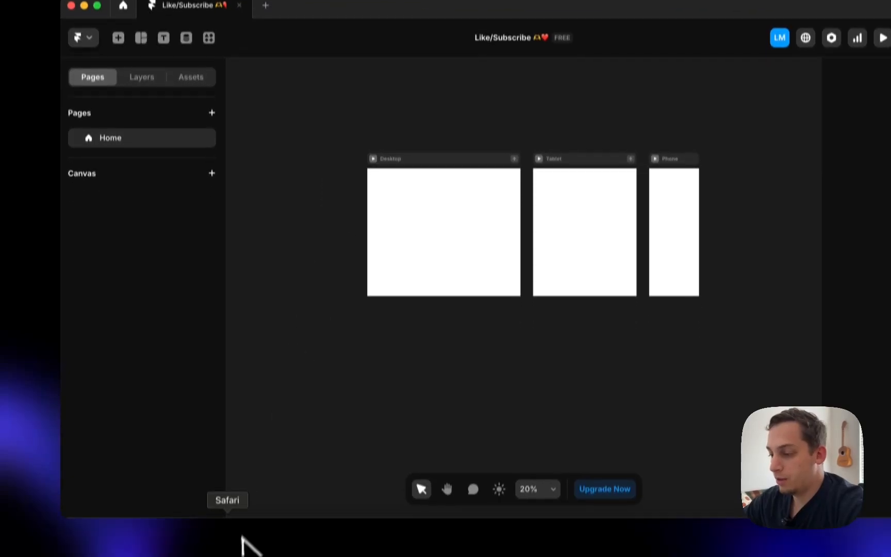
scroll(311, 274, "left", 3)
scroll(312, 274, "right", 2)
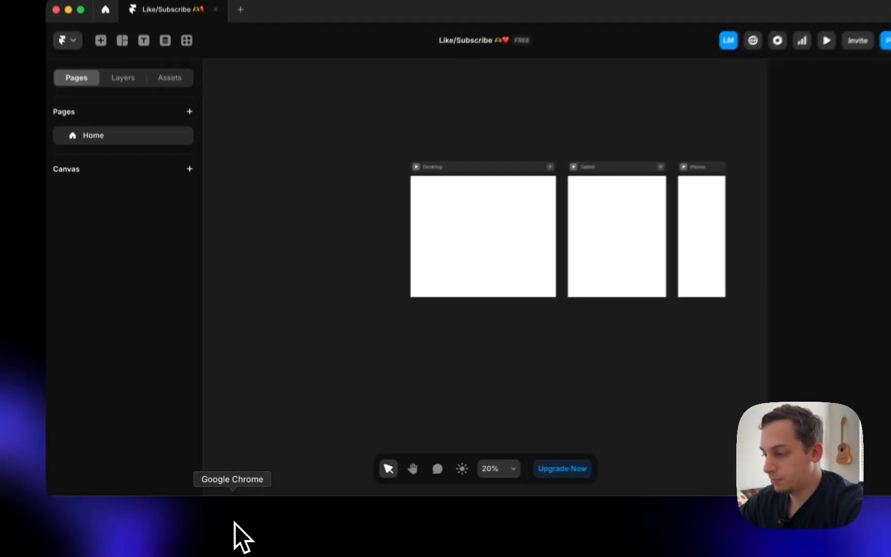
left_click(225, 521)
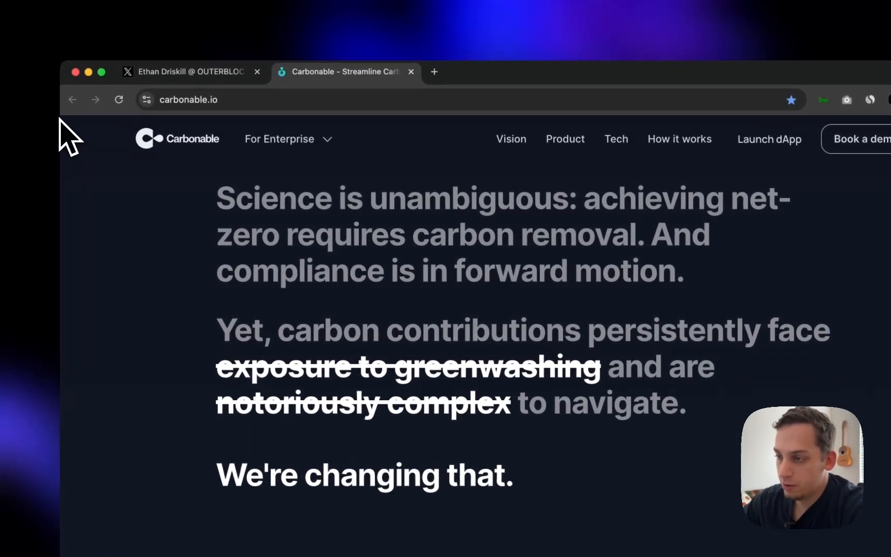
key("super+shift+4")
left_click_drag(61, 120, 831, 495)
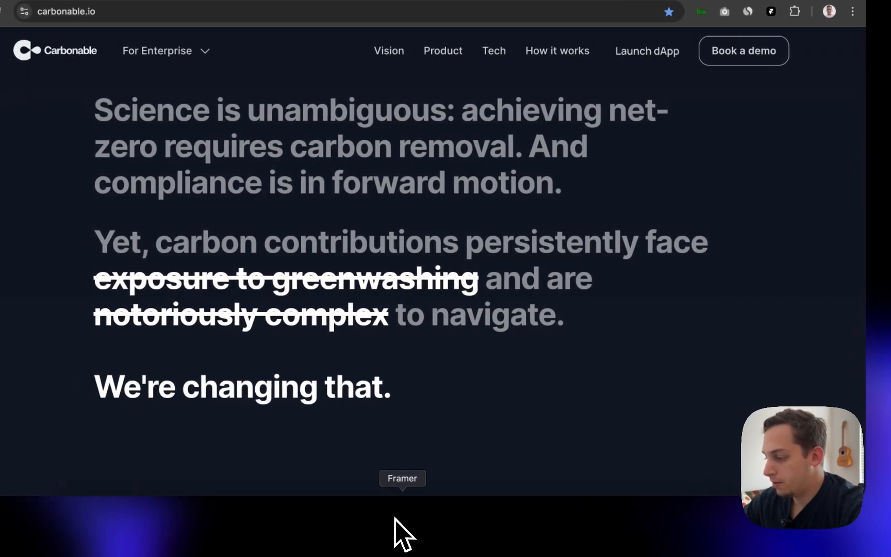
- Switch to Framer, place the Carbonable screenshot on the canvas beside the Desktop breakpoint, and scale it to about 801 × 400
left_click(376, 533)
left_click_drag(747, 485, 196, 178)
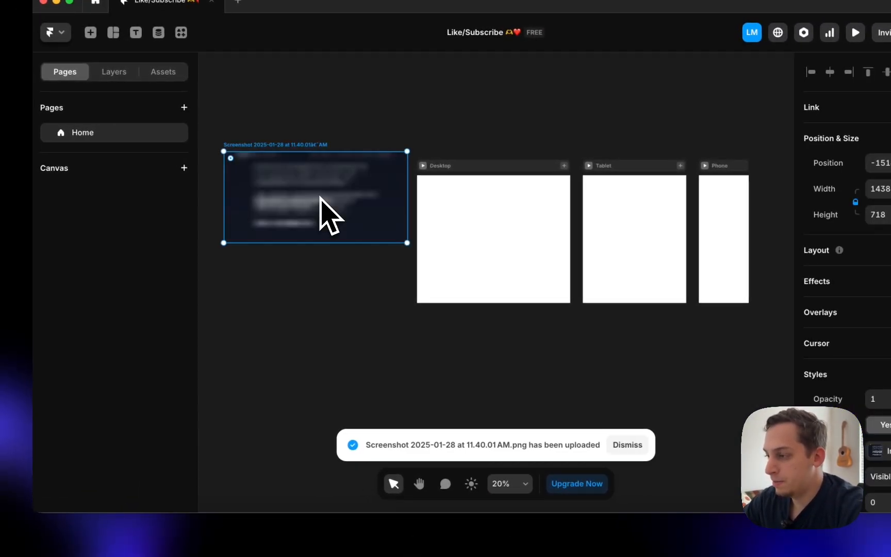
left_click_drag(320, 196, 311, 206)
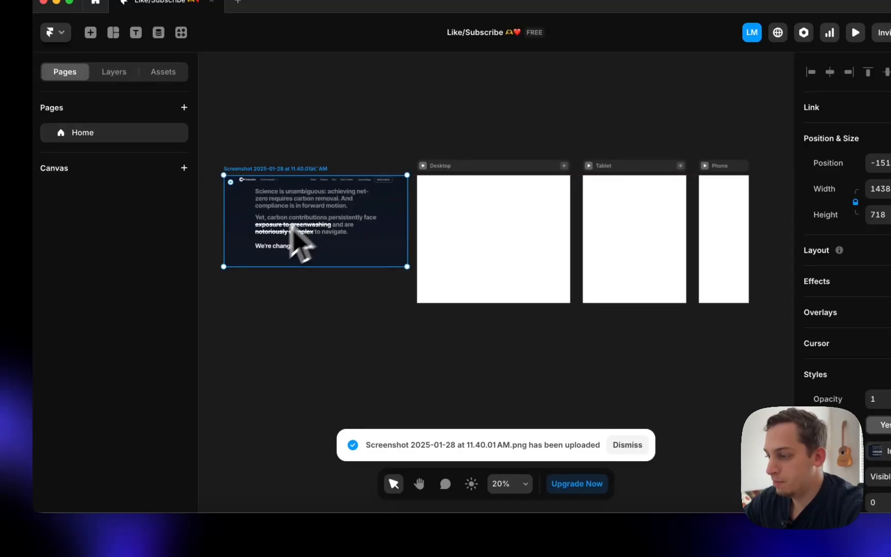
left_click_drag(223, 266, 304, 227)
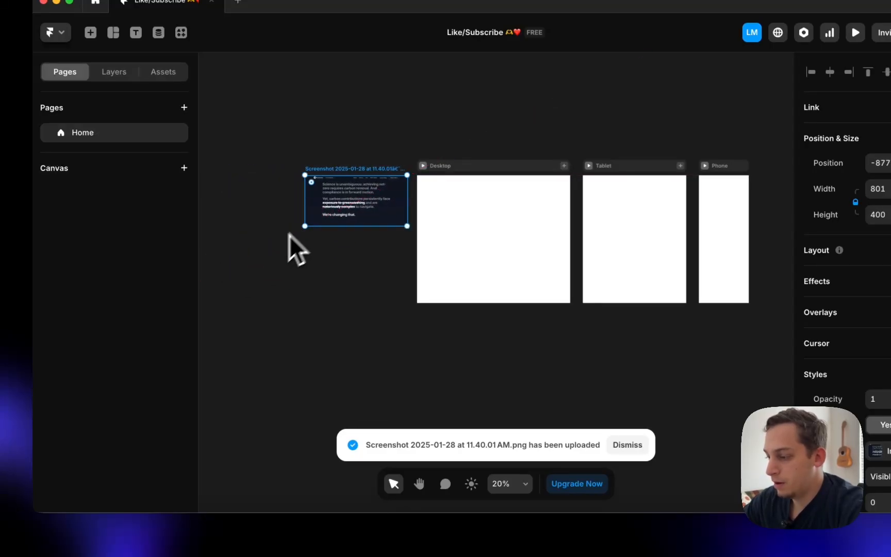
left_click(273, 273)
- Switch to Chrome and copy the black "from zero to launched in just a few weeks" astronaut image from the X post
left_click(247, 516)
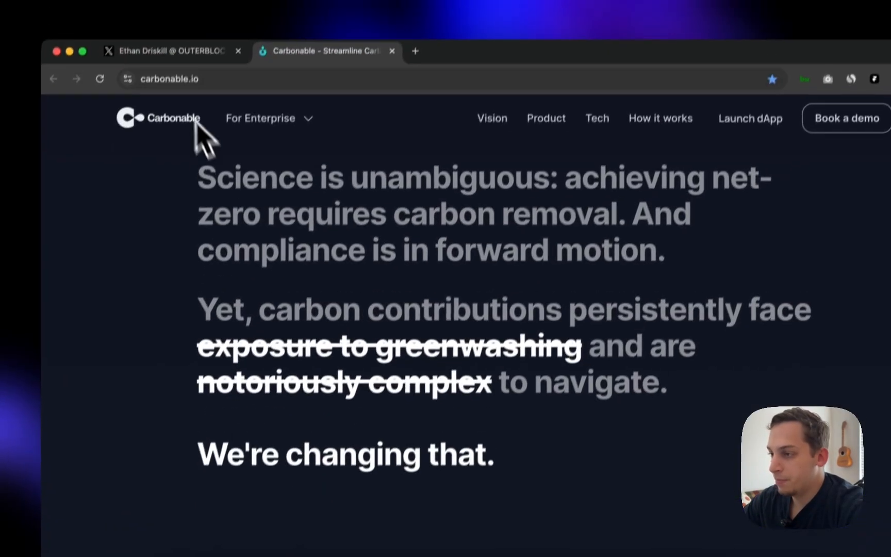
left_click(167, 79)
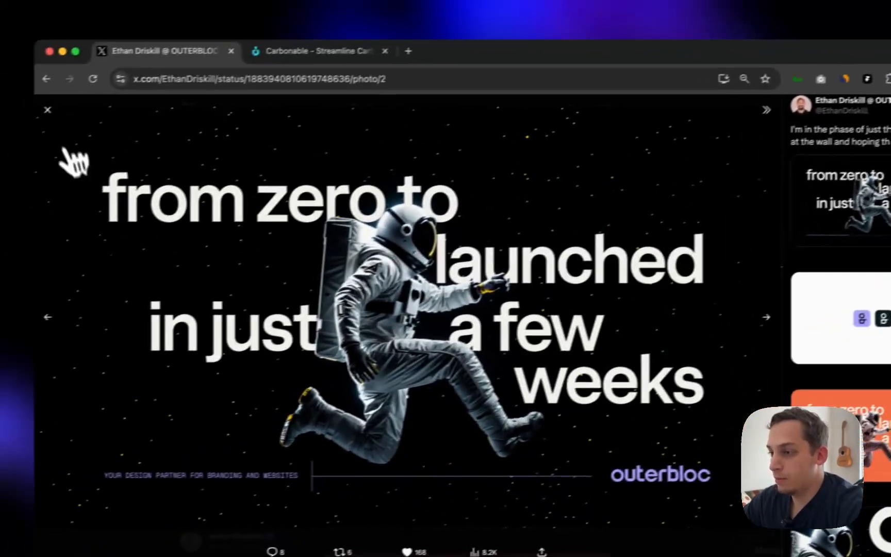
left_click(47, 109)
scroll(330, 361, "down", 5)
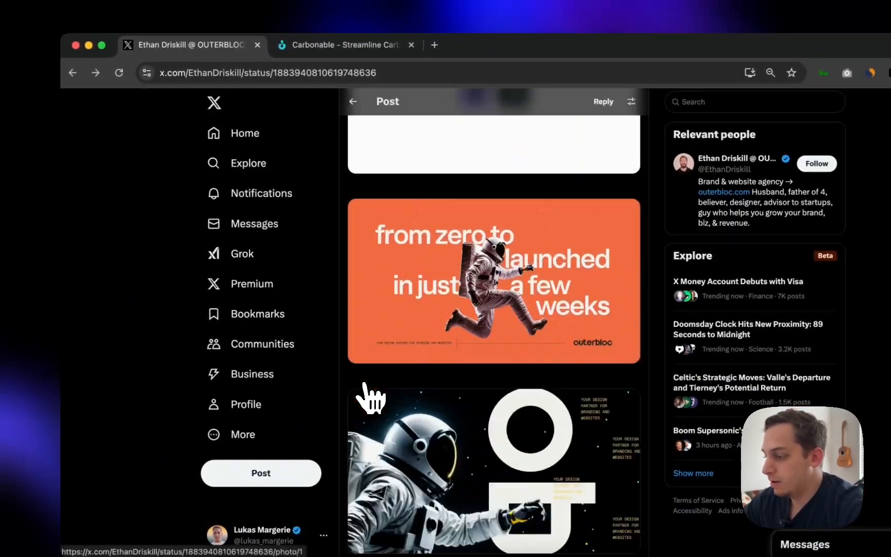
scroll(368, 394, "up", 6)
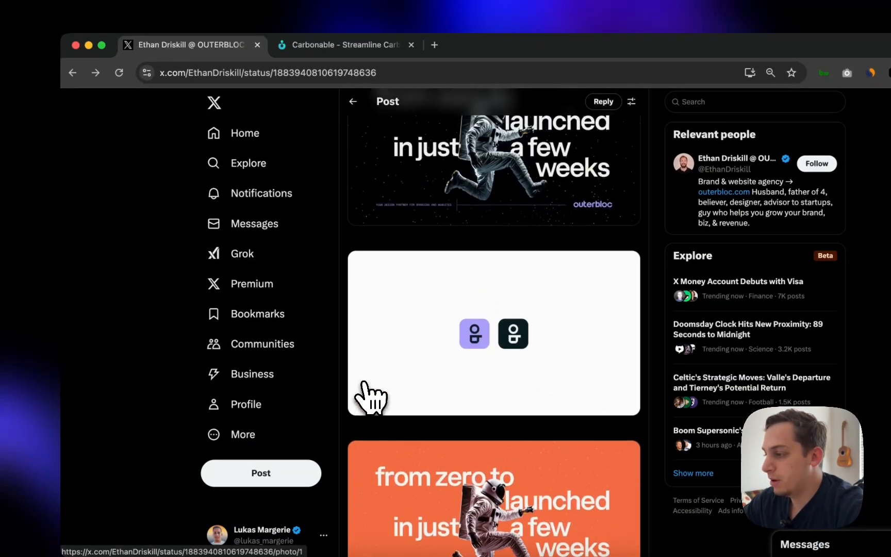
left_click(411, 279)
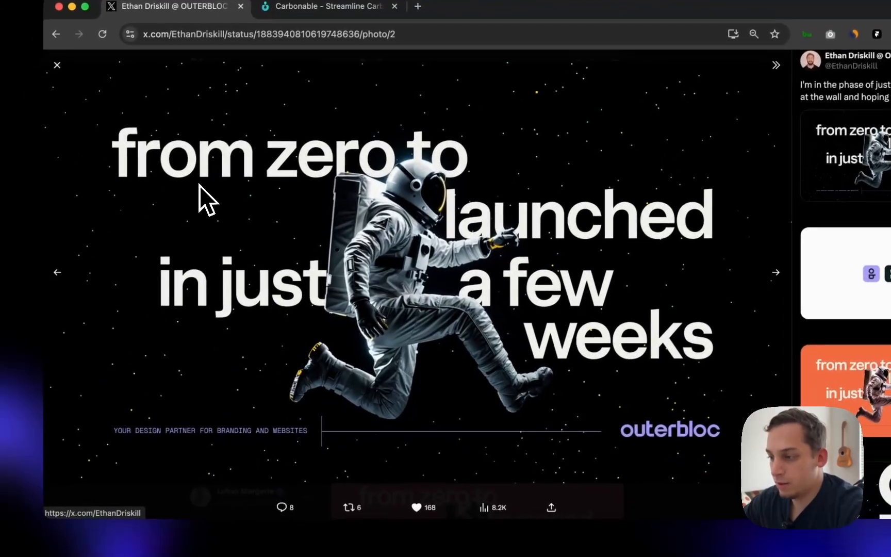
right_click(199, 182)
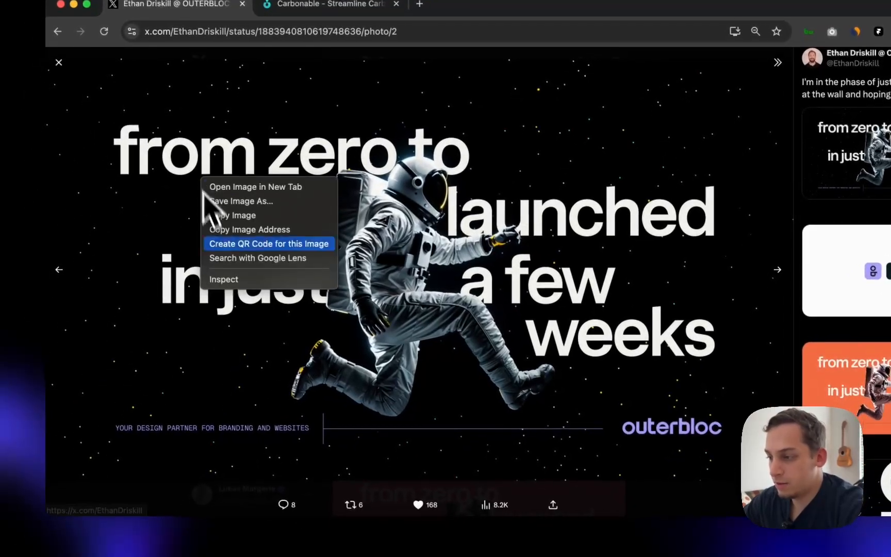
left_click(240, 218)
- Switch to Framer, paste the astronaut image, and scale it down to fit directly below the Carbonable screenshot outside the Desktop breakpoint
left_click(507, 542)
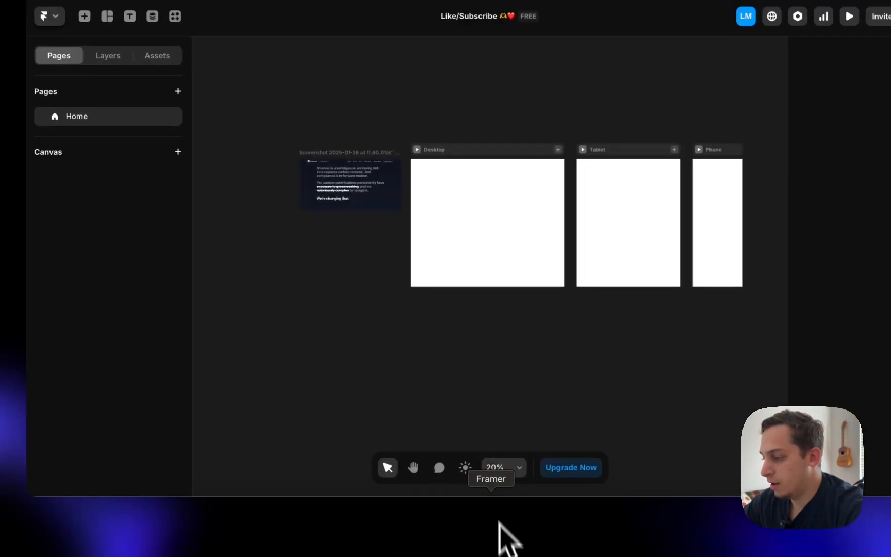
key("super+v")
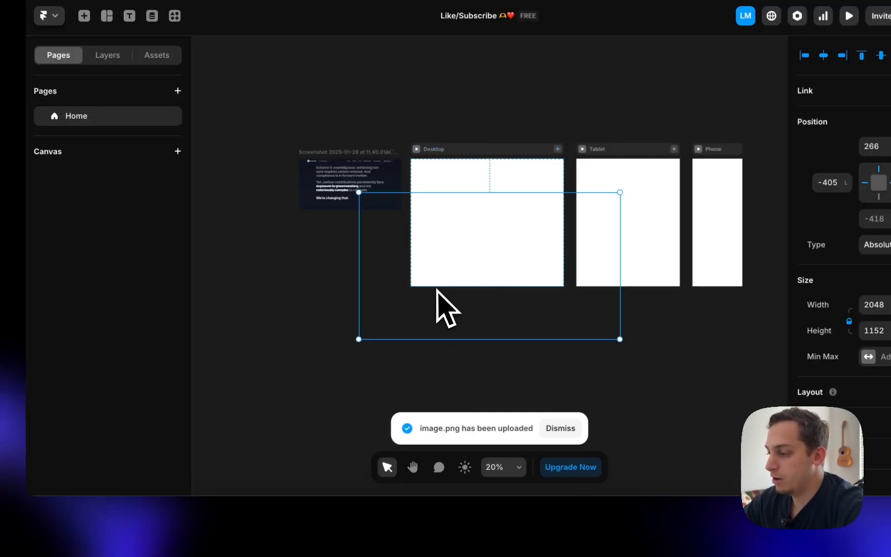
left_click_drag(462, 254, 246, 269)
scroll(246, 269, "left", 4)
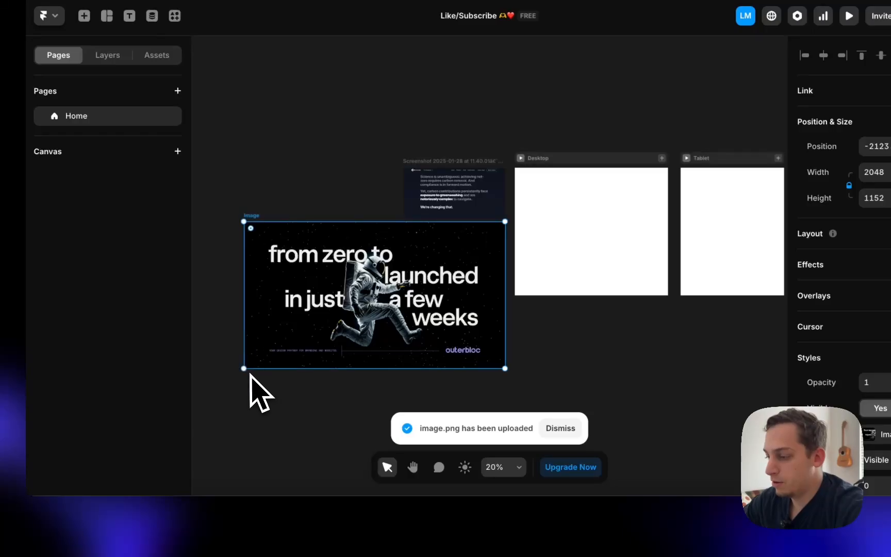
left_click_drag(244, 369, 397, 263)
left_click(401, 205)
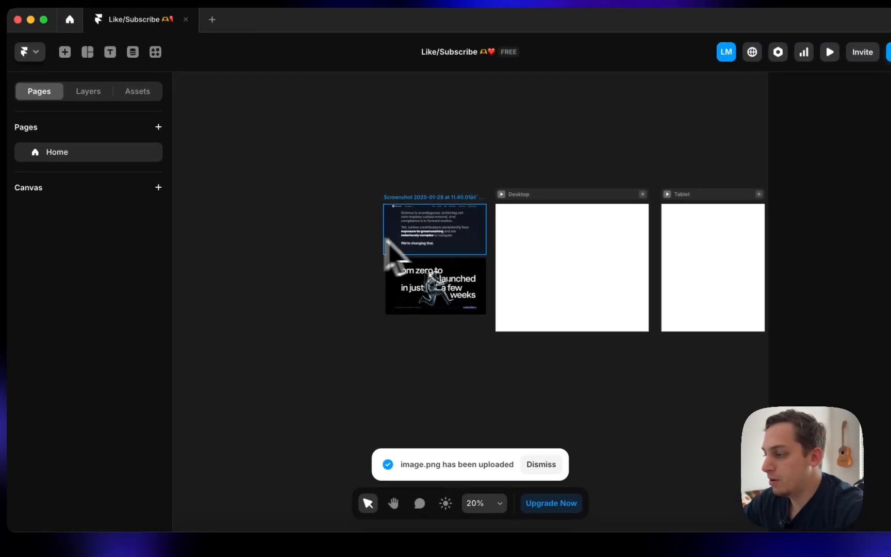
scroll(442, 211, "up", 4)
scroll(422, 249, "up", 8)
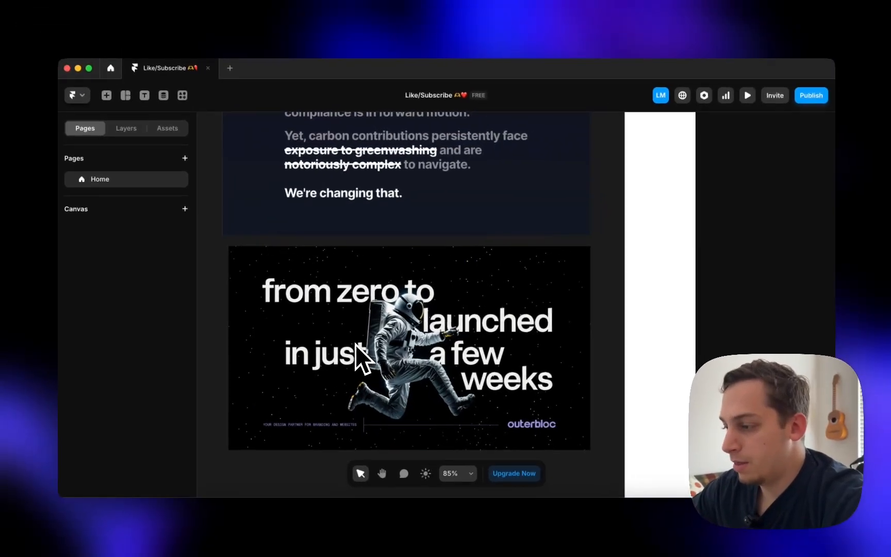
left_click(371, 335)
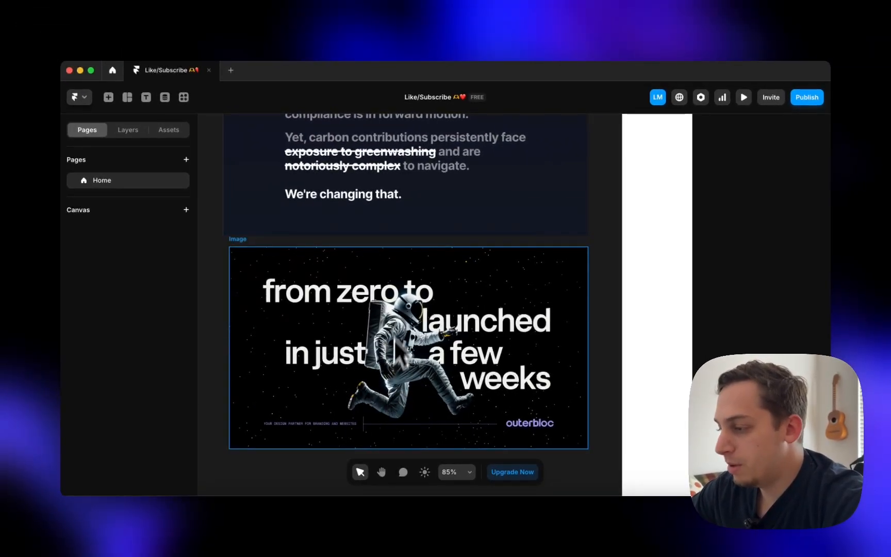
scroll(397, 294, "down", 4)
left_click(311, 196)
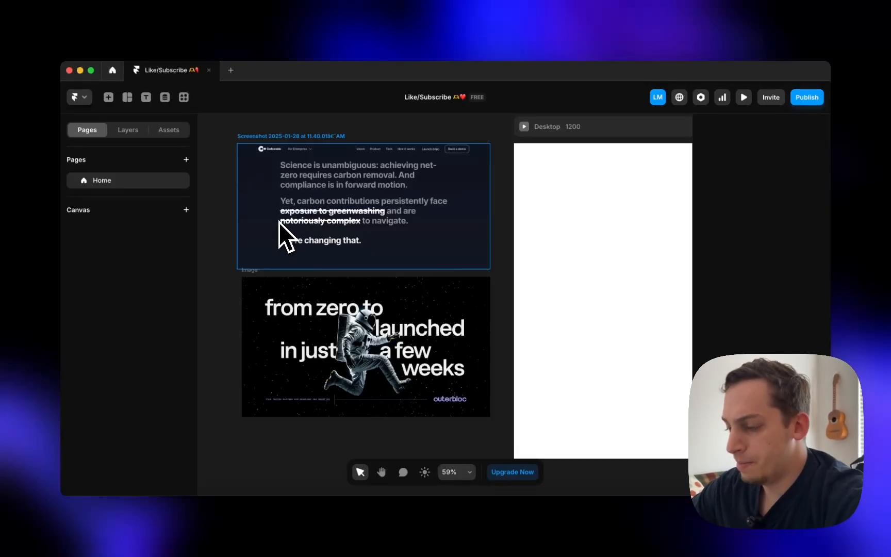
left_click(260, 268)
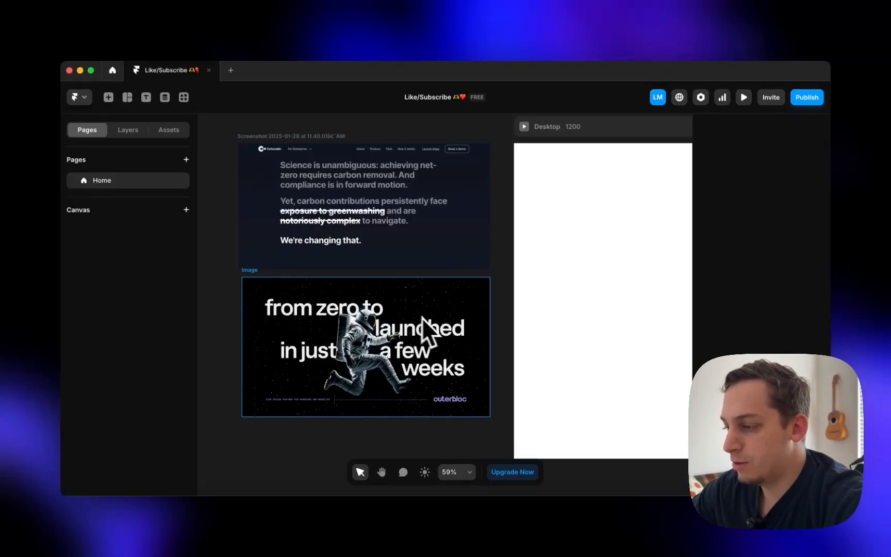
scroll(332, 337, "down", 3)
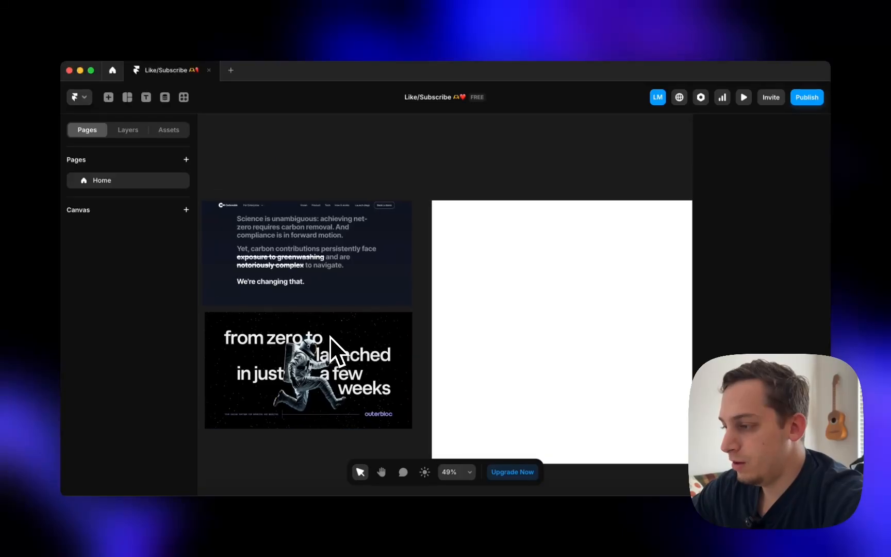
scroll(292, 322, "right", 2)
scroll(292, 322, "left", 2)
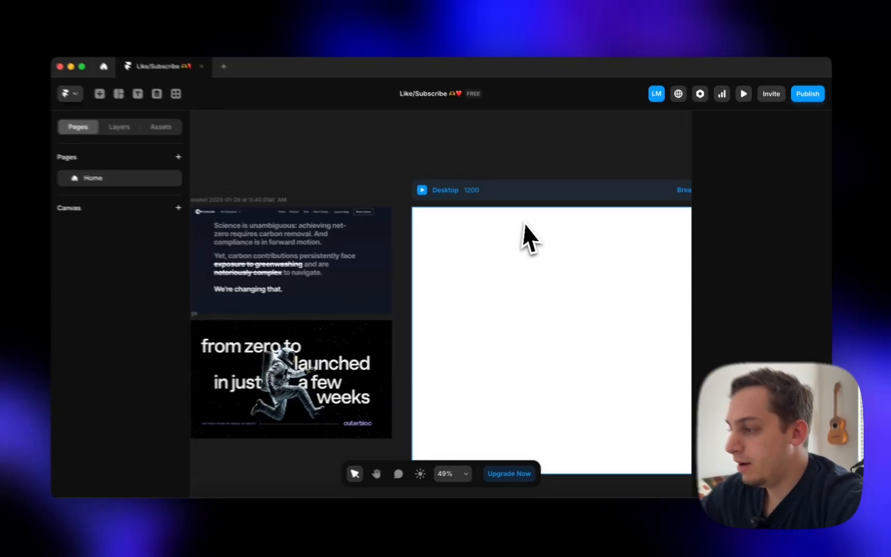
- Set the Desktop breakpoint's fill to the near-black #0D0D0D, starting from a colour sampled off the astronaut image
left_click(515, 198)
left_click(761, 350)
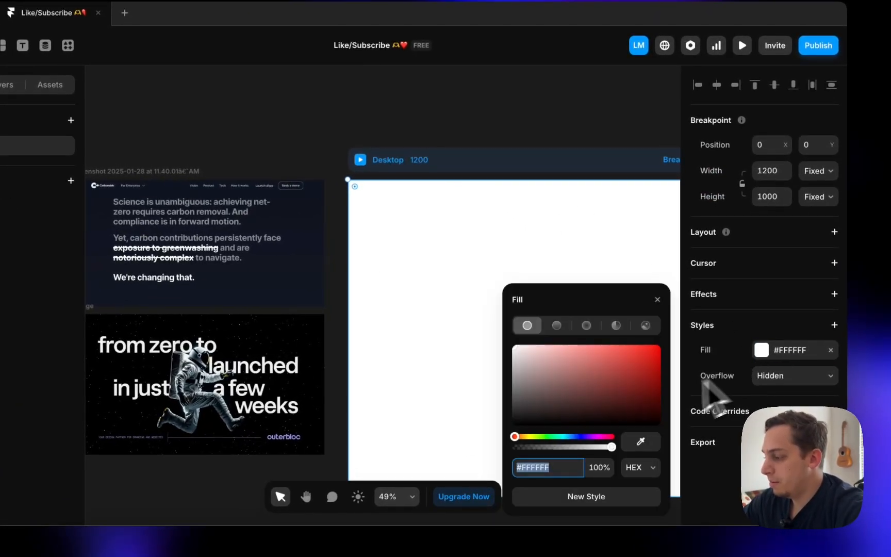
left_click(649, 447)
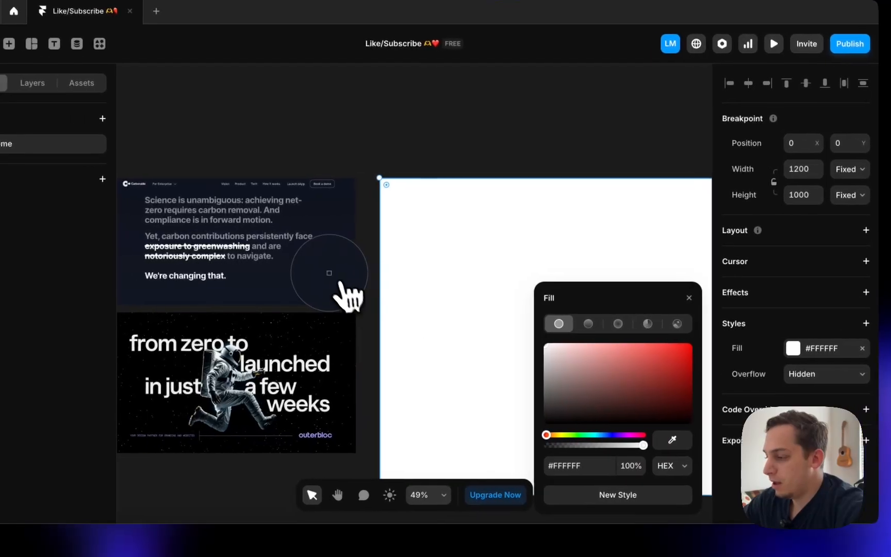
left_click(297, 279)
left_click(680, 439)
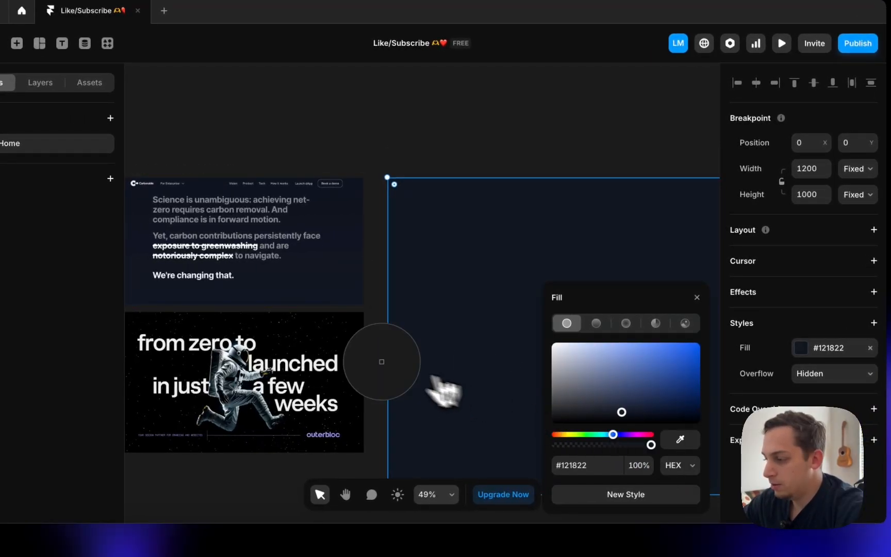
left_click(352, 369)
mouse_move(554, 415)
left_mouse_down()
mouse_move(553, 405)
mouse_move(542, 421)
left_mouse_up()
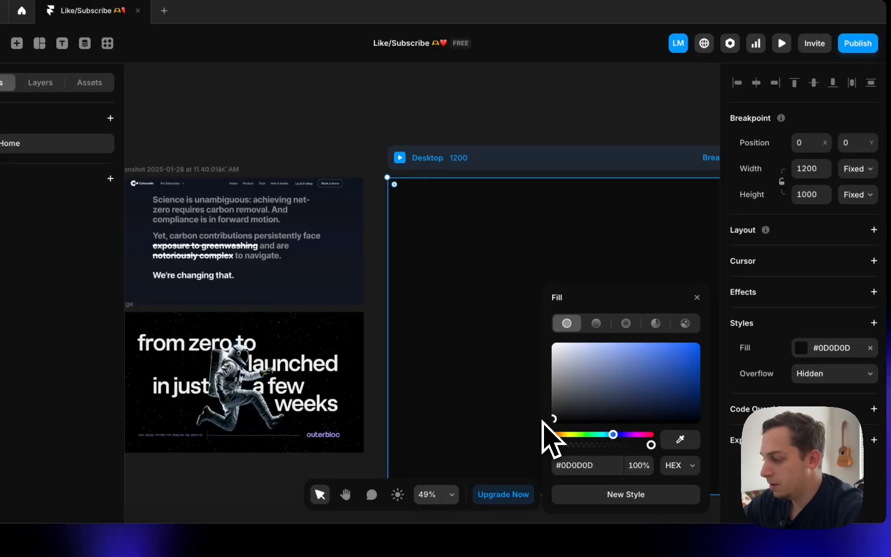
left_click(346, 176)
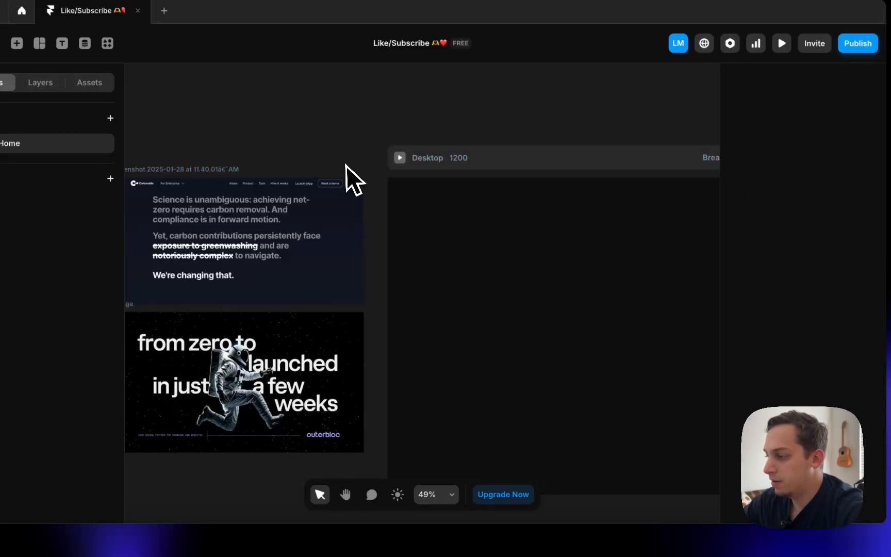
- Add a text layer above the Carbonable screenshot reading "Stunning Framer sites"
scroll(346, 175, "right", 5)
scroll(344, 161, "down", 3)
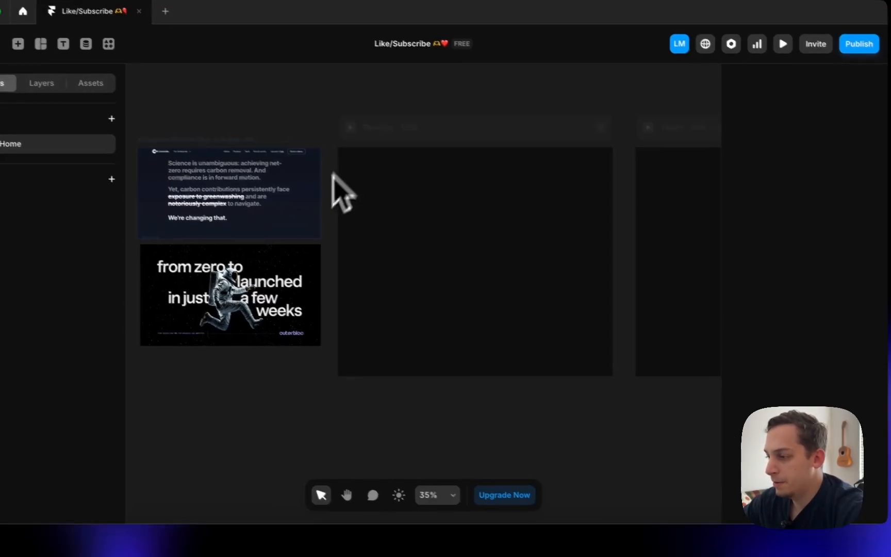
key("t")
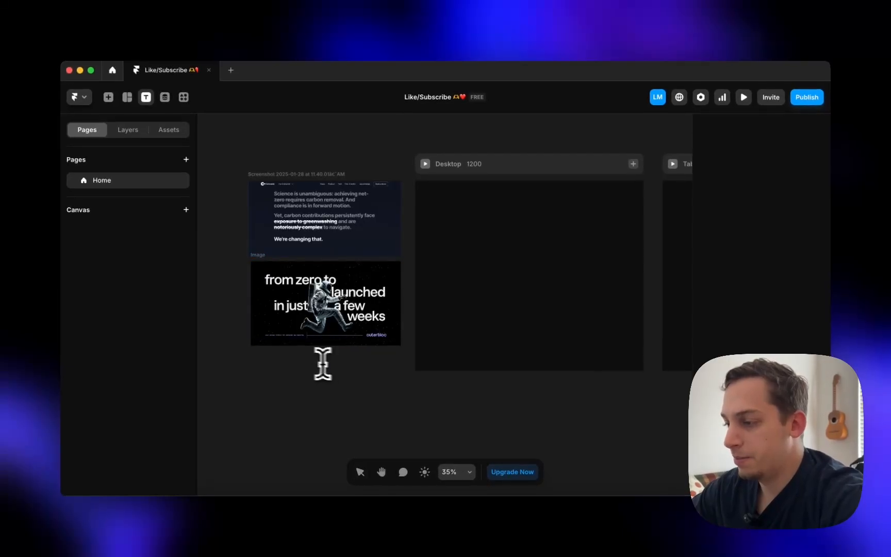
scroll(277, 361, "up", 3)
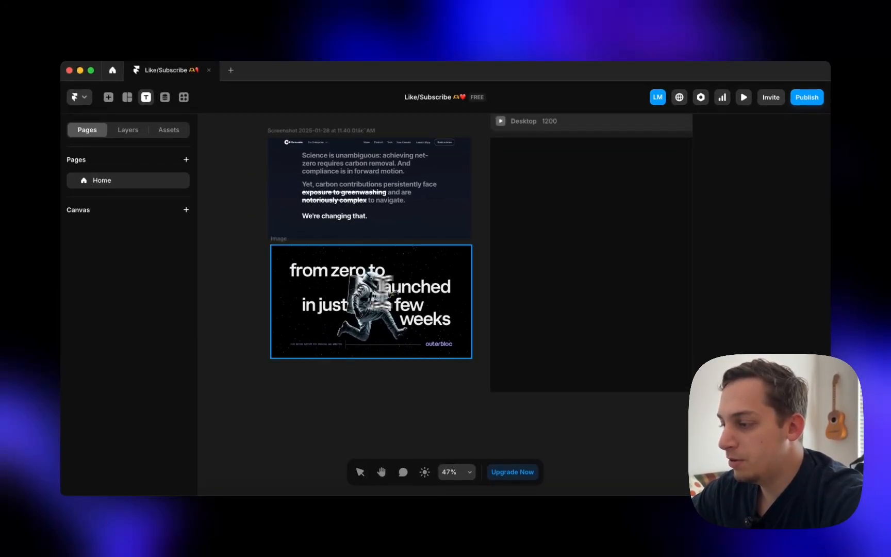
scroll(332, 364, "up", 4)
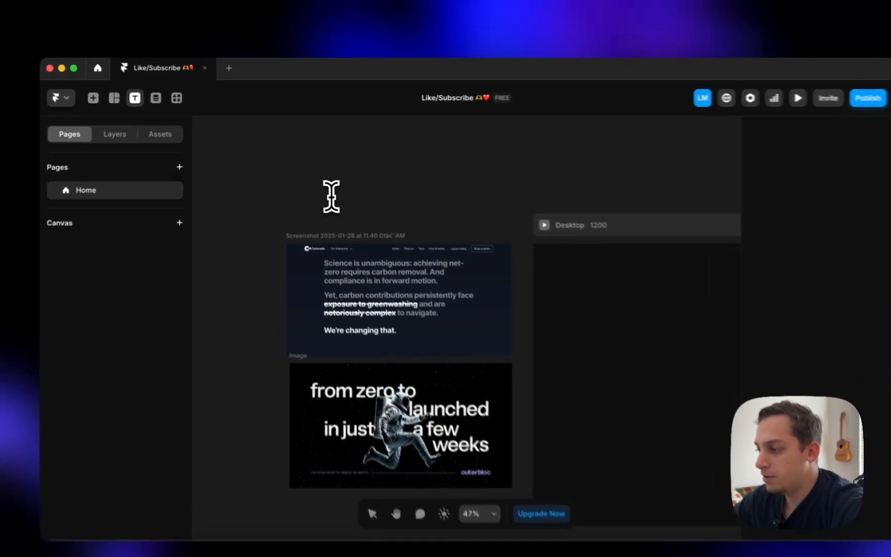
left_click(341, 175)
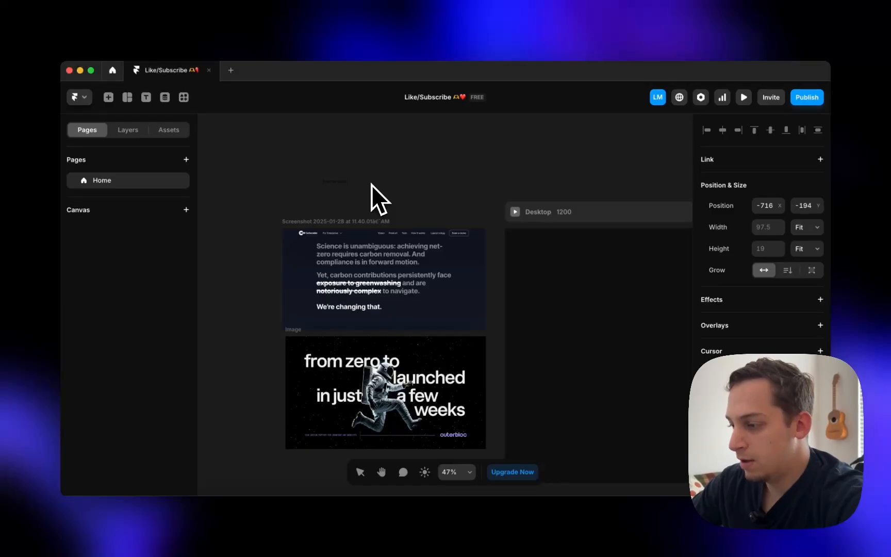
scroll(336, 178, "up", 5)
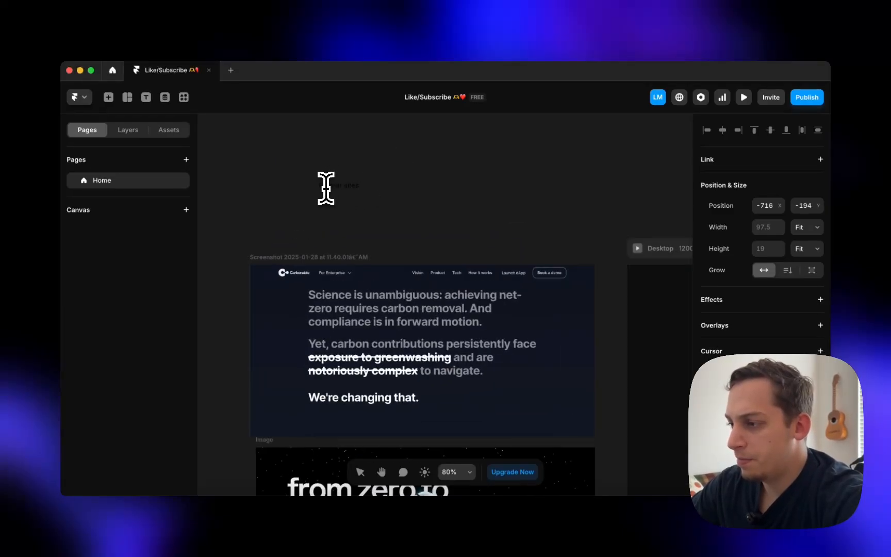
left_click(324, 192)
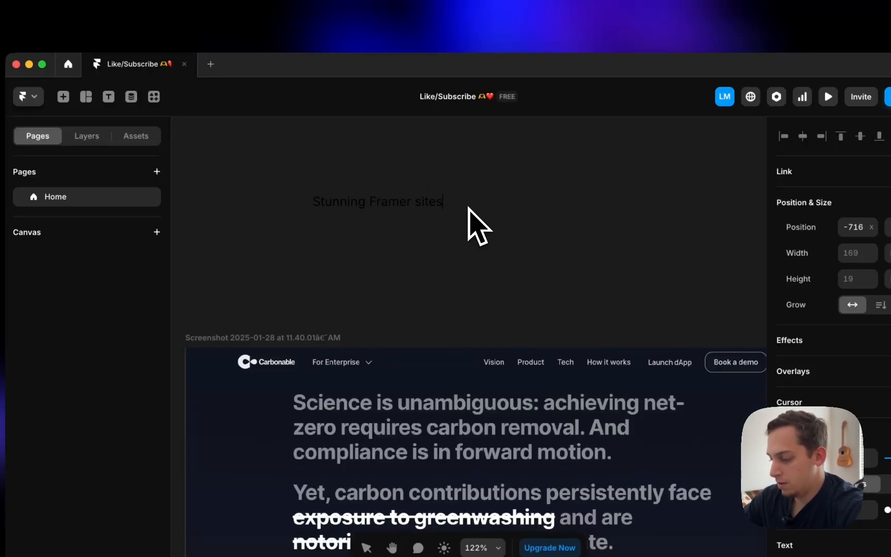
scroll(436, 213, "down", 1)
scroll(433, 211, "down", 2)
- Extend the text after "Stunning Framer sites" with "for your business in just a few months weeks days"
type("f")
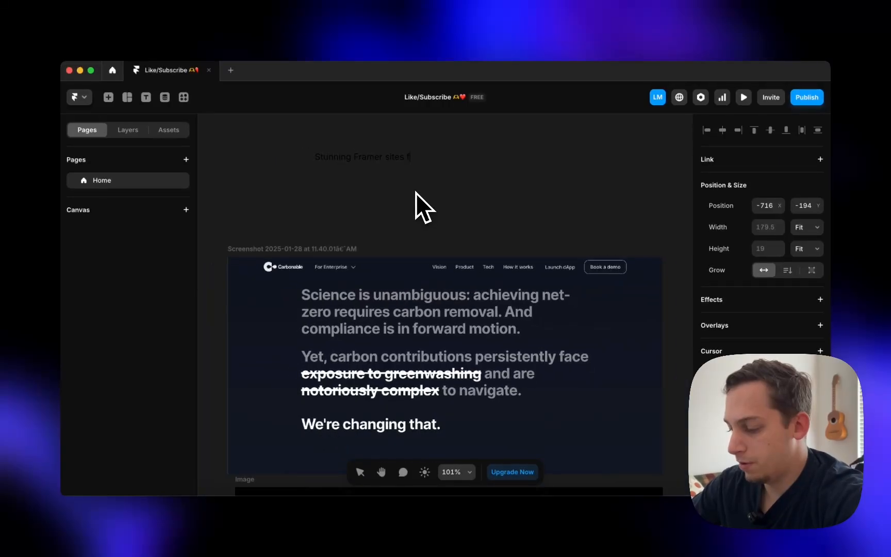
type("or your business")
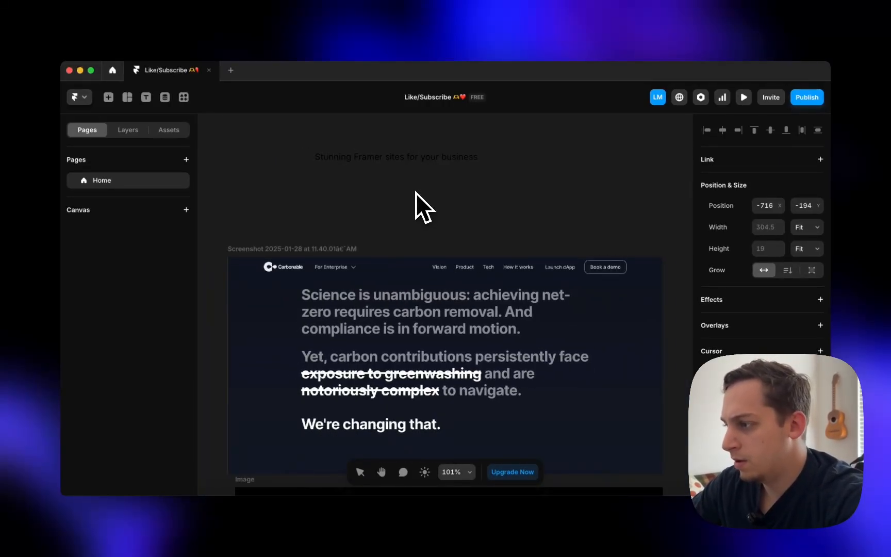
type(" in just a few")
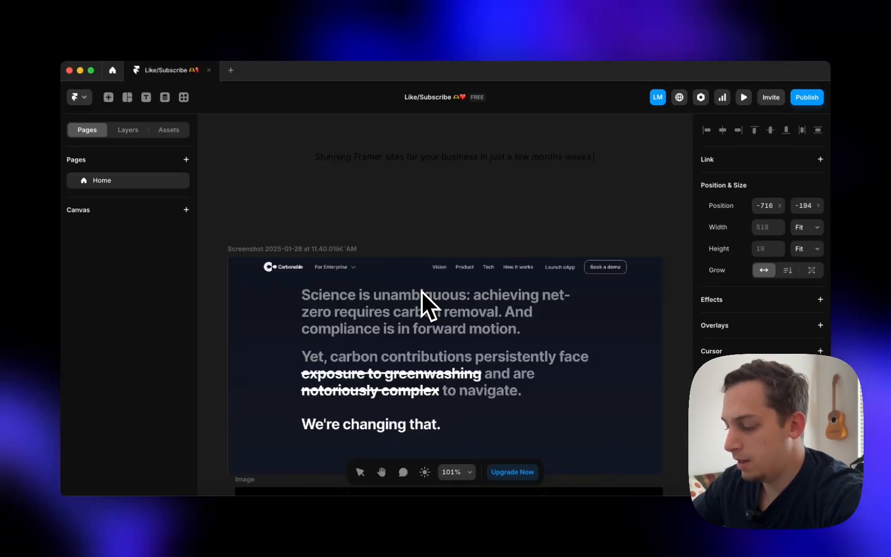
type("months weeks days")
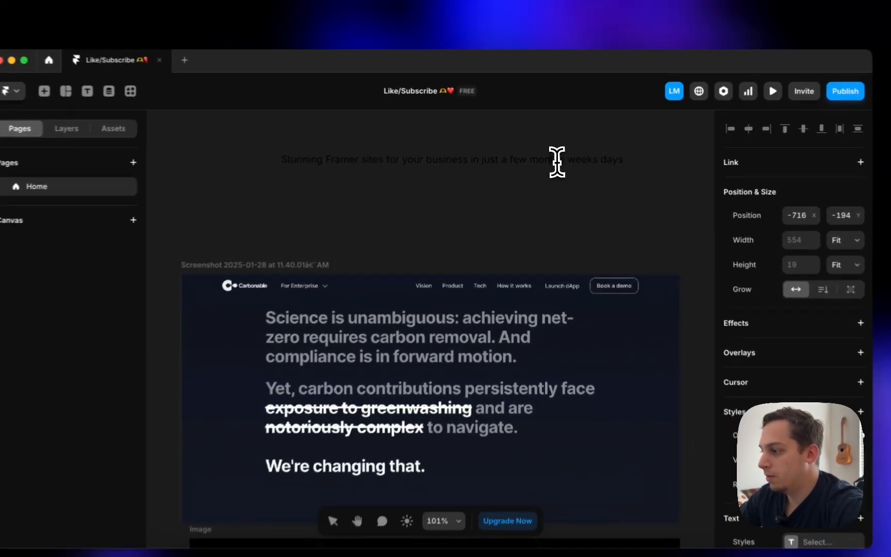
- Remove "months" from the text and add "hours" at the end
double_click(551, 159)
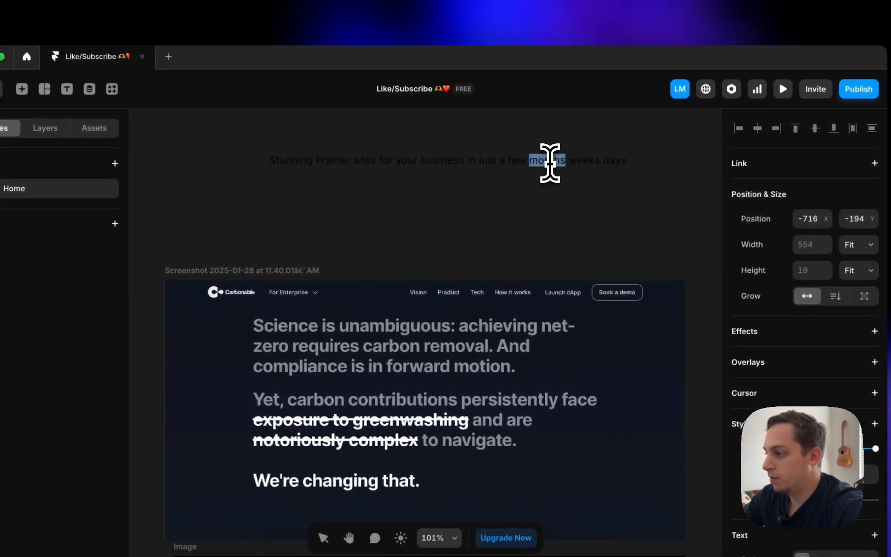
key("BackSpace")
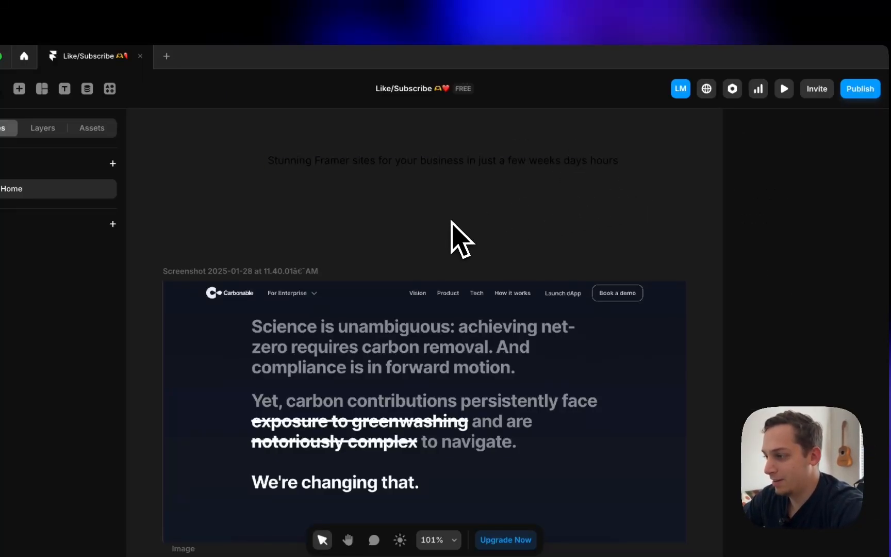
key("Escape")
- Move the text down close to the Carbonable screenshot, at about -744, -87, and set its colour to #FFFFFF
left_click_drag(330, 166, 374, 234)
scroll(446, 239, "down", 5)
scroll(820, 407, "down", 8)
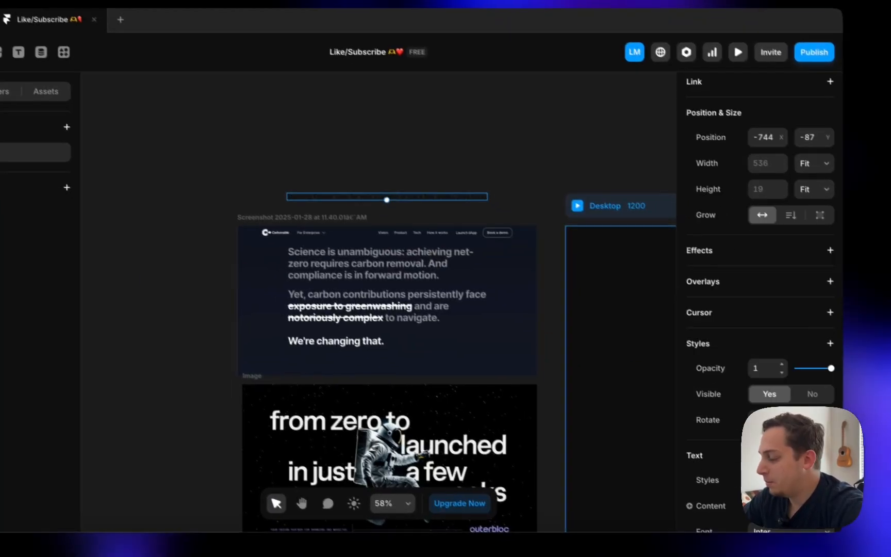
left_click(749, 227)
type("fff")
key("Return")
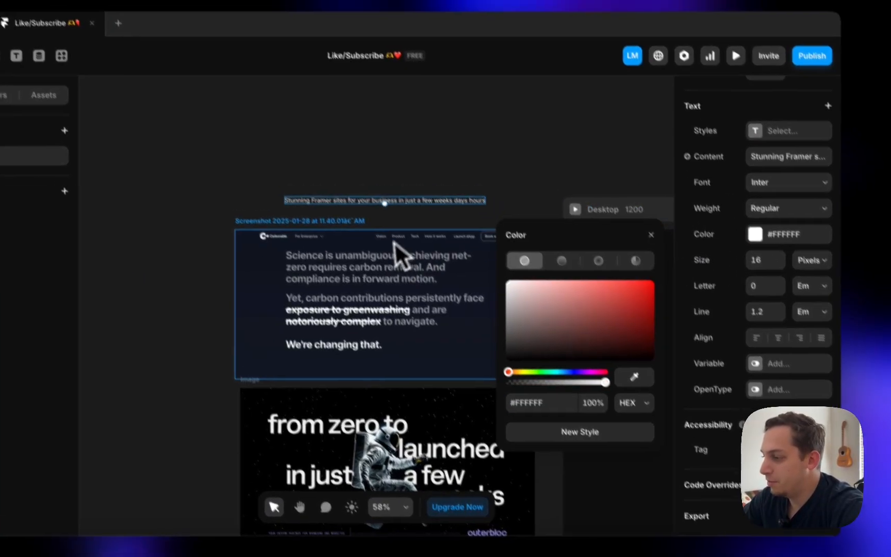
left_click(406, 170)
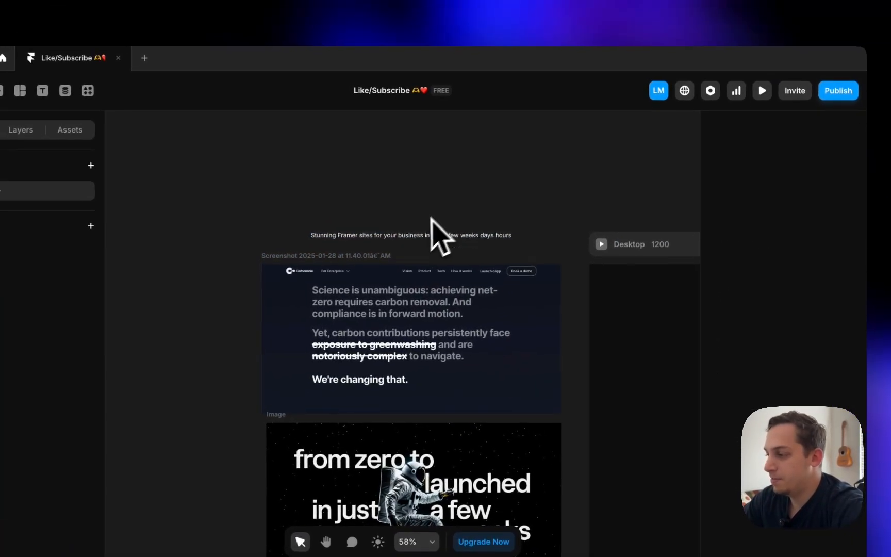
- Move the white text line further up, leaving more space above the Carbonable screenshot
scroll(430, 238, "down", 1)
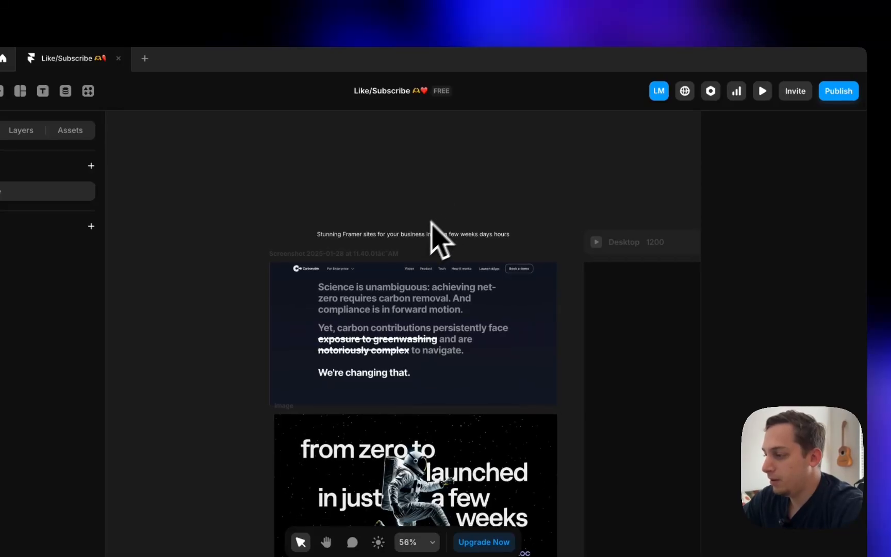
left_click(400, 237)
left_click_drag(399, 237, 395, 182)
scroll(454, 242, "up", 4)
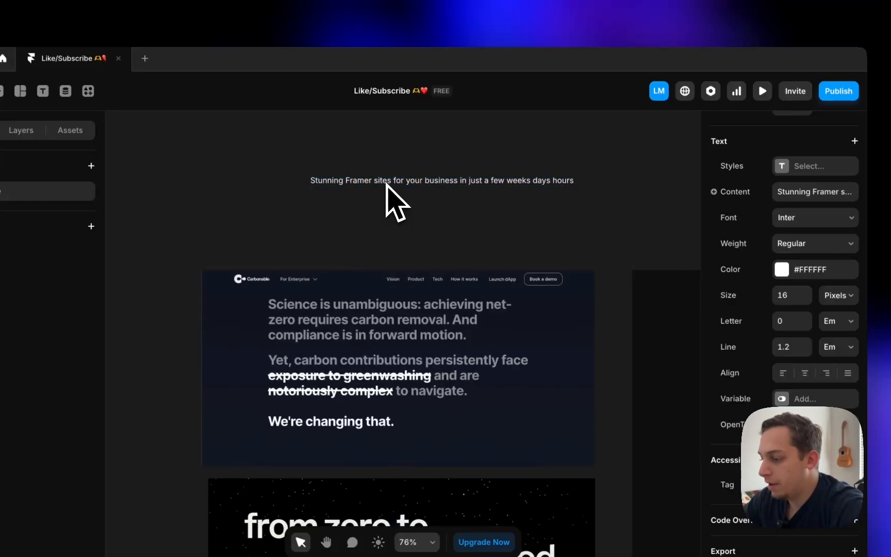
scroll(390, 199, "down", 5)
scroll(395, 199, "up", 3)
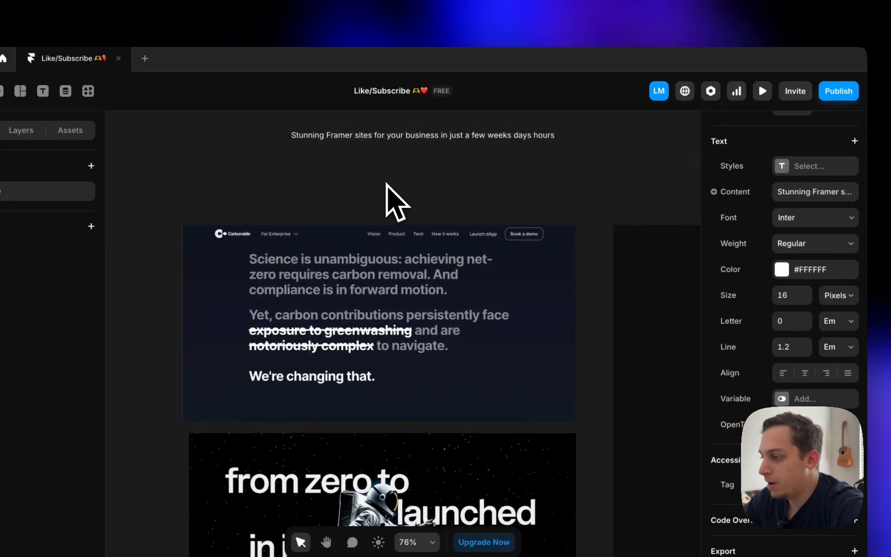
- Duplicate the text line and shorten the upper copy to "Stunning Framer sites"
left_click_drag(364, 135, 726, 174)
left_click(366, 136)
double_click(367, 136)
key("BackSpace")
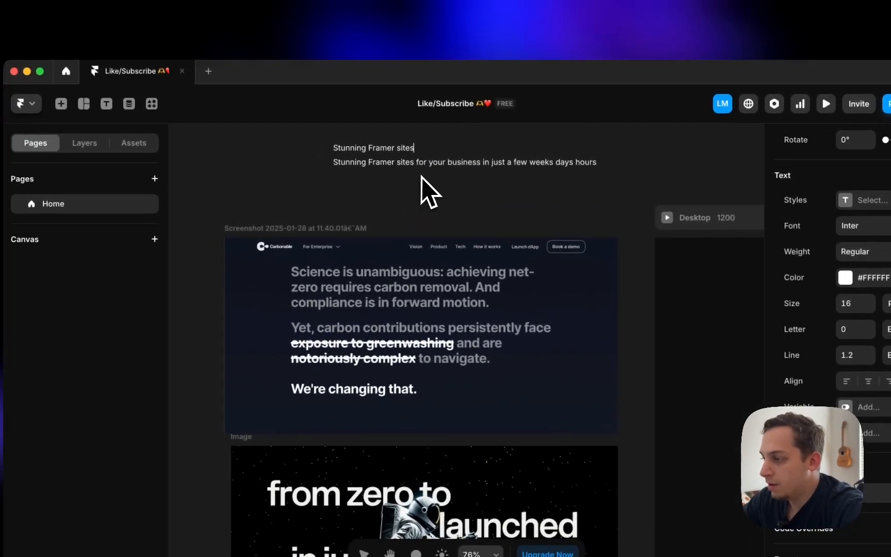
- Remove "Stunning Framer sites" from the lower copy, leaving "for your business in just a few weeks days hours"
left_click(373, 156)
double_click(374, 155)
left_click(373, 155)
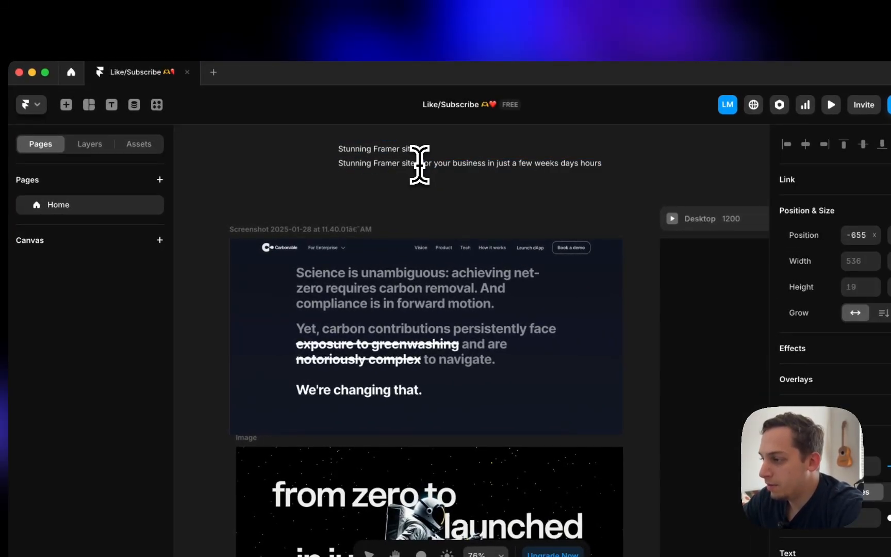
left_click_drag(421, 164, 318, 177)
key("BackSpace")
key("Escape")
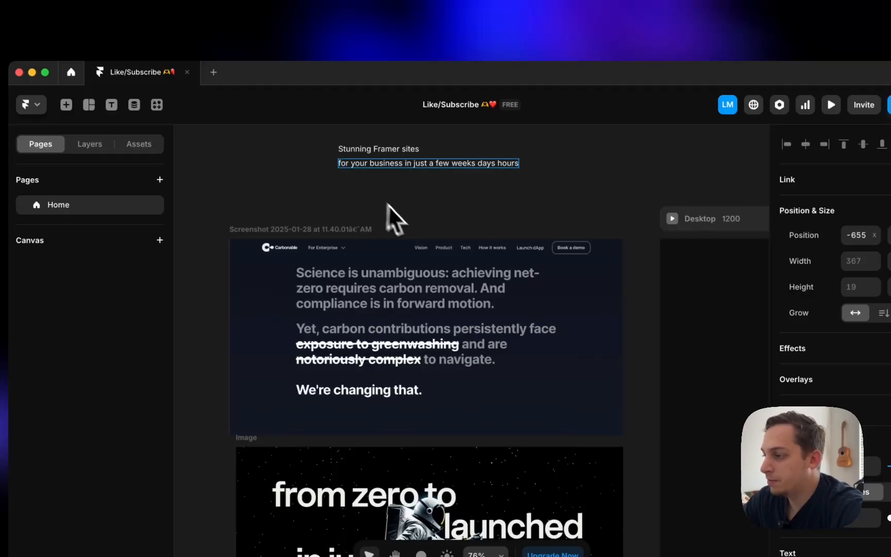
- Duplicate the second text line below itself and shorten the upper copy to "for your business"
left_click_drag(382, 164, 382, 179)
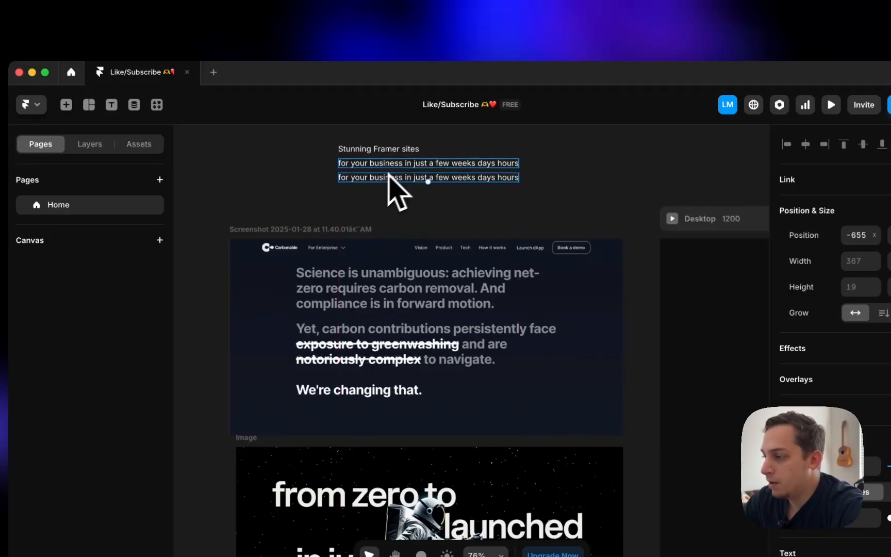
double_click(407, 163)
triple_click(405, 164)
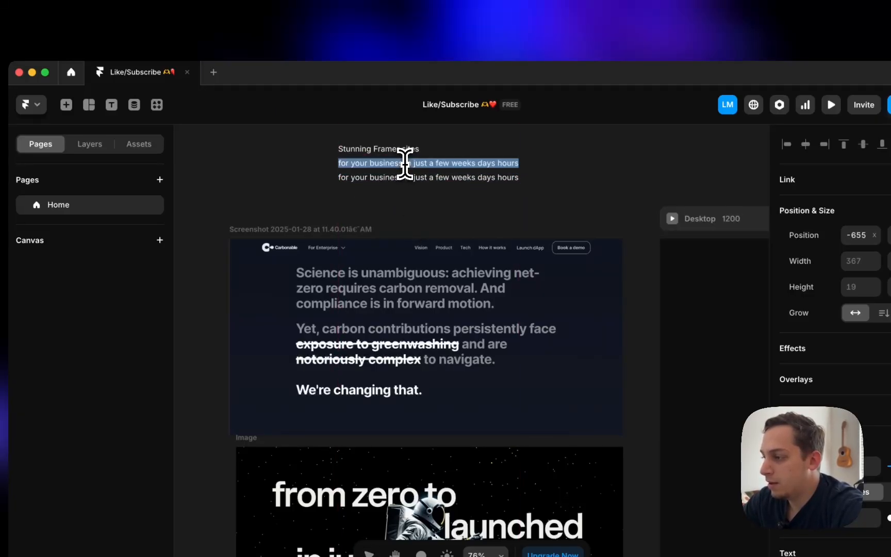
left_click(405, 164)
left_click_drag(405, 164, 593, 191)
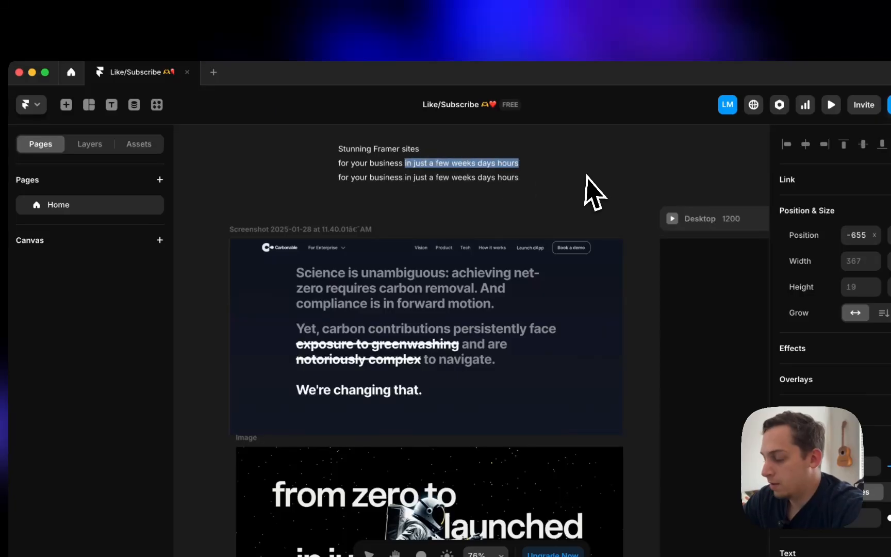
key("BackSpace")
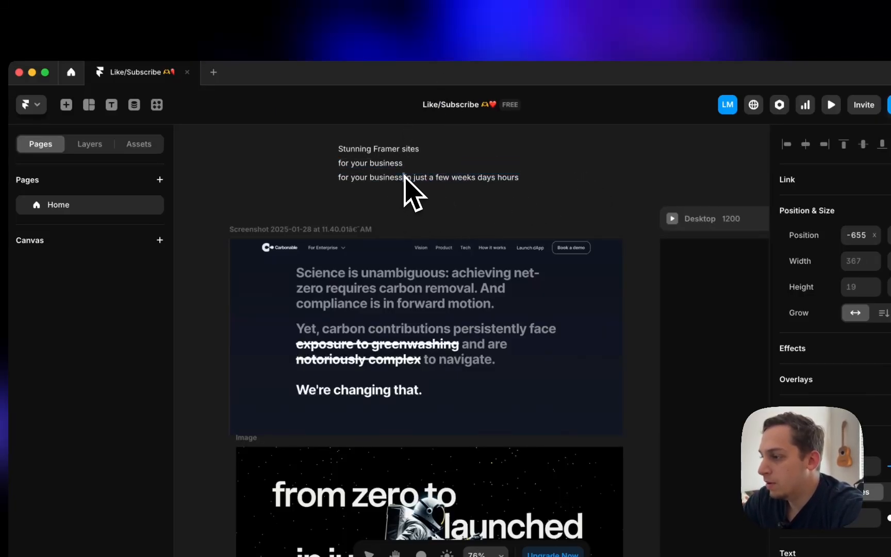
- Shorten the third text line to "just a few weeks days hours"
scroll(405, 175, "up", 5)
left_click_drag(418, 181, 269, 193)
key("BackSpace")
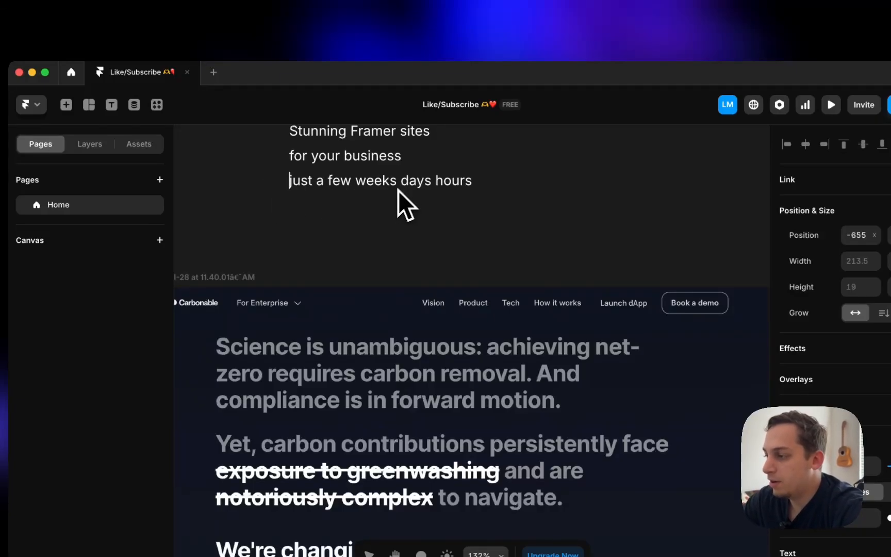
- Duplicate the third text line below itself and shorten the upper copy to "just a few weeks"
mouse_move(388, 190)
left_mouse_down()
mouse_move(384, 264)
mouse_move(381, 206)
mouse_move(390, 209)
left_mouse_up()
double_click(390, 209)
left_click(396, 209)
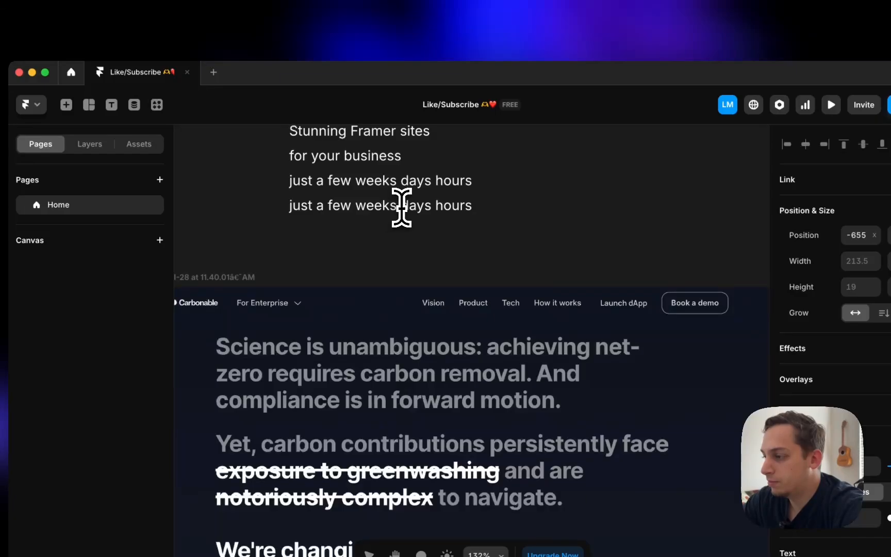
left_click(406, 185)
double_click(405, 184)
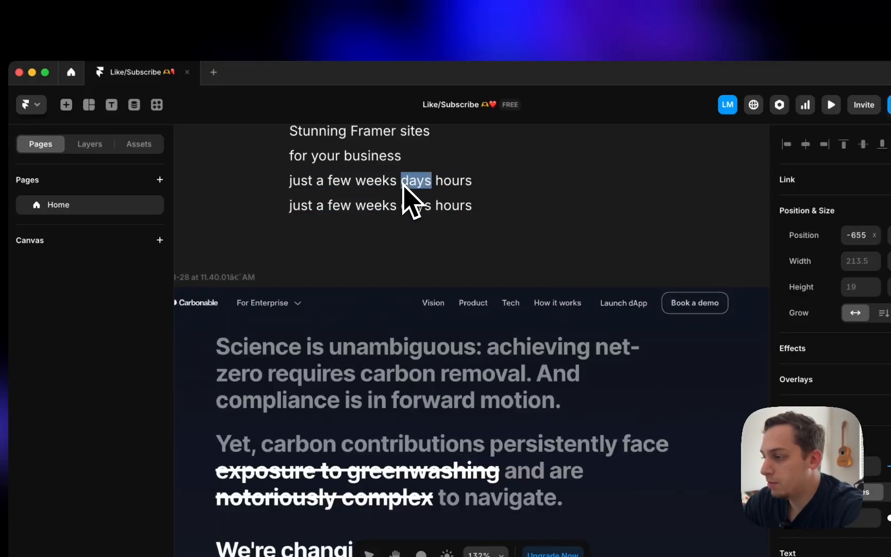
left_click_drag(400, 180, 501, 183)
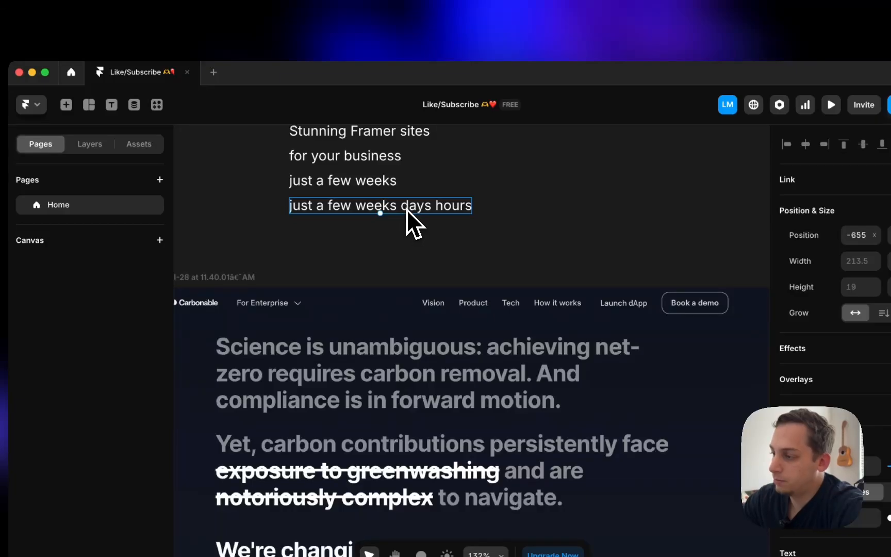
- Remove "just a few weeks" from the lowest text line, leaving "days hours"
left_click_drag(401, 206, 264, 209)
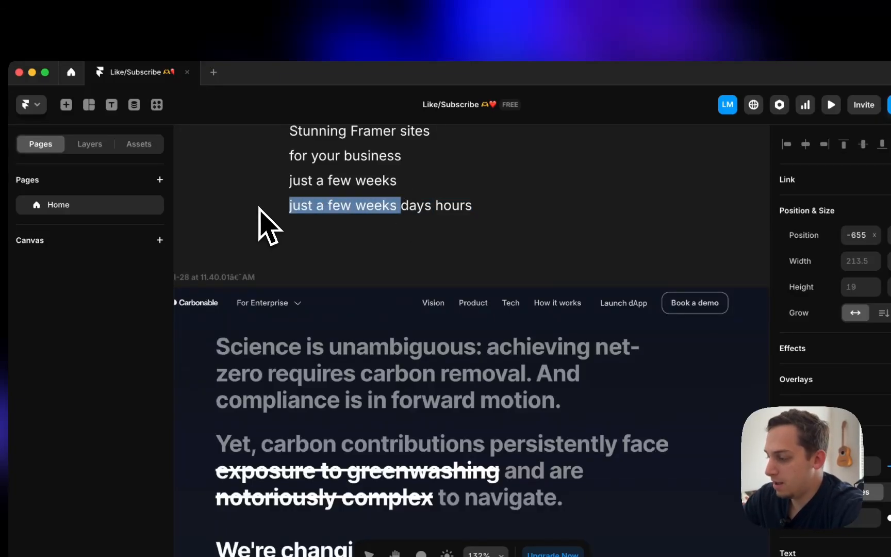
key("BackSpace")
left_click(268, 236)
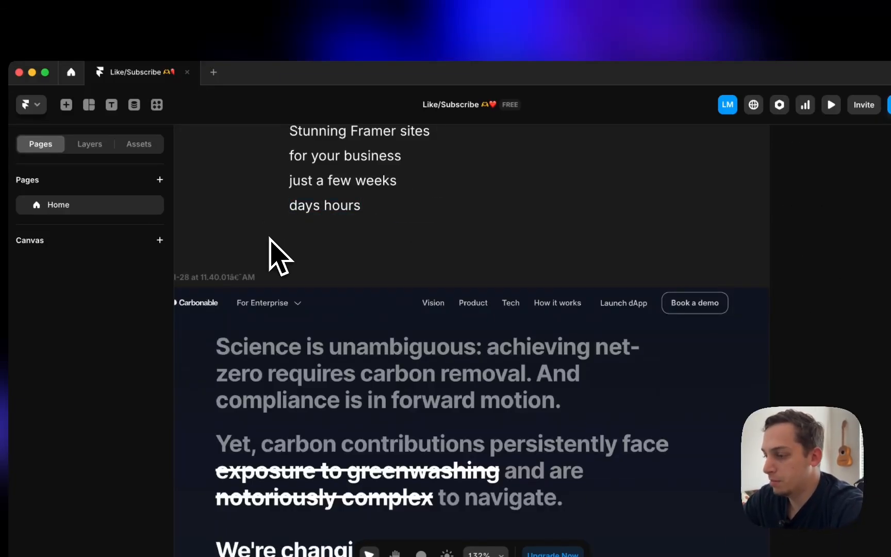
- Shift the "for your business" line rightward to about x -607, indenting it below "Stunning Framer sites"
scroll(211, 248, "up", 3)
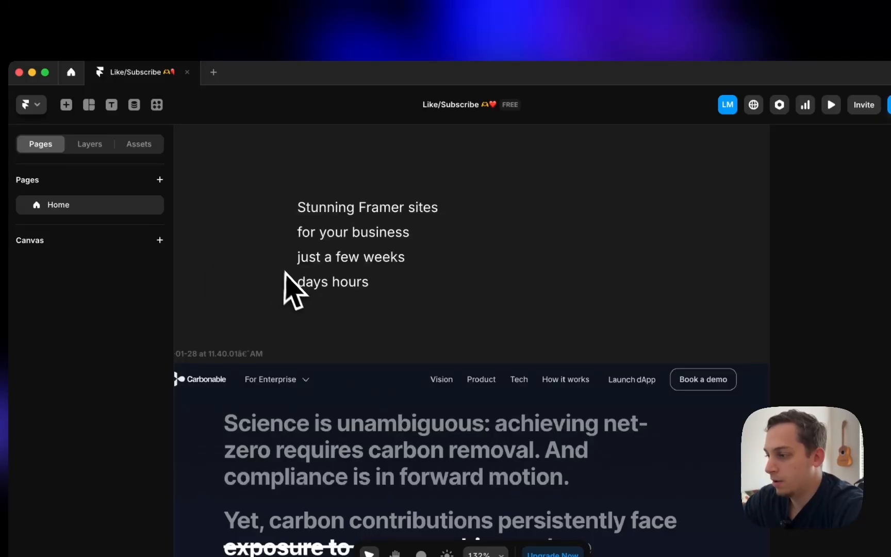
scroll(291, 286, "down", 5)
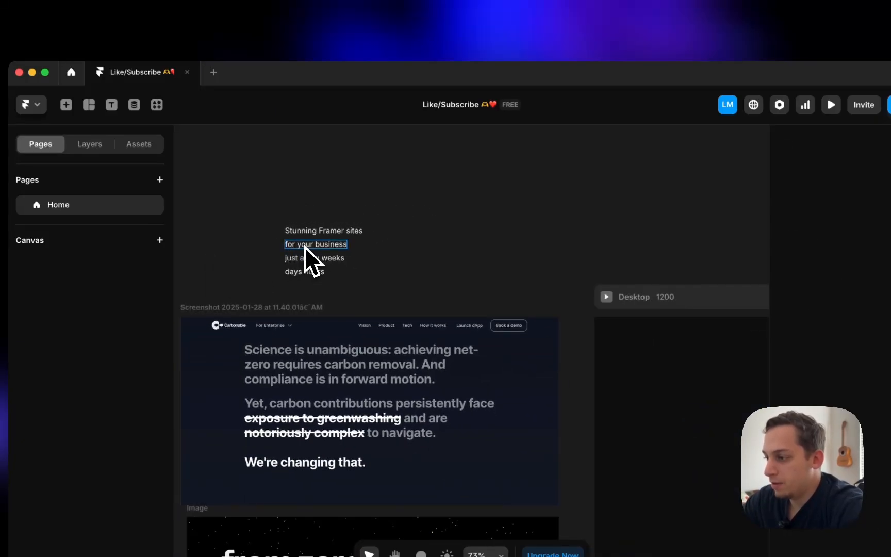
left_click_drag(304, 246, 330, 242)
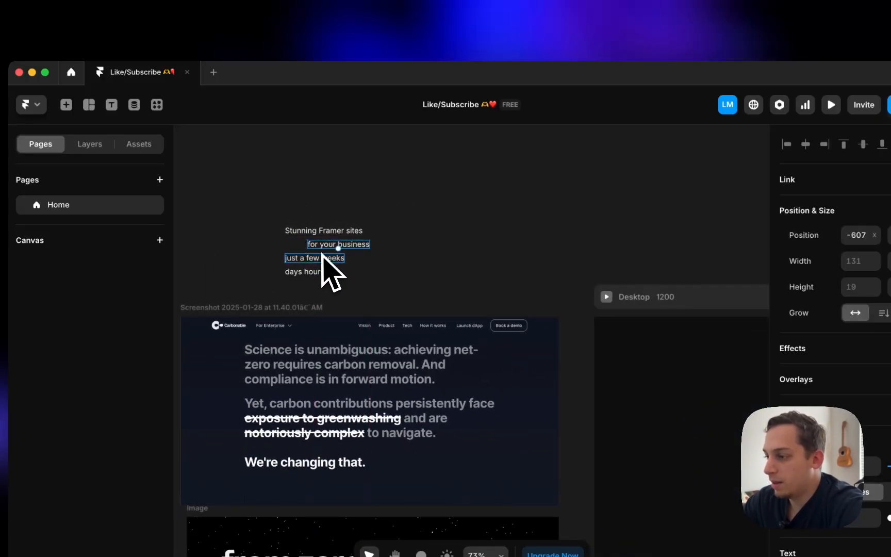
- Indent the "just a few weeks" line slightly, following the staggered headline in the astronaut reference image
left_click(316, 258)
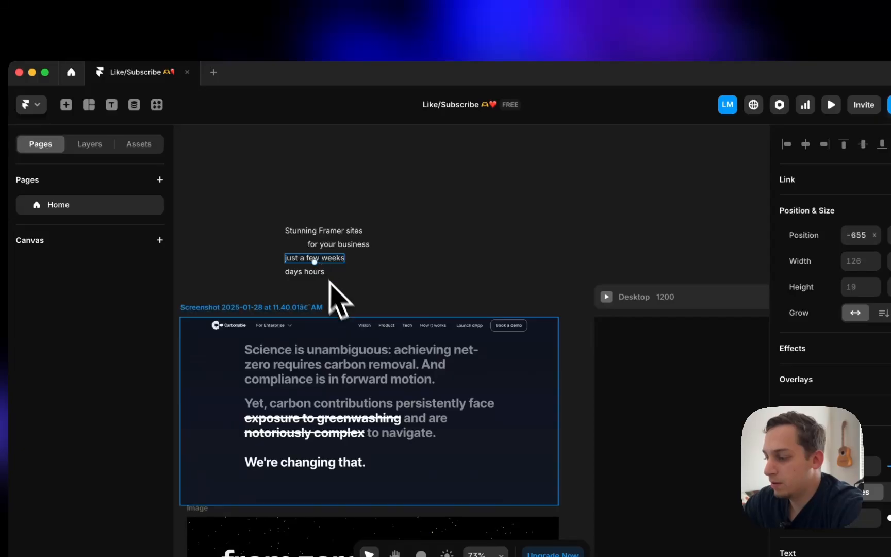
scroll(342, 303, "down", 3)
scroll(342, 303, "down", 2)
scroll(343, 299, "up", 1)
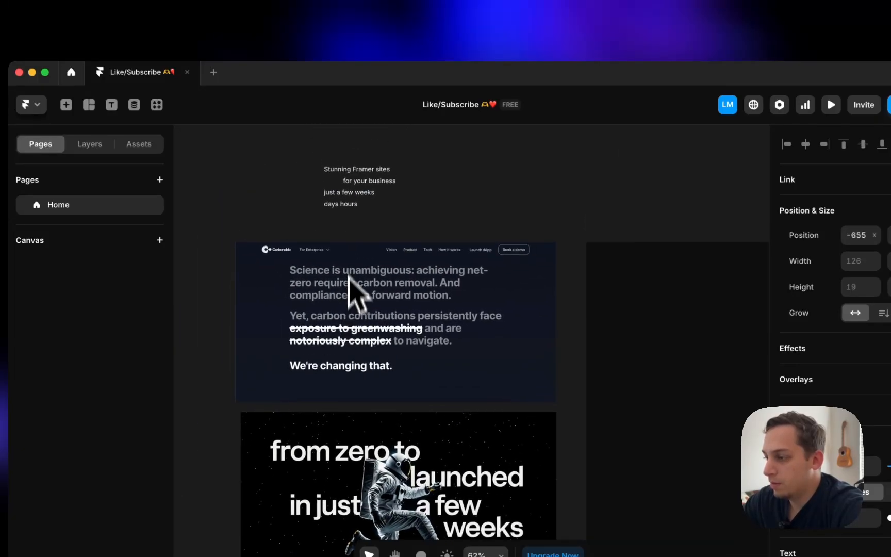
scroll(334, 233, "up", 3)
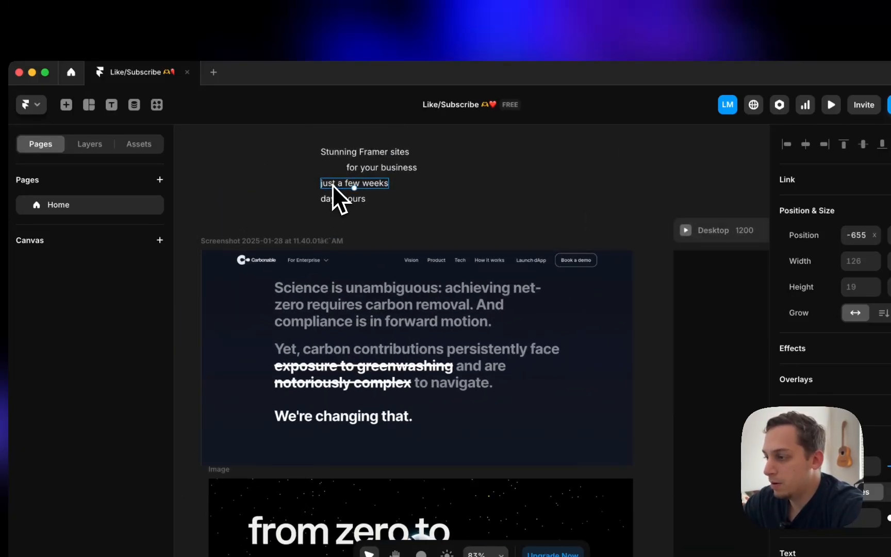
left_click_drag(333, 185, 391, 171)
left_click(377, 171)
left_click(398, 223)
- Shift the "days hours" line rightward so it starts near the end of "just a few weeks"
scroll(398, 227, "down", 2)
scroll(398, 229, "down", 2)
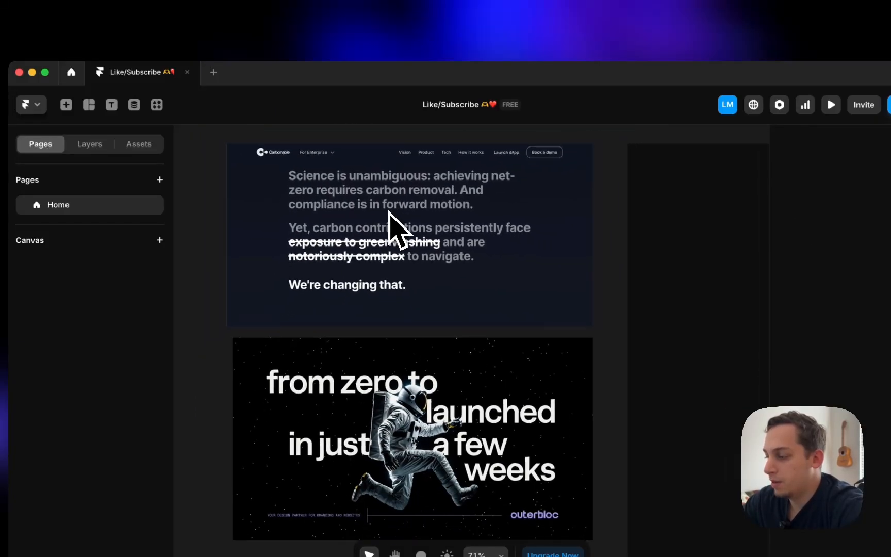
scroll(391, 224, "down", 3)
left_click(356, 187)
left_click_drag(358, 187, 408, 186)
left_click(338, 196)
scroll(414, 201, "up", 3)
left_click(371, 219)
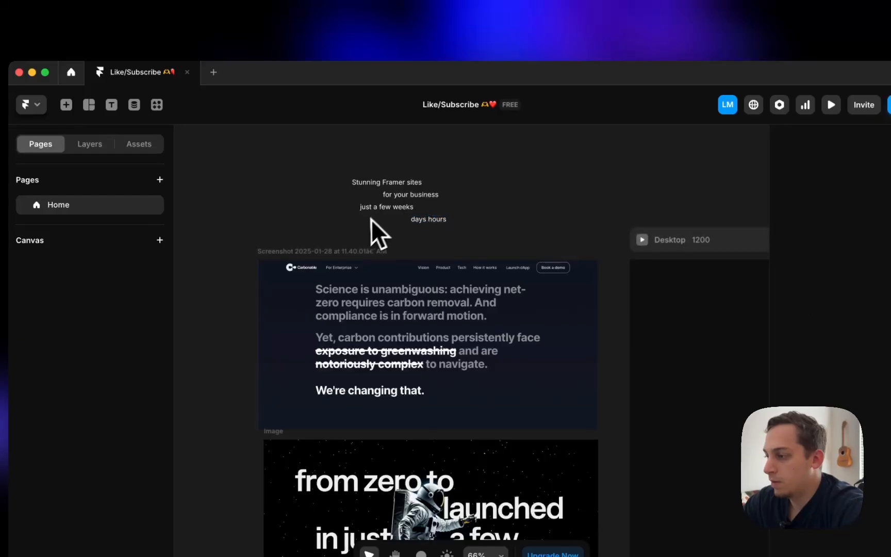
- Move all four staggered text lines together into the Desktop breakpoint
left_click(361, 204)
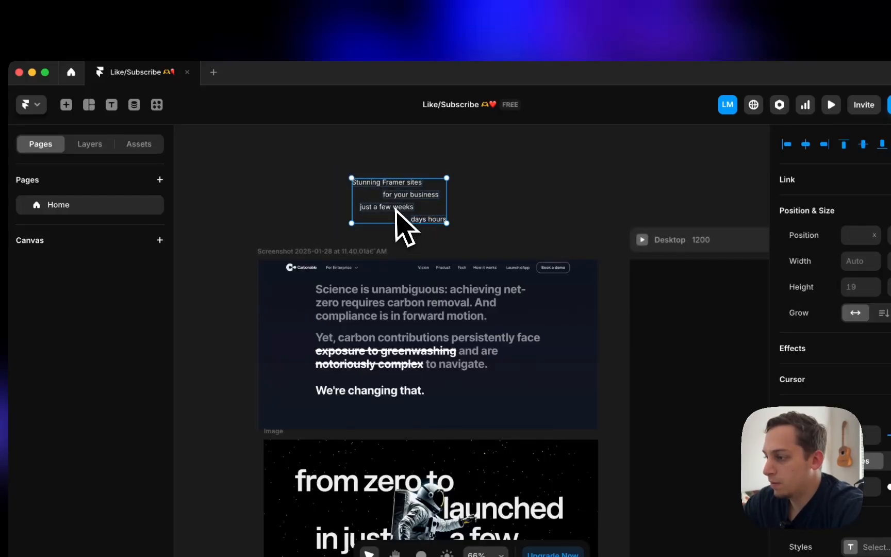
scroll(394, 207, "down", 3)
left_click_drag(395, 207, 711, 337)
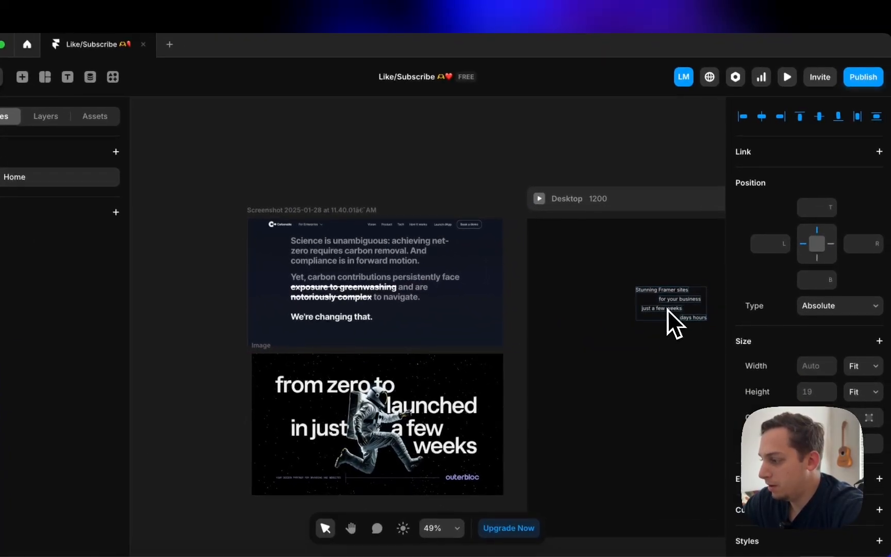
scroll(670, 314, "right", 5)
left_click(529, 301)
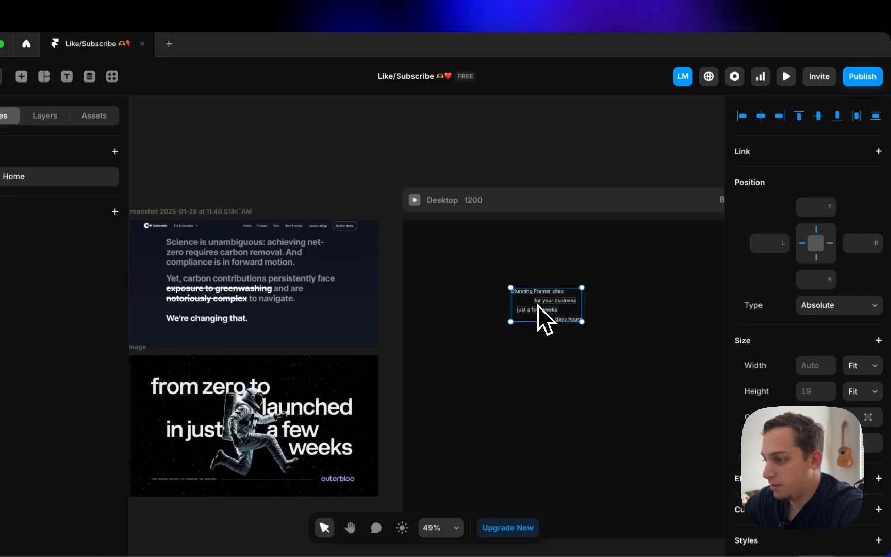
- Move the four text lines back out of the Desktop breakpoint onto the canvas above the Carbonable screenshot
left_click_drag(537, 305, 366, 166)
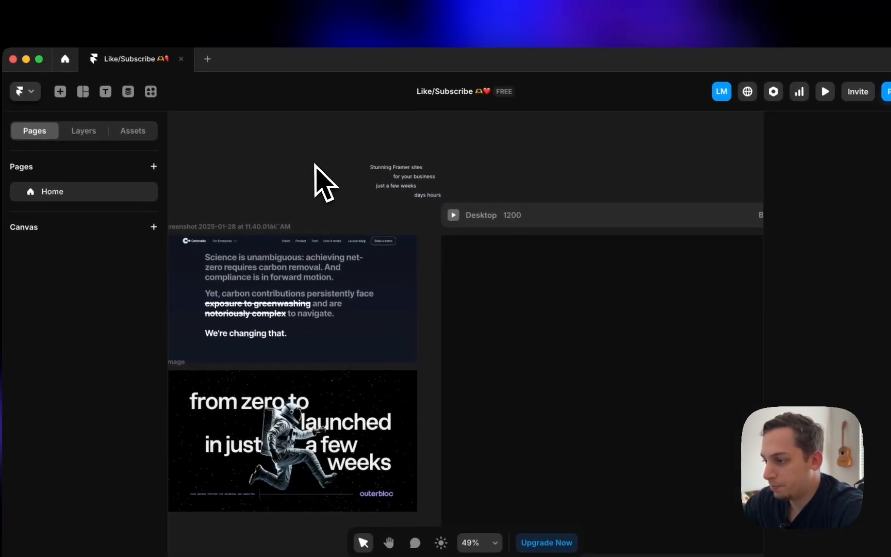
left_click_drag(314, 140, 443, 207)
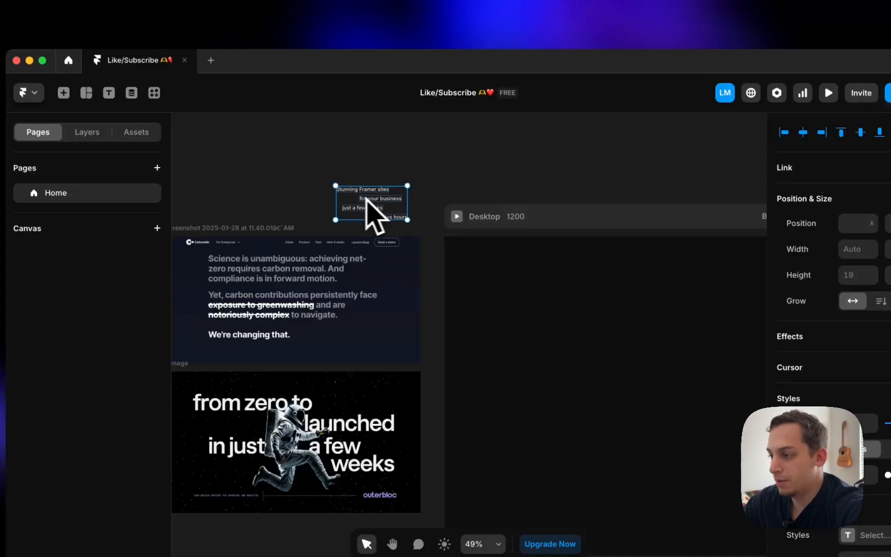
left_click(301, 186)
left_click(348, 187)
scroll(354, 199, "up", 5)
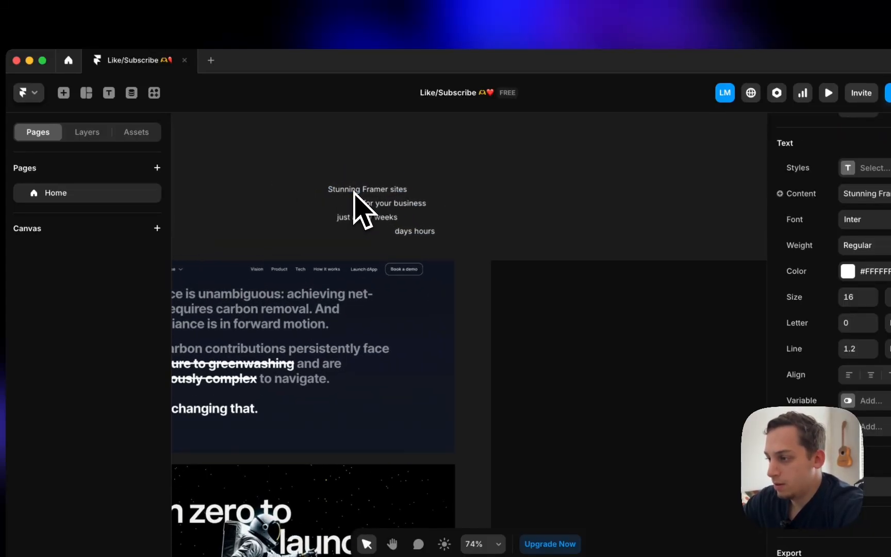
scroll(354, 199, "left", 2)
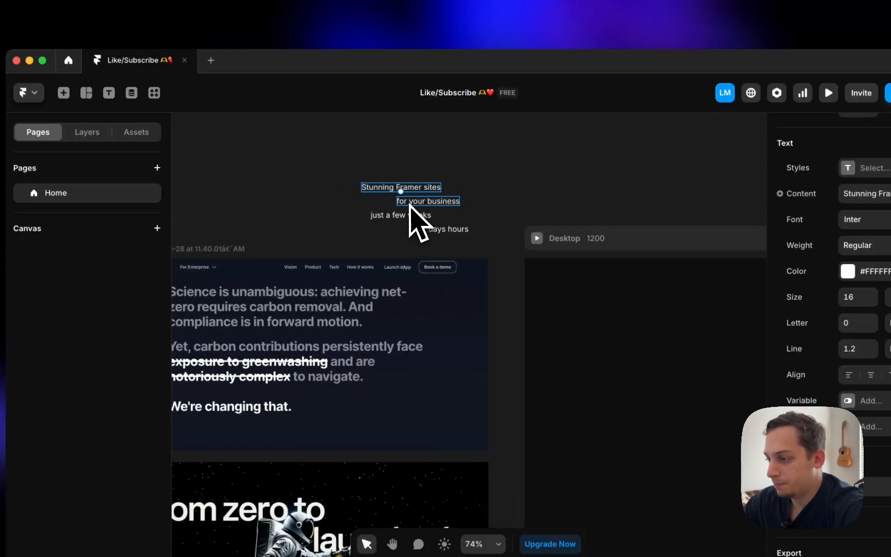
left_click(395, 216)
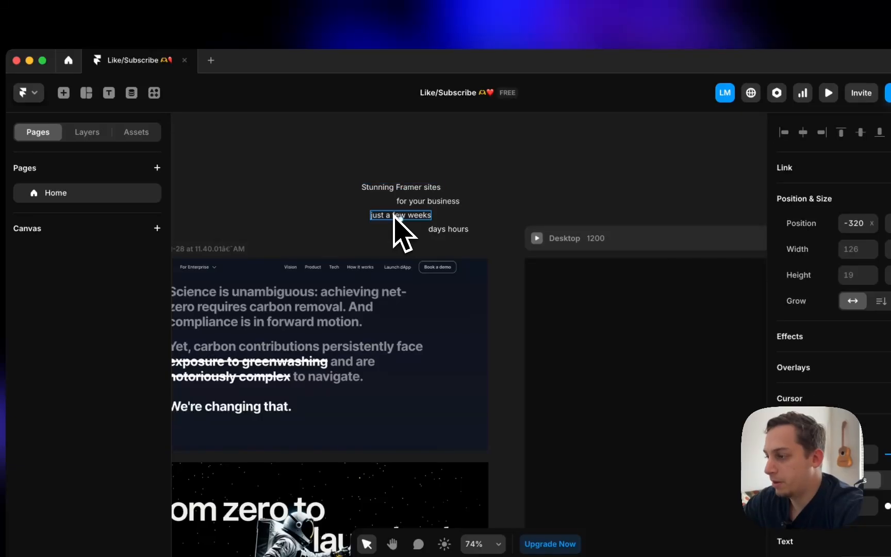
left_click(334, 212)
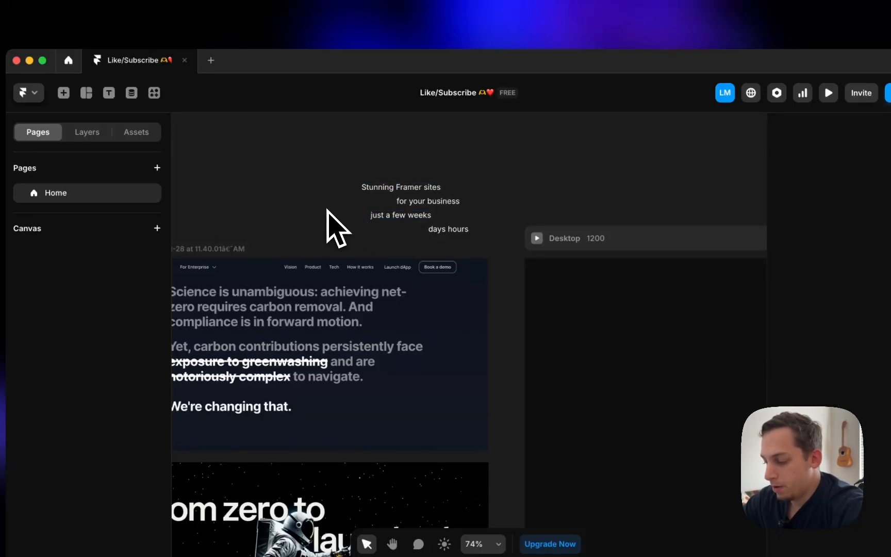
- Draw white frames 19 high in the gaps before "for your business", after "just a few weeks" and before "days hours"
key("f")
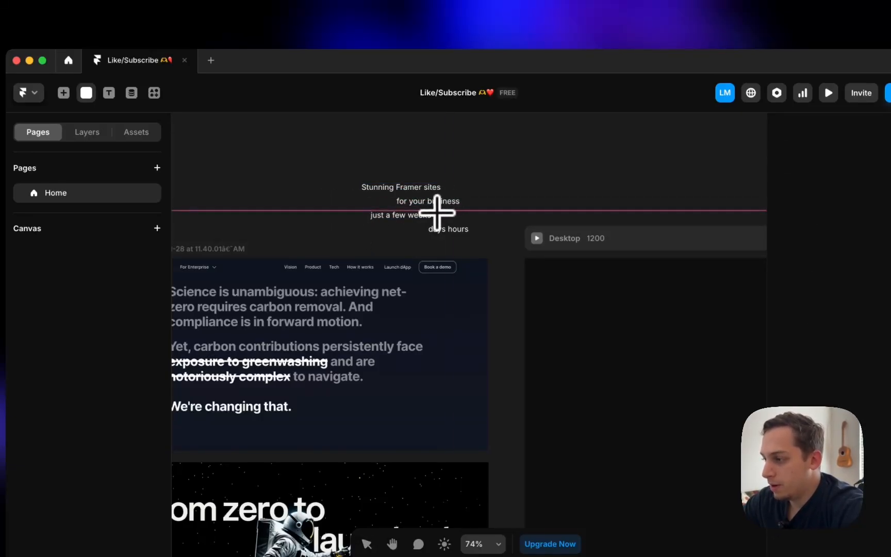
left_click_drag(438, 212, 379, 203)
scroll(379, 203, "up", 5)
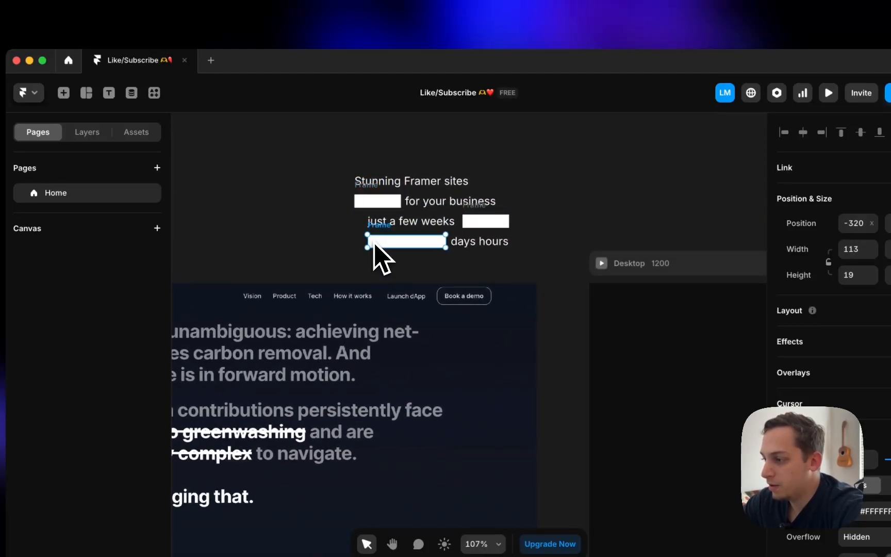
- Add a small white frame before "just a few weeks" and extend the one before "days hours" to the headline's left edge
left_click_drag(473, 221, 353, 240)
left_click(391, 246)
left_click(494, 224)
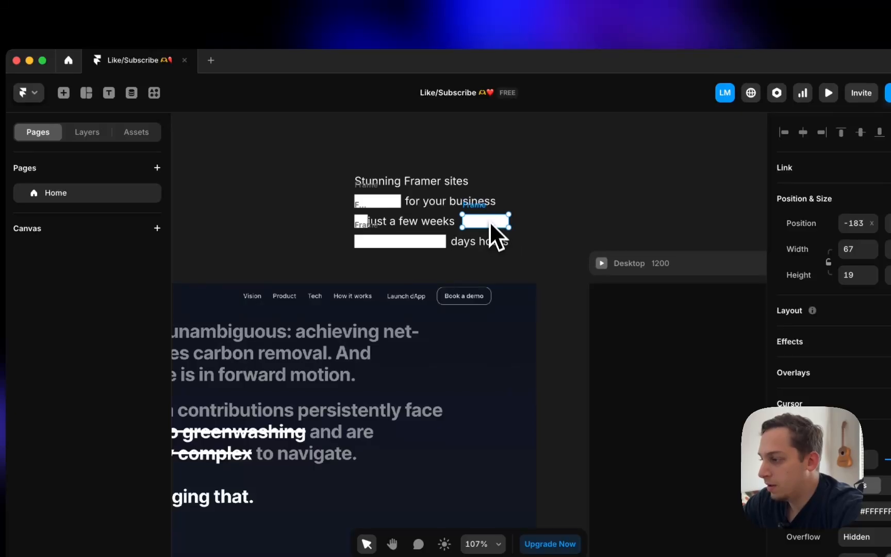
left_click_drag(490, 221, 465, 179)
key("Delete")
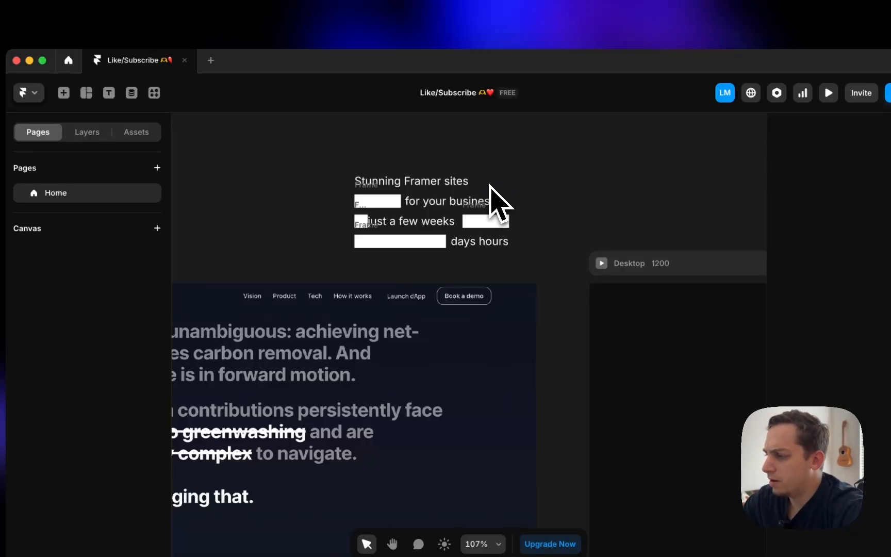
- Delete the white frame after "just a few weeks"
left_click_drag(324, 165, 540, 265)
left_click(504, 222)
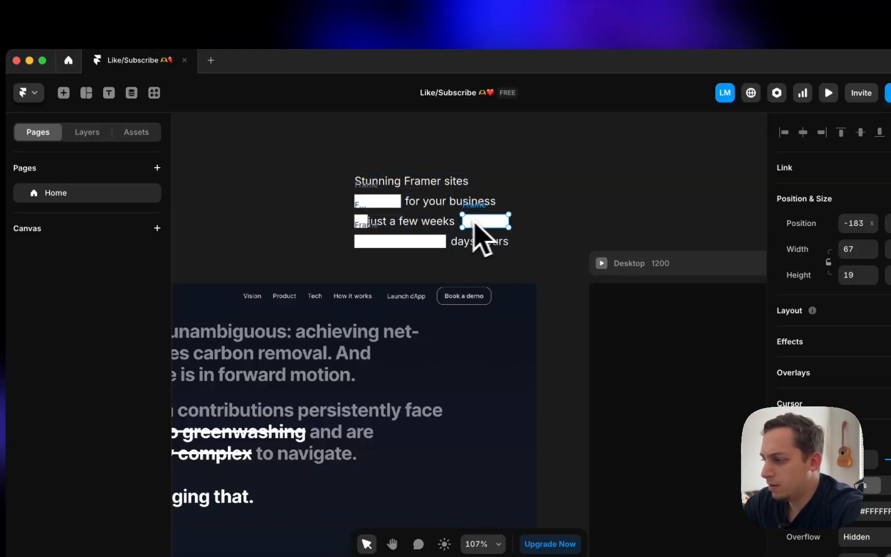
key("Delete")
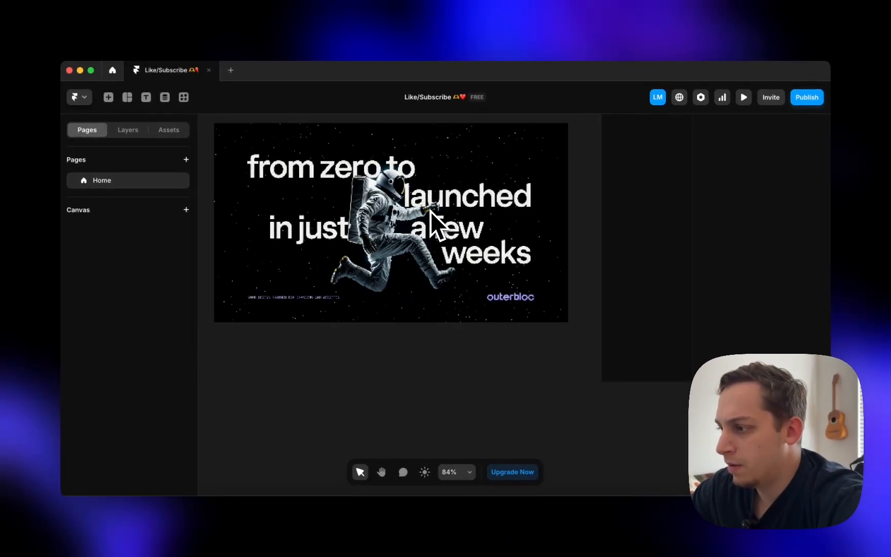
scroll(430, 210, "up", 1)
scroll(430, 211, "up", 10)
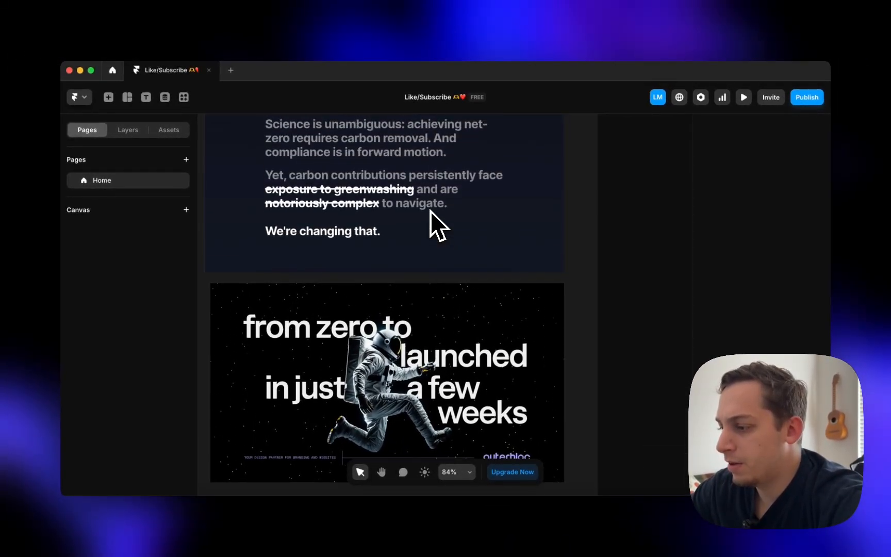
scroll(411, 193, "up", 2)
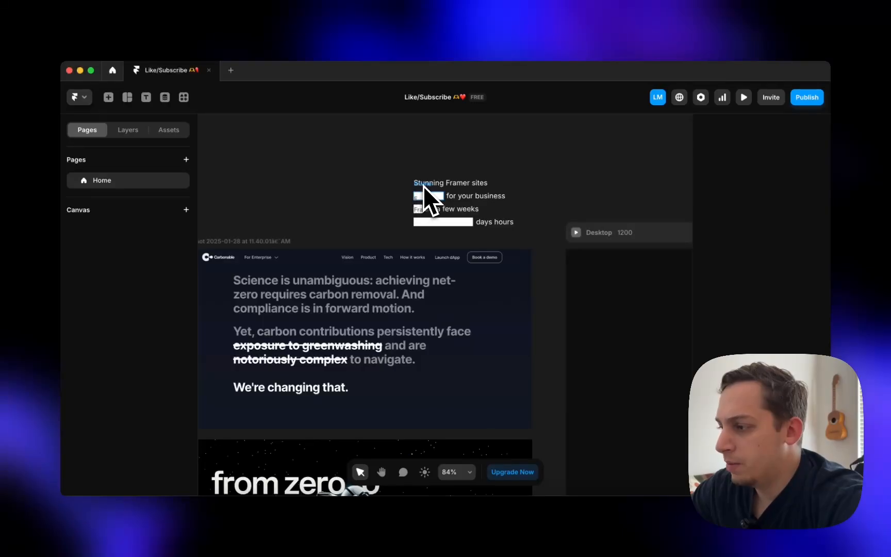
- Wrap the white frame and the "for your business" text together in a stack
scroll(420, 188, "up", 5)
left_click_drag(373, 173, 588, 206)
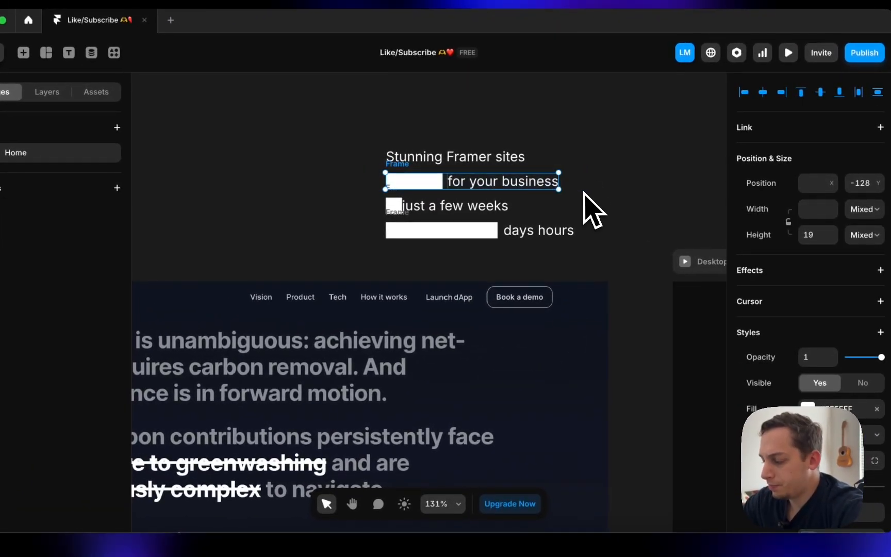
right_click(507, 185)
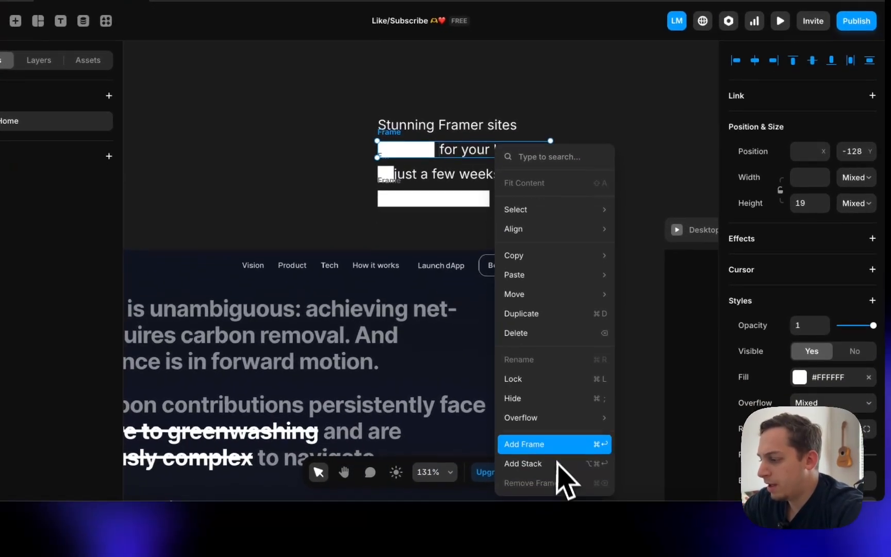
left_click(552, 492)
left_click(482, 199)
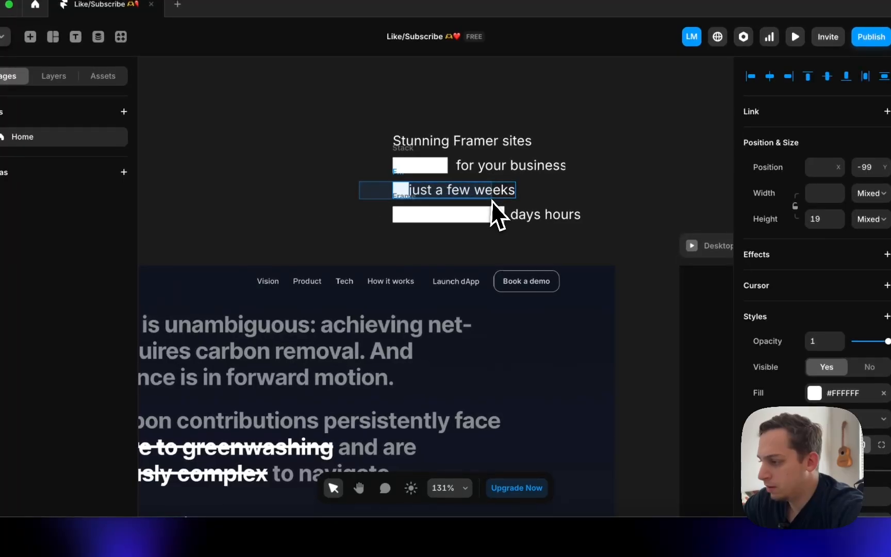
right_click(458, 177)
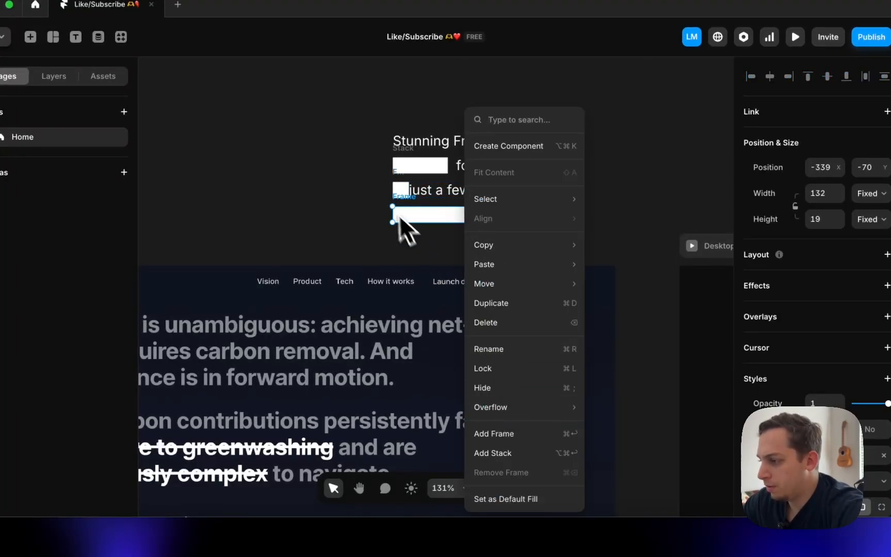
left_click(382, 196)
- Wrap the small white frame and the "just a few weeks" text together in a stack
scroll(369, 201, "up", 3)
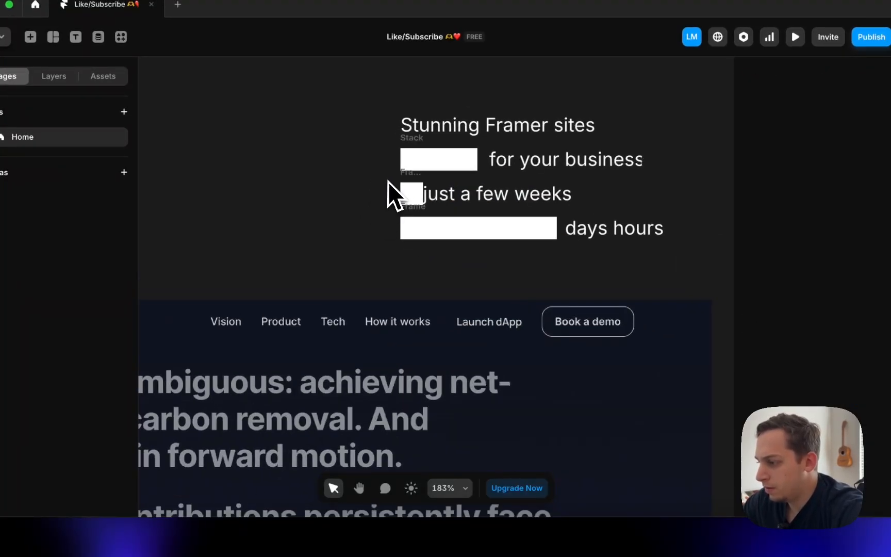
left_click_drag(388, 181, 544, 203)
right_click(513, 199)
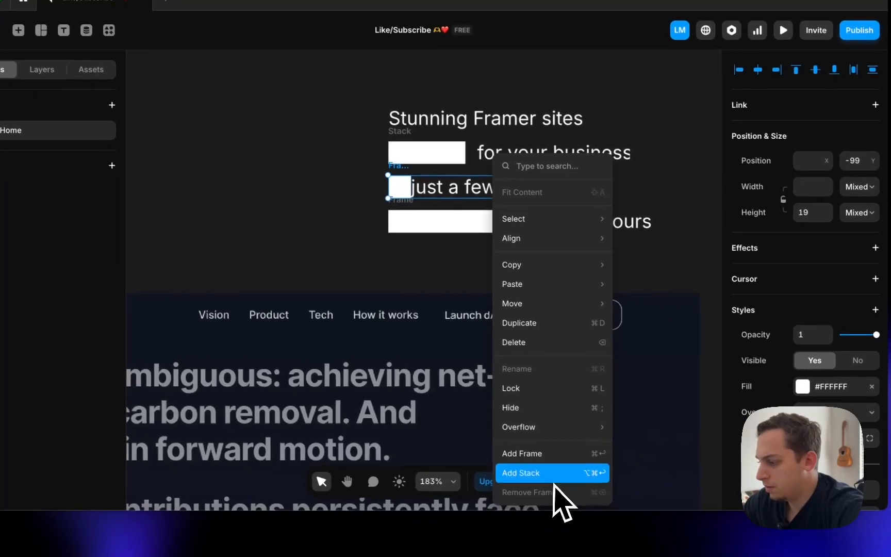
left_click(552, 473)
- Wrap the long white frame and the "days hours" text together in a stack
left_click(354, 222)
left_click_drag(354, 222, 632, 225)
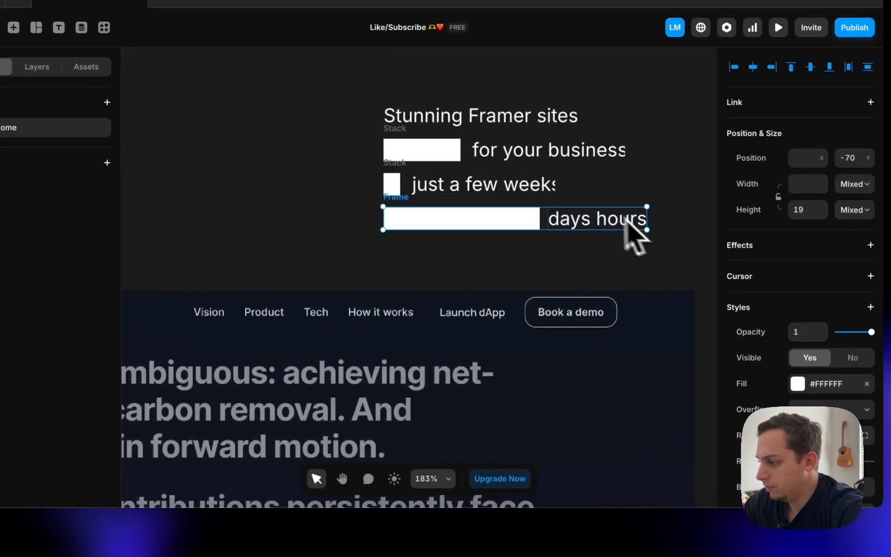
right_click(583, 227)
left_click(602, 468)
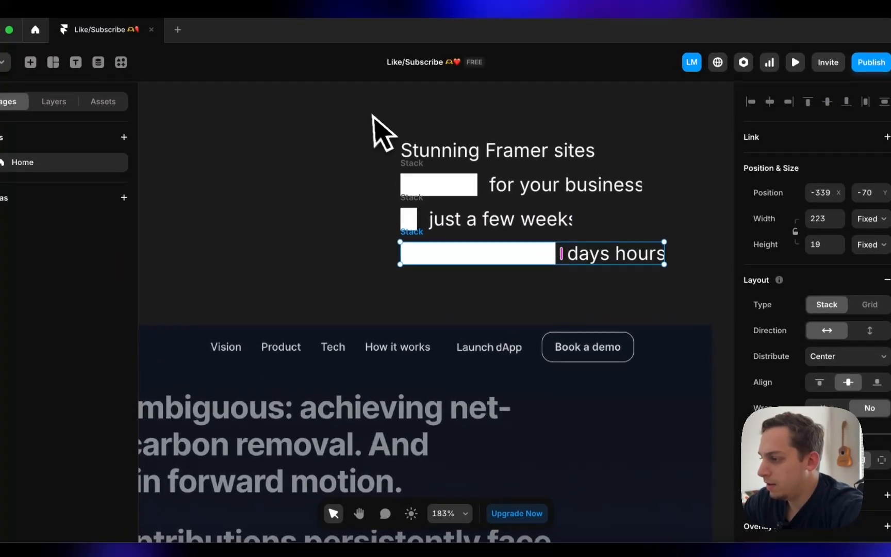
left_click_drag(374, 138, 569, 186)
left_click_drag(342, 112, 508, 159)
key("Return")
key("Escape")
left_click(463, 178)
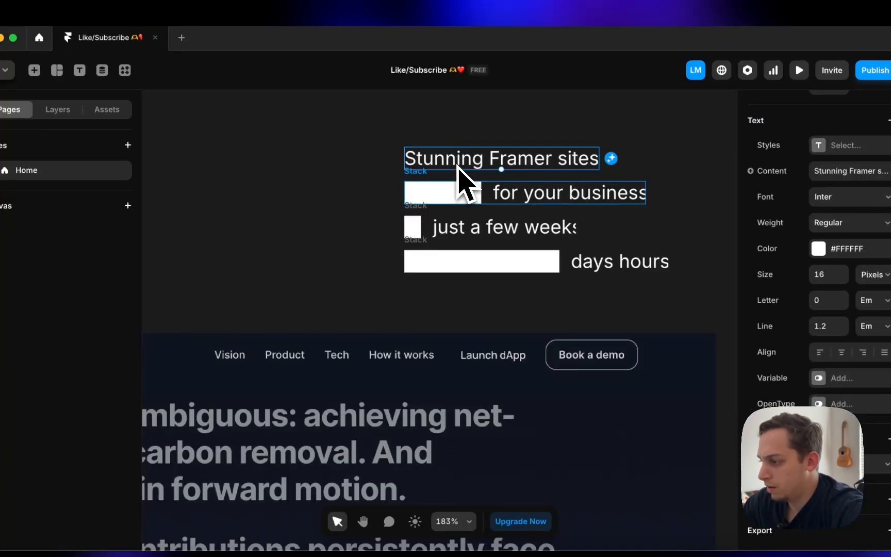
right_click(462, 173)
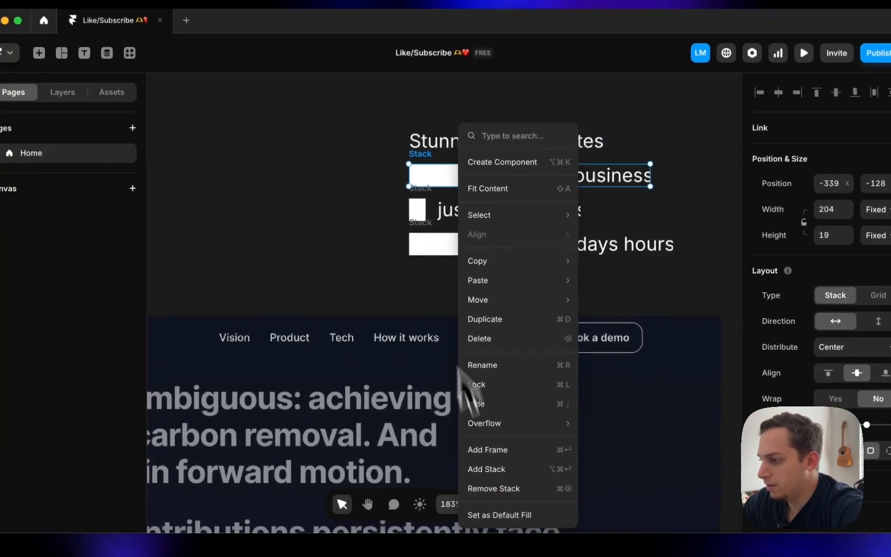
key("Escape")
- Wrap the "Stunning Framer sites" text in its own stack
left_click(435, 147)
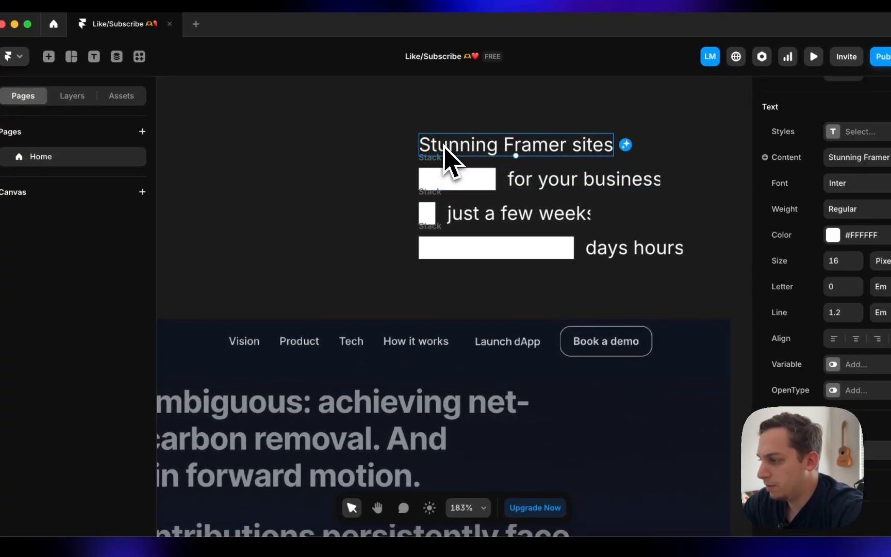
right_click(433, 142)
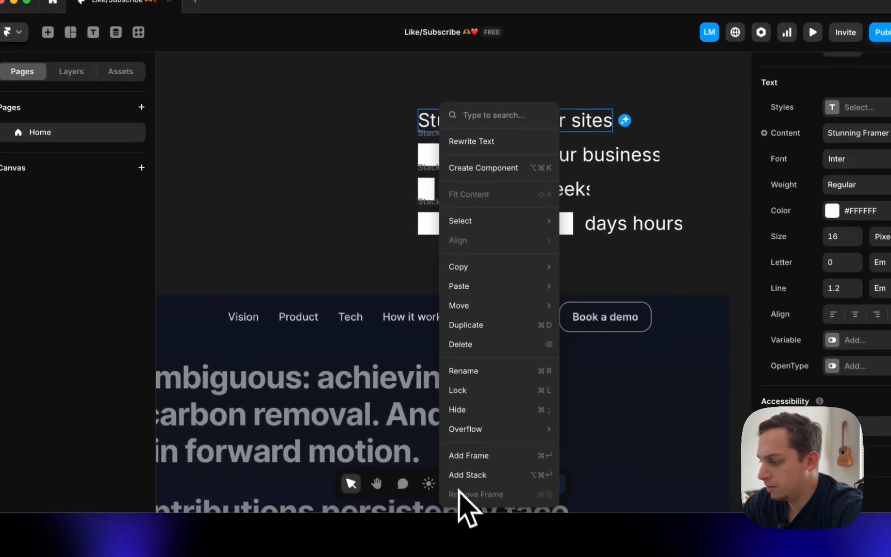
left_click(471, 476)
left_click(359, 103)
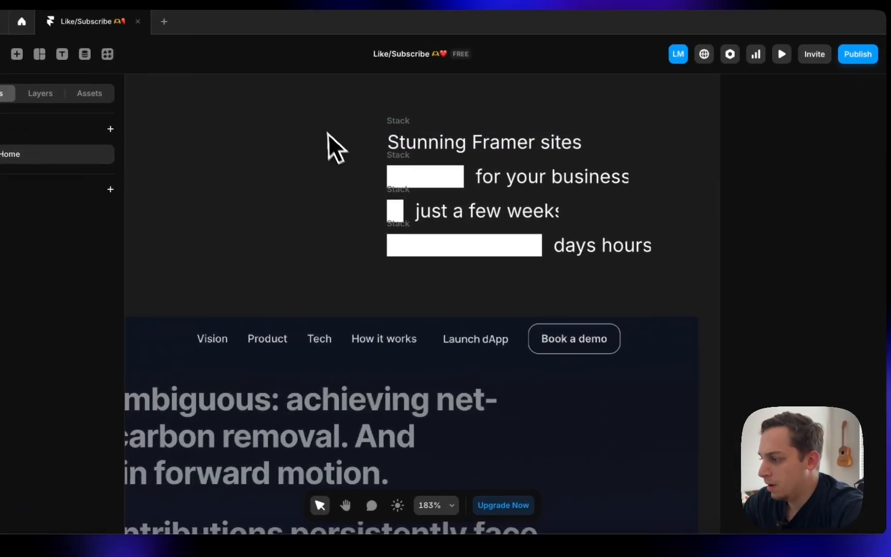
- Select all four headline line stacks and wrap them together in one outer vertical stack
left_click_drag(359, 90, 616, 141)
left_click_drag(578, 173, 682, 289)
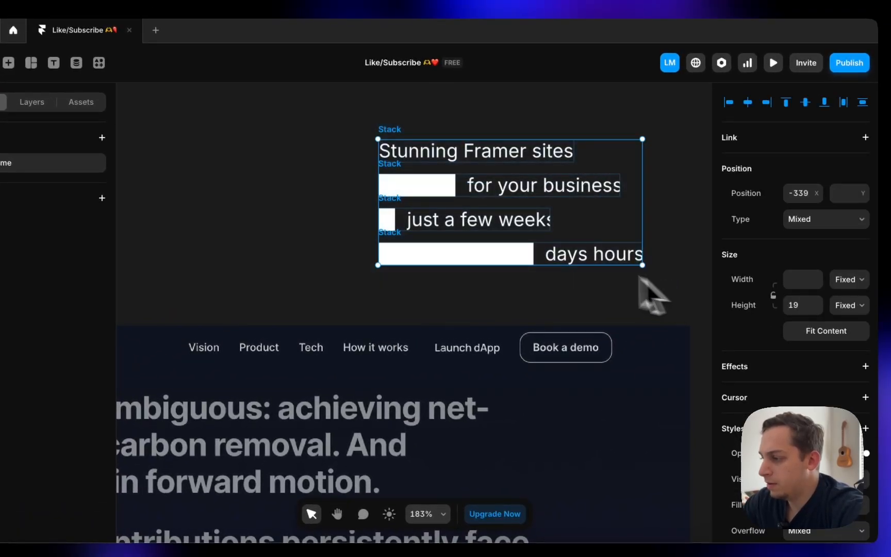
right_click(498, 186)
left_click(523, 504)
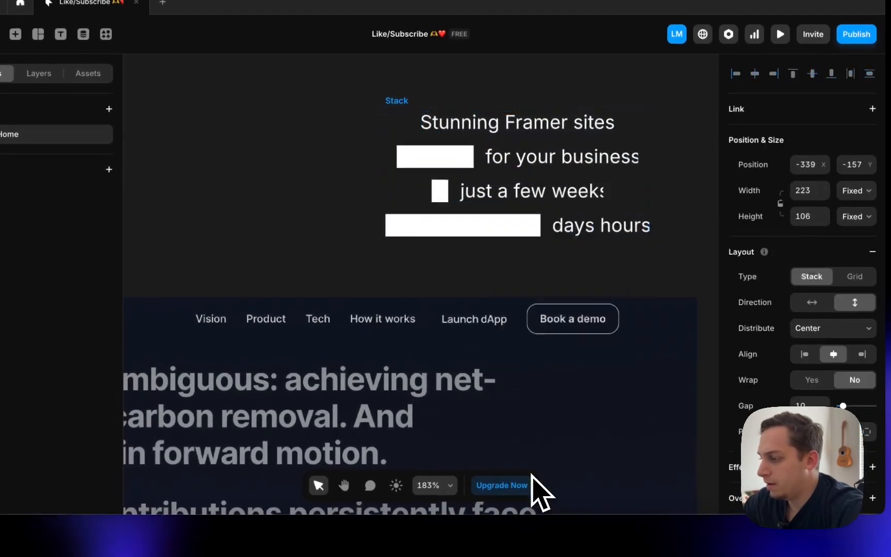
- Align the four headline lines to the left edge of the outer stack
scroll(322, 238, "down", 3)
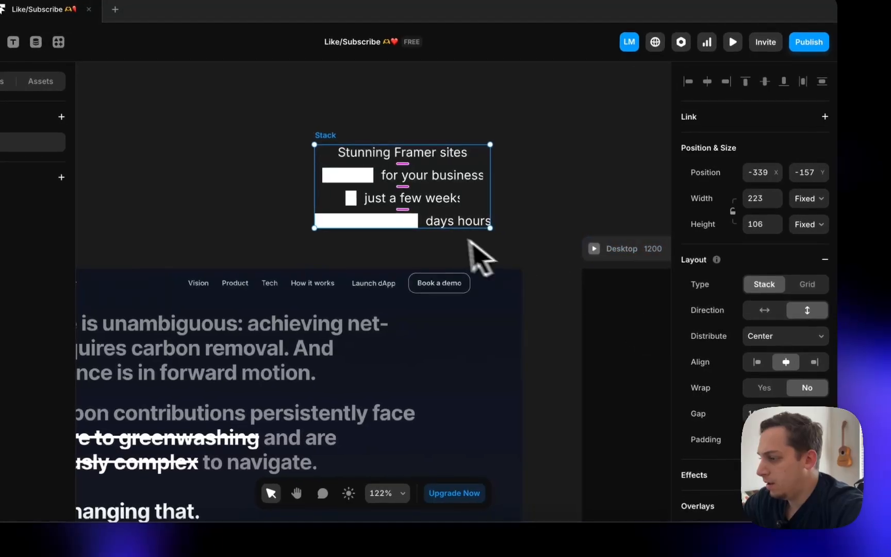
scroll(502, 232, "down", 2)
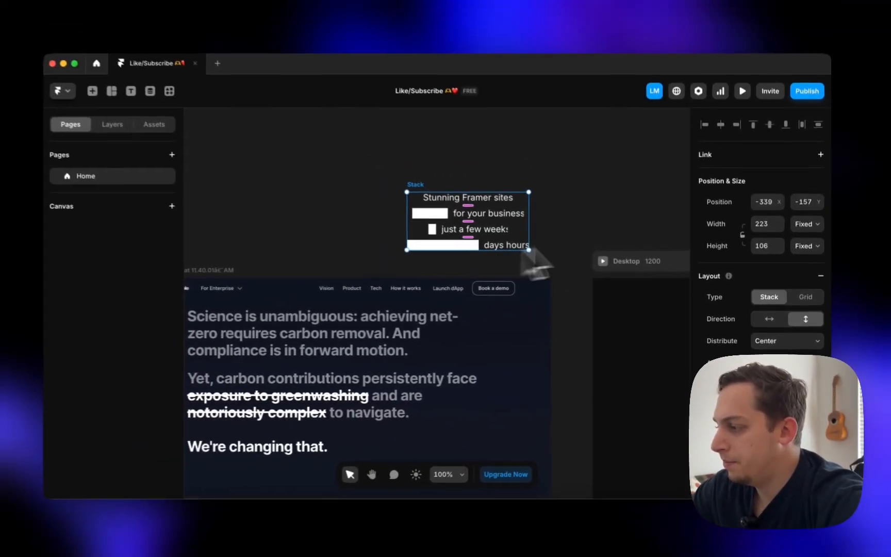
scroll(418, 231, "down", 2)
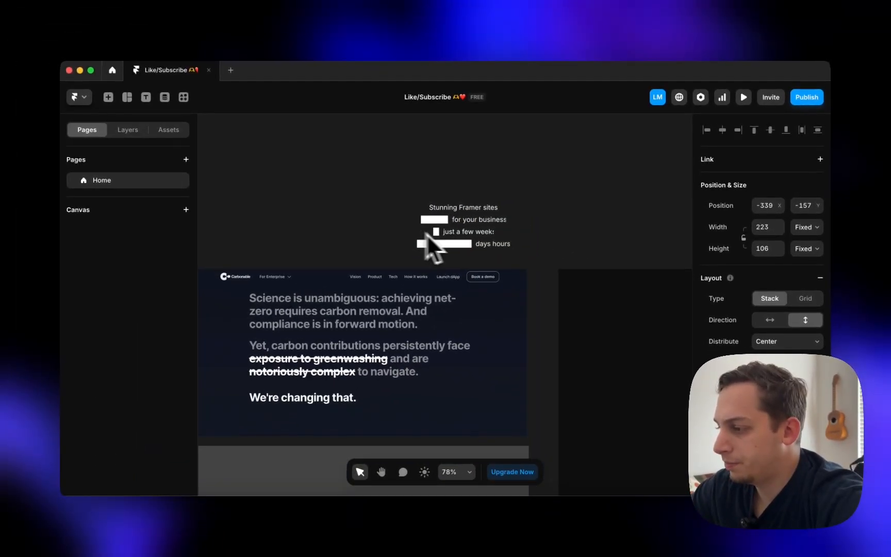
scroll(437, 229, "up", 3)
left_click(764, 363)
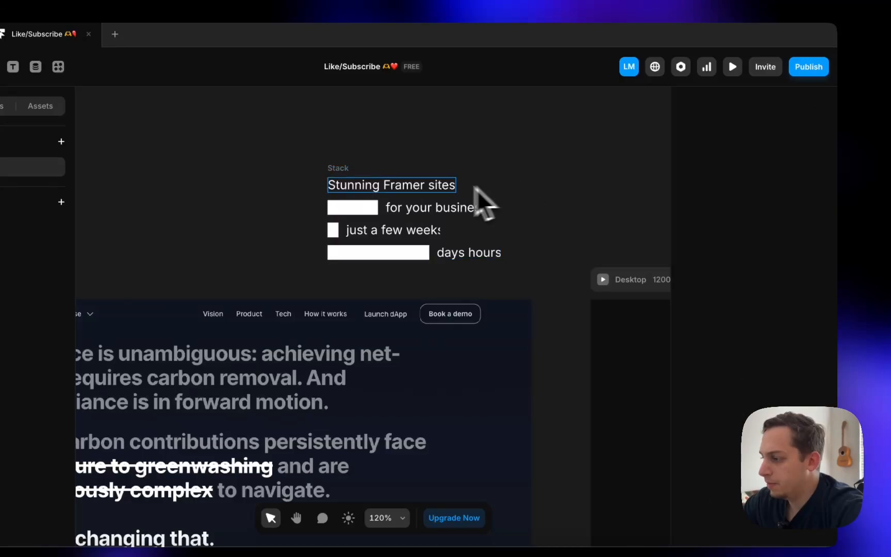
- Set the widths of the white frames before "for your business" and "just a few weeks" to Fill
left_click(442, 190)
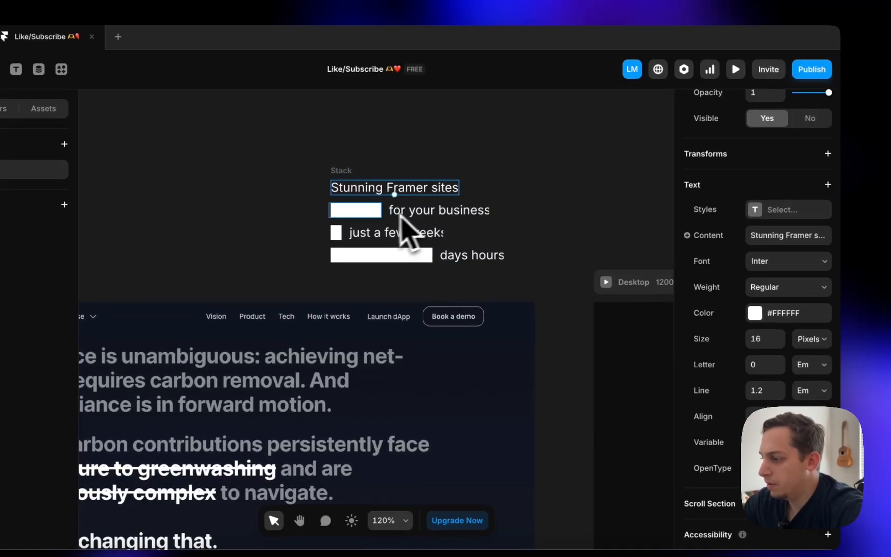
left_click(403, 212)
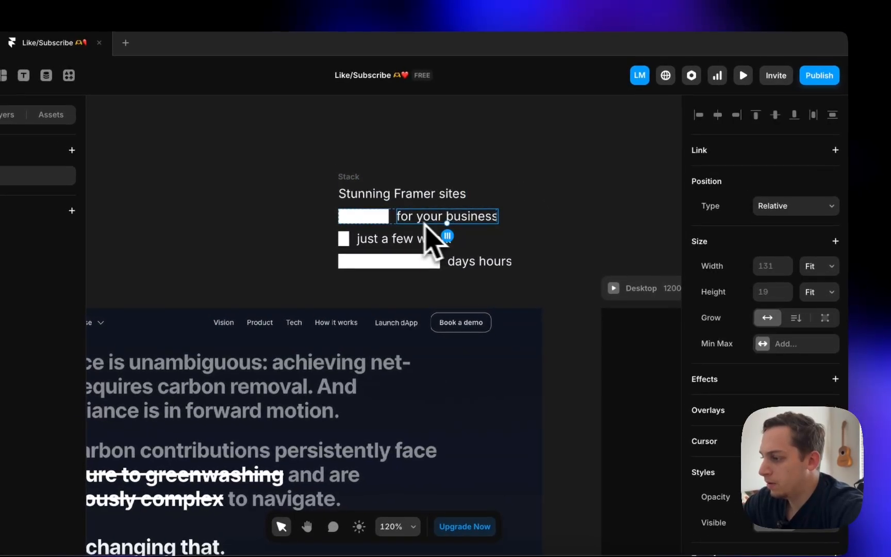
left_click(385, 221)
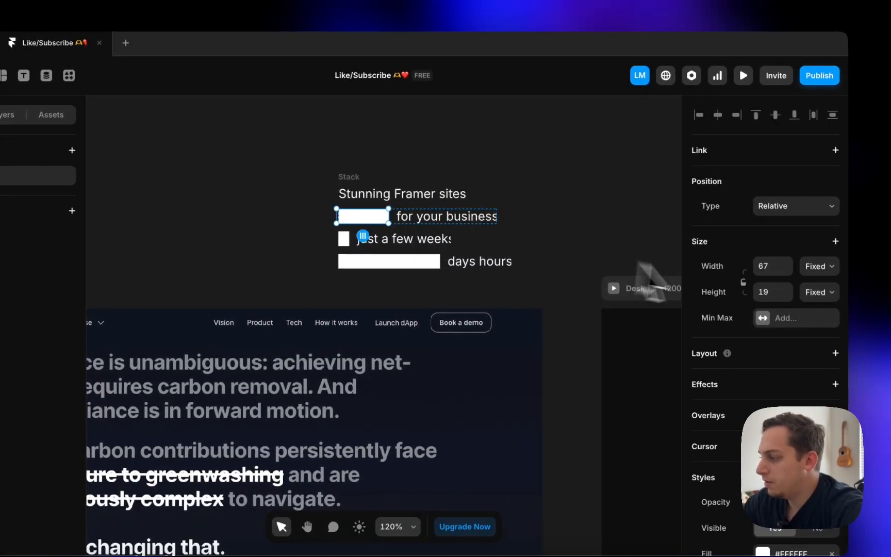
left_click(811, 267)
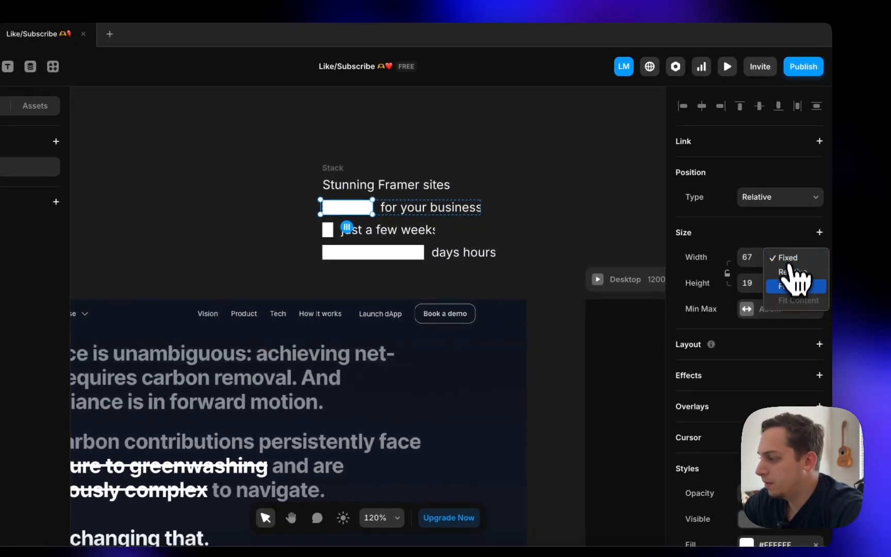
left_click(797, 285)
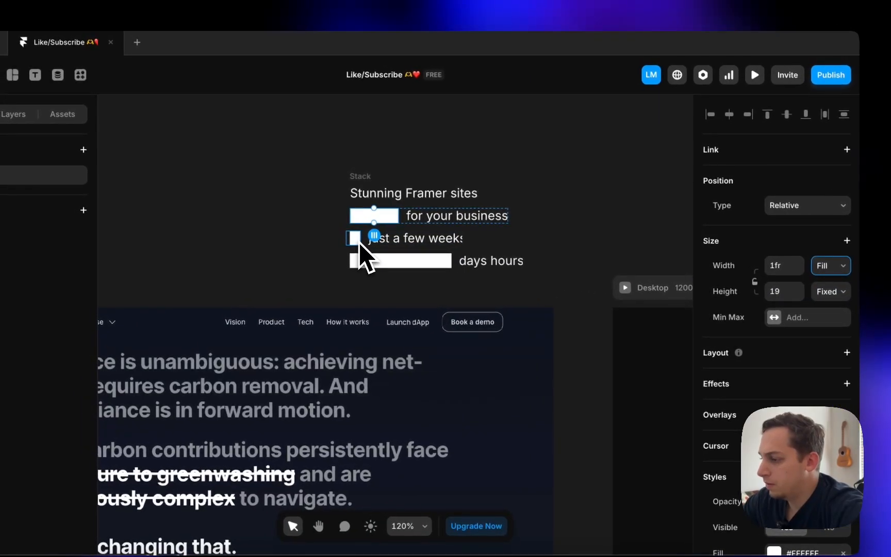
left_click(357, 240)
left_click(830, 265)
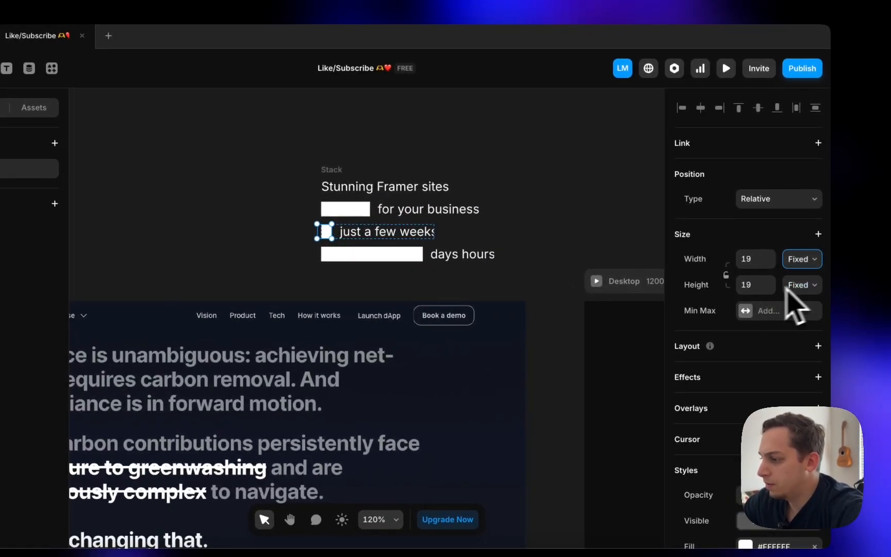
left_click(399, 233)
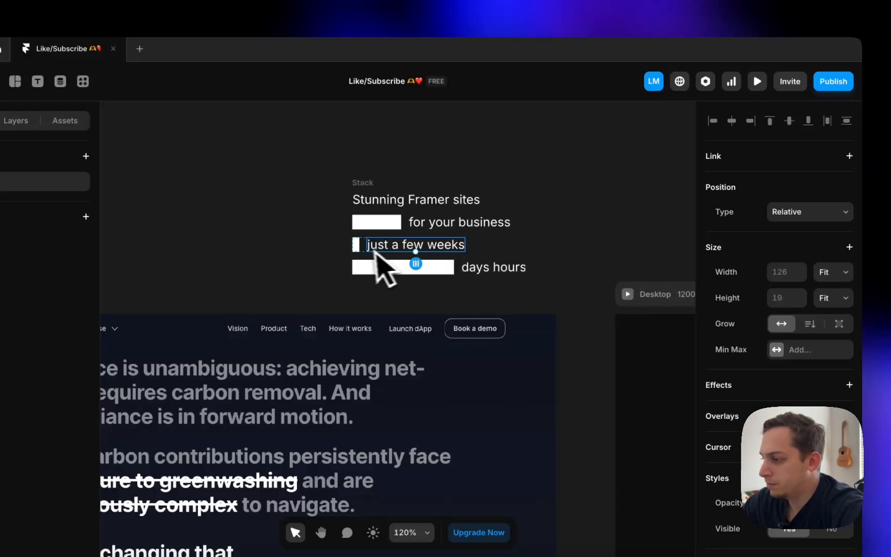
- Set the width of the stack holding "Stunning Framer sites" to Fill
left_click(386, 201)
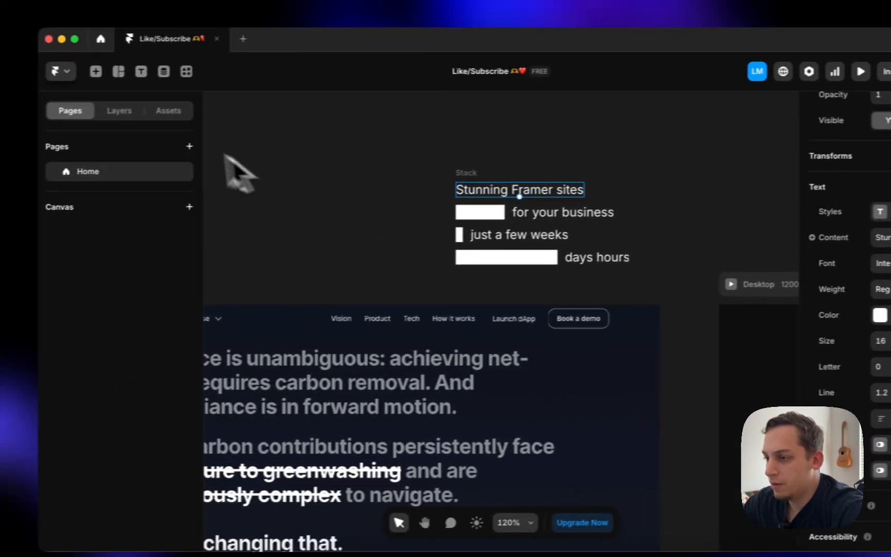
left_click(23, 120)
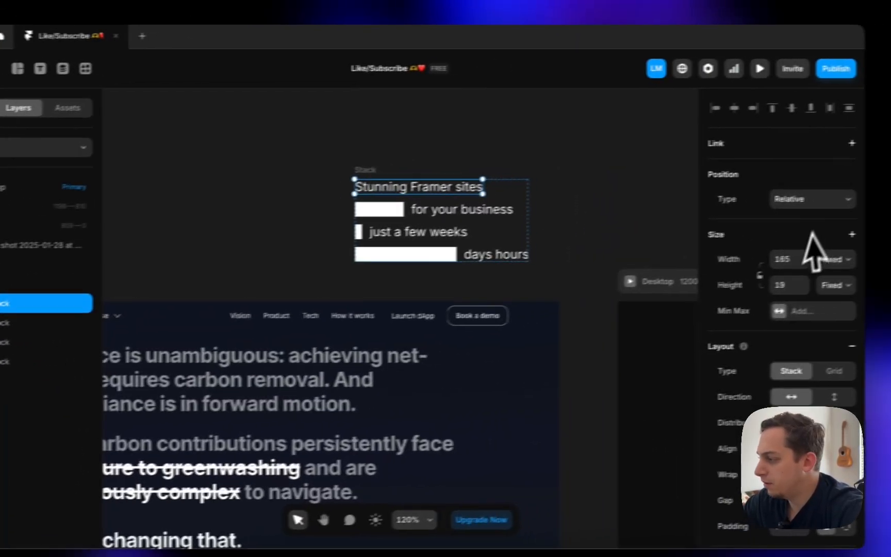
left_click(802, 262)
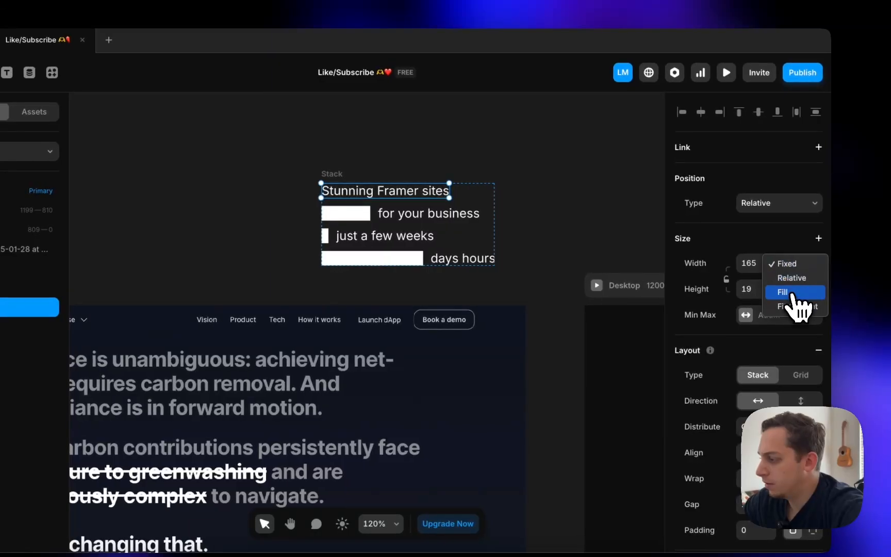
left_click(790, 292)
scroll(442, 222, "left", 3)
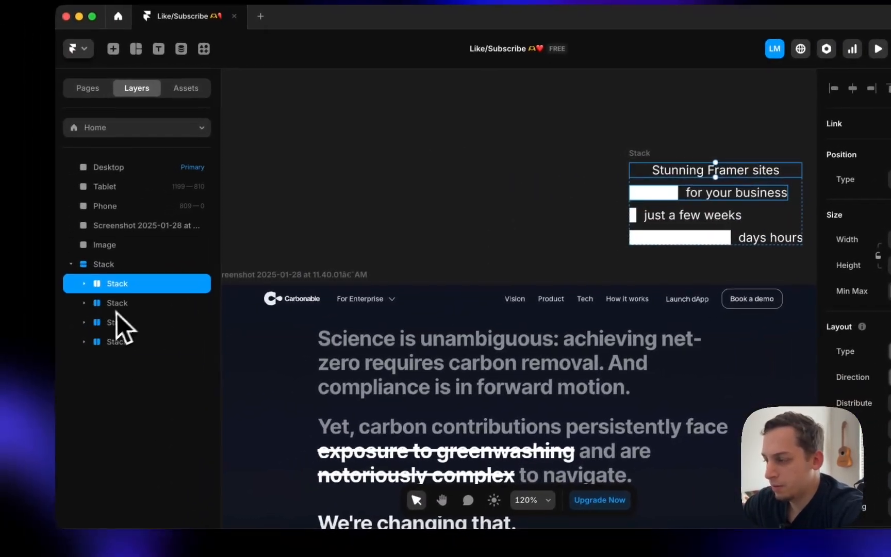
- Set the widths of the stacks holding "for your business", "just a few weeks" and "days hours" to Fill
left_click(74, 319)
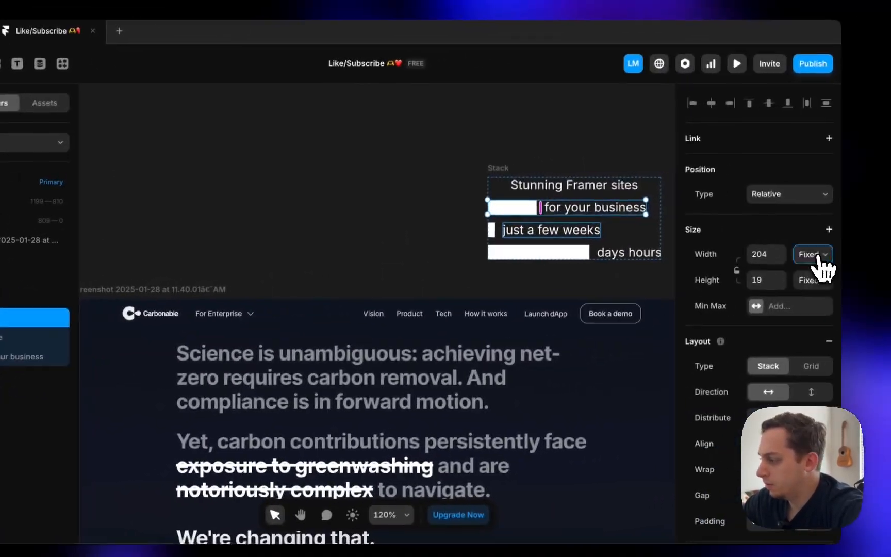
left_click(815, 255)
left_click(793, 286)
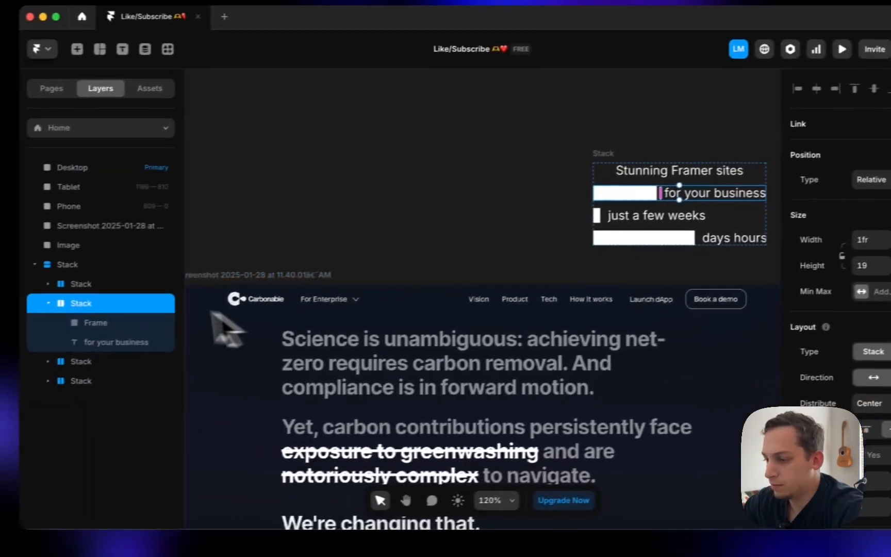
left_click(121, 356)
left_click(827, 254)
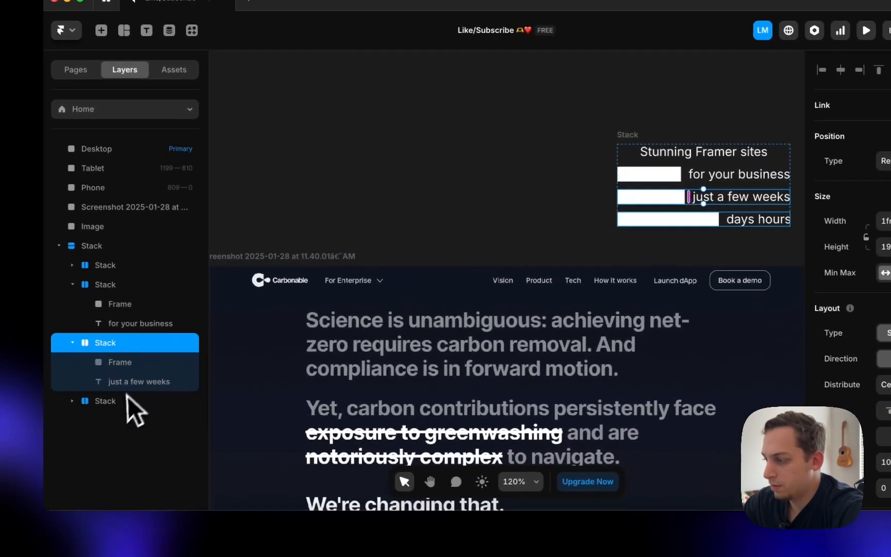
left_click(126, 400)
left_click(802, 254)
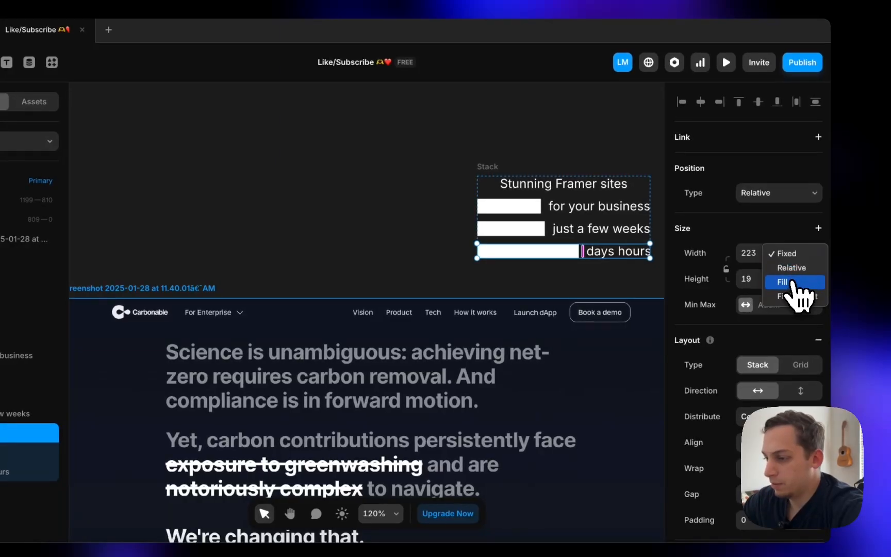
left_click(792, 282)
left_click(131, 287)
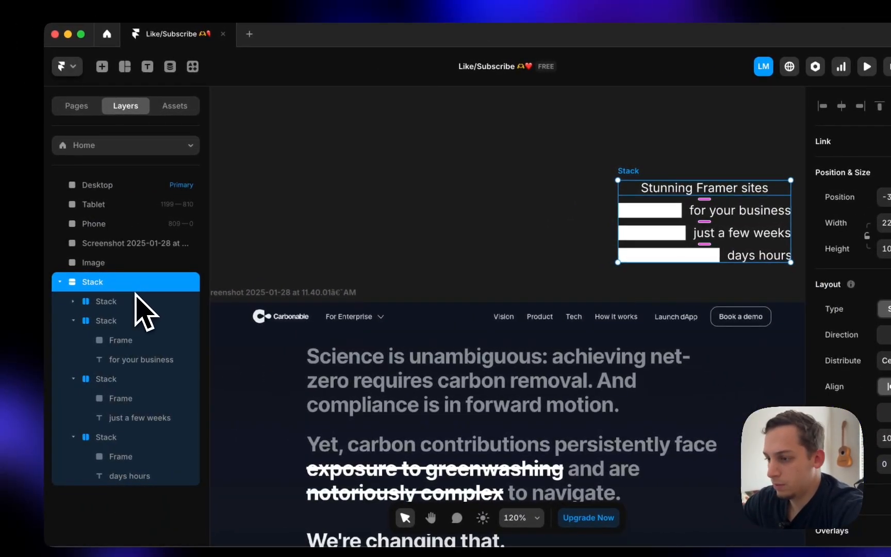
- Move the whole headline stack from the empty canvas into the Desktop breakpoint
left_click(133, 302)
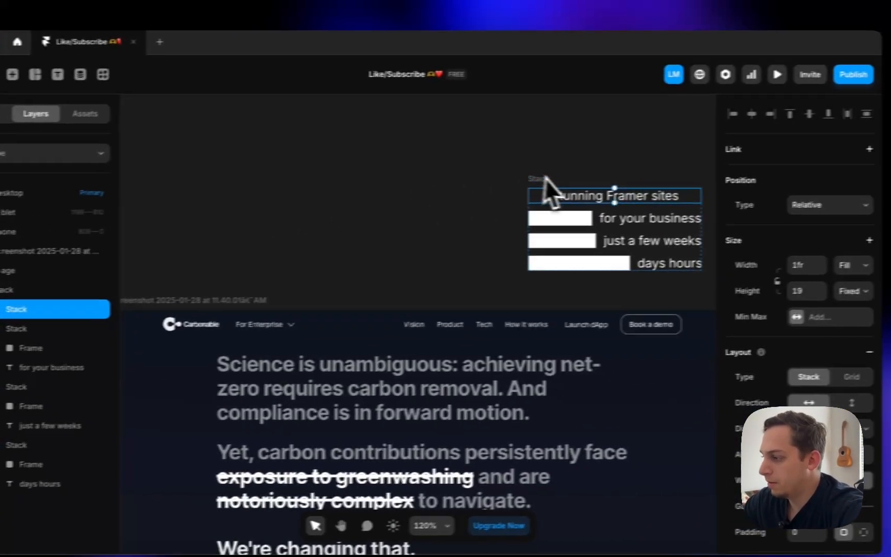
left_click(618, 162)
scroll(617, 161, "down", 3)
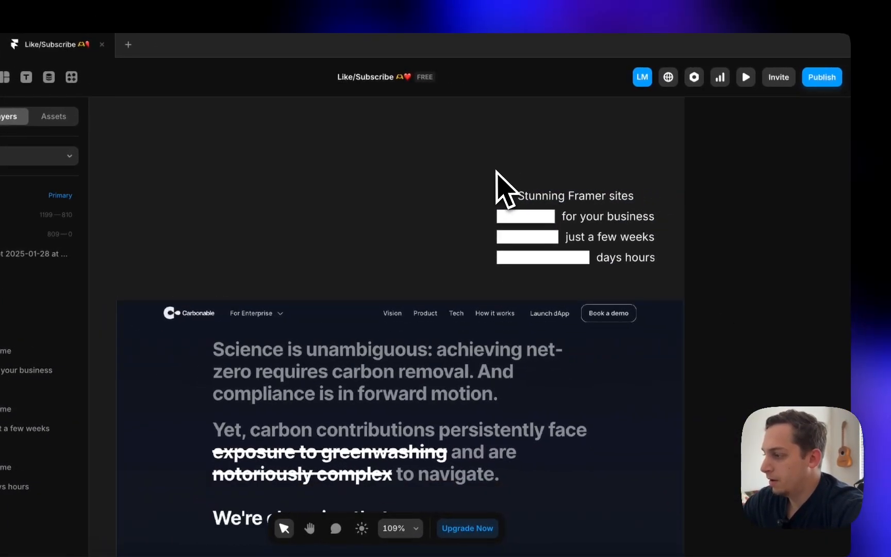
scroll(617, 161, "right", 5)
scroll(617, 162, "down", 4)
scroll(493, 172, "left", 3)
left_click_drag(407, 179, 633, 319)
scroll(633, 319, "right", 2)
scroll(469, 328, "right", 4)
scroll(402, 320, "down", 3)
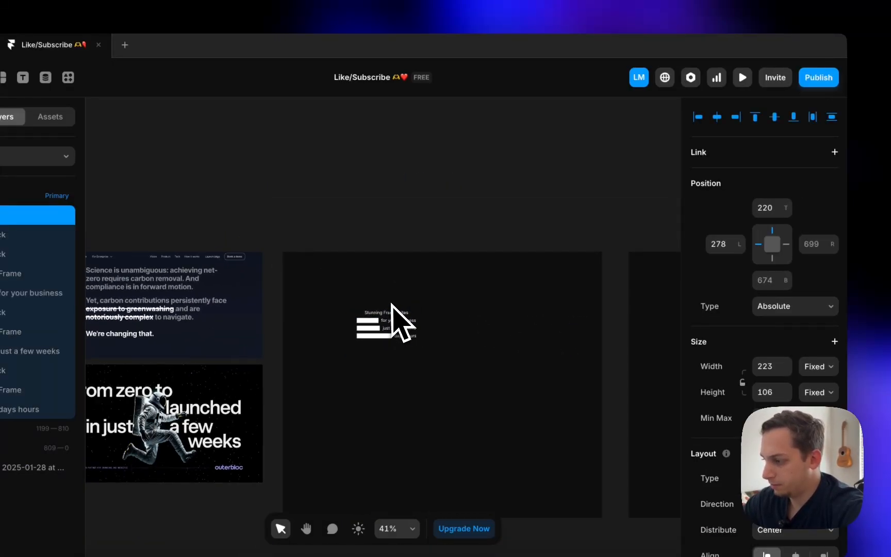
- Set the height of the Desktop breakpoint to Fit Content
left_click(535, 239)
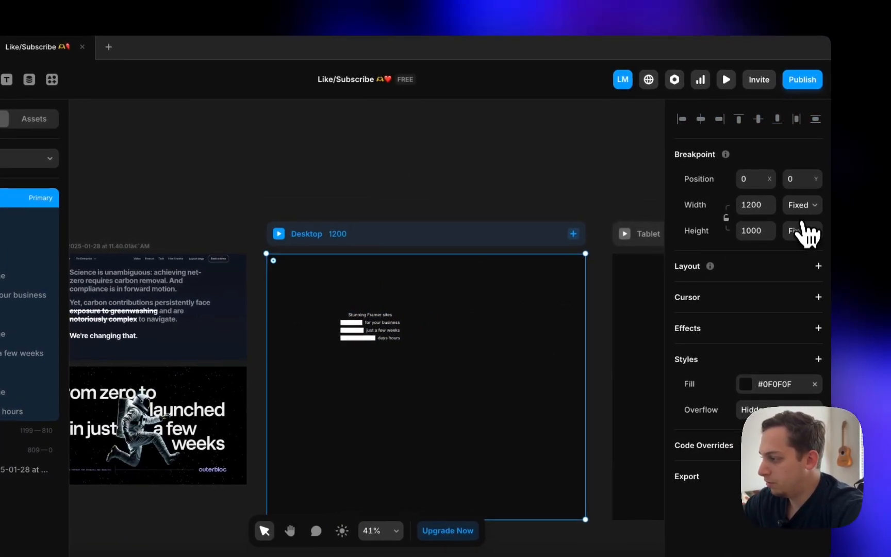
left_click(818, 230)
left_click(796, 274)
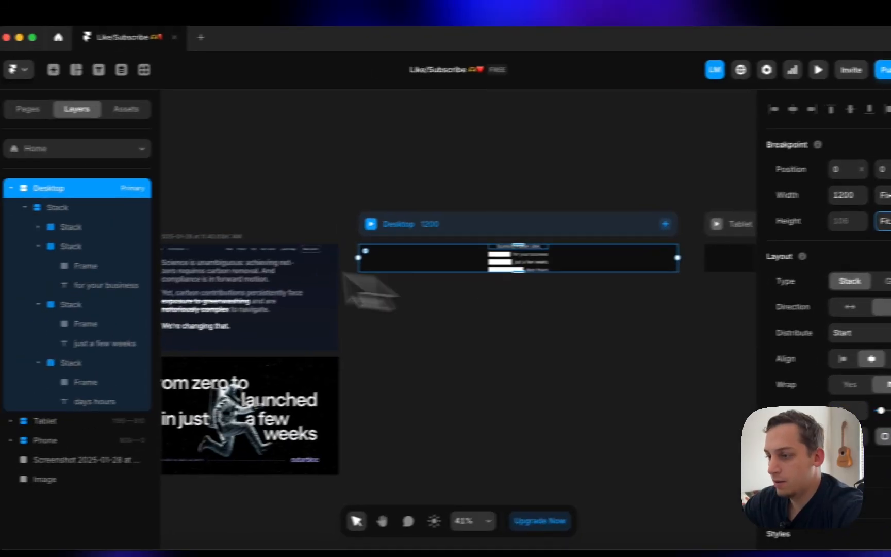
- Collapse the nested line stacks in the layer tree and rename the outer headline stack as Text Group
left_click(95, 213)
left_click(91, 213)
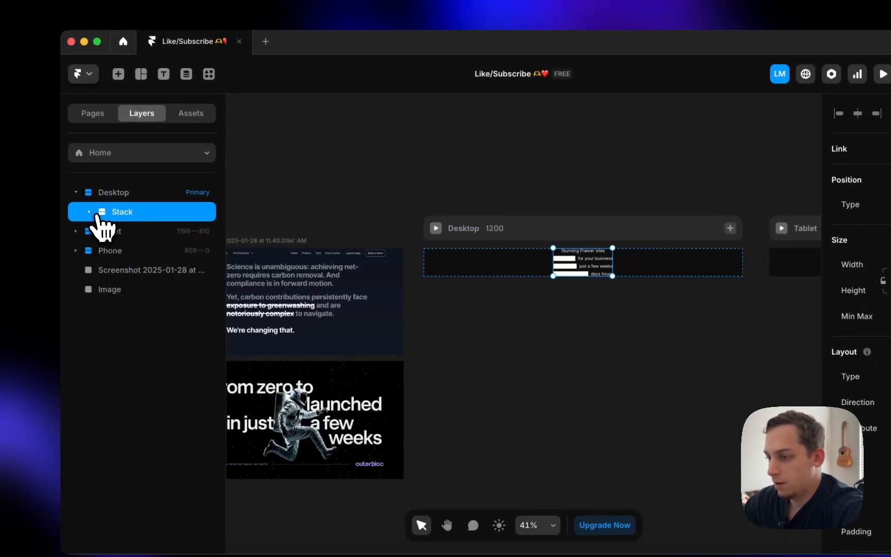
left_click(92, 212)
left_click(103, 250)
left_click(103, 269)
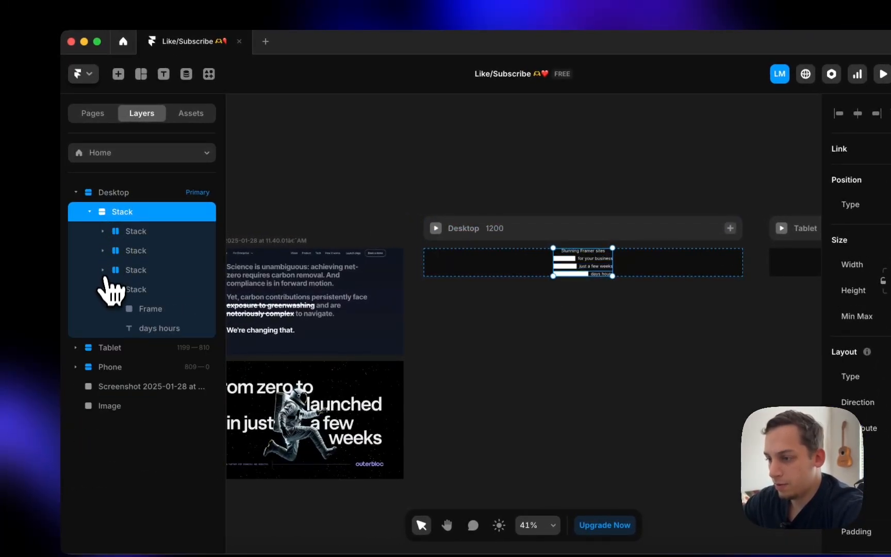
left_click(103, 289)
scroll(346, 315, "left", 1)
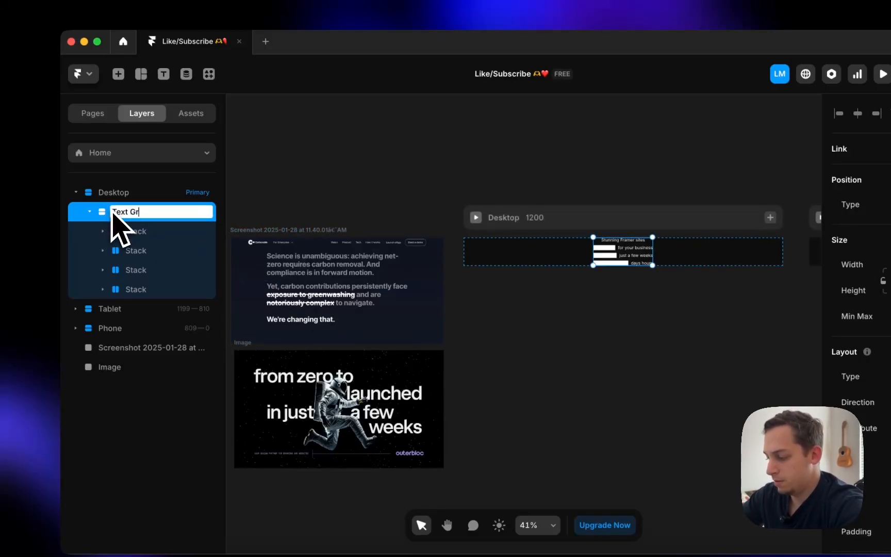
- Rename the four line stacks inside Text Group as 1, 2, 3 and 4 in order
left_click(131, 234)
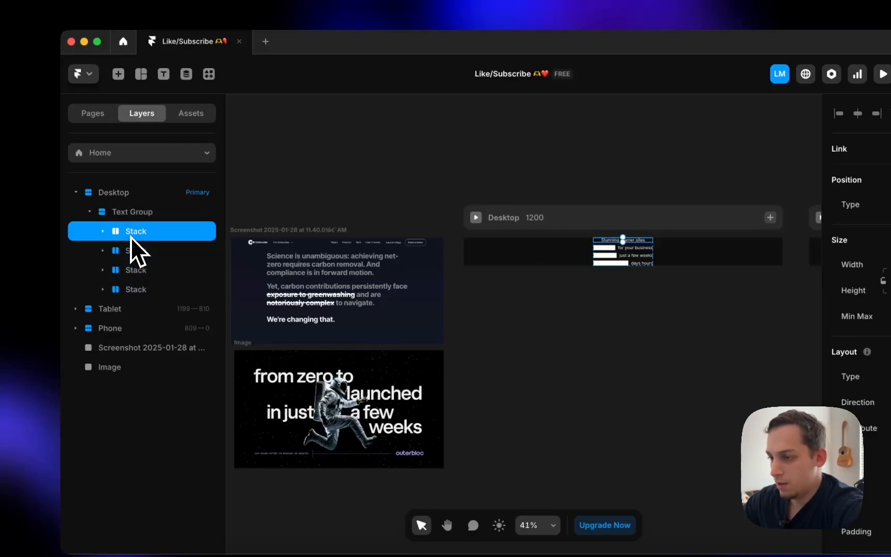
type("1")
double_click(140, 253)
type("2")
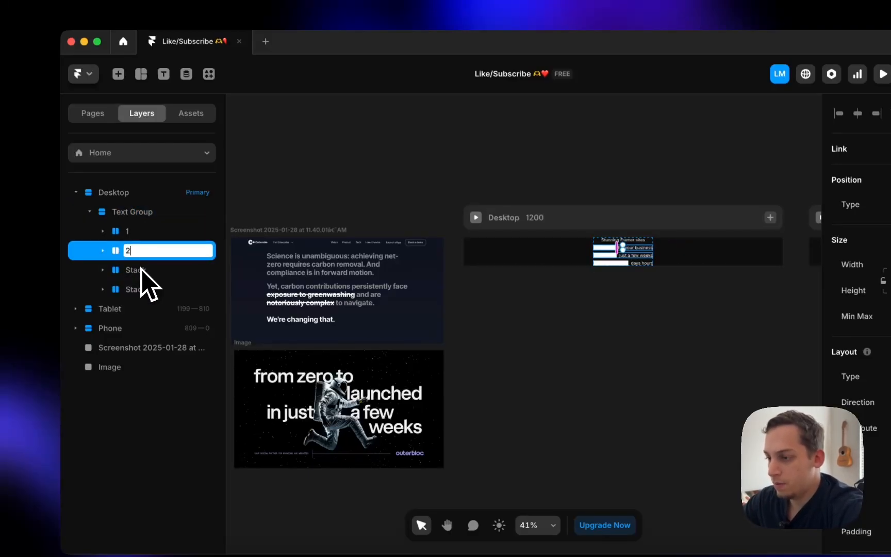
double_click(142, 271)
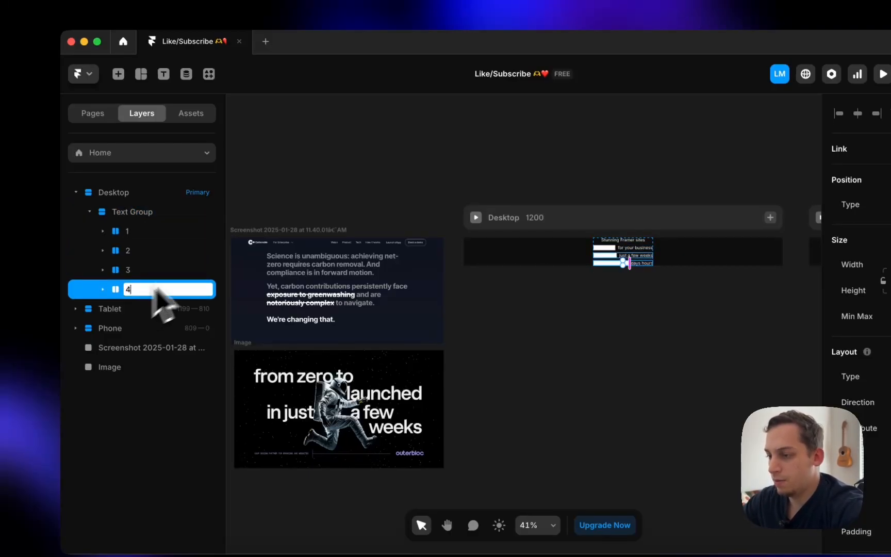
- Set the distribution of line stacks 1 to 4 together to Start
scroll(611, 282, "up", 3)
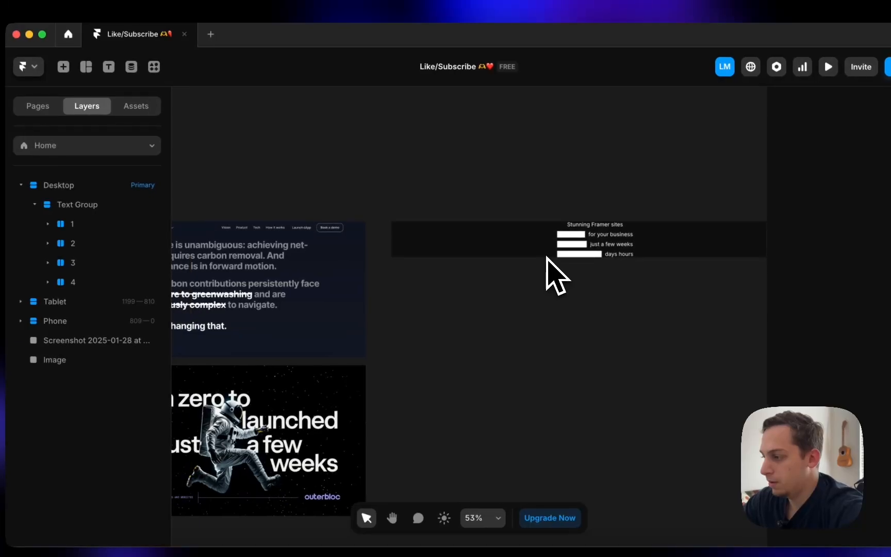
left_click(564, 228)
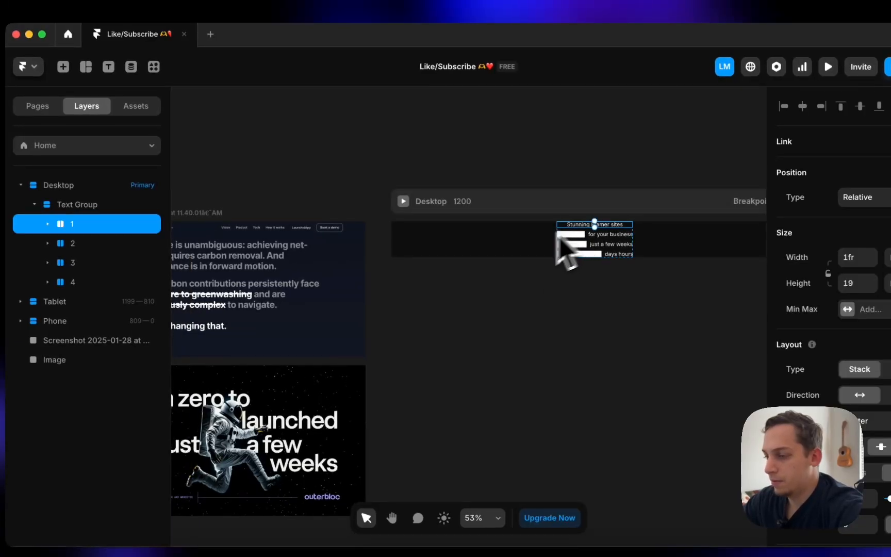
left_click(86, 243, "shift")
left_click(87, 263, "shift")
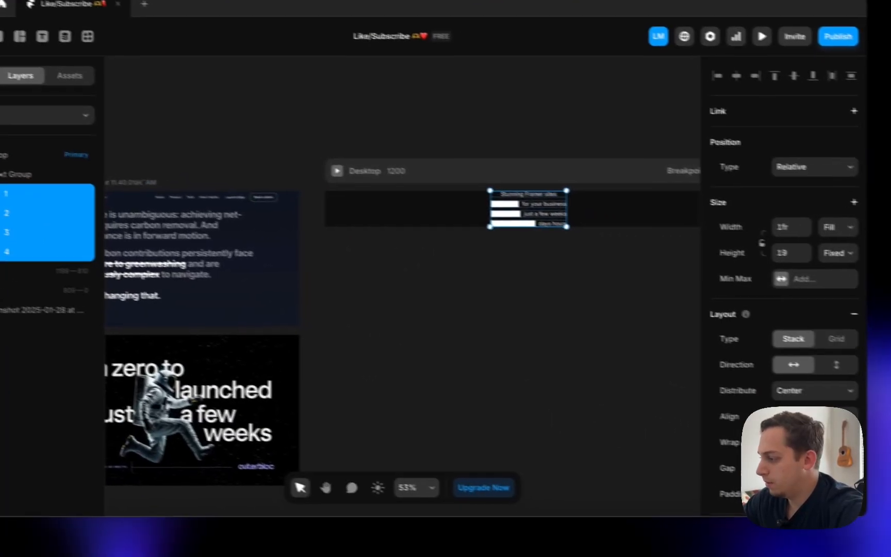
left_click(786, 389)
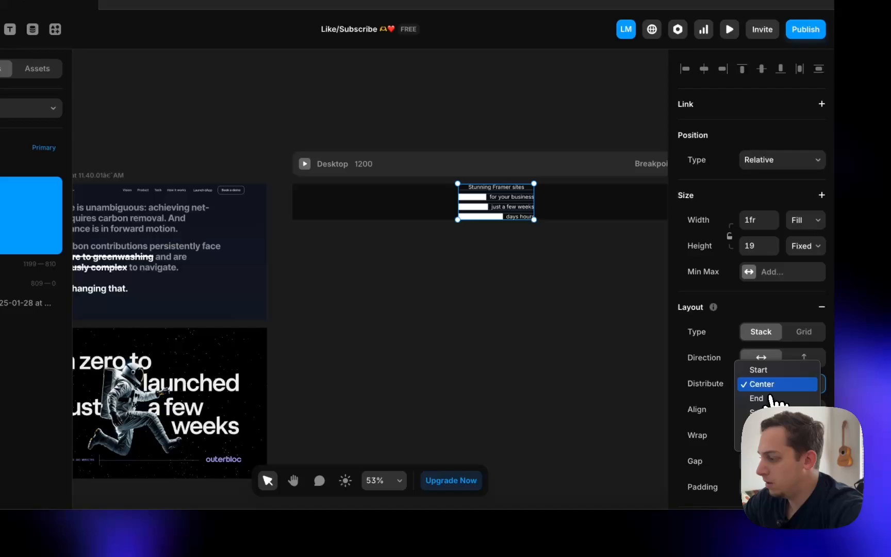
left_click(767, 371)
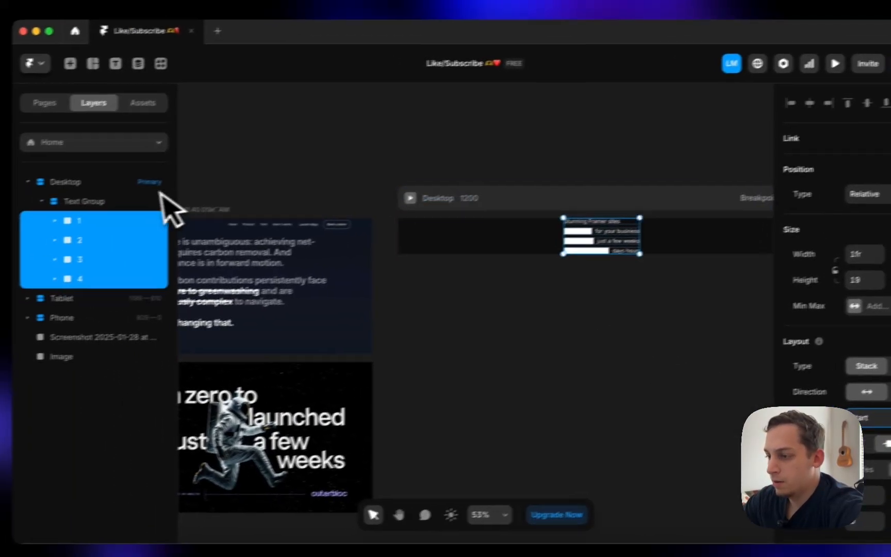
- Wrap Text Group in a new stack with Fill width, vertical padding and 60 px side padding
double_click(147, 182)
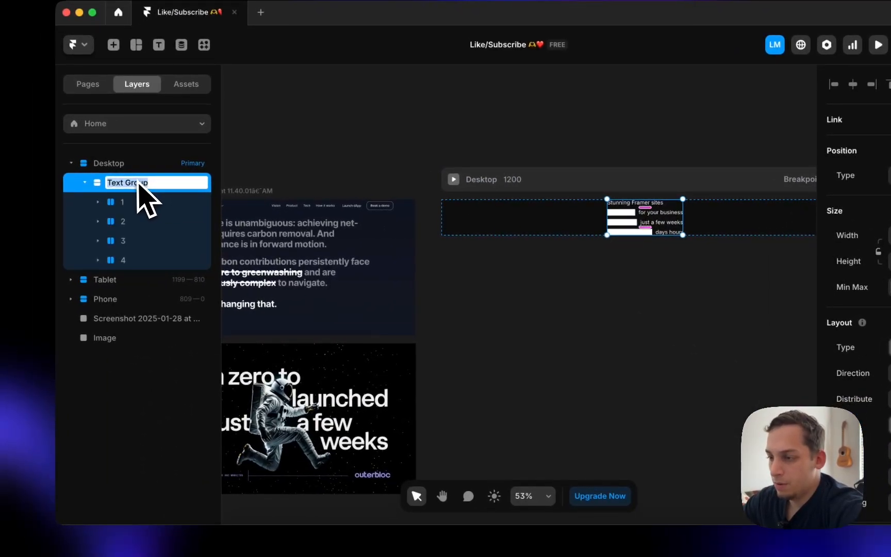
left_click(423, 376)
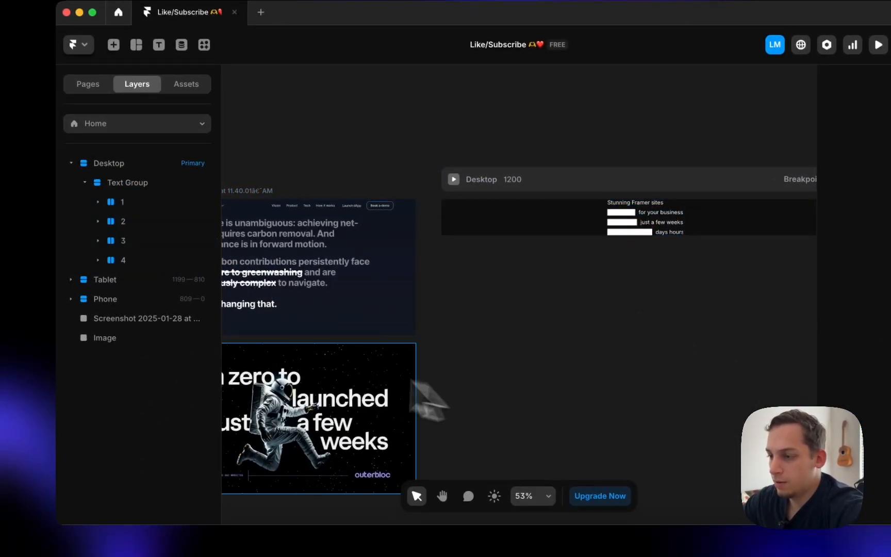
right_click(157, 188)
left_click(176, 461)
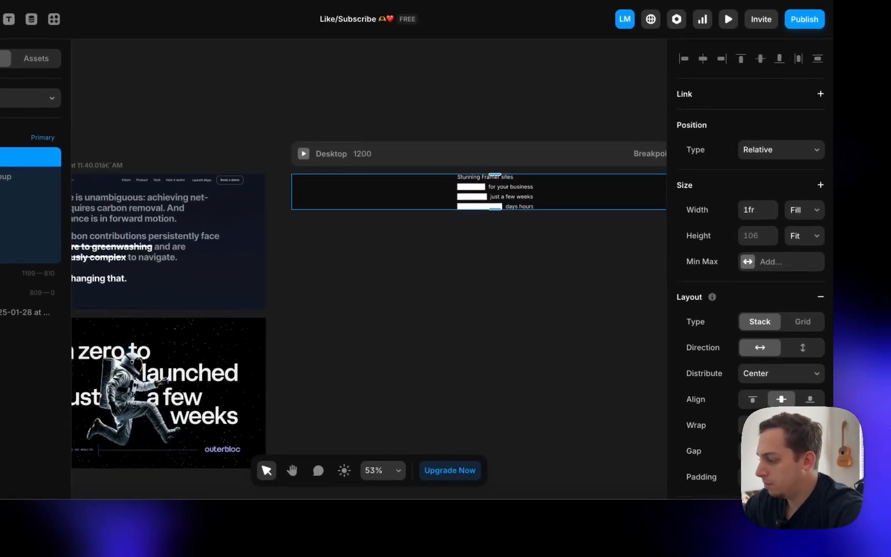
key("Return")
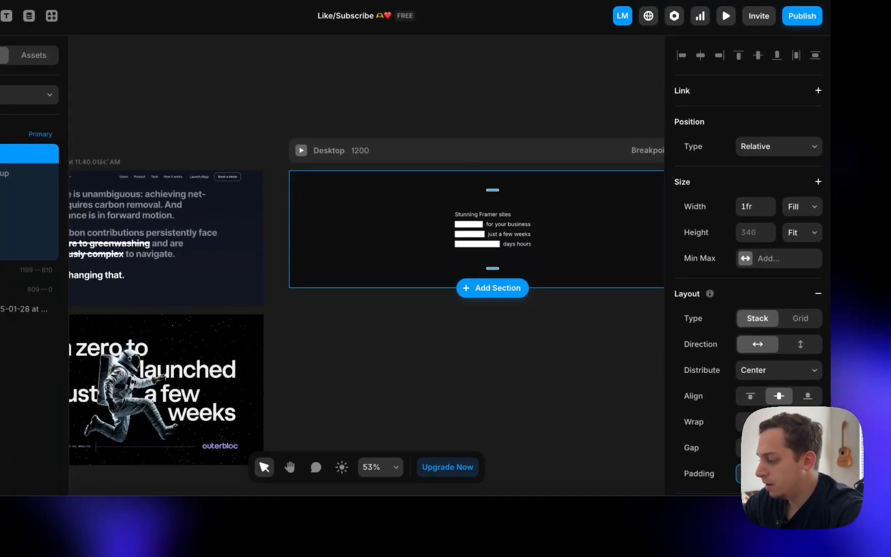
scroll(748, 258, "down", 2)
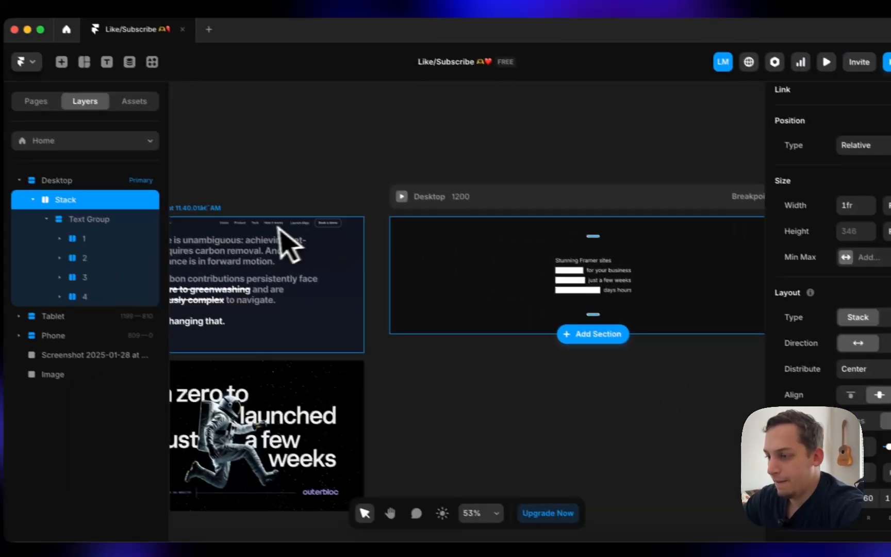
- Set the width of Text Group to Fill inside its new parent stack
left_click(109, 219)
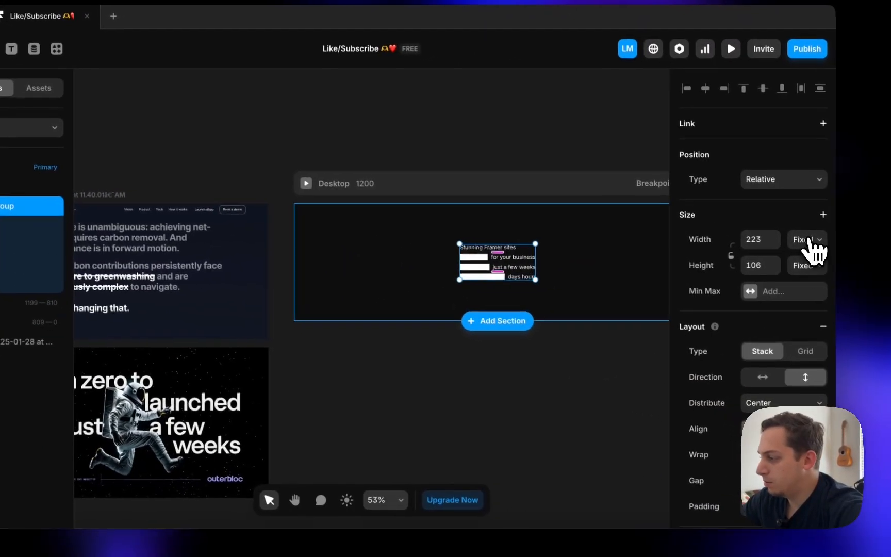
left_click(856, 250)
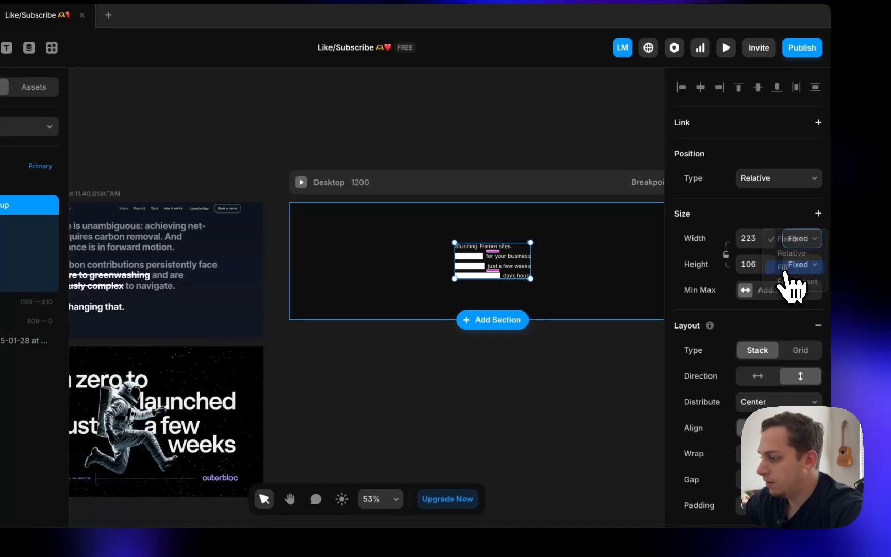
scroll(538, 330, "down", 5)
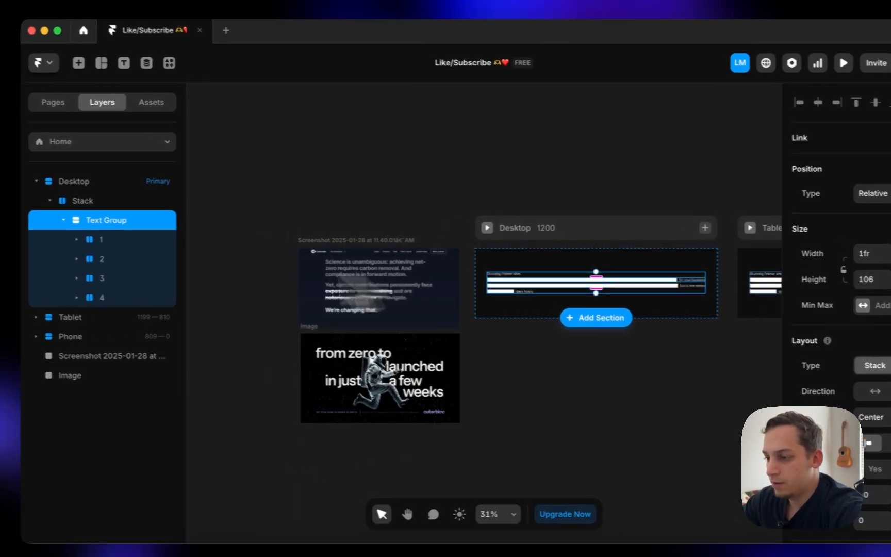
- Set the "Stunning Framer sites" text size to 48 pixels and the height of stack 1 to Fit Content
left_click(112, 244)
left_click(181, 264)
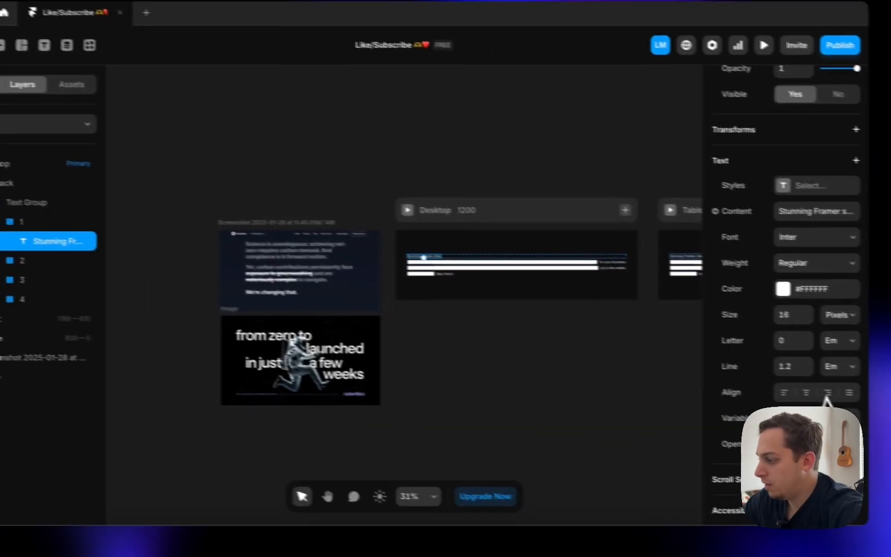
left_click(761, 312)
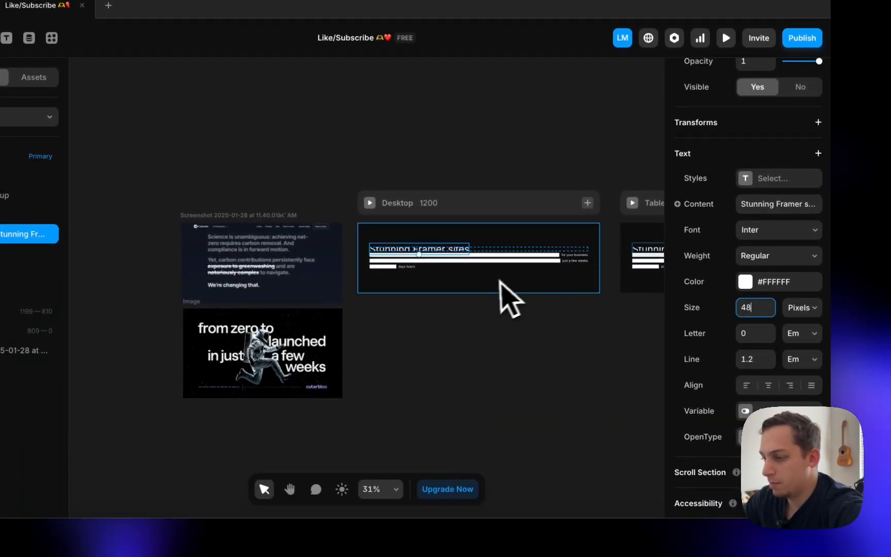
type("48")
left_click(4, 216)
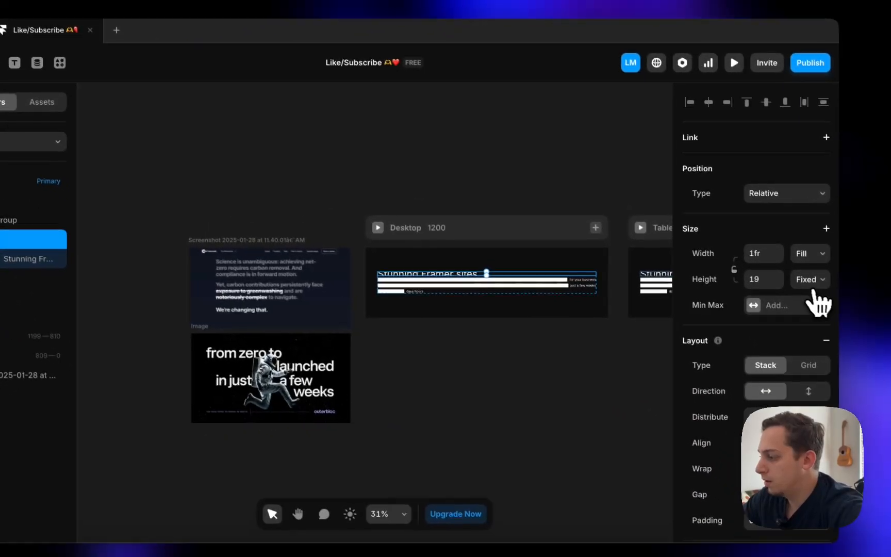
left_click(877, 300)
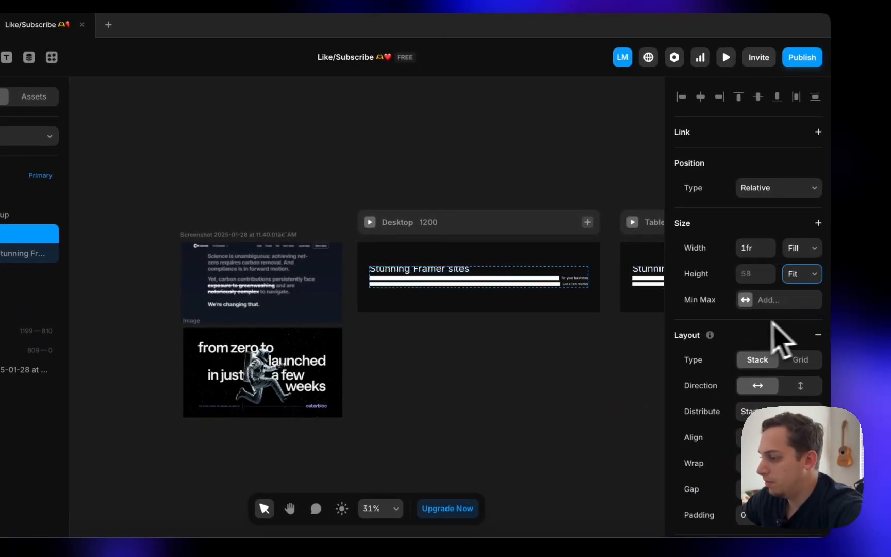
- Try setting the height of the "Stunning Framer sites" text to Fill
scroll(435, 264, "up", 5)
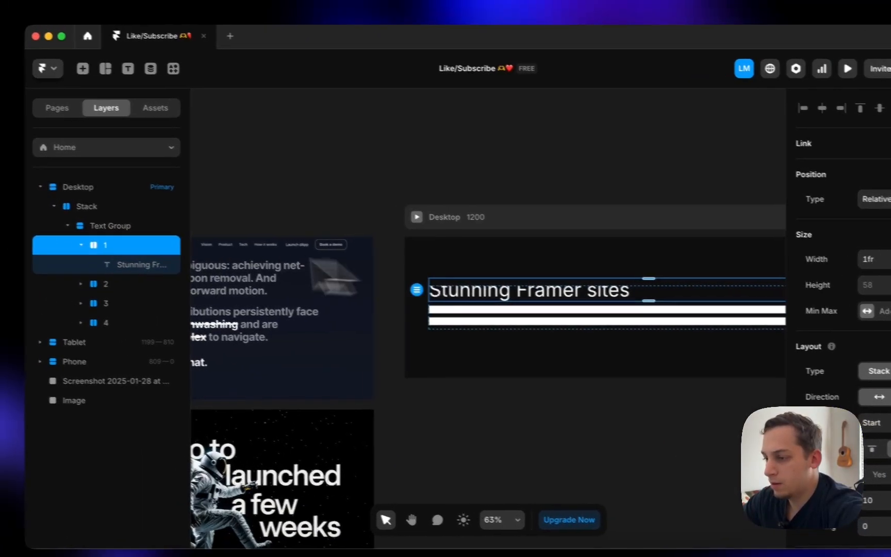
left_click(21, 253)
scroll(876, 232, "up", 5)
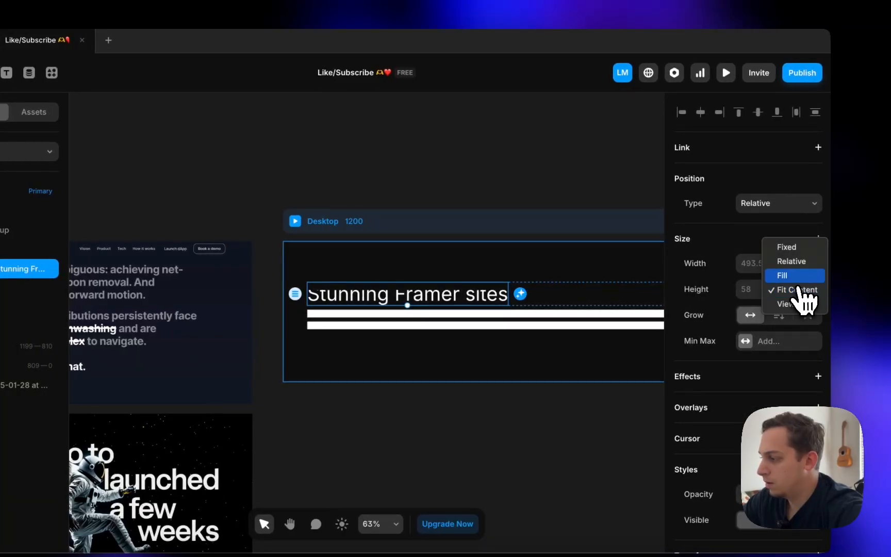
left_click(115, 254)
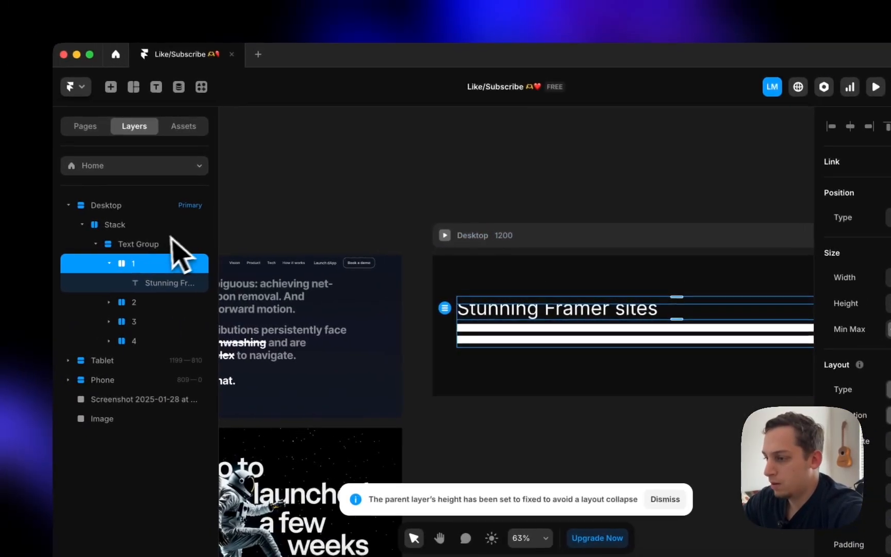
- Set the height of Text Group to Fit Content
left_click(170, 243)
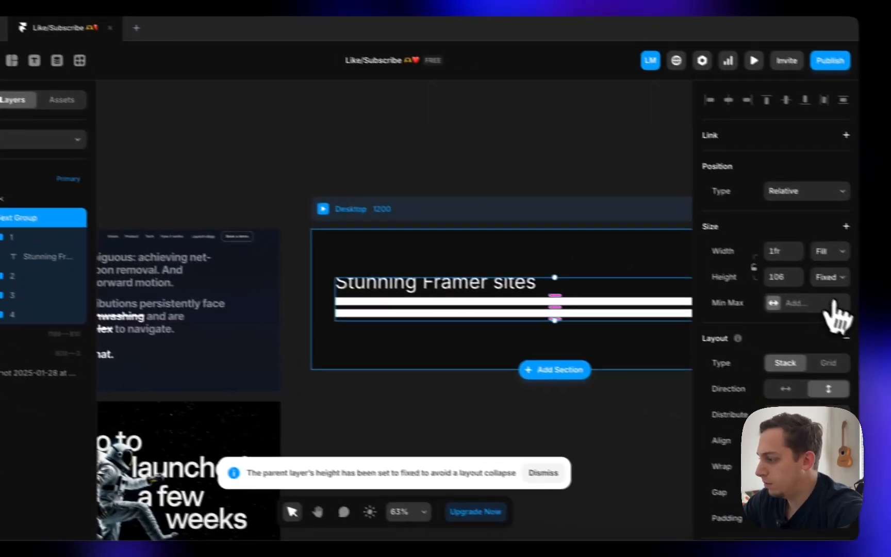
left_click(825, 276)
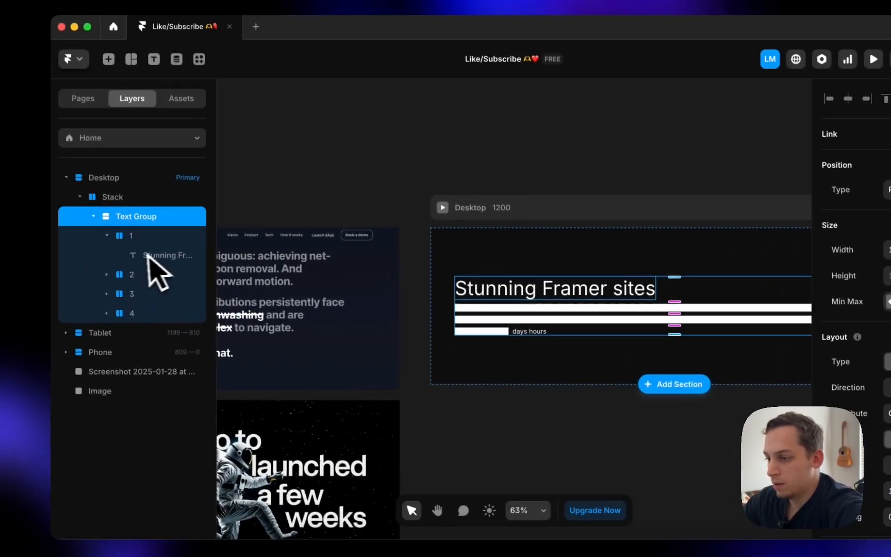
- Set the font size of the "for your business" text in stack 2 to 48 pixels
left_click(8, 252)
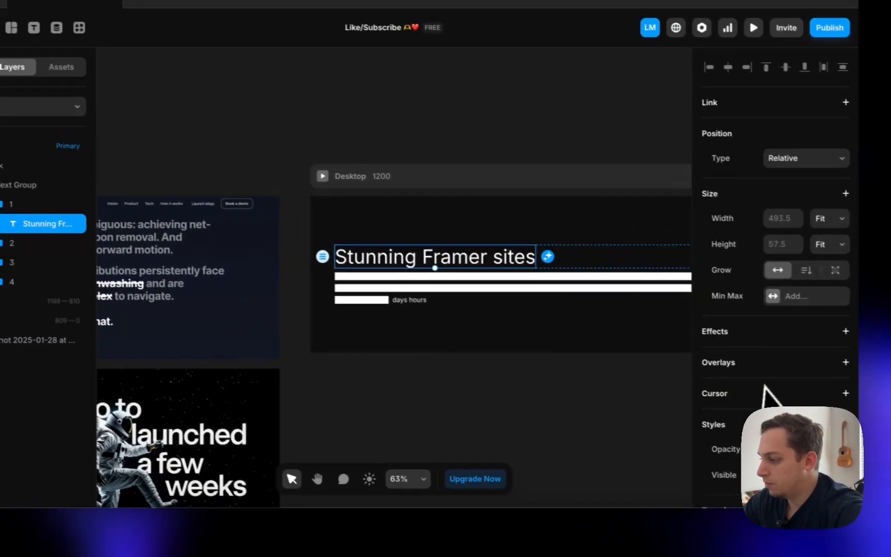
scroll(764, 384, "down", 7)
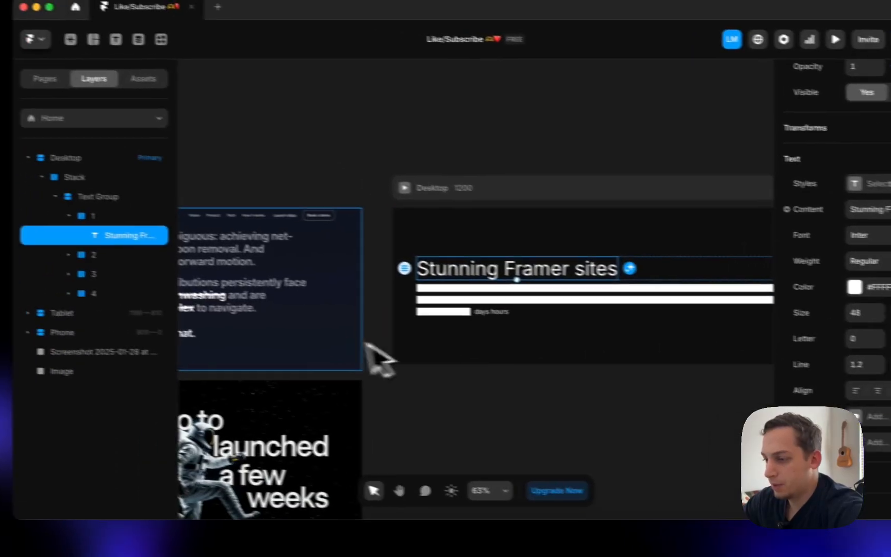
left_click(0, 240)
left_click(114, 262)
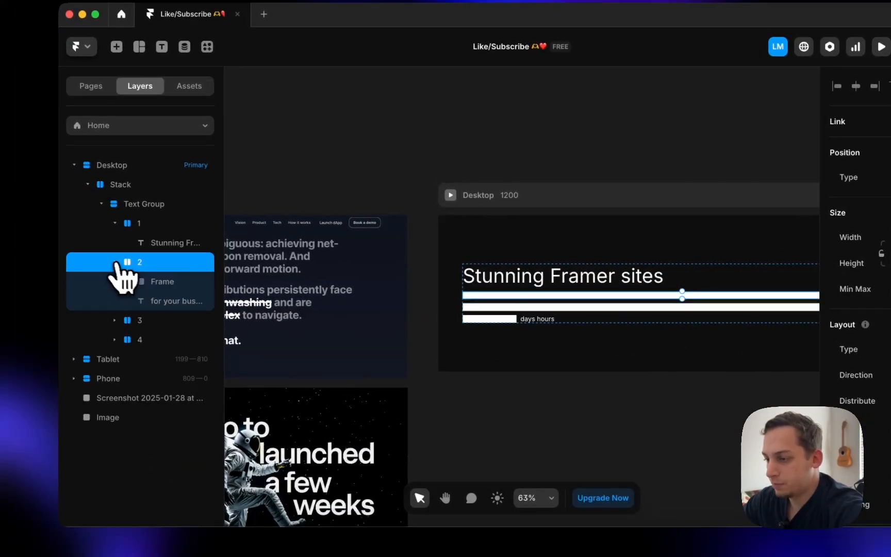
left_click(175, 301)
scroll(890, 363, "down", 10)
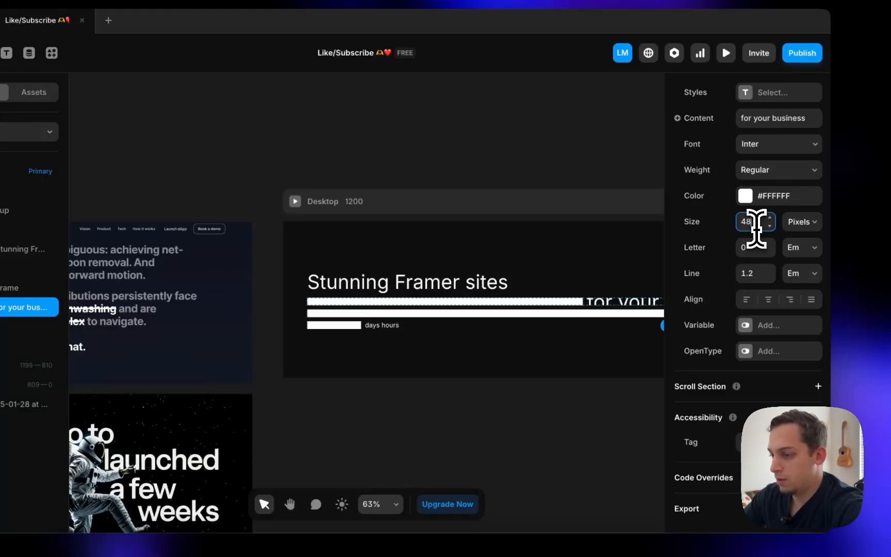
- Set the height of stacks 2, 3 and 4 in Text Group to Fit Content
left_click(12, 272)
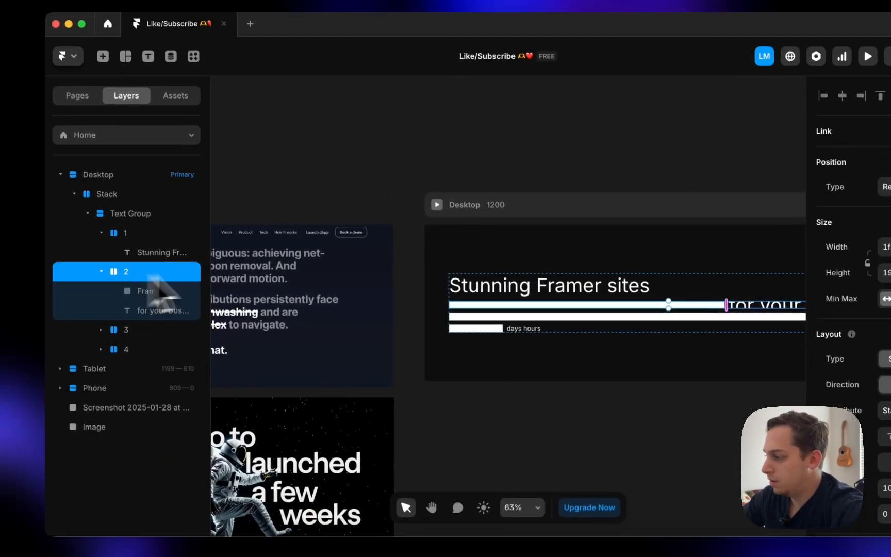
left_click(824, 273)
left_click(794, 314)
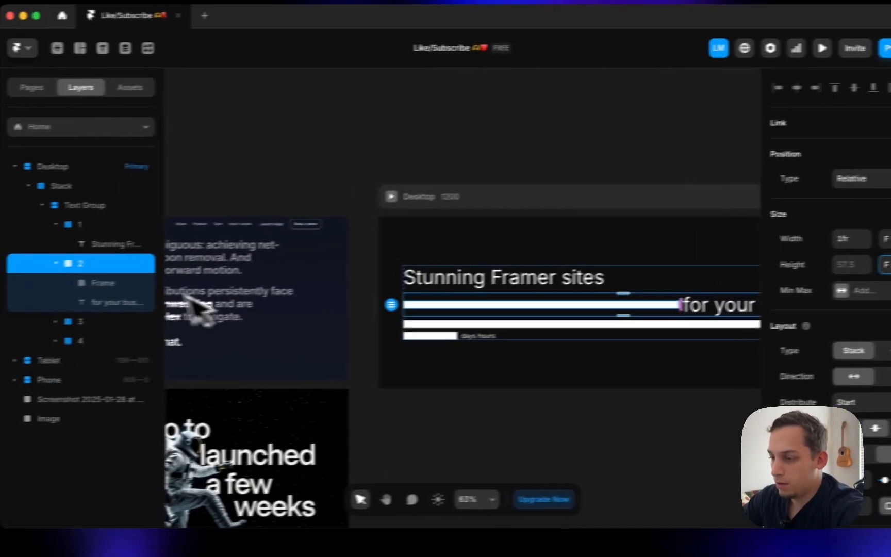
left_click(103, 323)
left_click(103, 341, "shift")
left_click(886, 263)
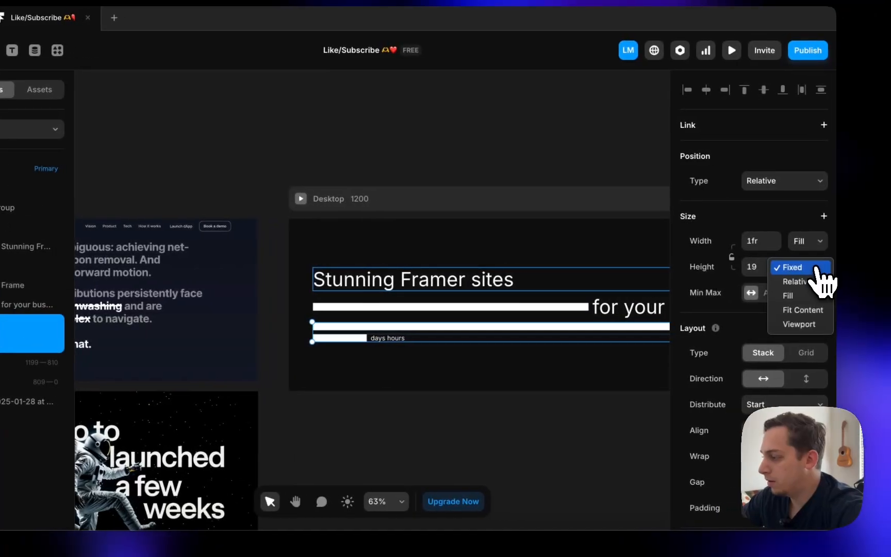
left_click(803, 309)
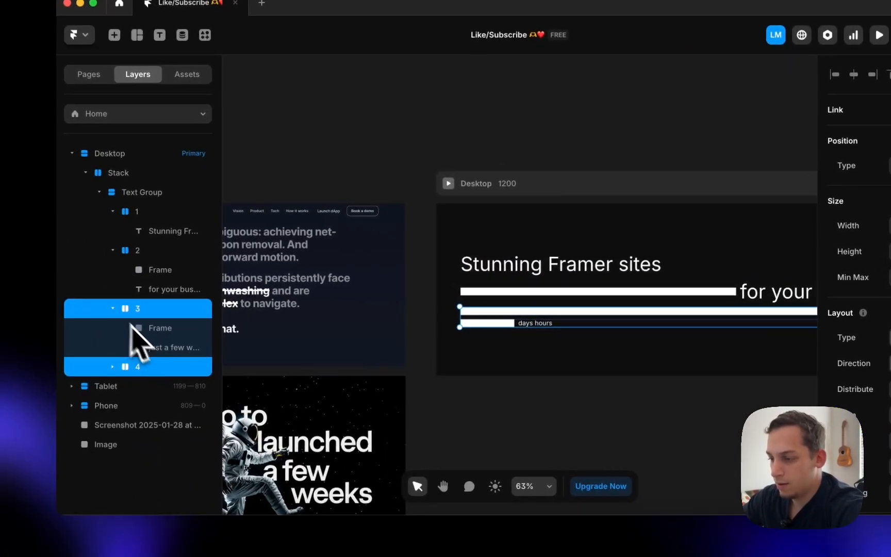
- Set the font size of the "just a few weeks" and "days hours" texts to 48 pixels
left_click(135, 346)
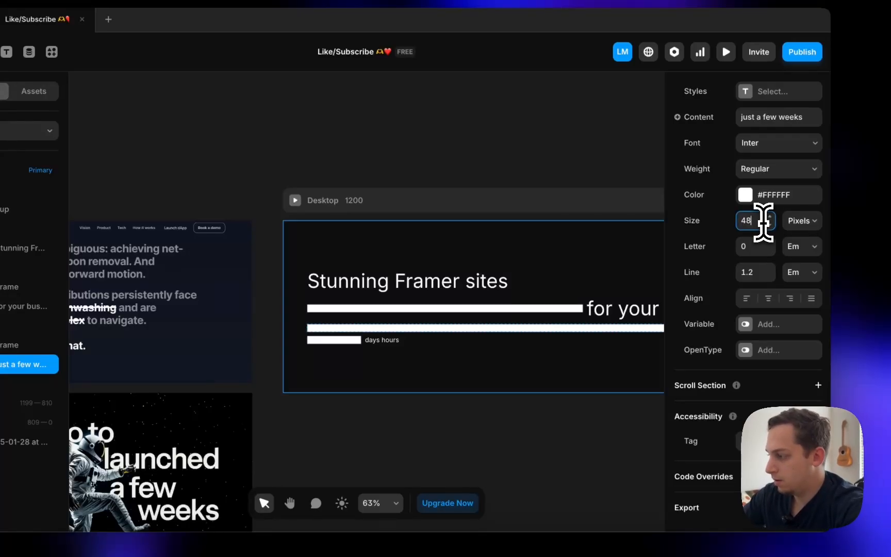
key("Return")
left_click(147, 364)
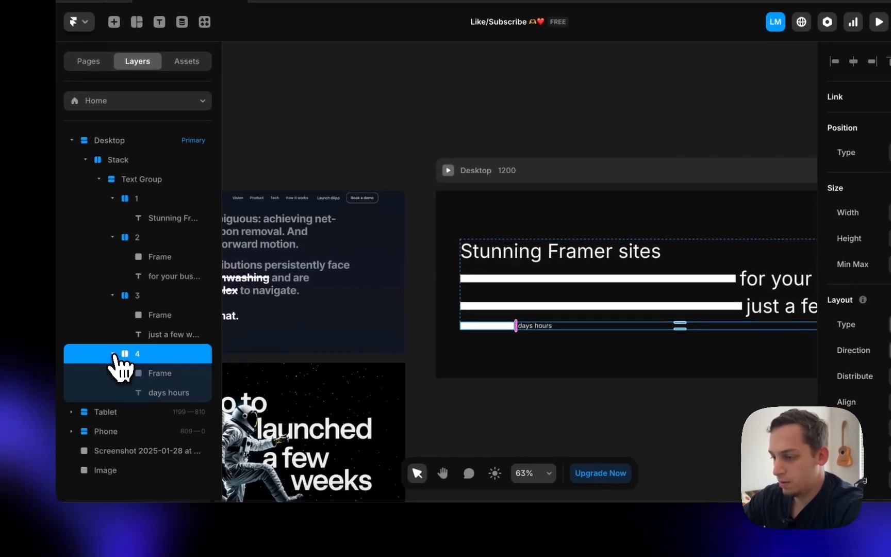
left_click(162, 393)
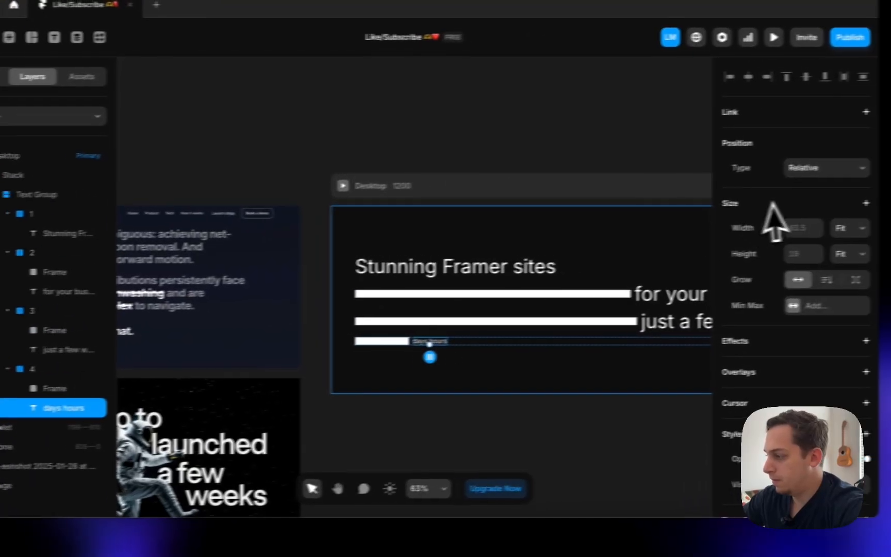
scroll(774, 222, "down", 5)
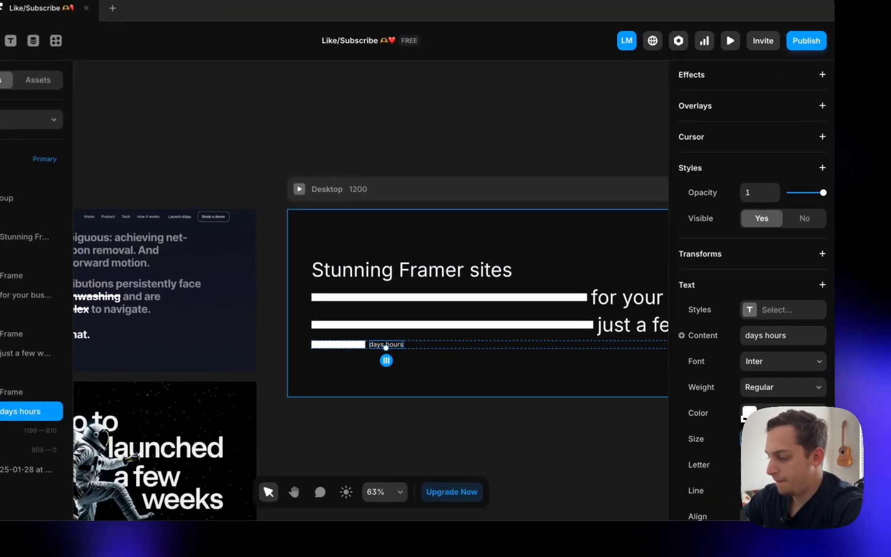
key("Return")
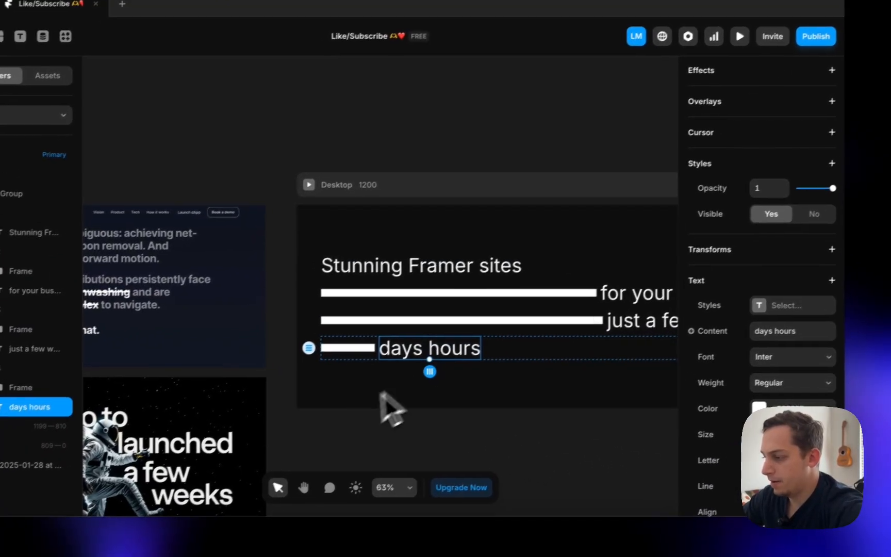
- Set the height of the white frames in stacks 2, 3 and 4 to Fill
left_click(340, 353)
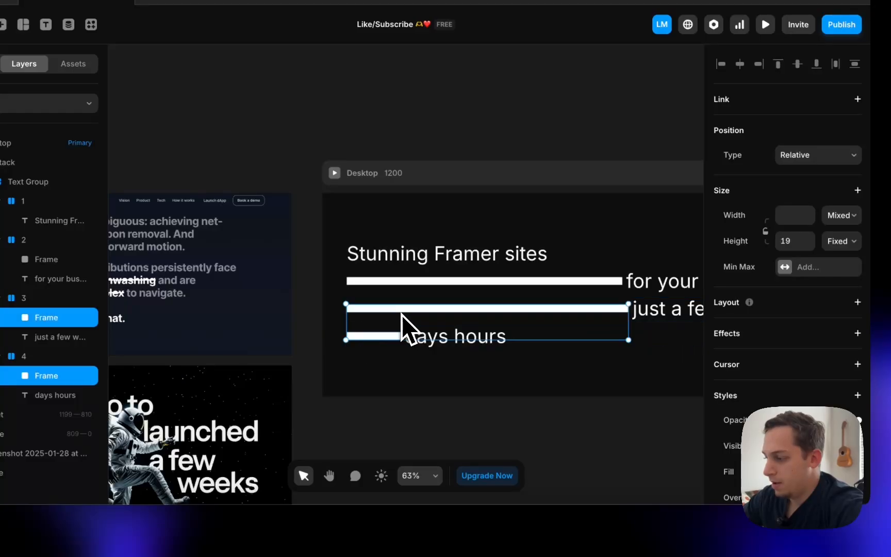
left_click(842, 241)
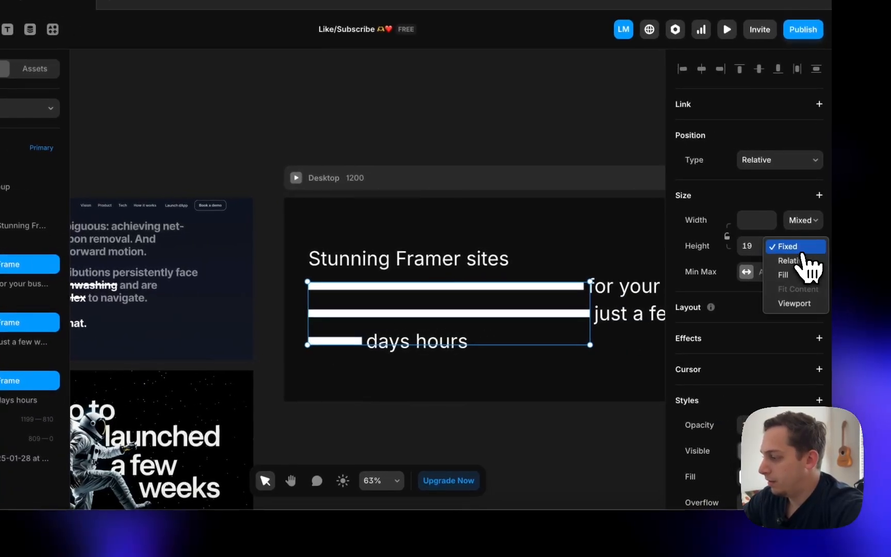
left_click(786, 277)
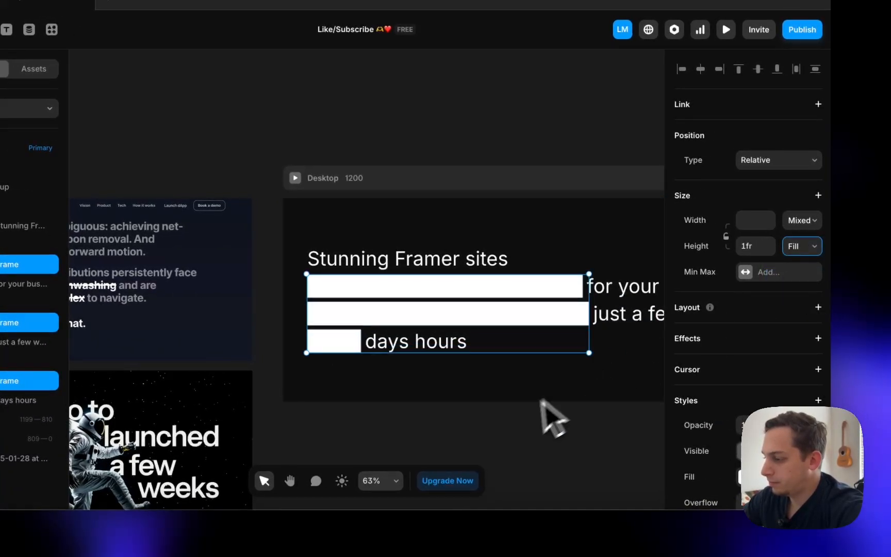
left_click(510, 425)
- Increase the left and right padding of the outer Stack around Text Group equally
scroll(525, 428, "down", 5)
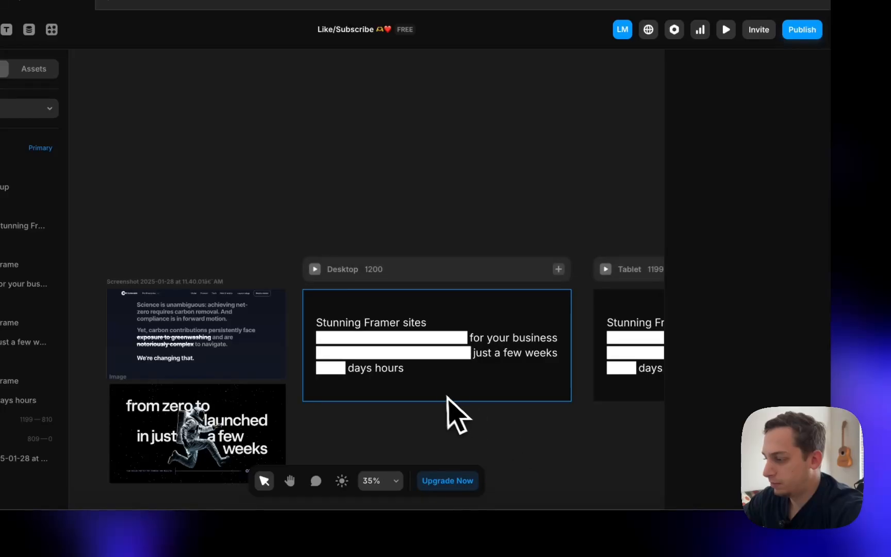
scroll(447, 400, "up", 2)
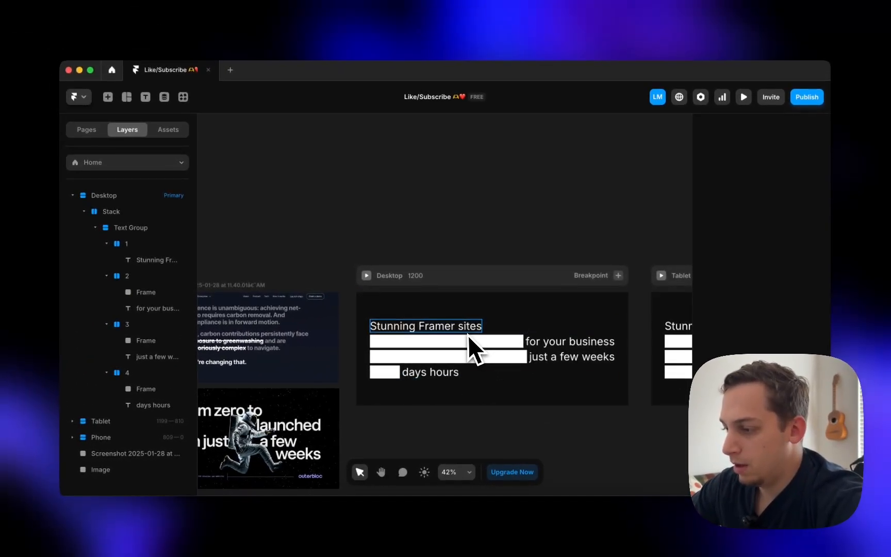
scroll(467, 334, "down", 3)
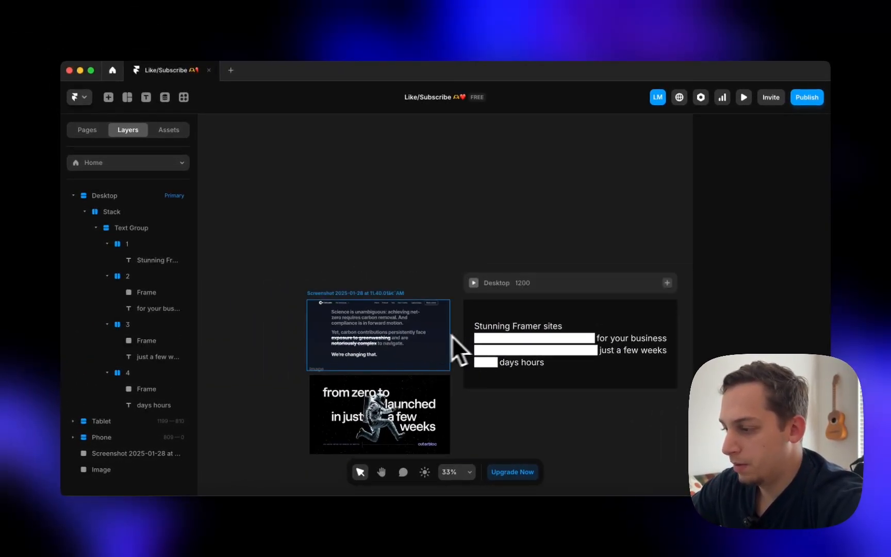
left_click(573, 358)
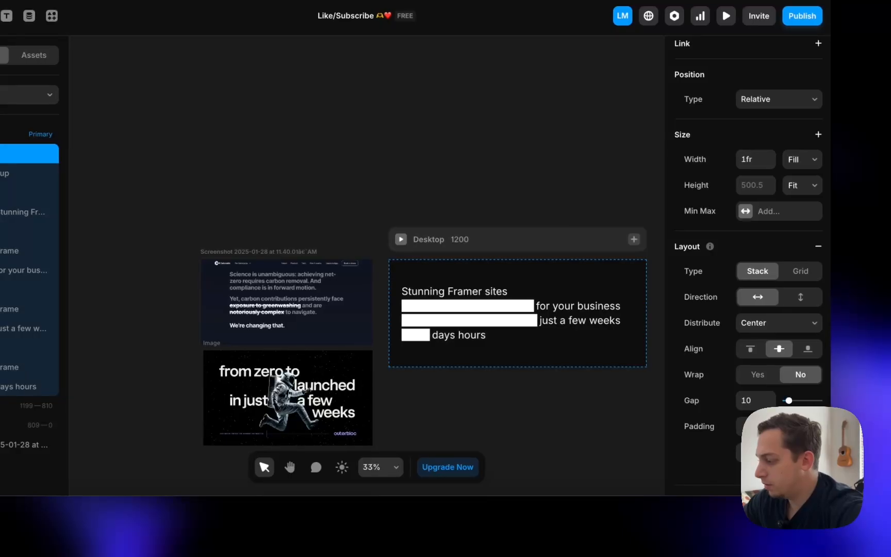
key("Return")
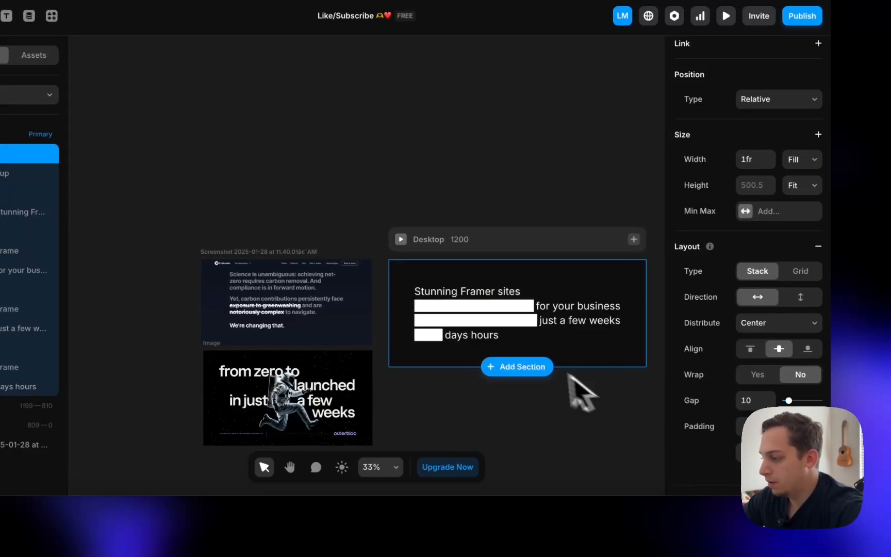
left_click(446, 400)
- Examine how the headline lays out on the Desktop, Tablet and Phone breakpoints and compare it with the reference images
left_click(475, 311)
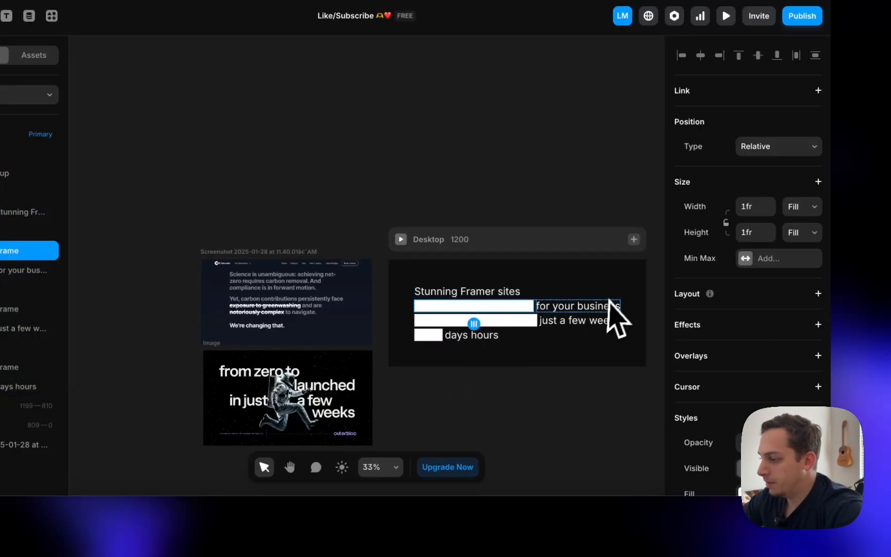
scroll(451, 326, "right", 10)
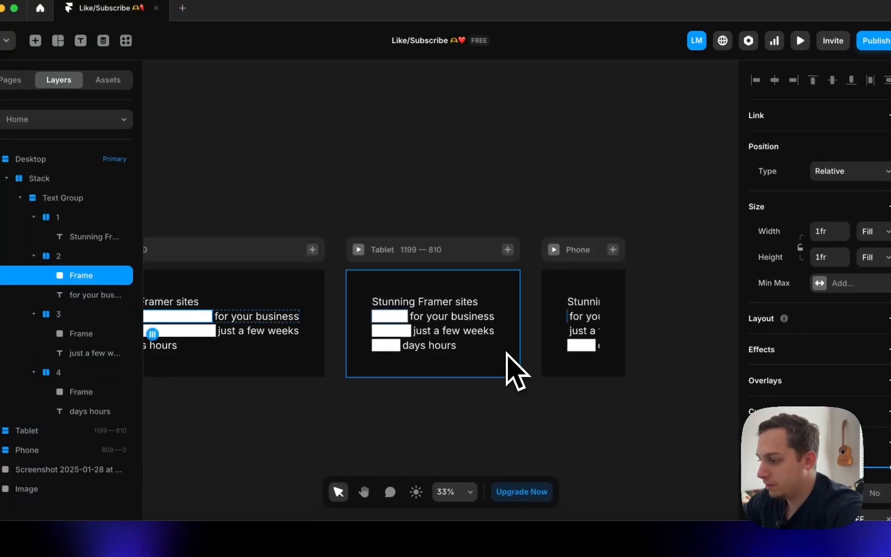
scroll(510, 364, "left", 5)
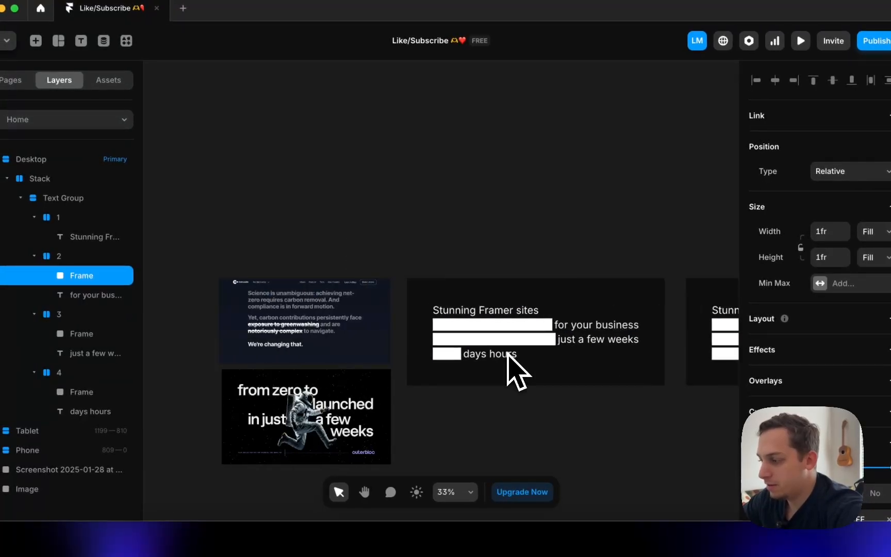
left_click(392, 319)
scroll(497, 320, "up", 3)
left_click(470, 312)
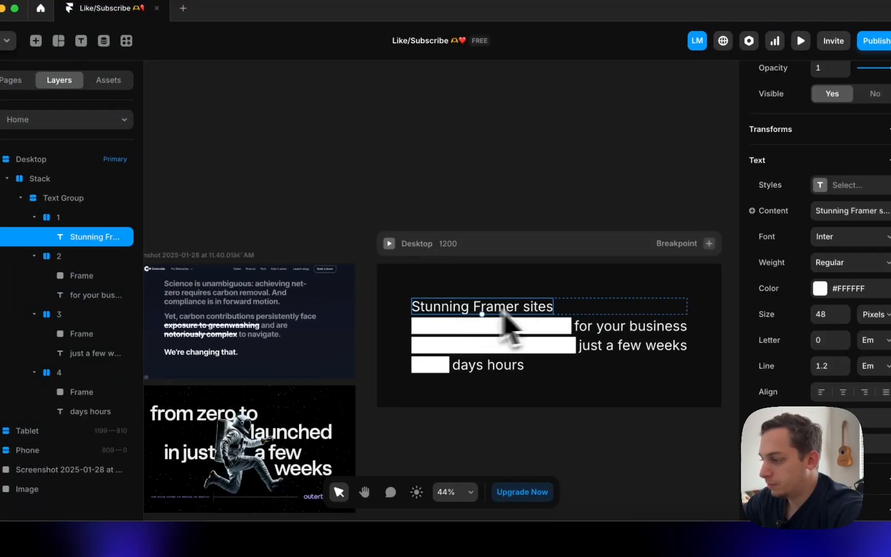
left_click(574, 306)
scroll(289, 338, "left", 4)
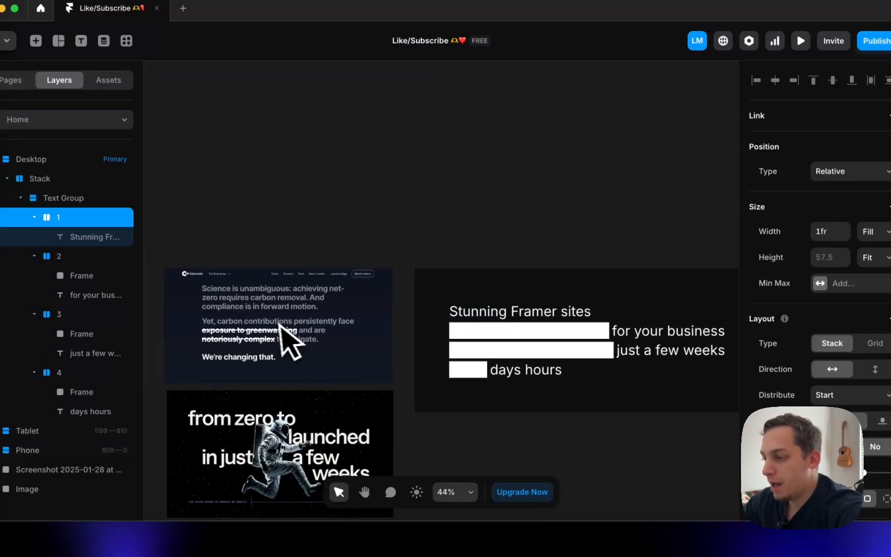
left_click(531, 318)
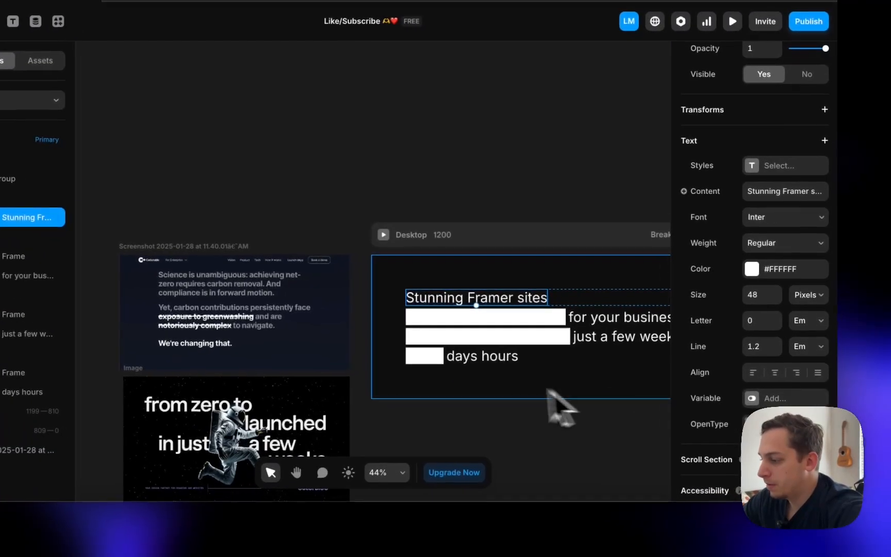
left_click(548, 381)
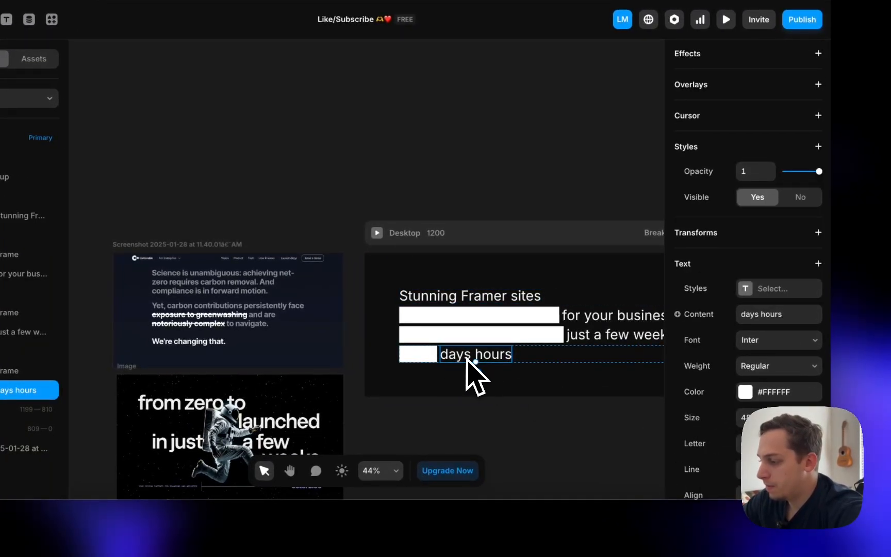
double_click(462, 356)
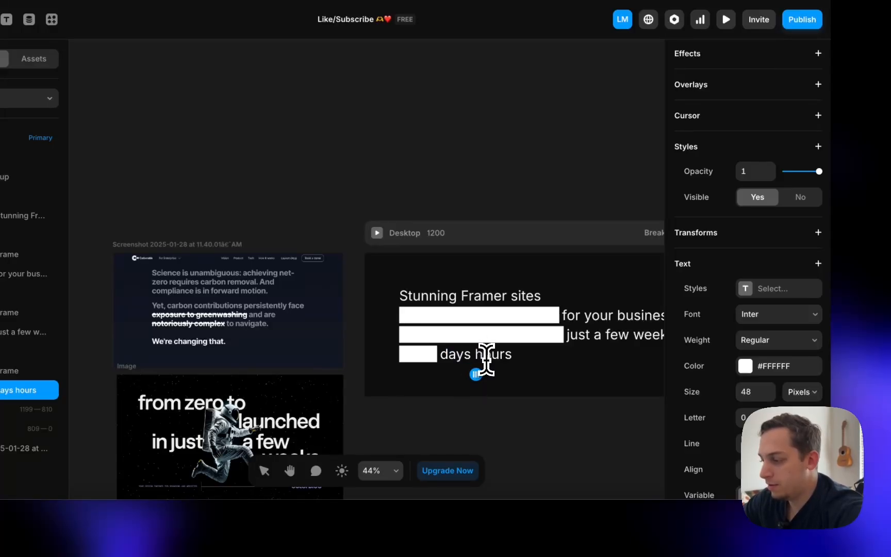
scroll(583, 361, "right", 5)
left_click(539, 333)
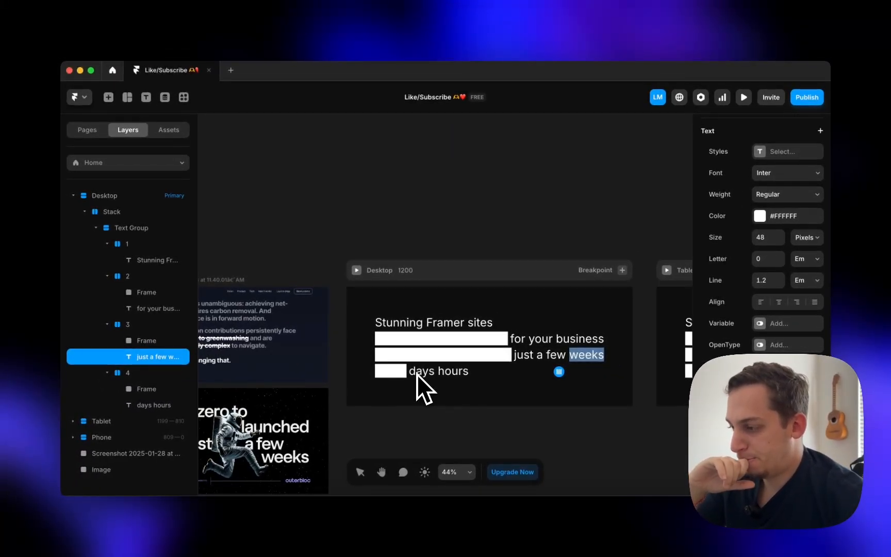
key("Escape")
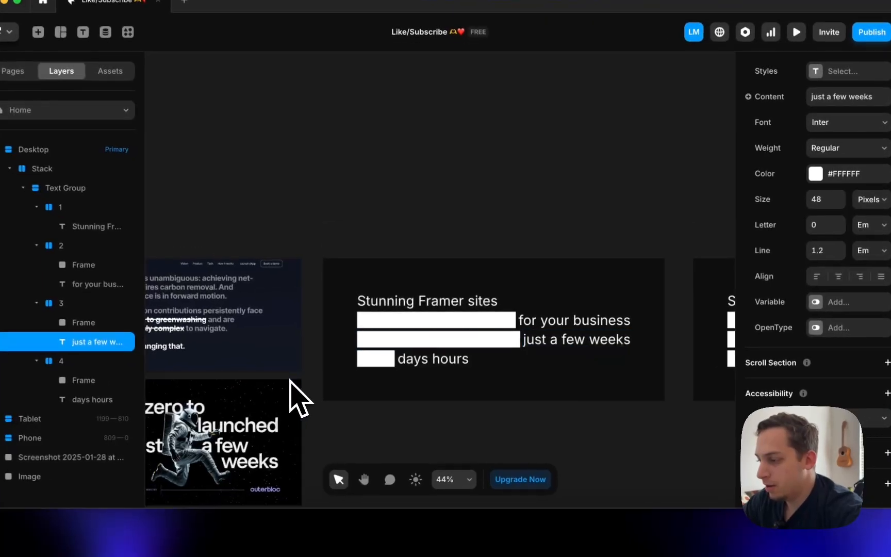
- Set the font weight of all four headline texts in Text Group to semibold
left_click(451, 302)
left_click(603, 321, "shift")
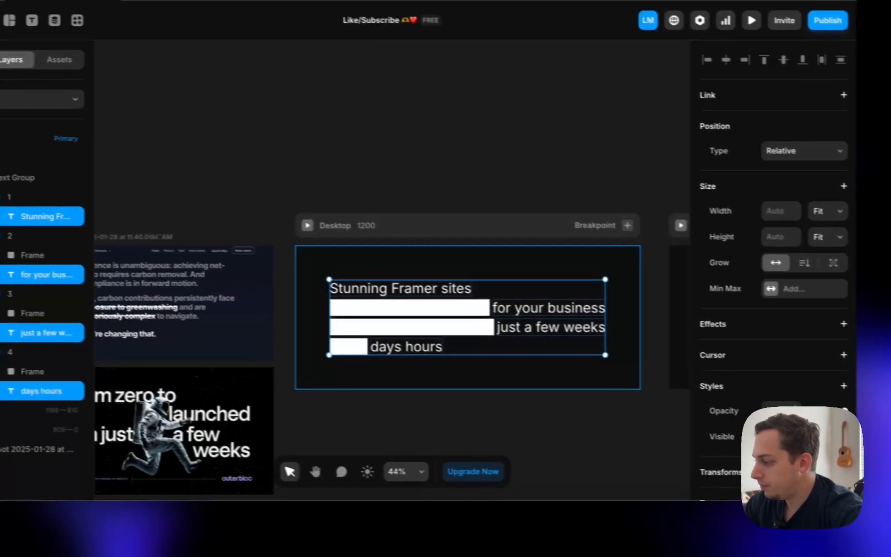
scroll(815, 309, "down", 5)
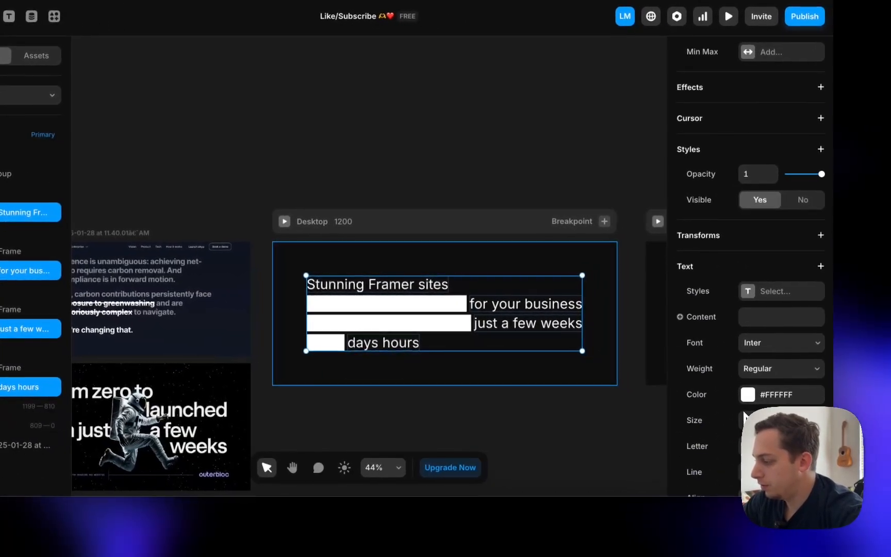
left_click(832, 380)
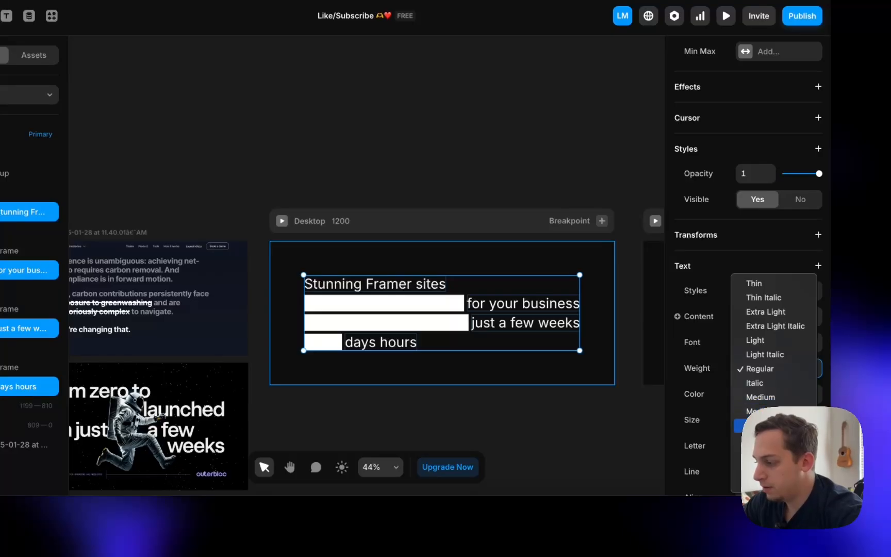
left_click(559, 431)
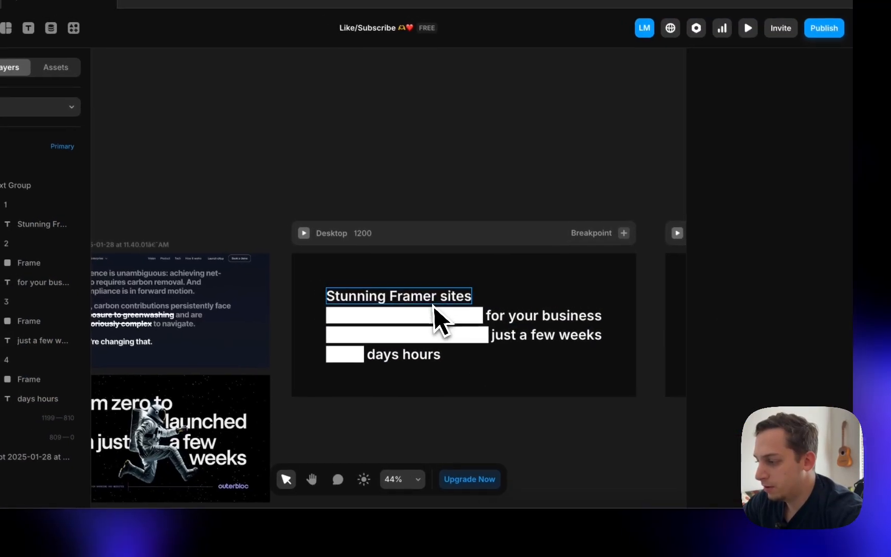
- Change the colour of the first three headline texts from white to a dimmed grey, leaving out the "days hours" text
left_click(412, 289)
left_click(497, 321, "shift")
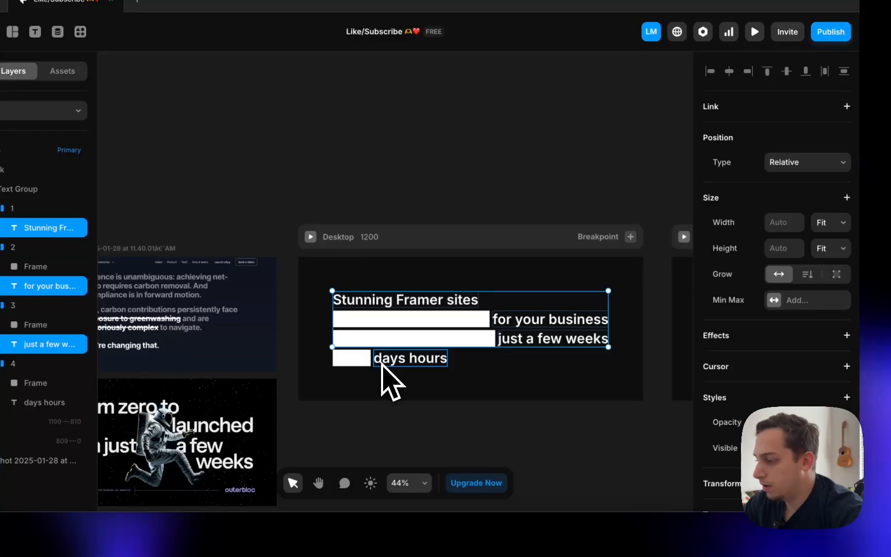
scroll(795, 348, "down", 6)
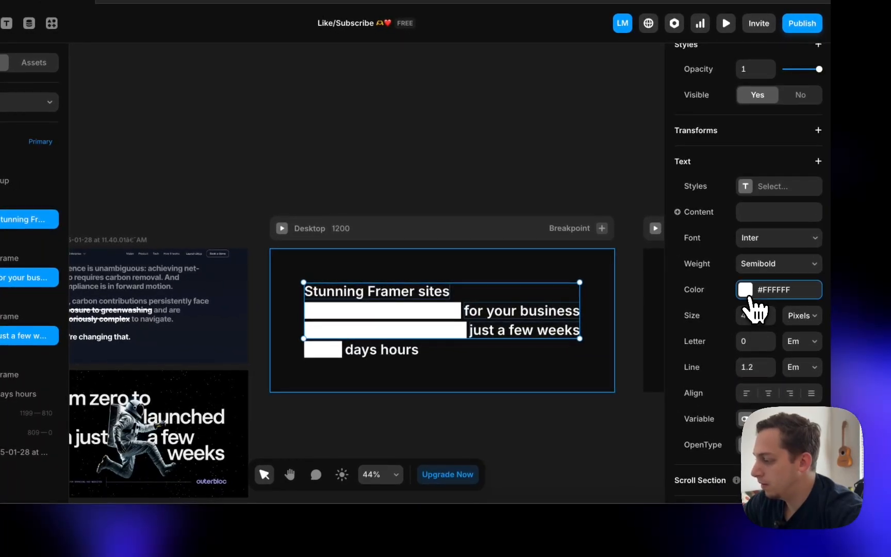
left_click(751, 294)
left_click_drag(476, 349, 470, 360)
left_click(434, 389)
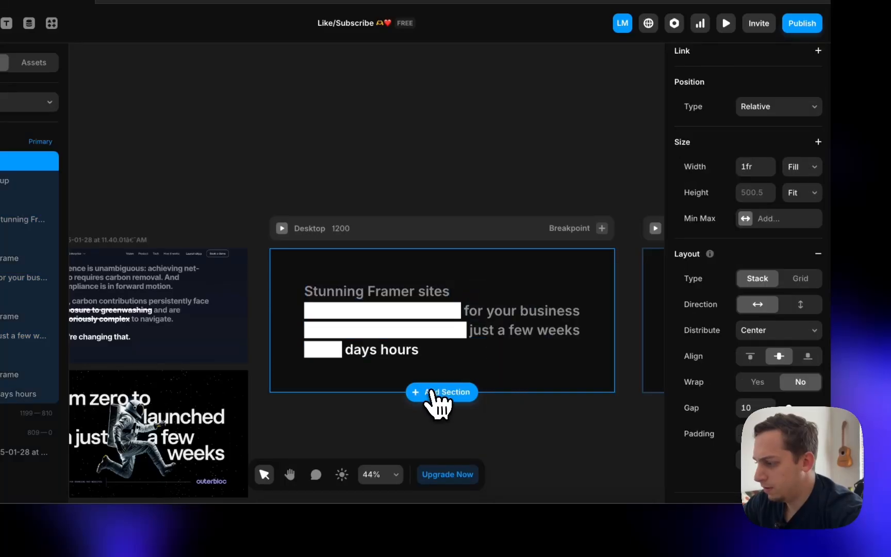
left_click(417, 413)
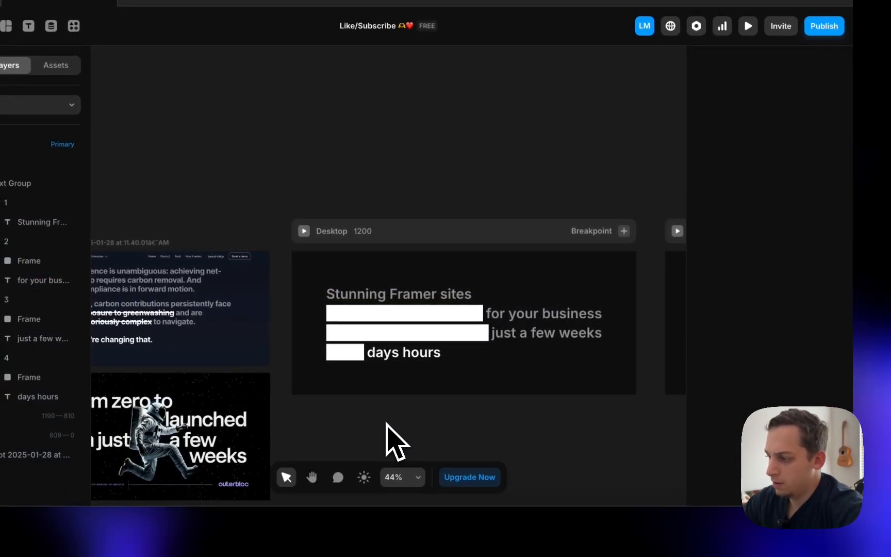
- Change the font of all four headline texts in Text Group to SF Pro Display
scroll(390, 440, "left", 2)
scroll(391, 440, "down", 1)
left_click(434, 350)
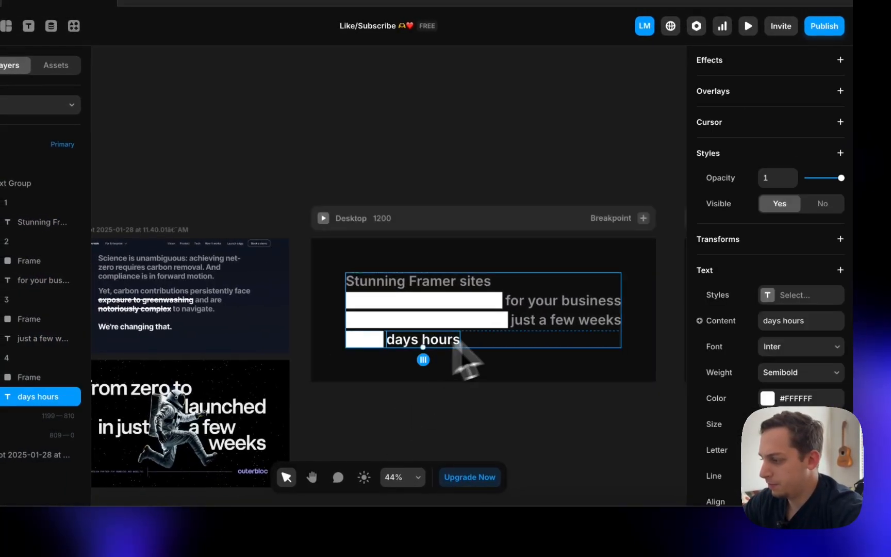
left_click(570, 319, "shift")
left_click(548, 306, "shift")
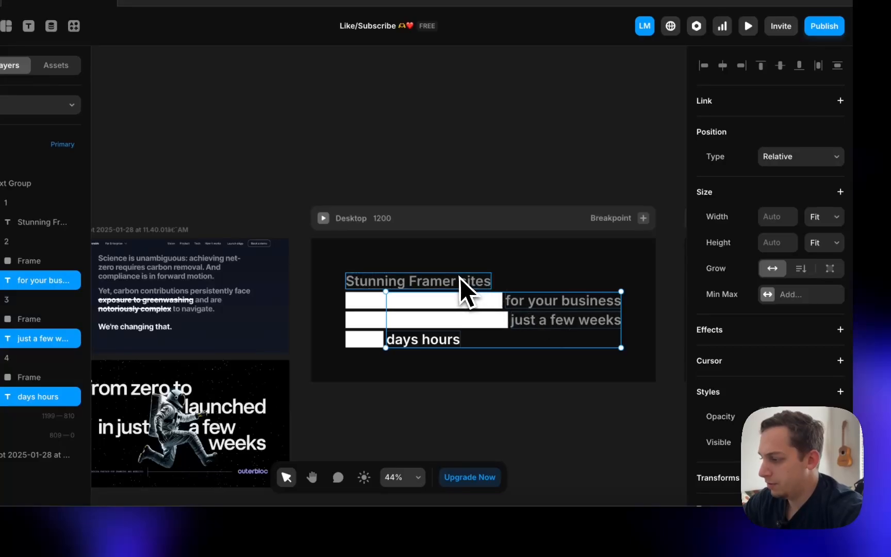
left_click(461, 280, "shift")
scroll(808, 337, "down", 8)
left_click(755, 189)
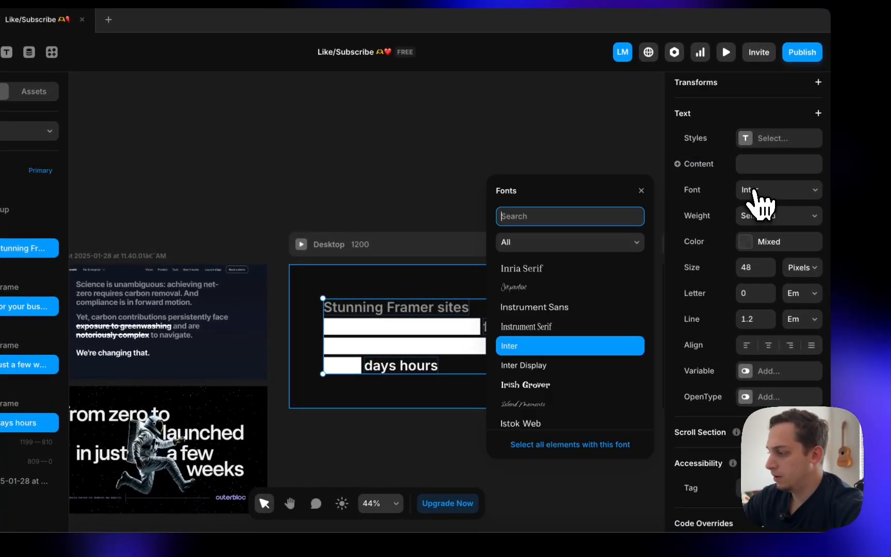
type("sf")
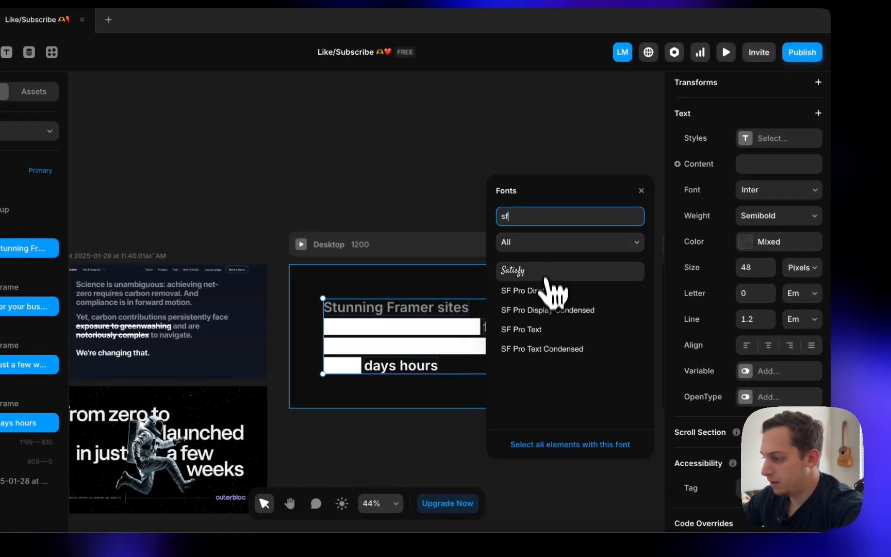
left_click(555, 293)
left_click(426, 184)
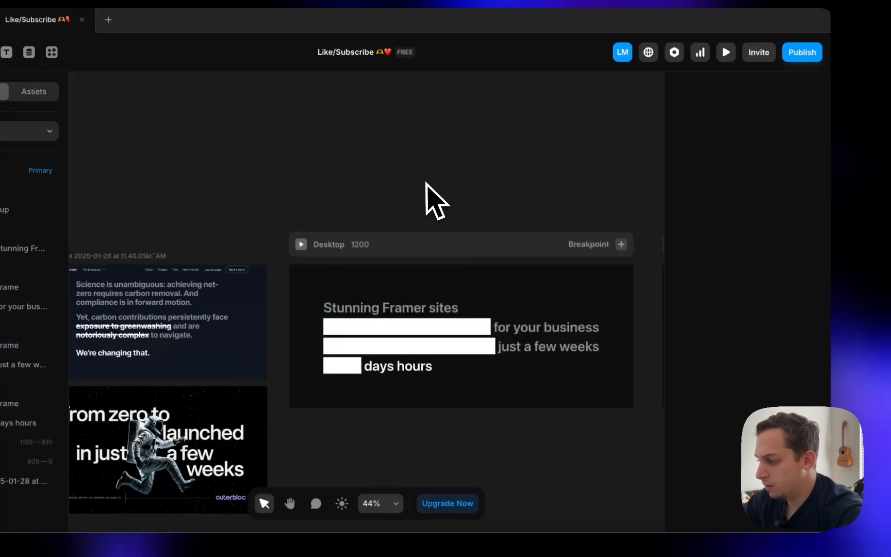
- Give the white frame in stack 2 a fixed max width of 250
scroll(444, 196, "left", 3)
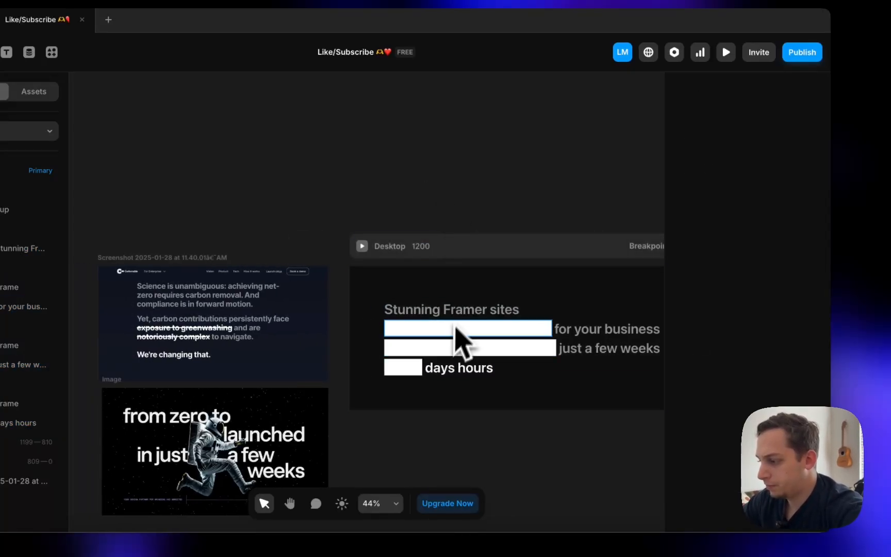
left_click(442, 331)
left_click(571, 325)
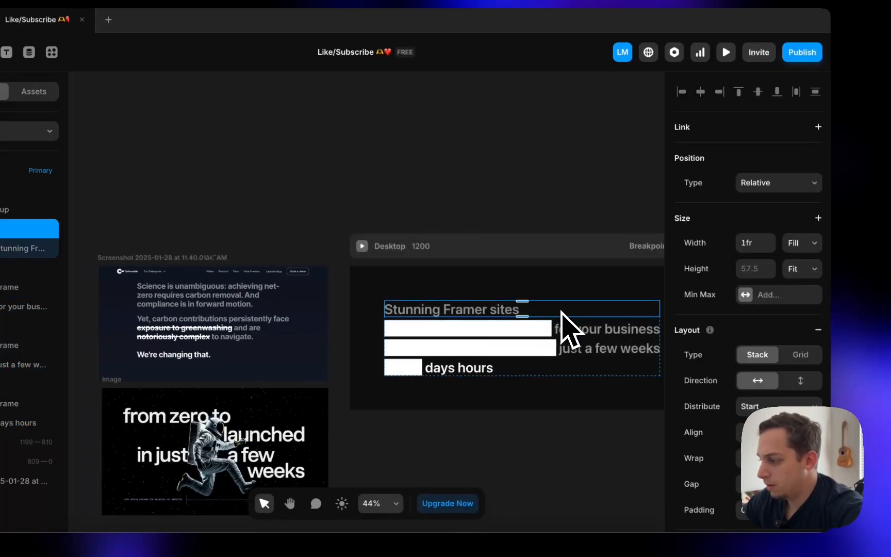
left_click(561, 360)
left_click(480, 329)
scroll(485, 342, "right", 5)
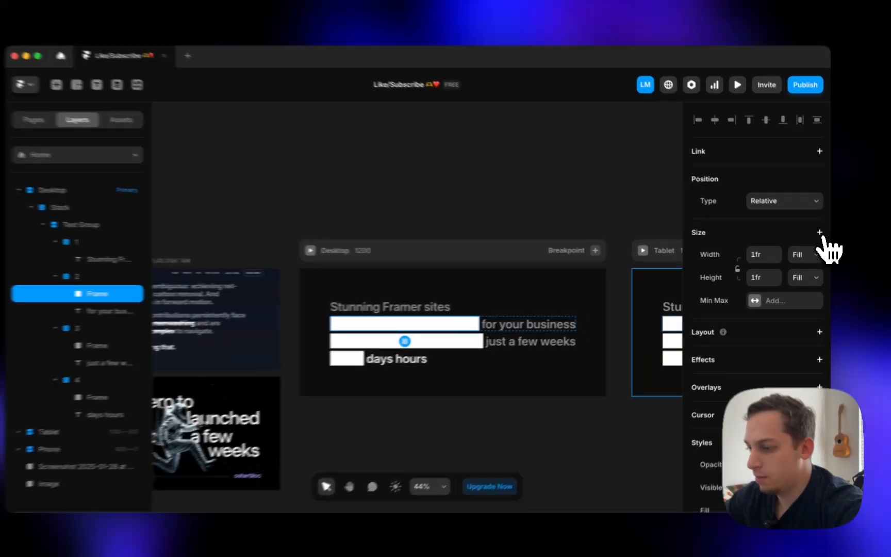
left_click(820, 235)
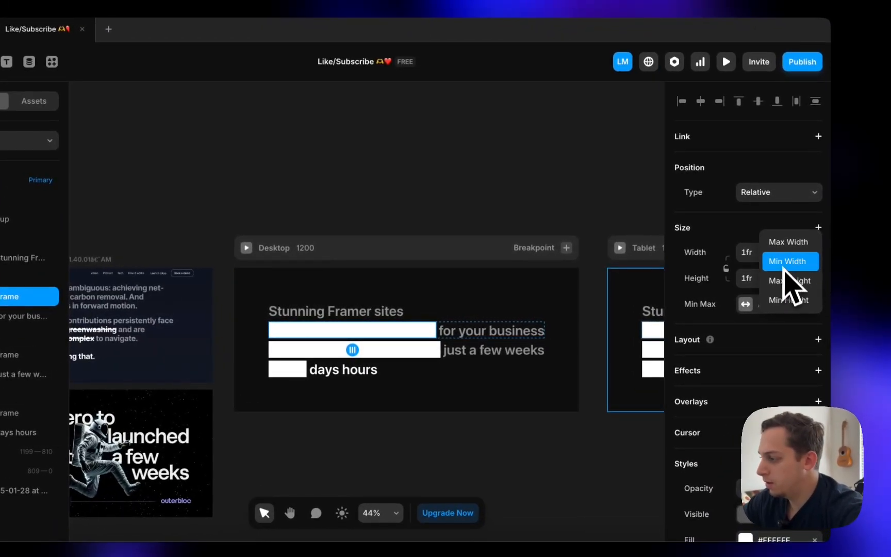
left_click(788, 241)
left_click(799, 304)
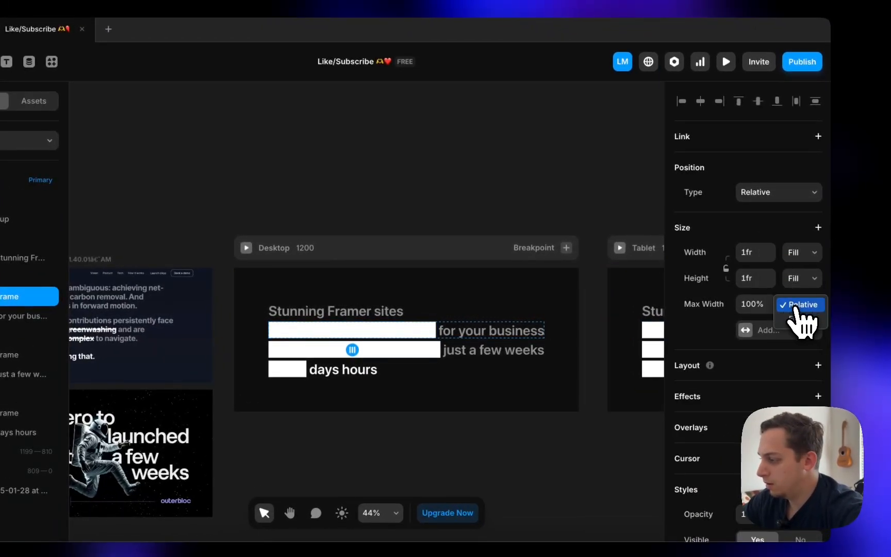
left_click(797, 305)
left_click(794, 319)
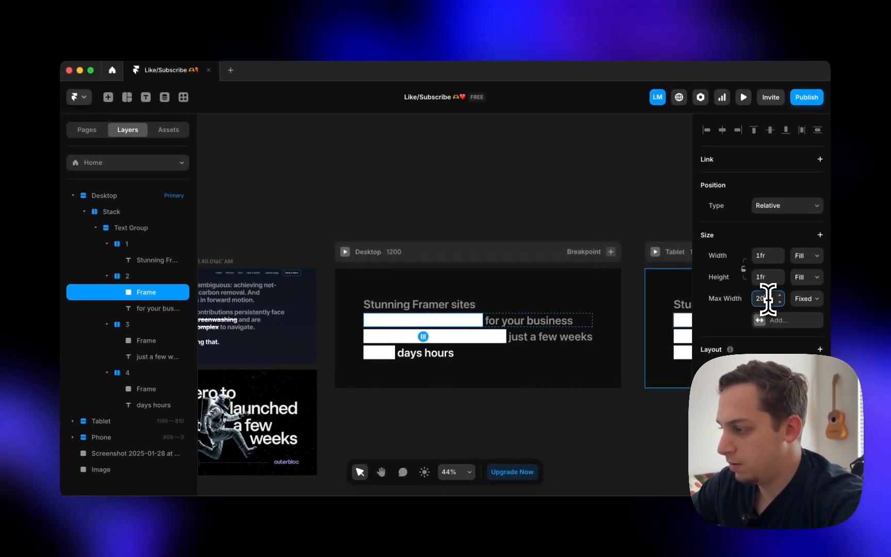
key("BackSpace")
key("BackSpace")
key("BackSpace")
type("250")
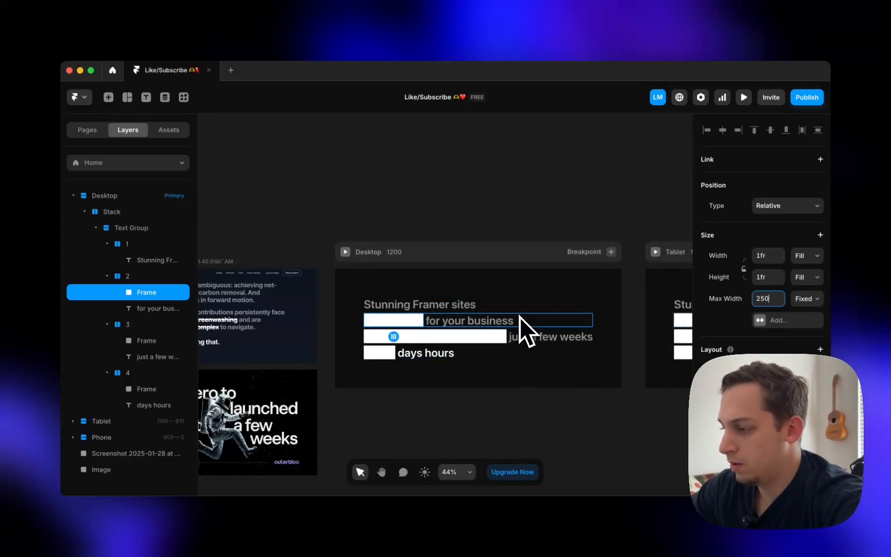
- Give the white frame in stack 3 a fixed max width of 100
left_click(500, 340)
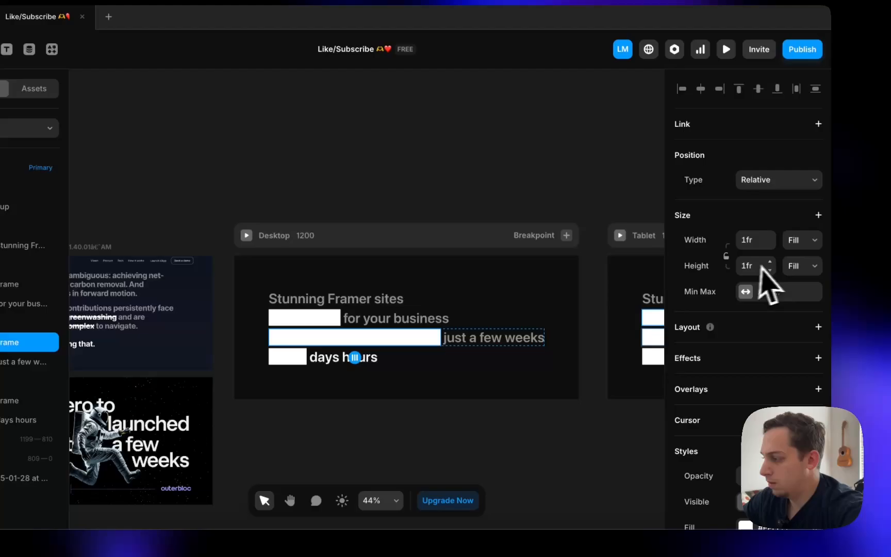
left_click(818, 215)
left_click(806, 223)
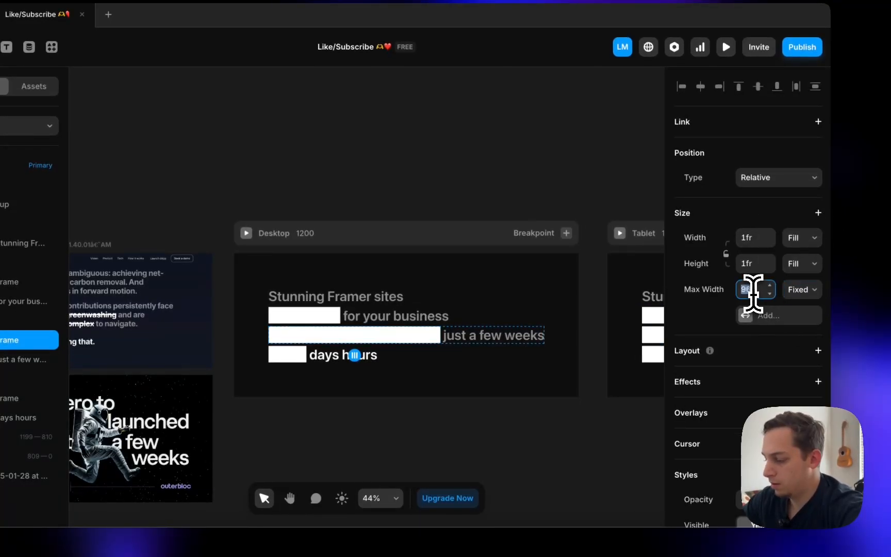
key("Return")
scroll(341, 405, "left", 6)
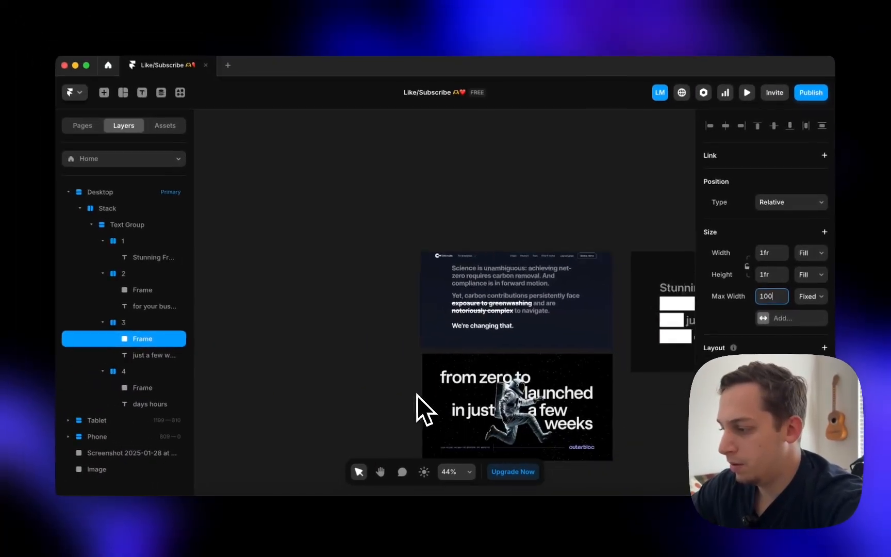
scroll(418, 396, "right", 8)
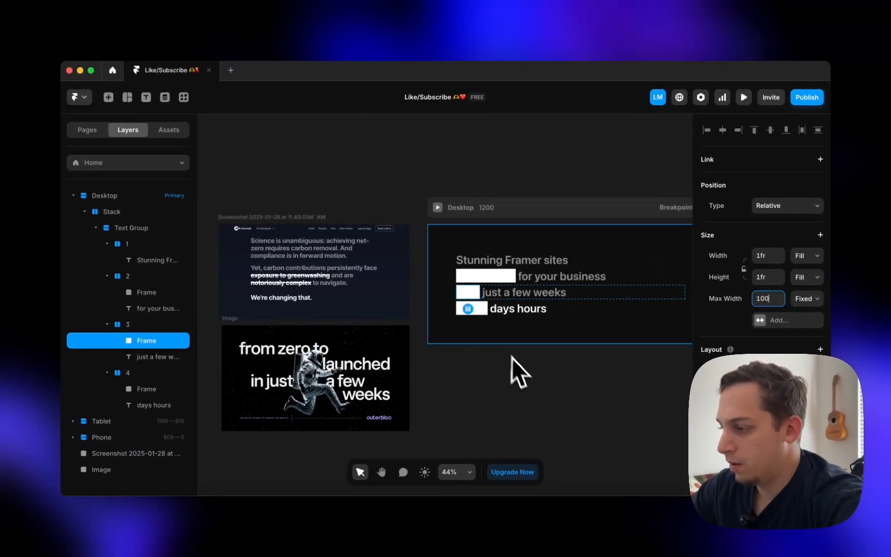
- Set the width of the white frame in stack 4 to Fill
left_click(480, 311)
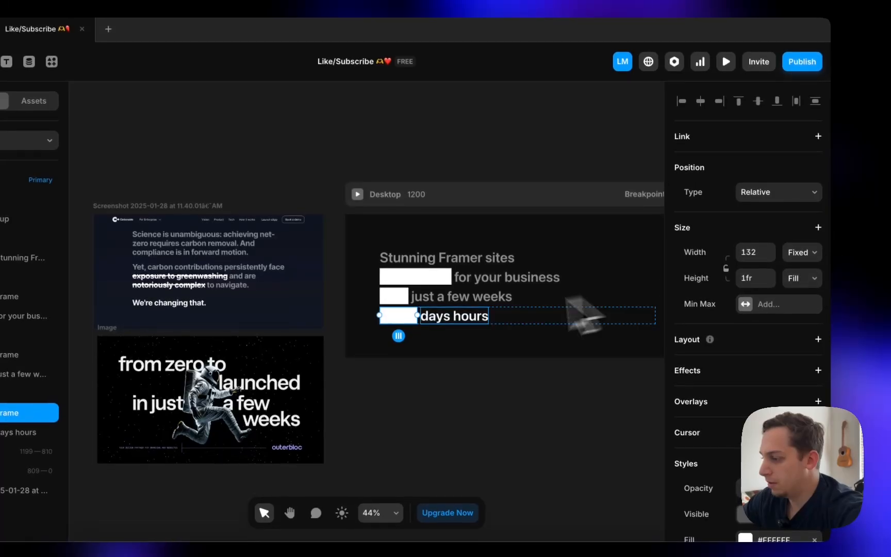
left_click(479, 311)
left_click(505, 322)
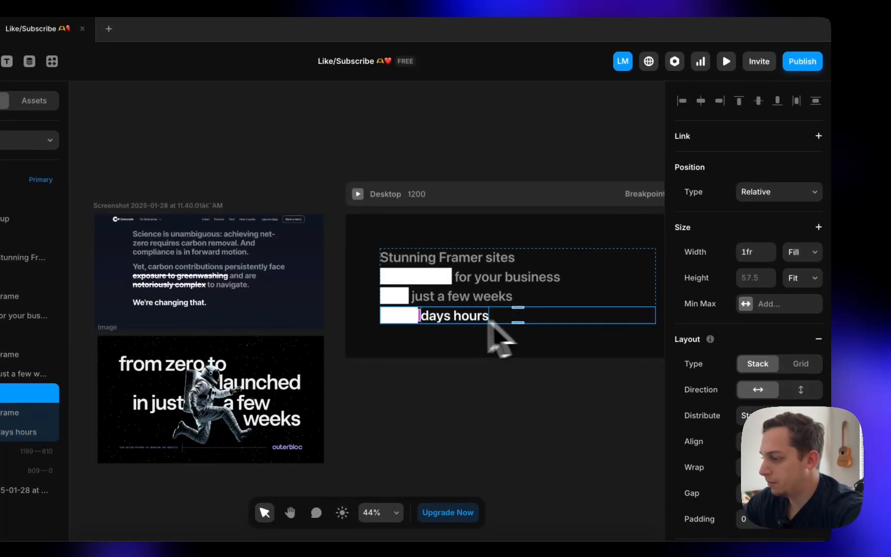
left_click(396, 317)
left_click(806, 247)
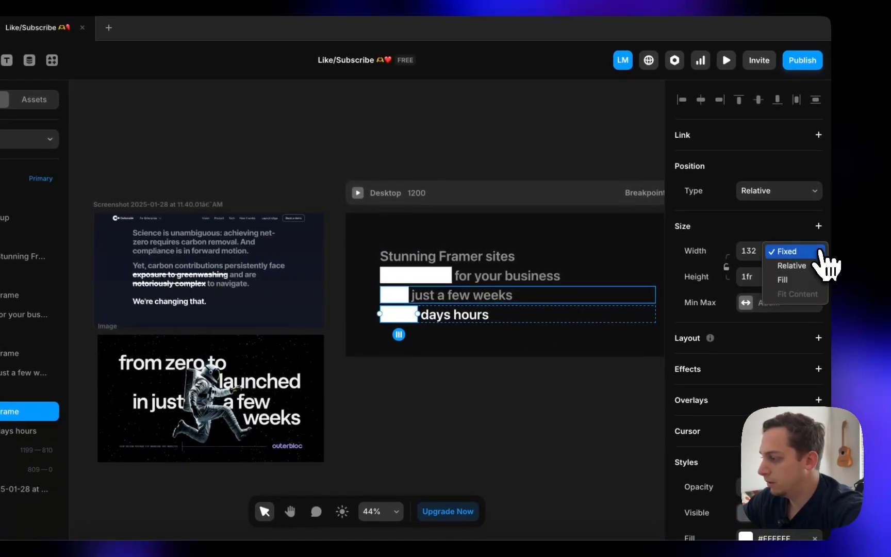
left_click(803, 274)
- Add a fixed max width to the white frame in stack 4 and reduce it until the bar spans about half the row
left_click(818, 227)
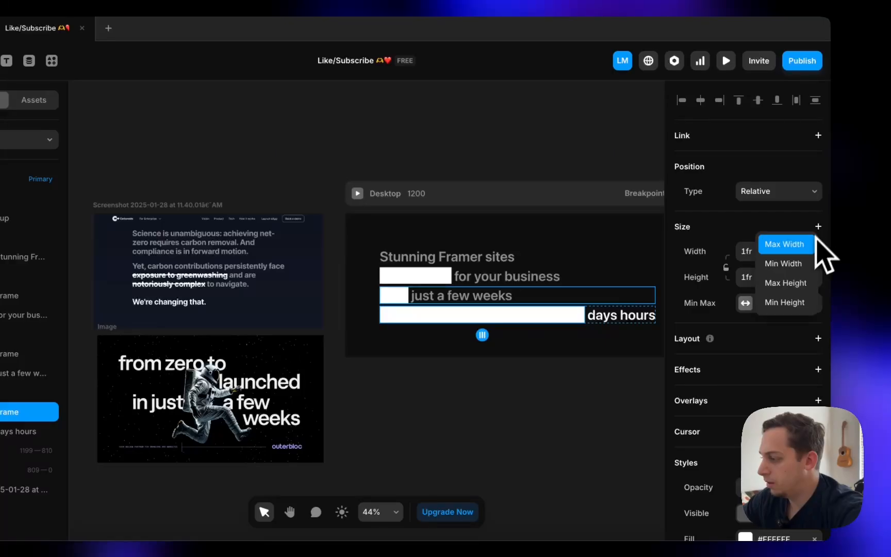
left_click(783, 244)
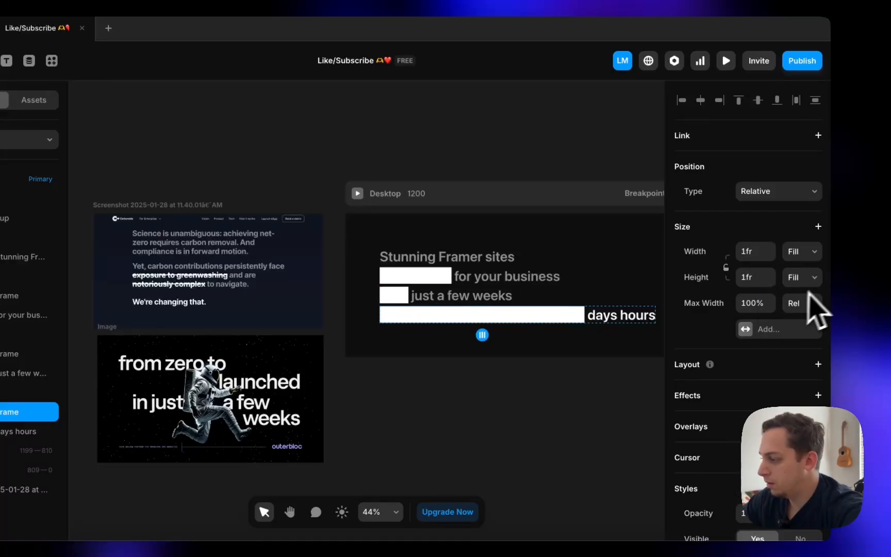
left_click(804, 318)
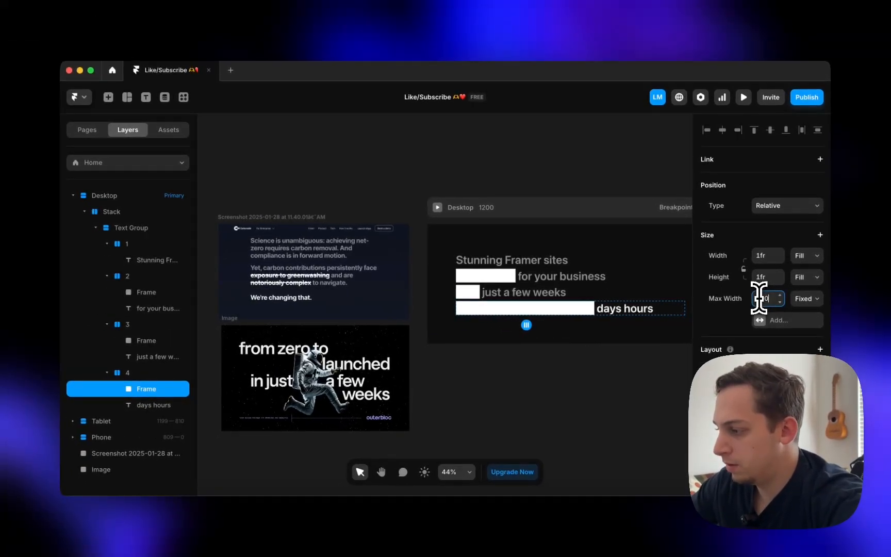
key("shift+Down")
key("shift+Down")
key("shift+Down")
key("shift+Down")
key("shift+Down")
key("shift+Down")
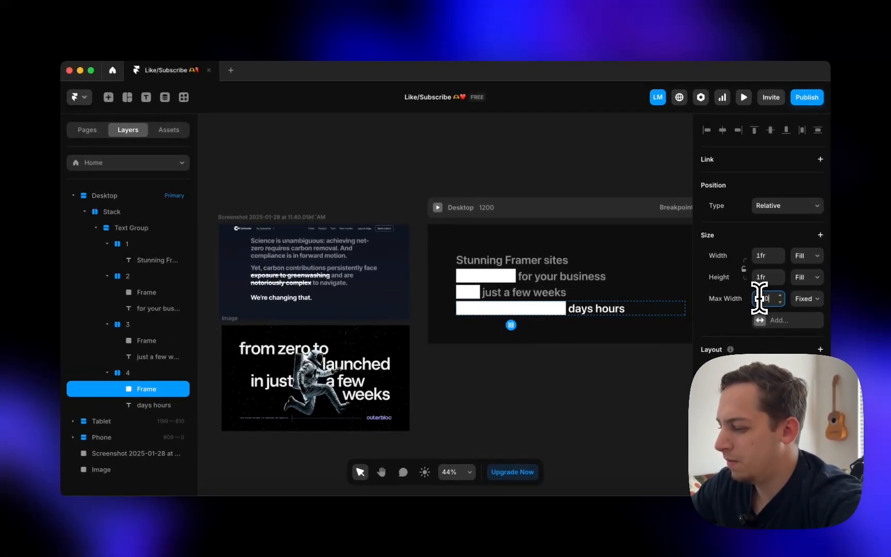
left_click(559, 368)
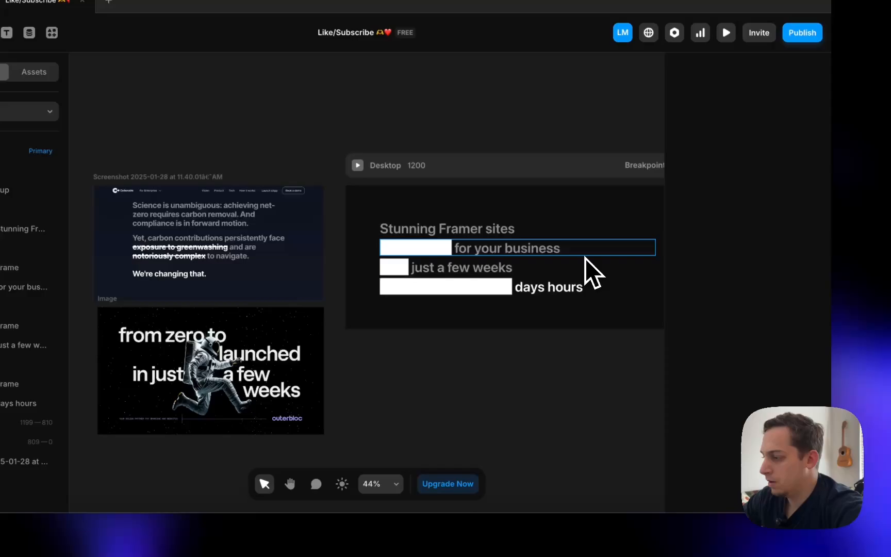
- Set the distribution of stack 1 and of stack 2 to Center
left_click(584, 256)
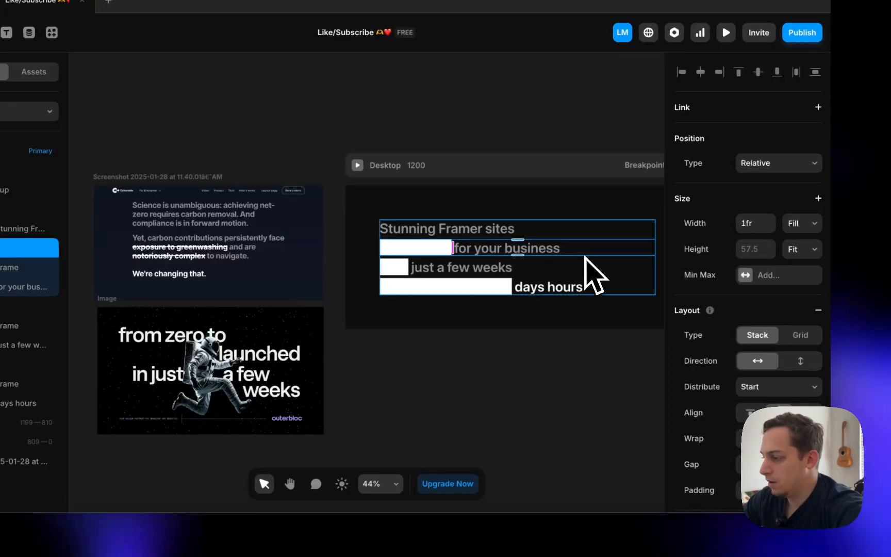
left_click(583, 258)
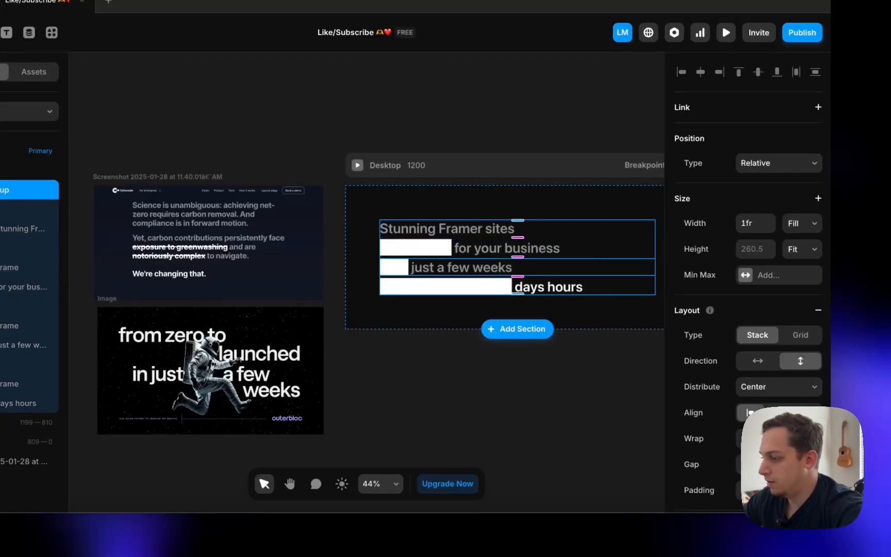
left_click(541, 227)
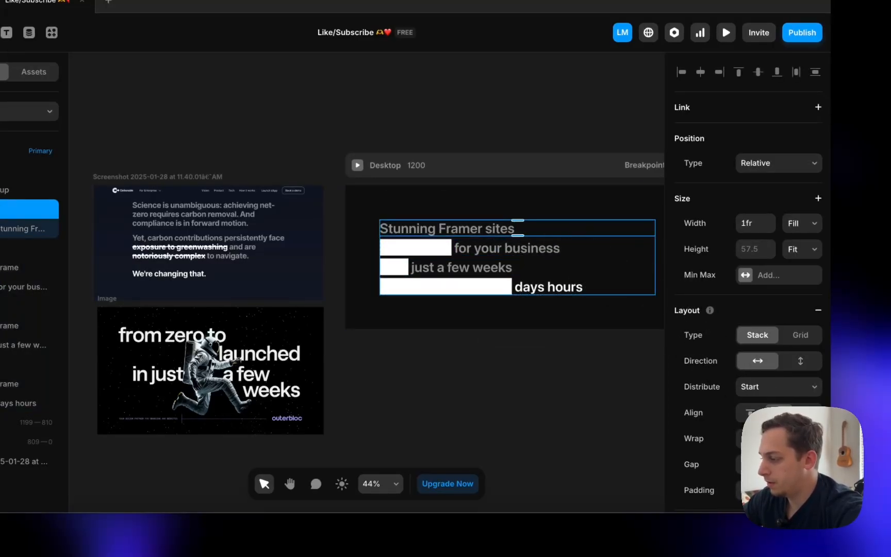
left_click(771, 401)
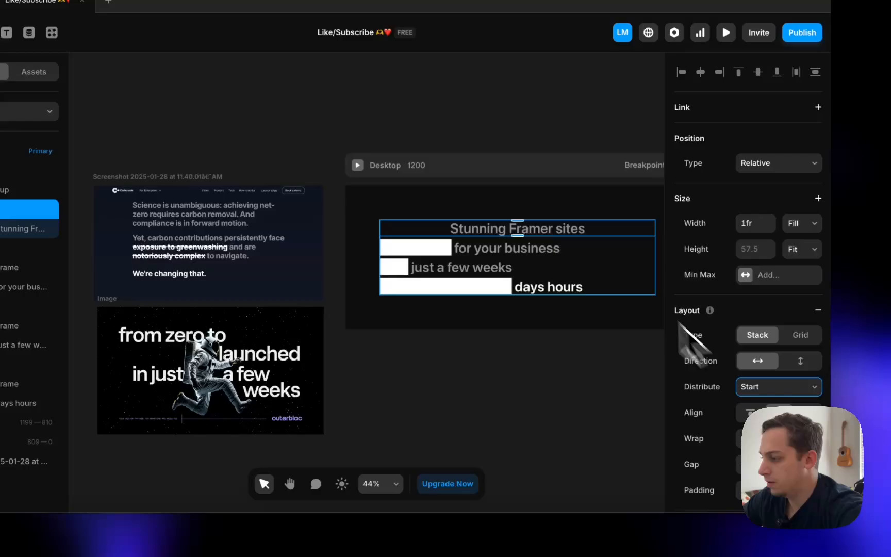
left_click(603, 250)
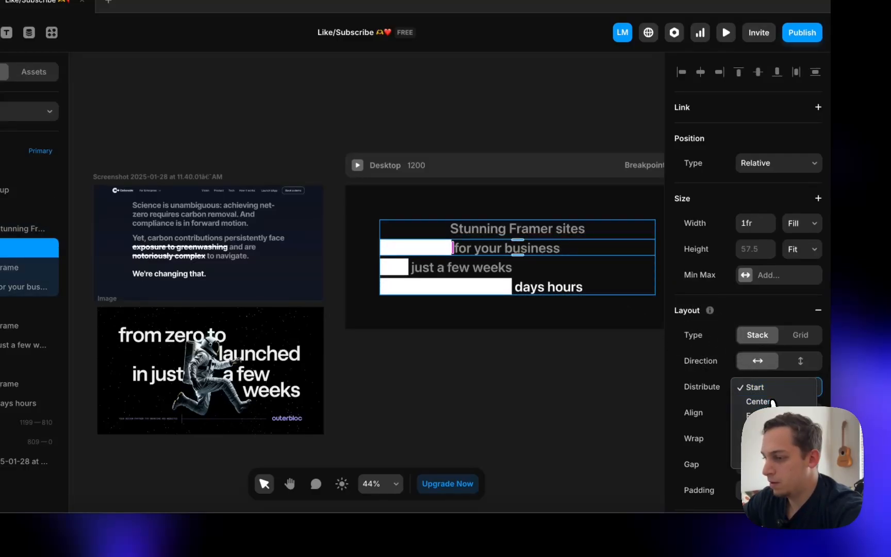
left_click(770, 402)
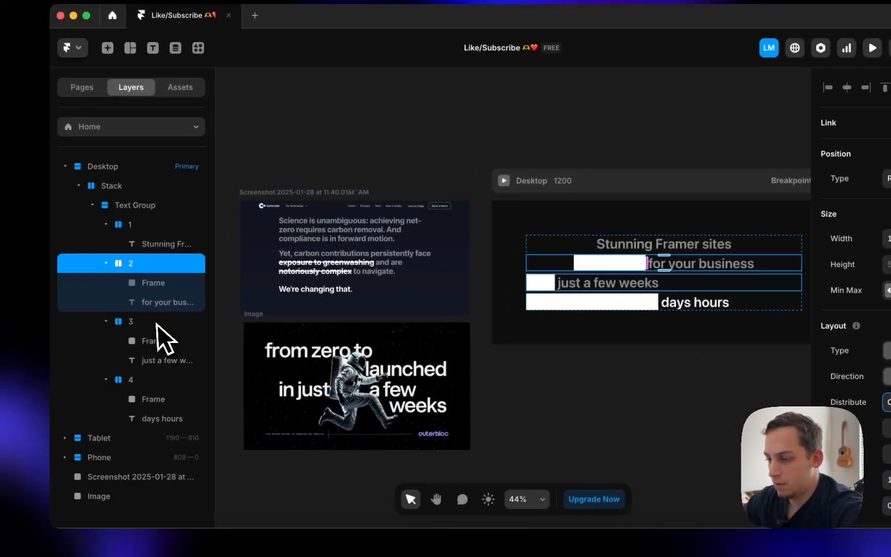
- Set the distribution of stacks 3 and 4 together to Center
left_click(2, 307)
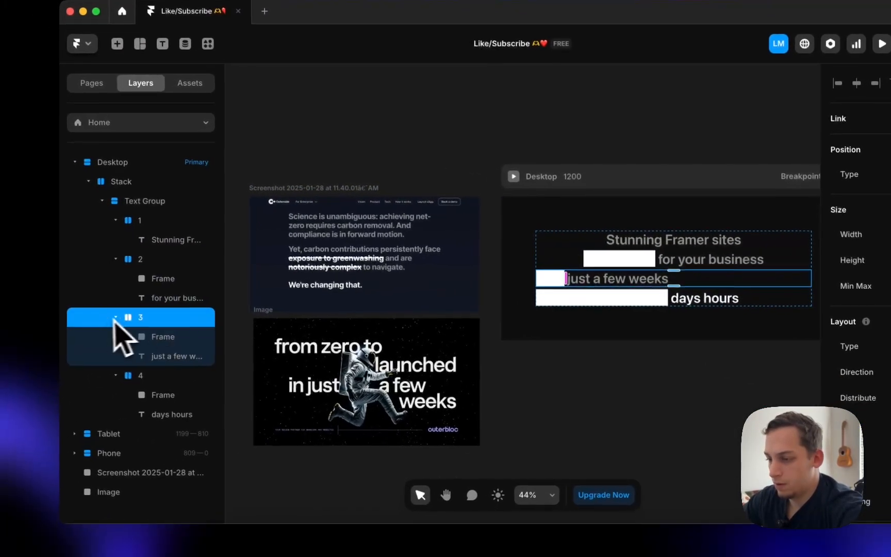
left_click(116, 317)
left_click(115, 335)
left_click(135, 335, "shift")
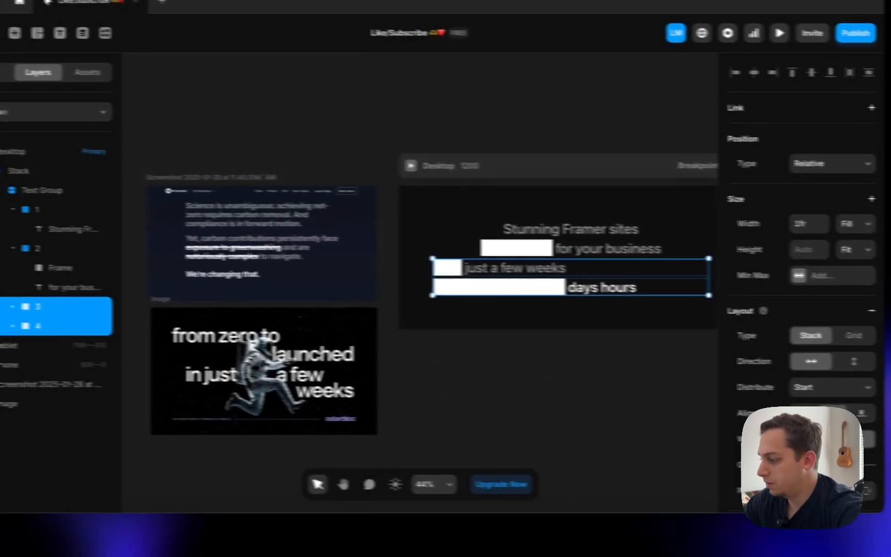
left_click(825, 387)
left_click(825, 401)
left_click(638, 406)
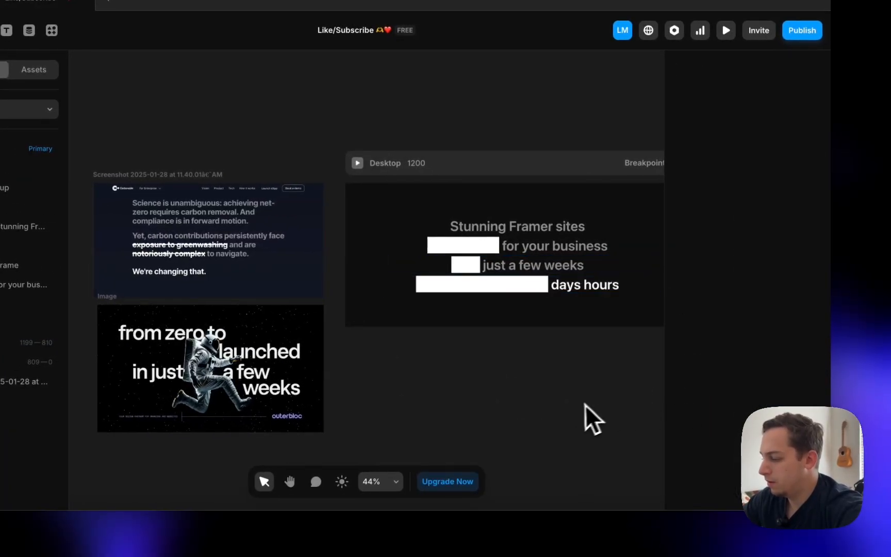
- Set the max width of the white frame in stack 3 to 50
scroll(574, 415, "right", 3)
scroll(574, 415, "up", 2)
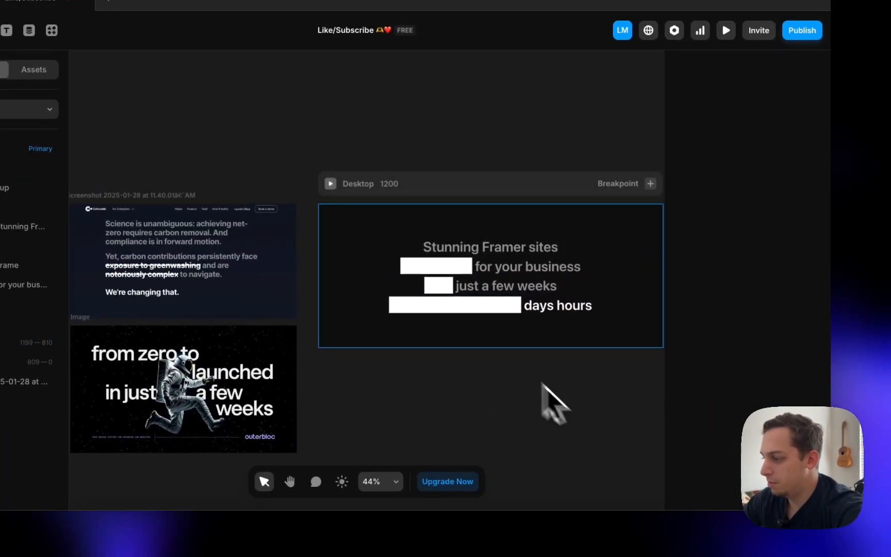
left_click(435, 294)
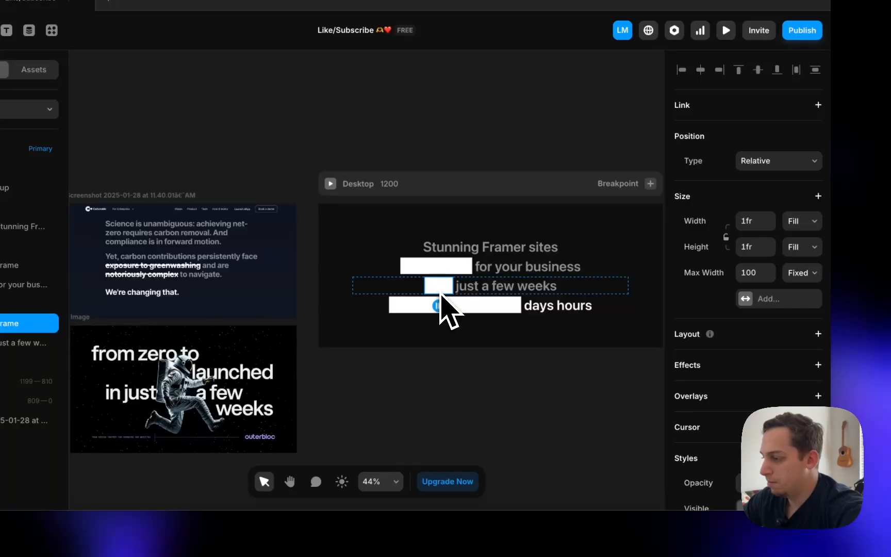
left_click(754, 273)
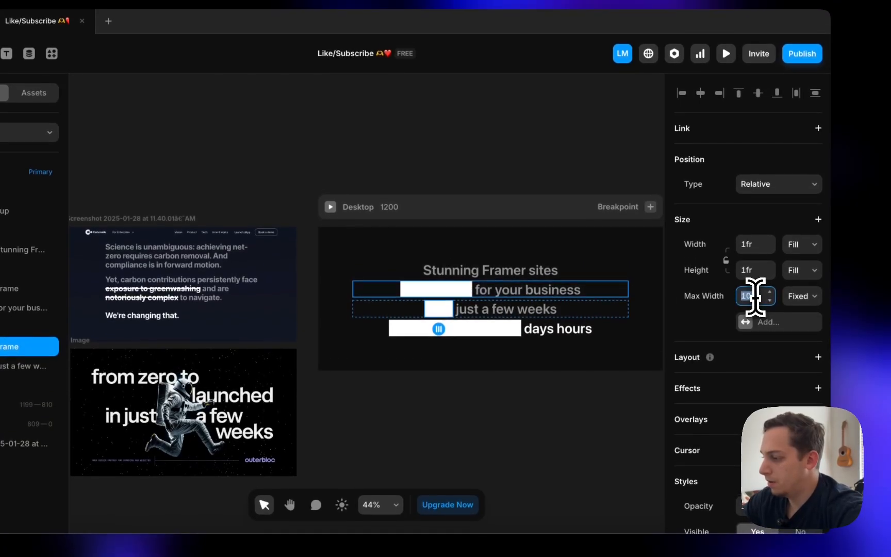
type("80")
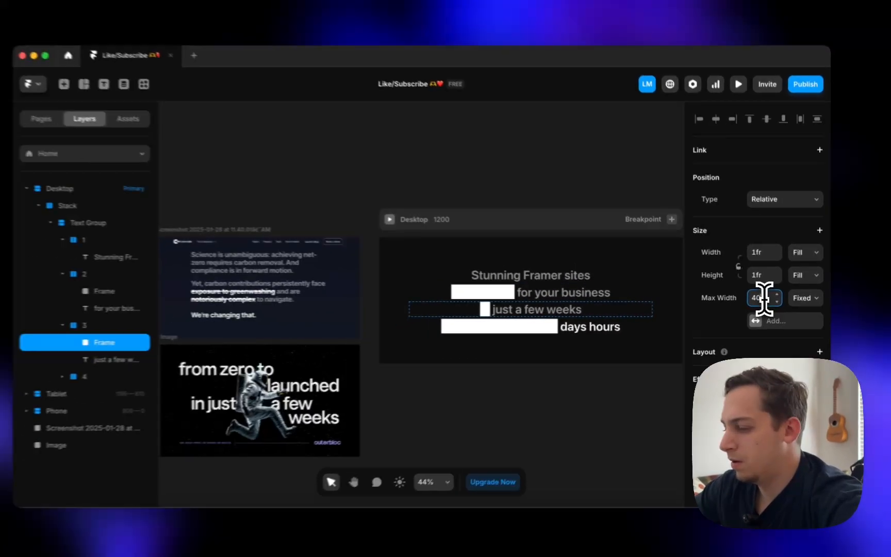
key("BackSpace")
key("BackSpace")
type("50")
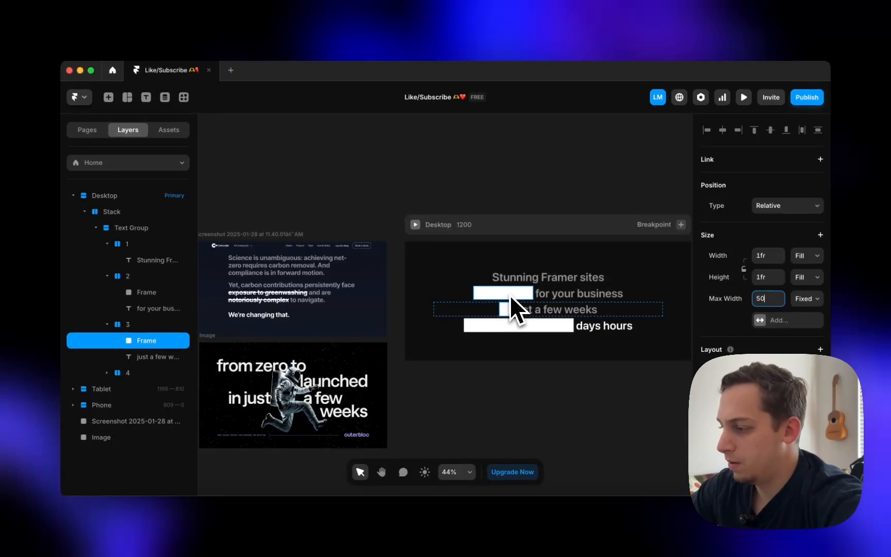
- Change the first headline line to "Stunning Framer landing pages" and add a period after "for your business" in the second
double_click(515, 279)
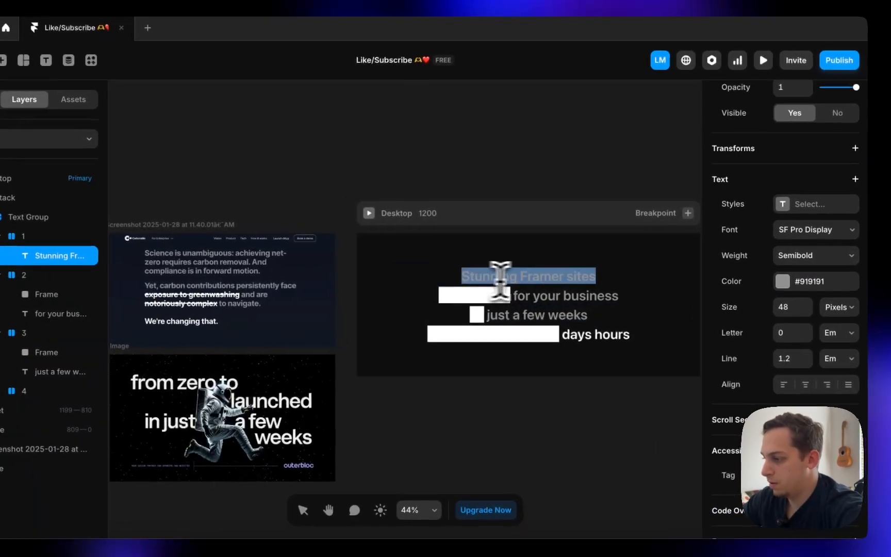
left_click(566, 277)
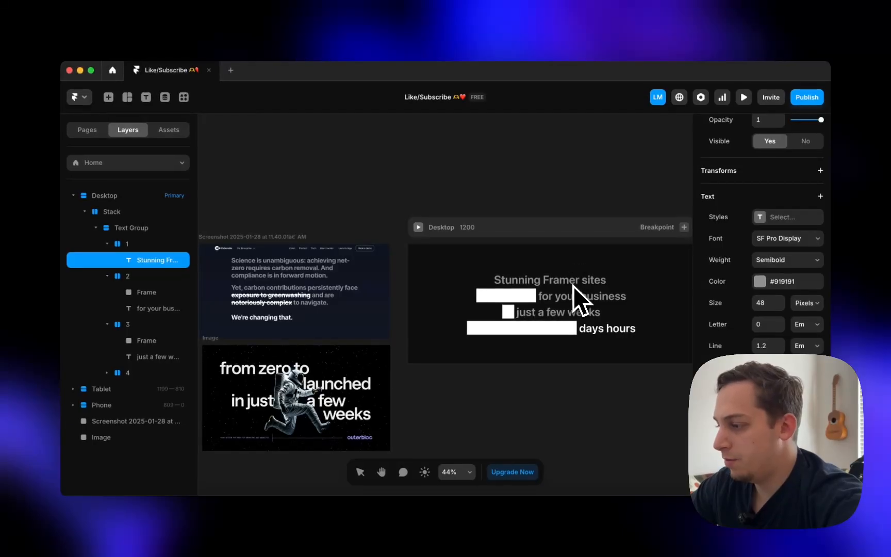
scroll(566, 290, "left", 1)
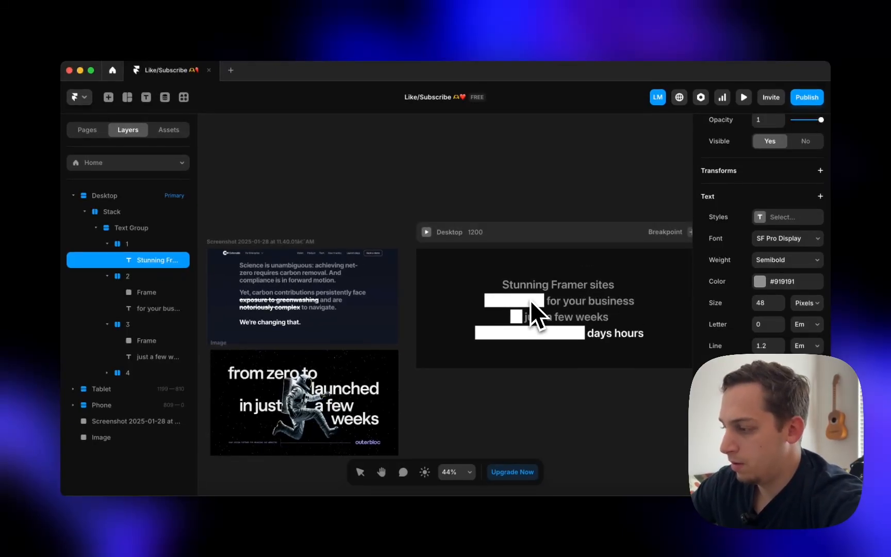
key("BackSpace")
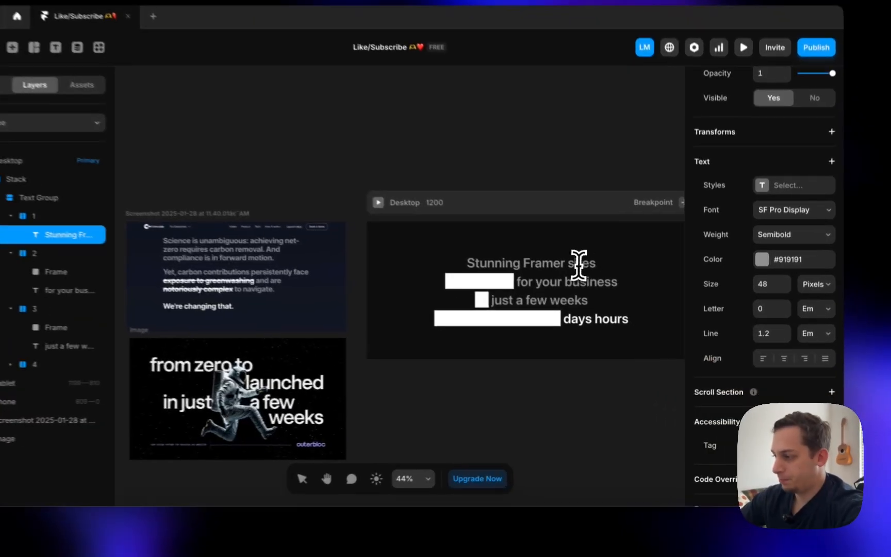
double_click(593, 285)
type("landing pa")
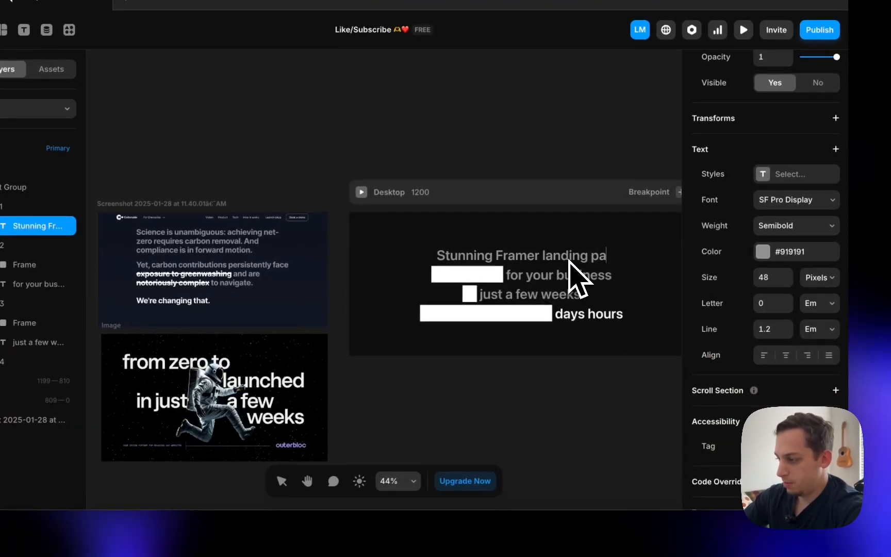
type("ges")
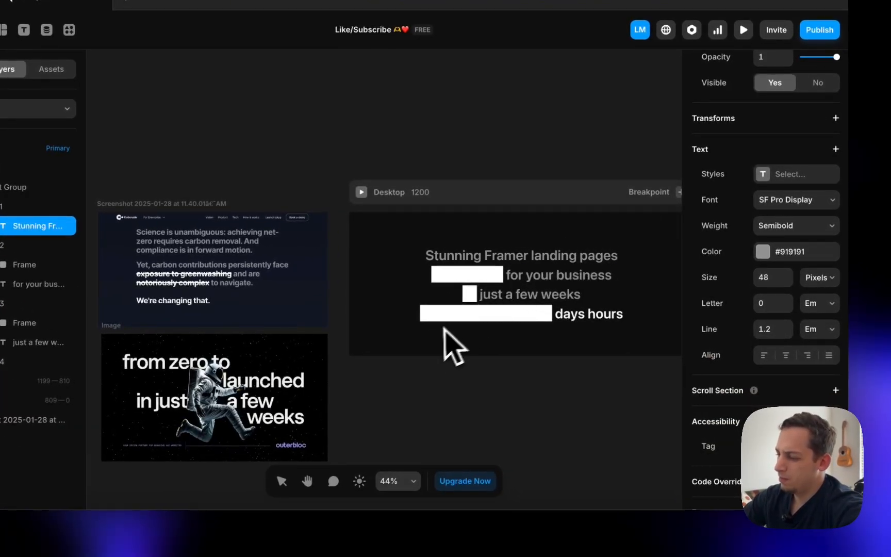
key("Escape")
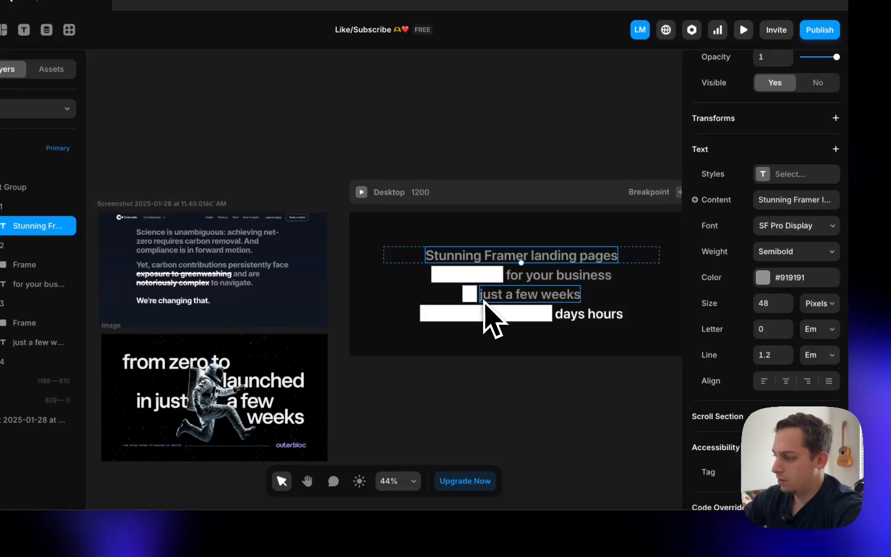
double_click(562, 276)
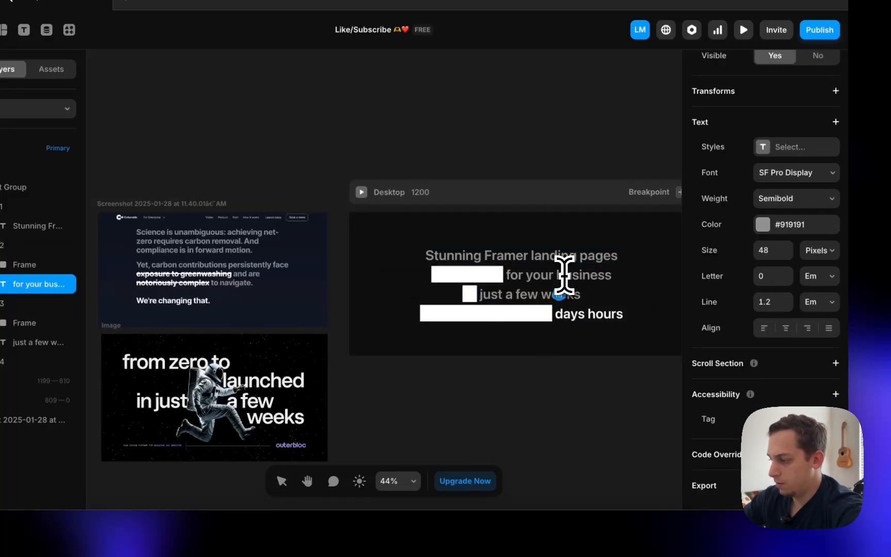
key("Escape")
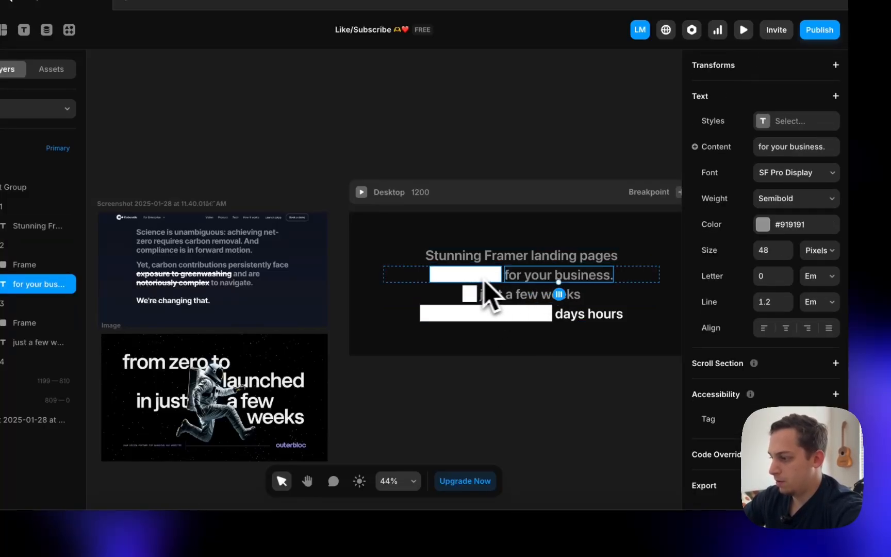
- Reduce the max width of the white frame in stack 2 to 130
key("Escape")
key("shift+Down")
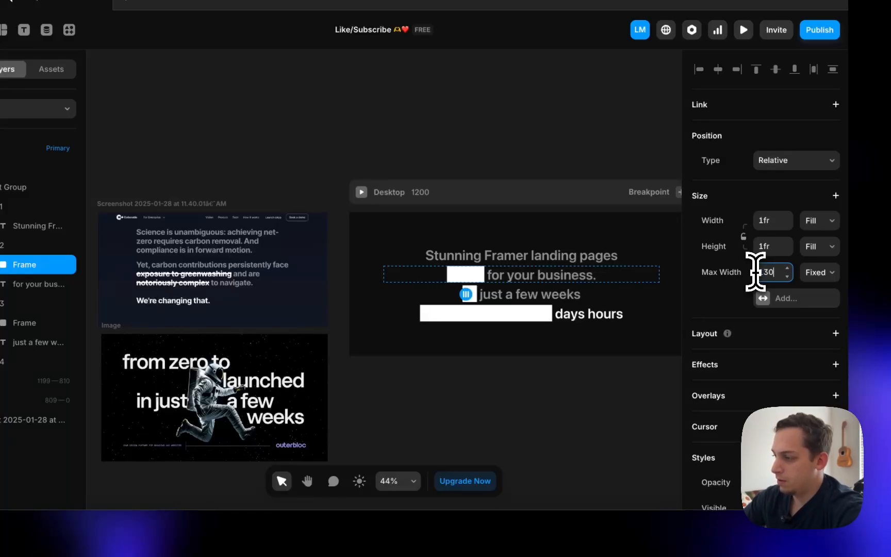
left_click(460, 418)
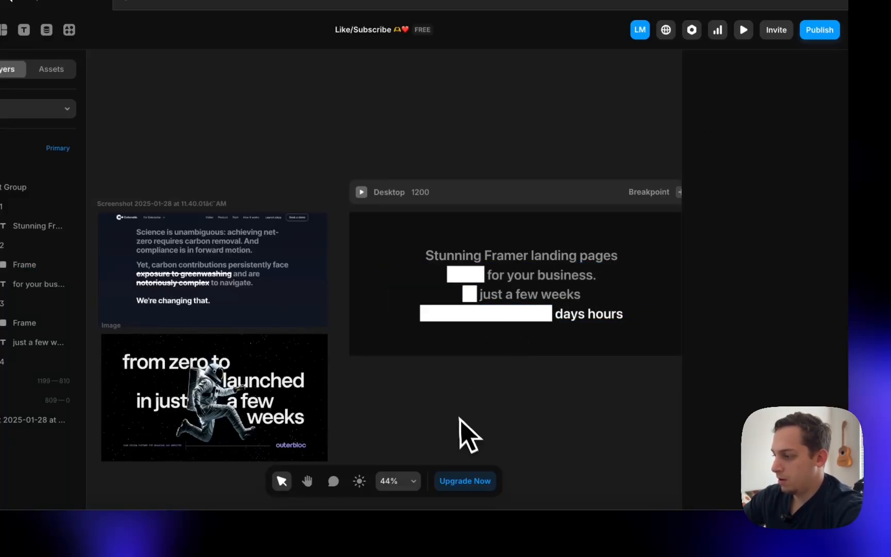
- Delete the white frame from stack 2
left_click(459, 281, "super")
key("Delete")
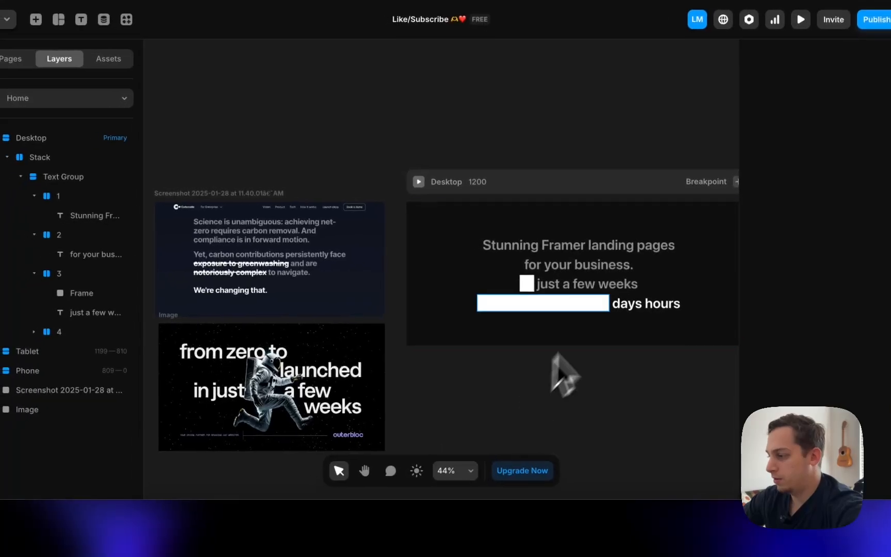
- Duplicate stack 3 and delete the "just a few weeks" text from the upper copy, keeping its white frame
left_click(530, 286, "super")
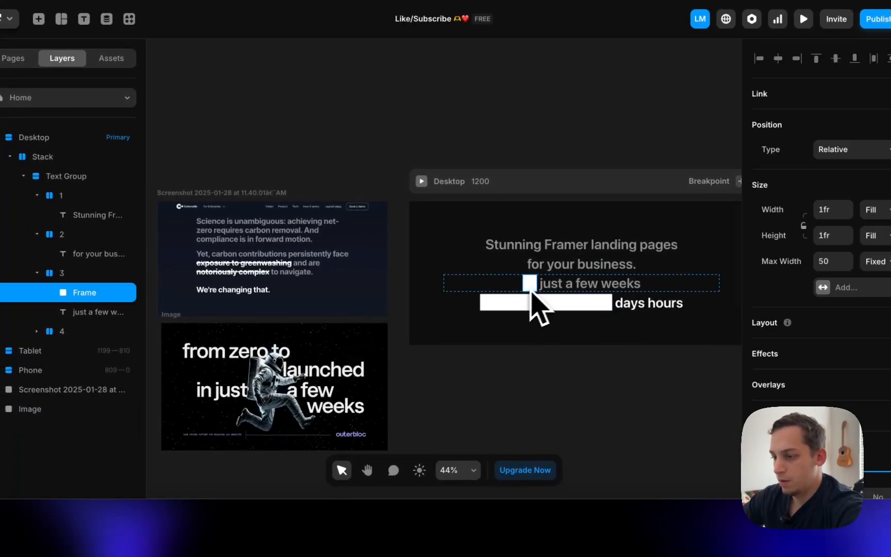
left_click(152, 298)
left_click(100, 297)
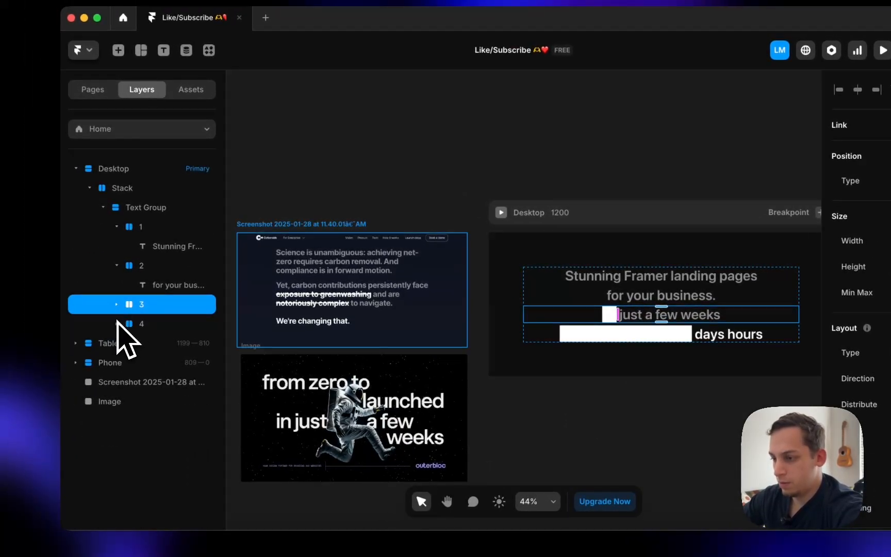
key("super+d")
left_click(118, 306)
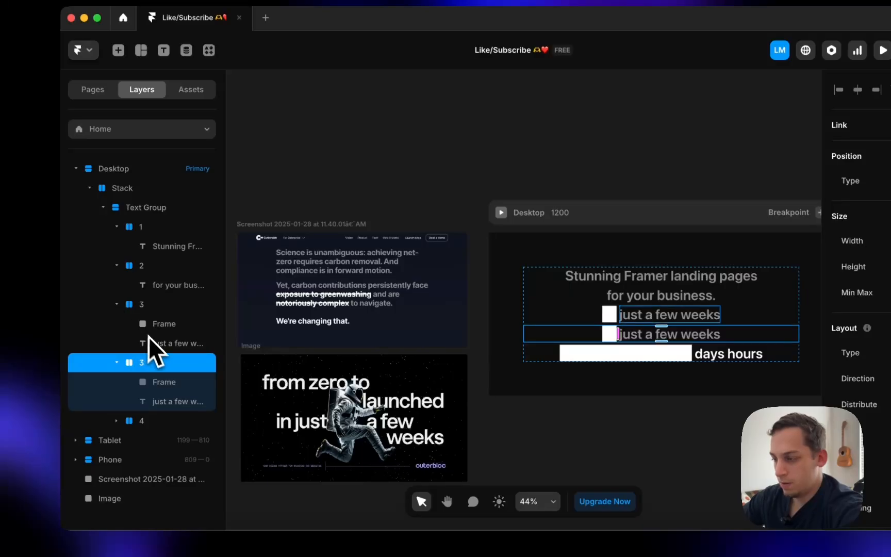
left_click(153, 341)
key("Delete")
- Give the white frame in the upper stack 3 a fixed height of 50
left_click(147, 330)
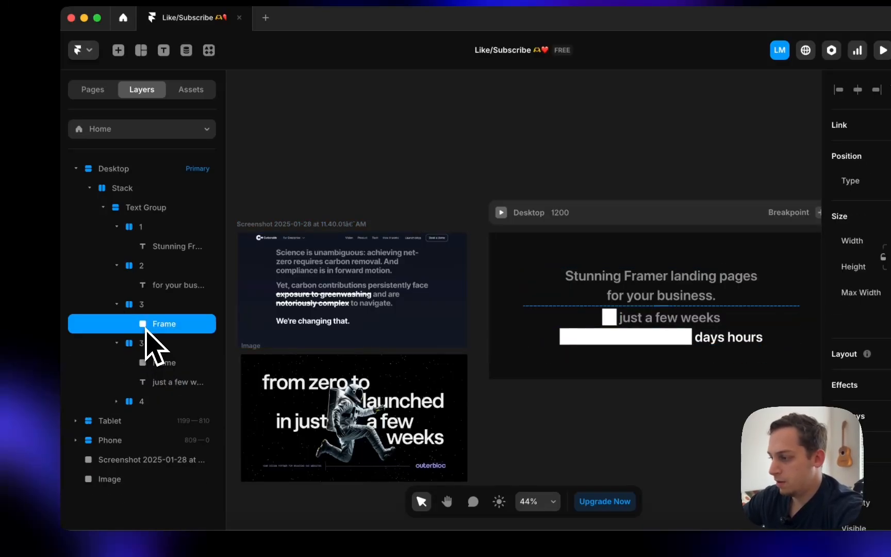
left_click(890, 292)
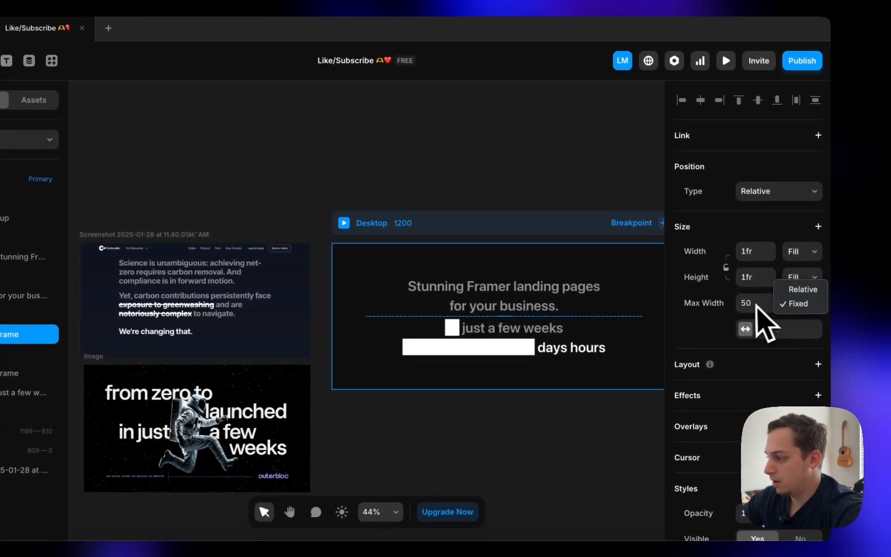
left_click(798, 278)
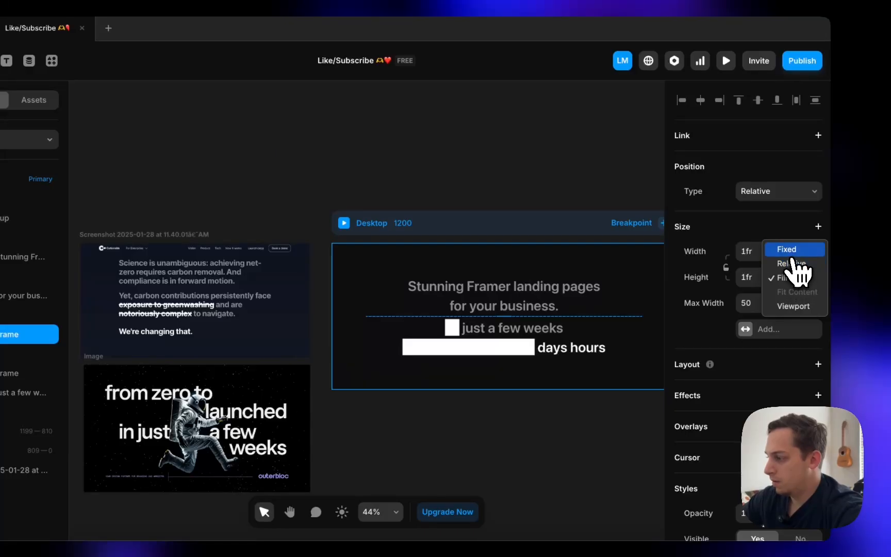
left_click(788, 250)
key("shift+Up")
key("shift+Up")
key("shift+Up")
key("shift+Up")
key("shift+Up")
key("shift+Up")
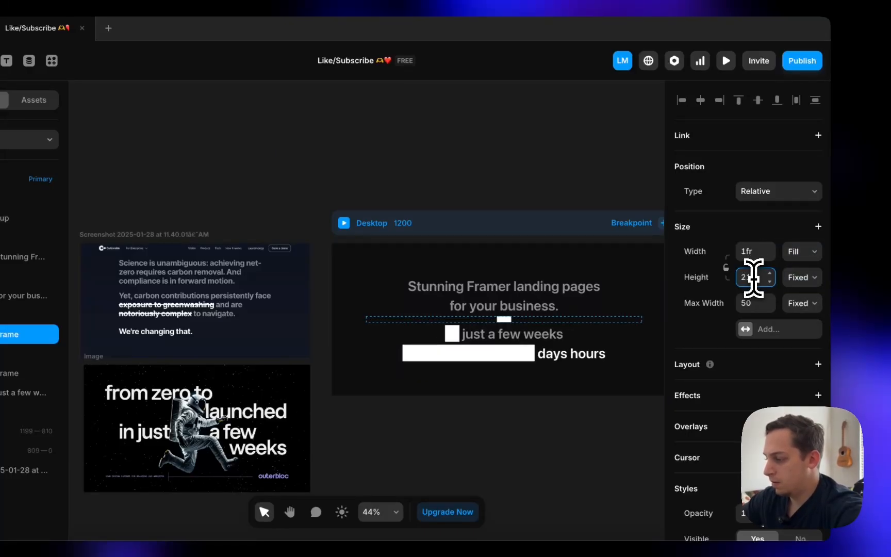
type("60")
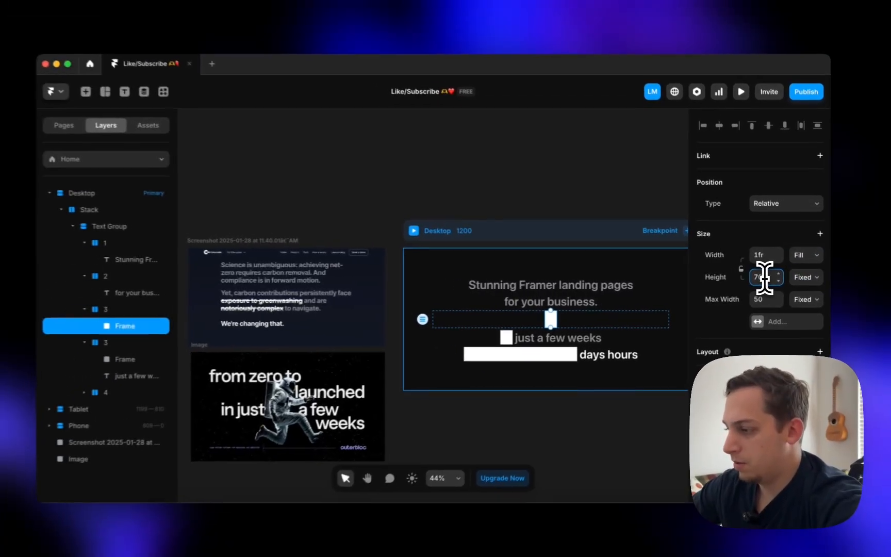
key("shift+Down")
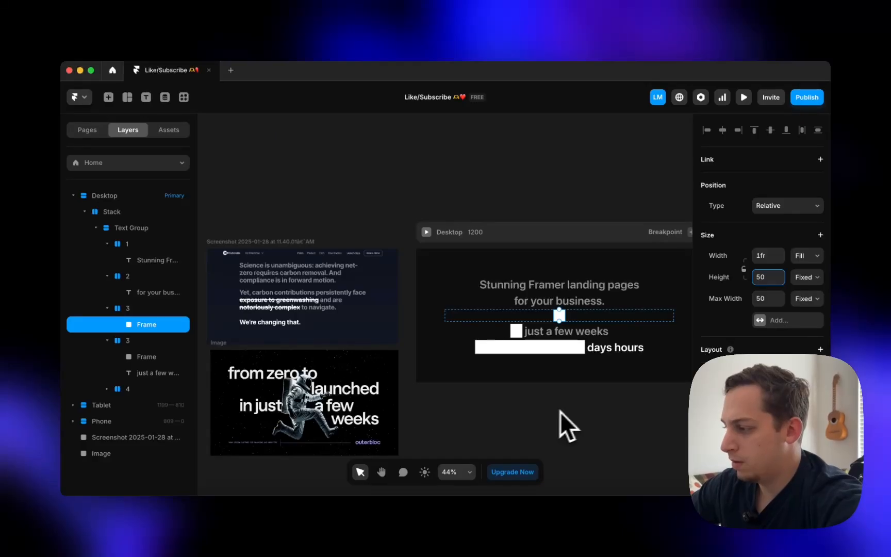
- Try to hide the white frame in the upper stack 3 by making it fully transparent
scroll(775, 318, "down", 5)
left_click(760, 234)
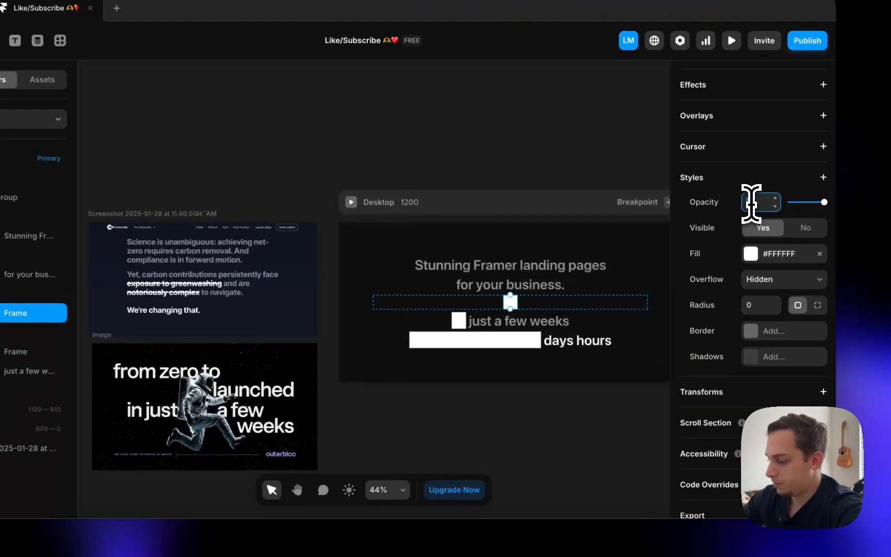
left_click(495, 423)
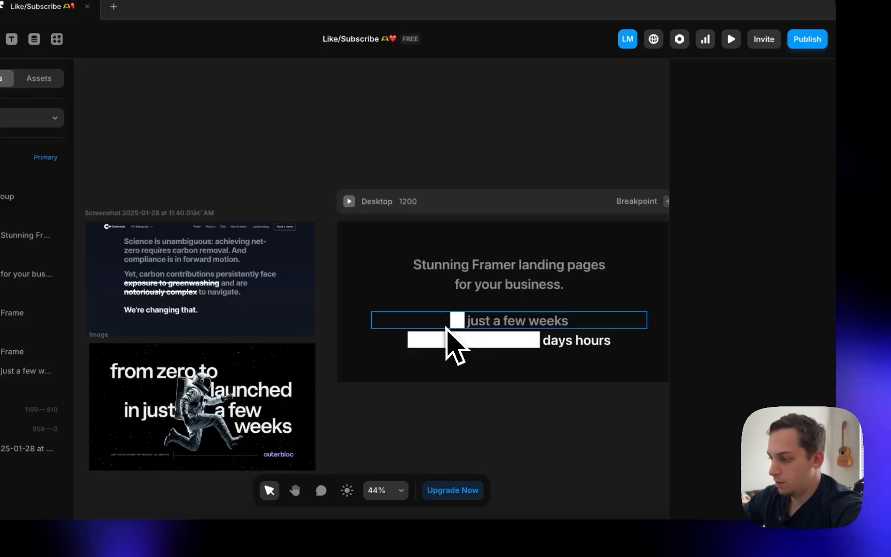
left_click(474, 328)
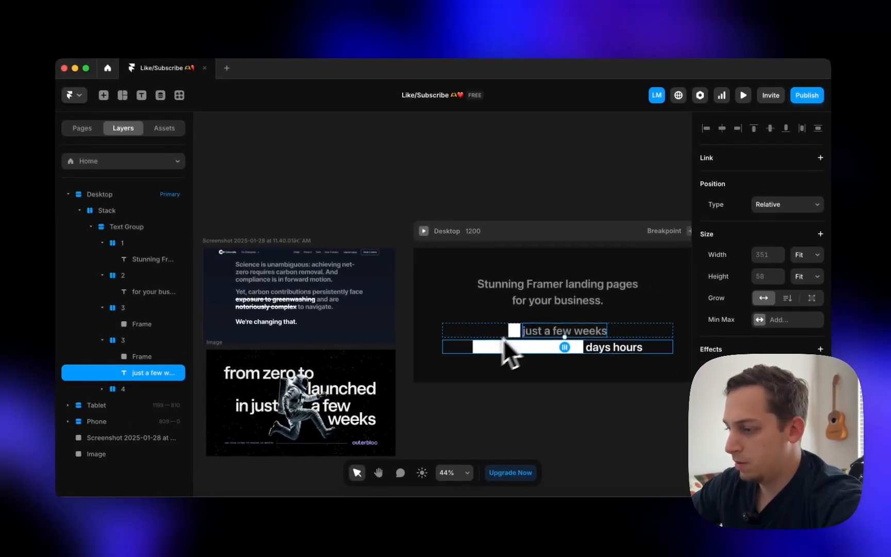
- Undo the recent edits back through the duplication of stack 3 and the narrowing and deletion of stack 2's white frame
scroll(400, 350, "left", 1)
key("super+z")
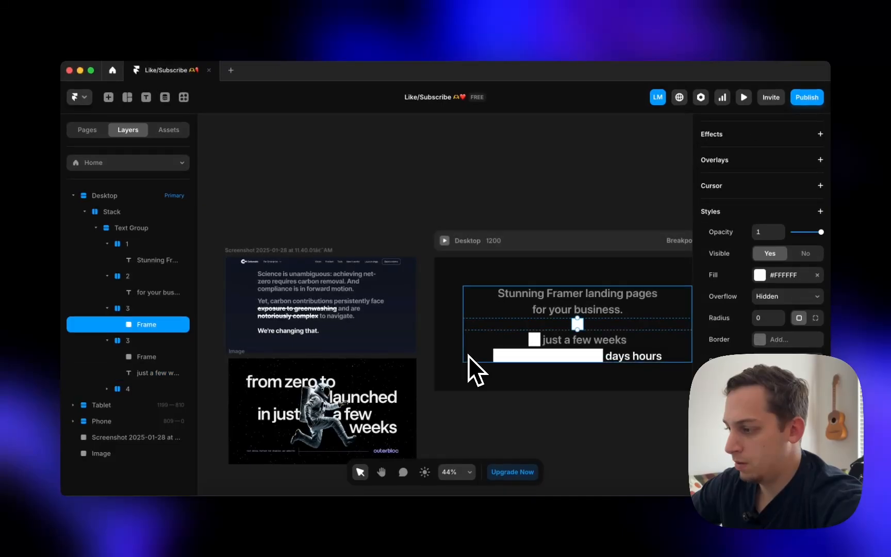
key("super+z")
key("super+z")
key("super+z")
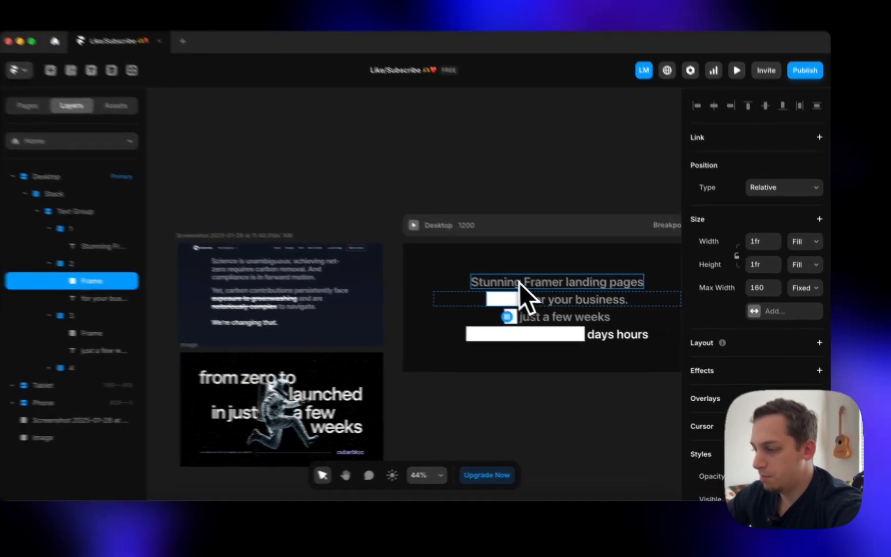
- Set the font size of all four headline text layers to 63 pixels
left_click(546, 293)
left_click(589, 311, "shift")
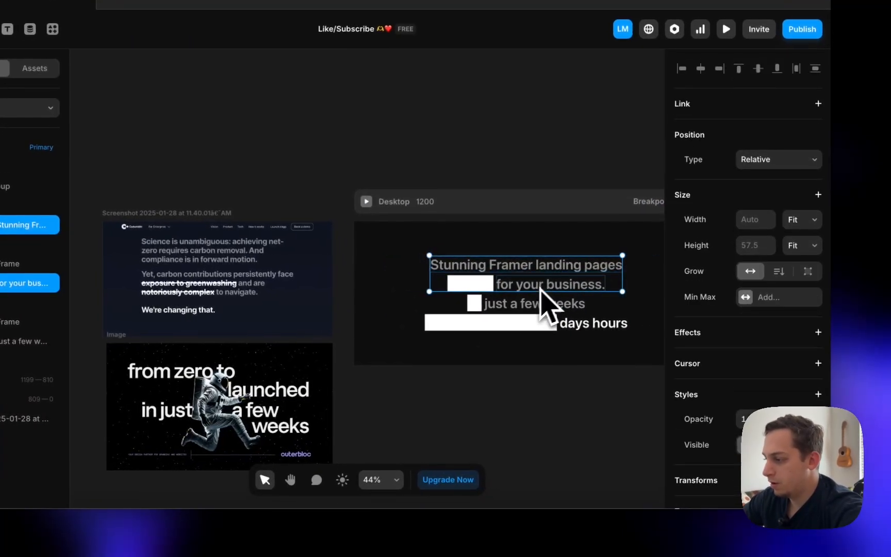
left_click(538, 305, "shift")
left_click(591, 325, "shift")
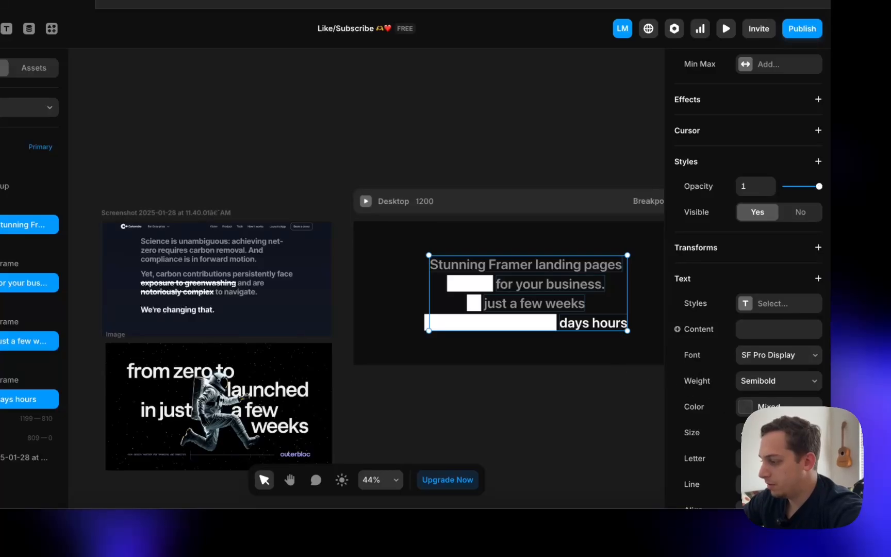
key("shift+Down")
key("shift+Up")
key("shift+Up")
key("shift+Up")
key("shift+Up")
key("shift+Down")
key("shift+Down")
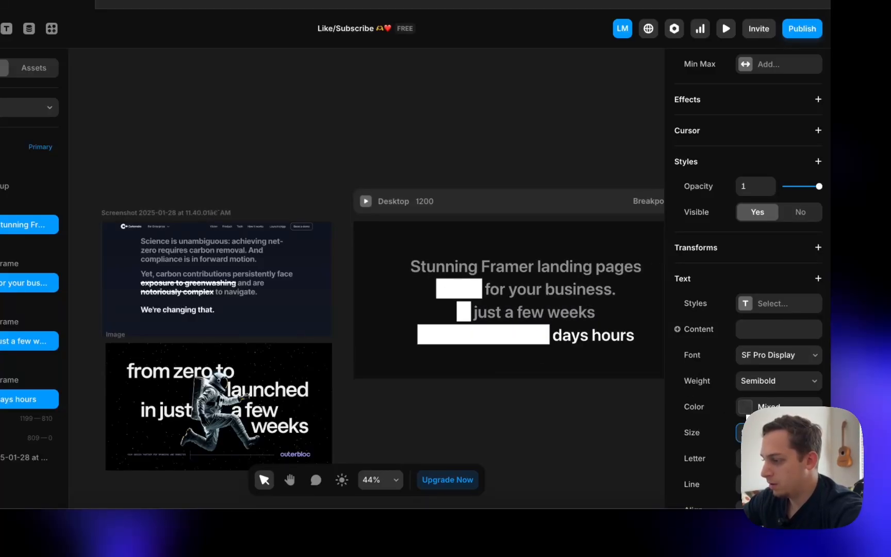
key("shift+Up")
key("shift+Up")
key("shift+Up")
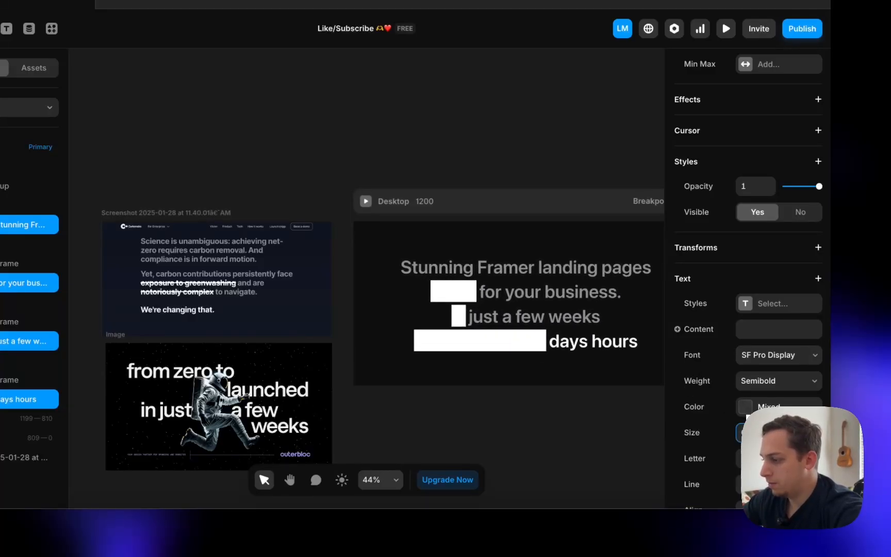
left_click(503, 405)
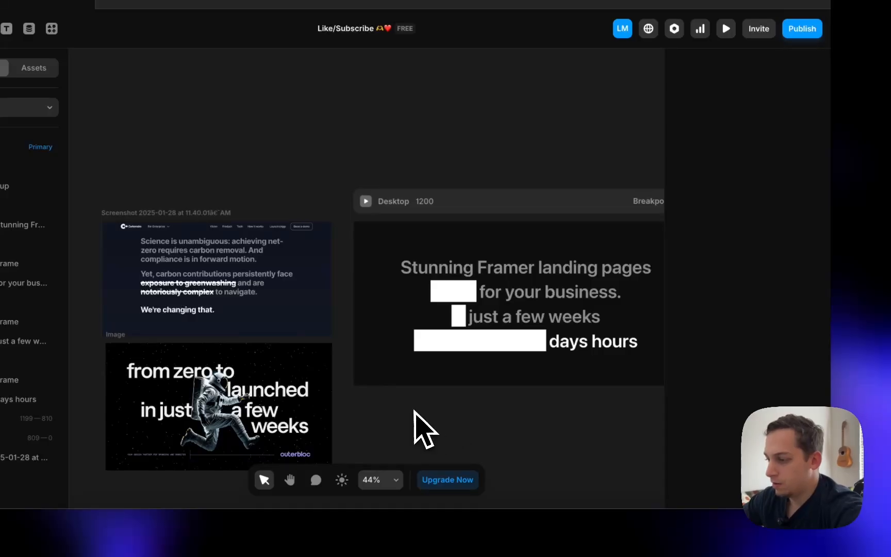
- Shorten the first headline line to "Stunning Framer sites"
scroll(414, 411, "right", 3)
double_click(444, 258)
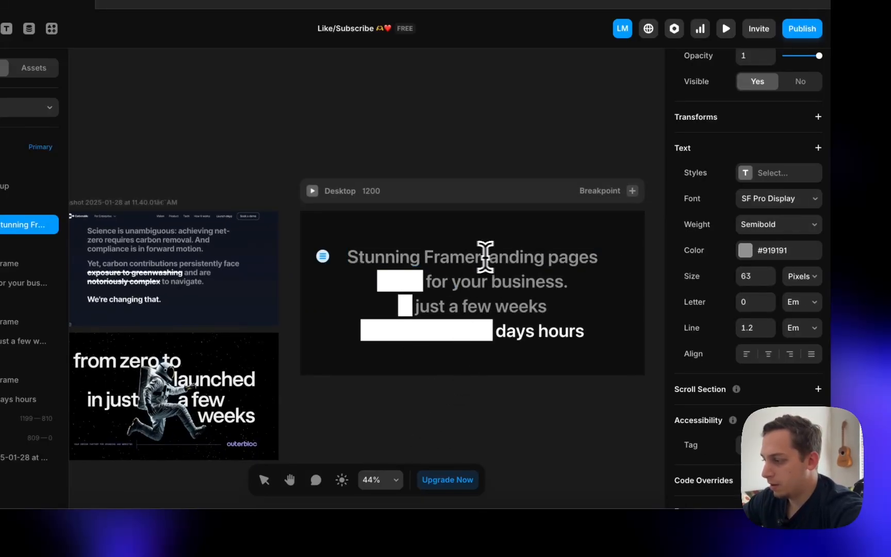
left_click_drag(485, 257, 705, 274)
type("pages")
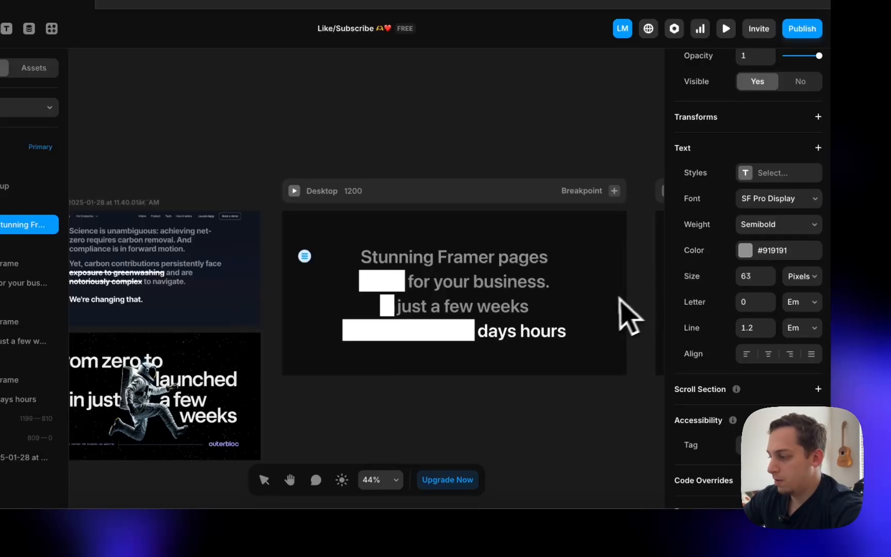
key("BackSpace")
key("BackSpace")
key("BackSpace")
key("BackSpace")
key("BackSpace")
type("sites")
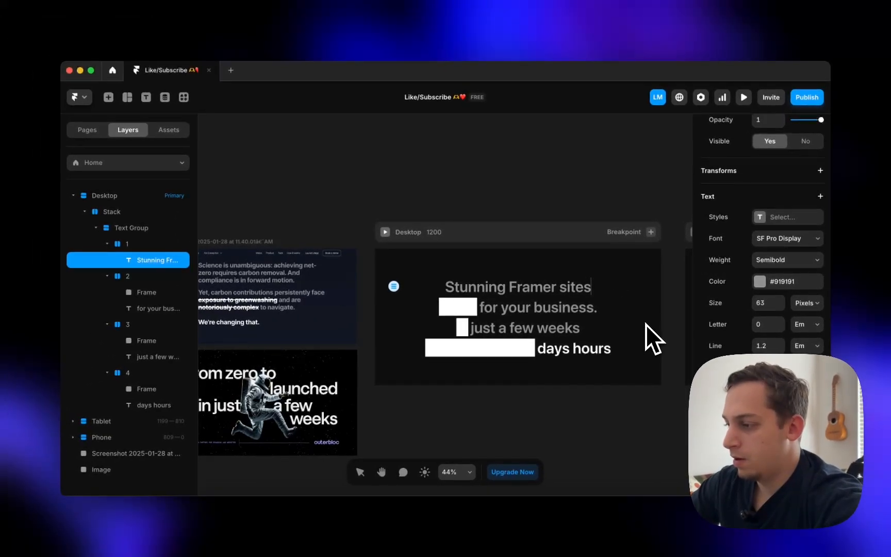
scroll(592, 358, "left", 3)
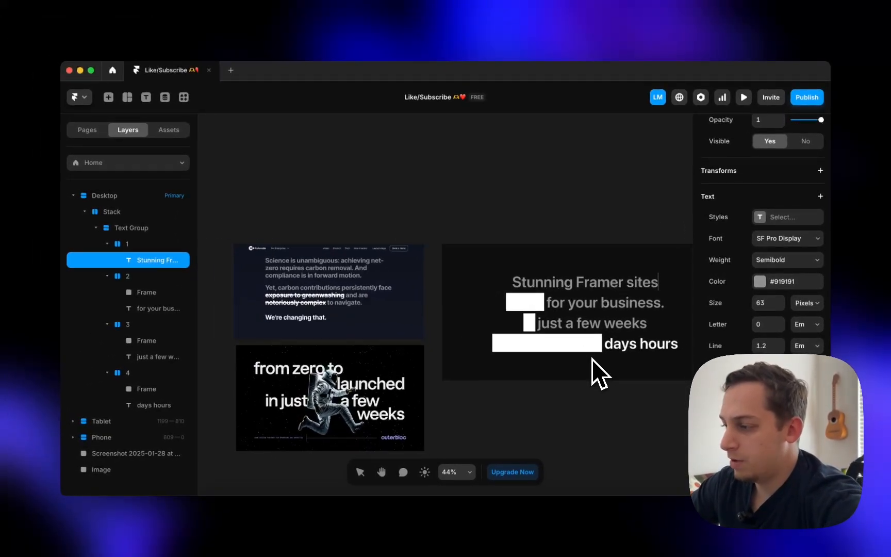
key("Escape")
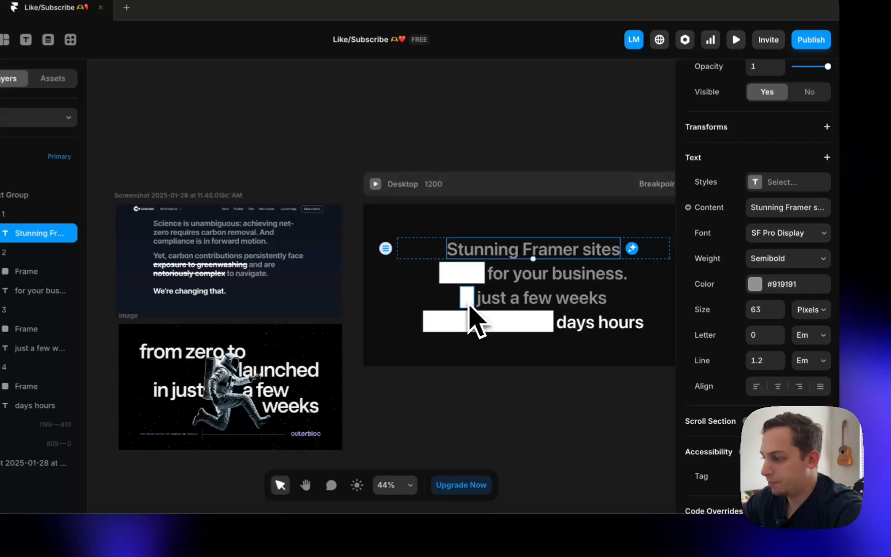
- Copy the small white frame from stack 3 into stack 1, before the text "Stunning Framer sites"
left_click(469, 305)
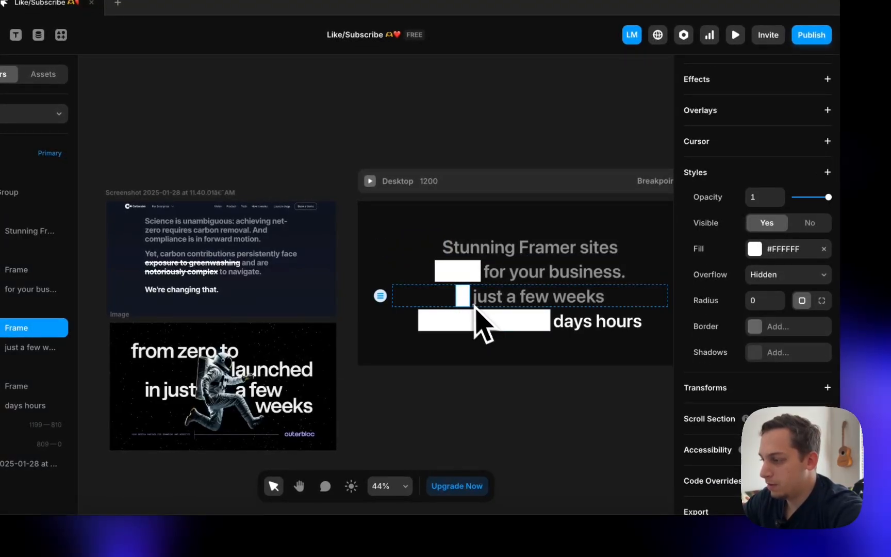
left_click(449, 254)
left_click(457, 303)
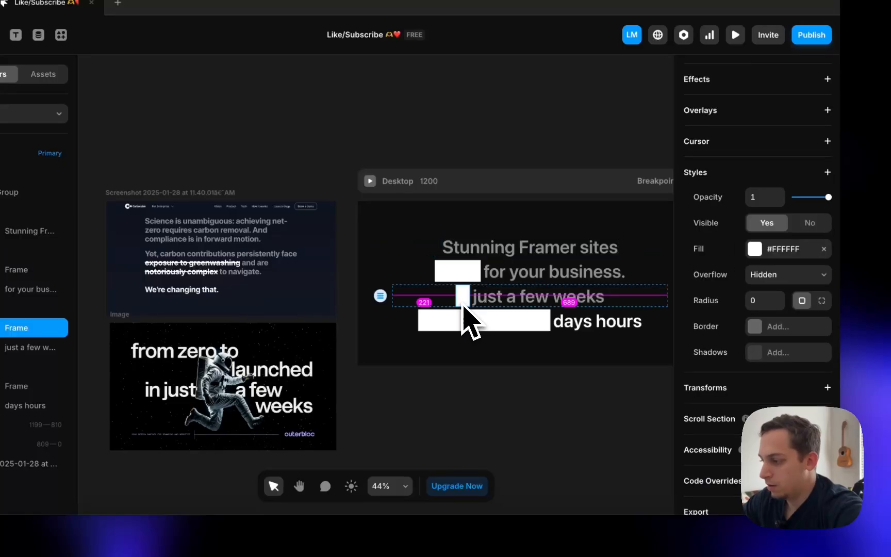
left_click_drag(464, 303, 443, 252)
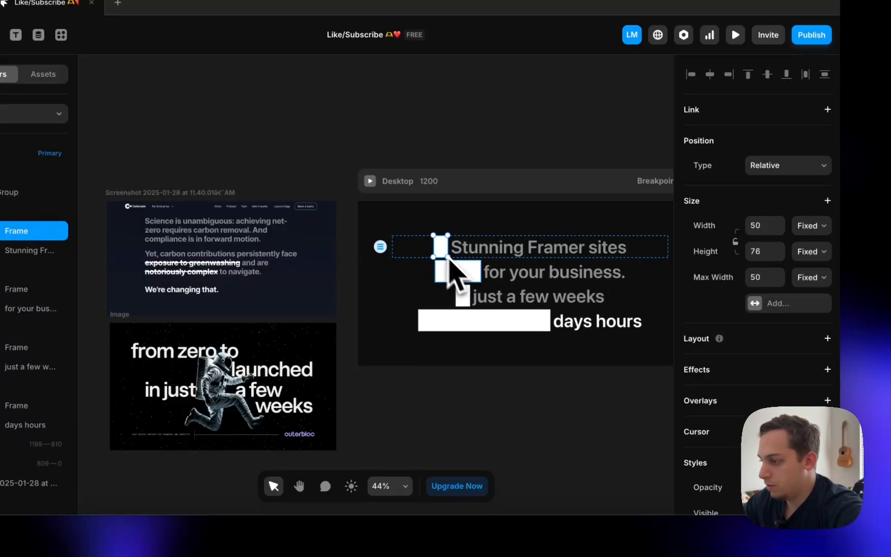
left_click(464, 302)
left_click(441, 249)
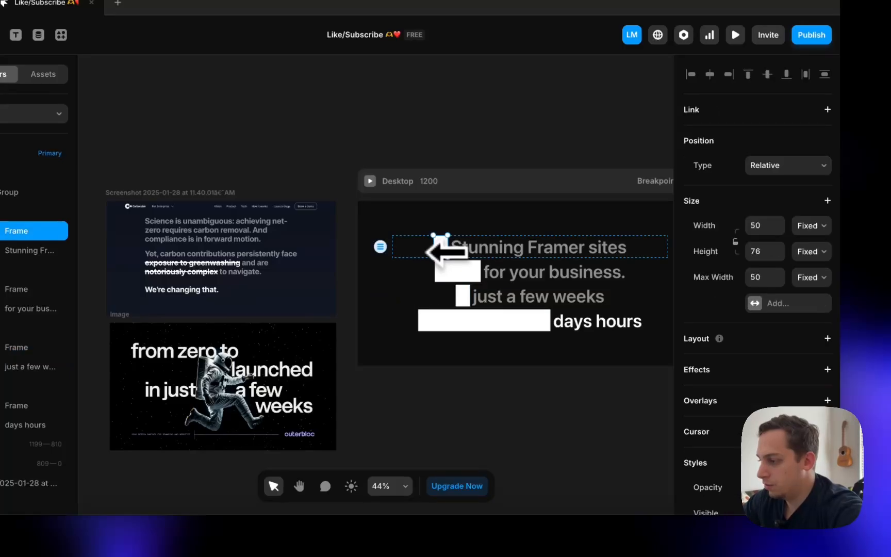
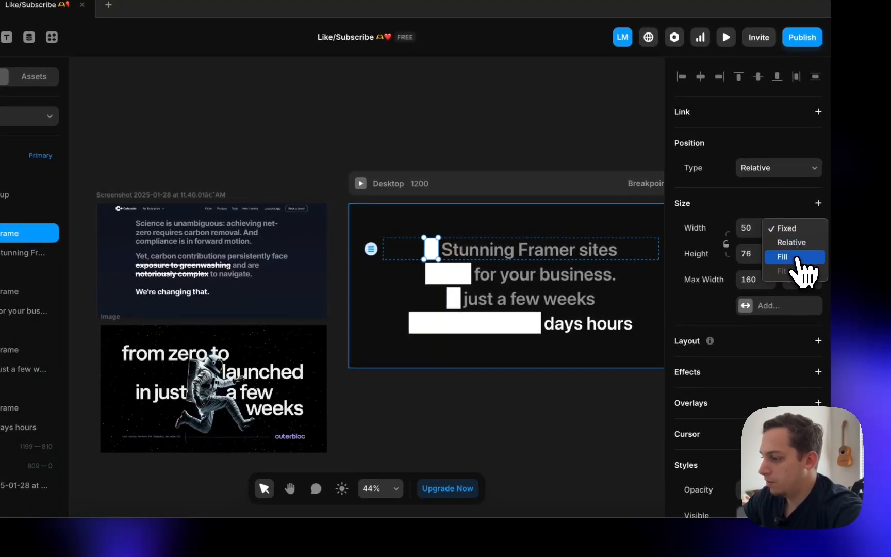
- Set the white frame in stack 1 to Fill width with a max width of 160
left_click(799, 257)
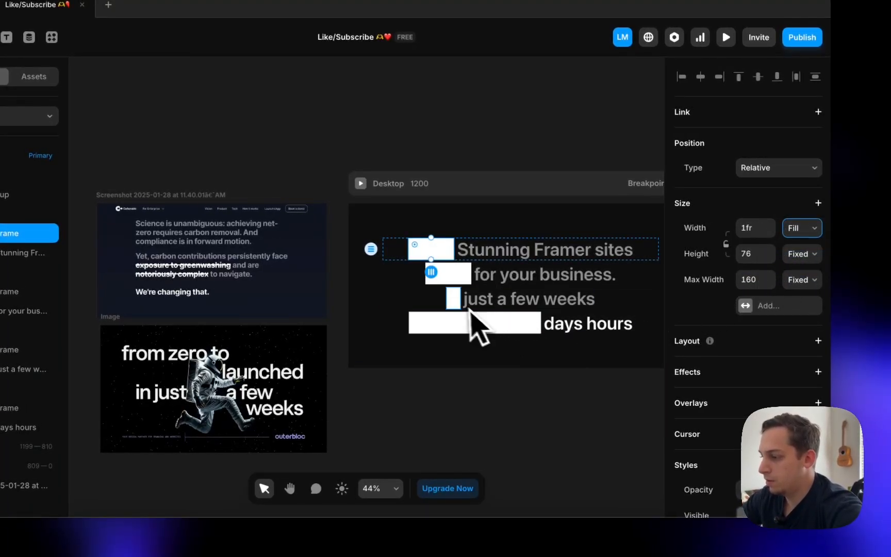
type("19")
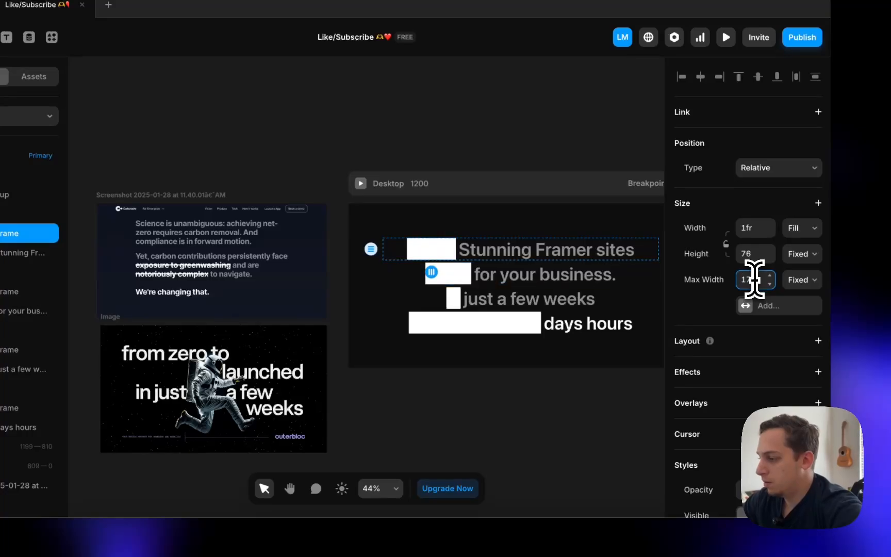
key("BackSpace")
type("7")
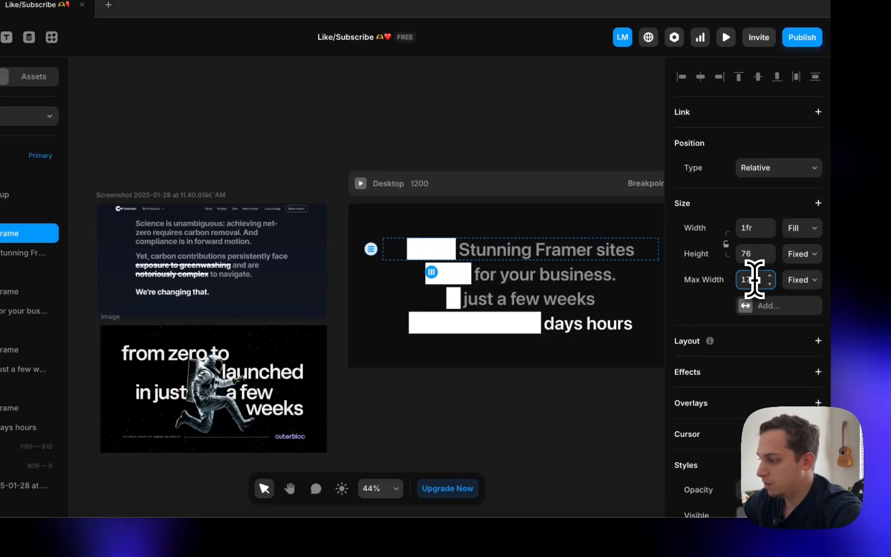
type("0")
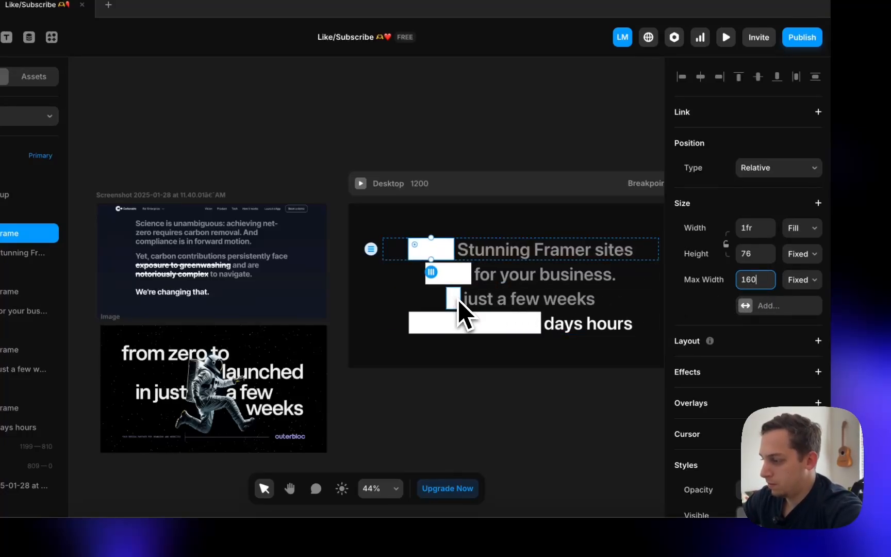
left_click(455, 298)
key("Delete")
left_click(434, 303)
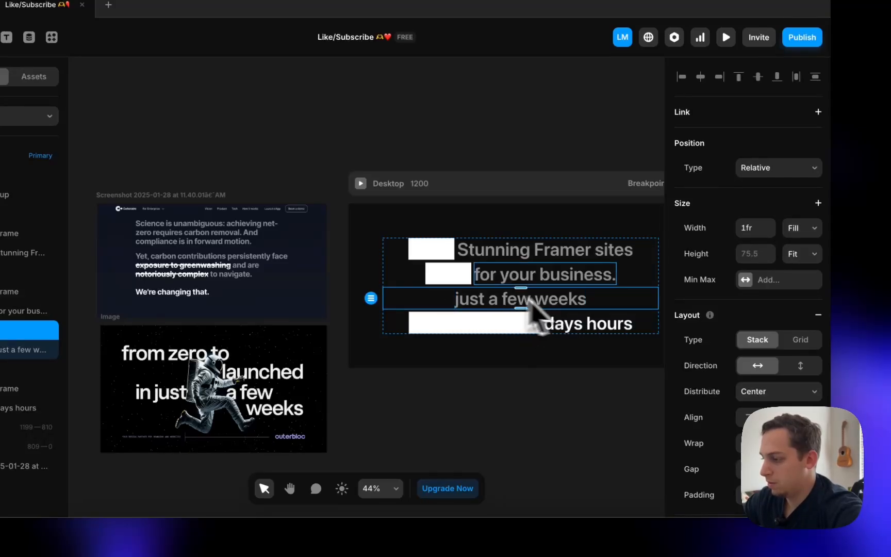
key("super+z")
- Move the white frame in stack 3 behind the text "just a few weeks" and set its max width to 190
left_click_drag(452, 295, 587, 293)
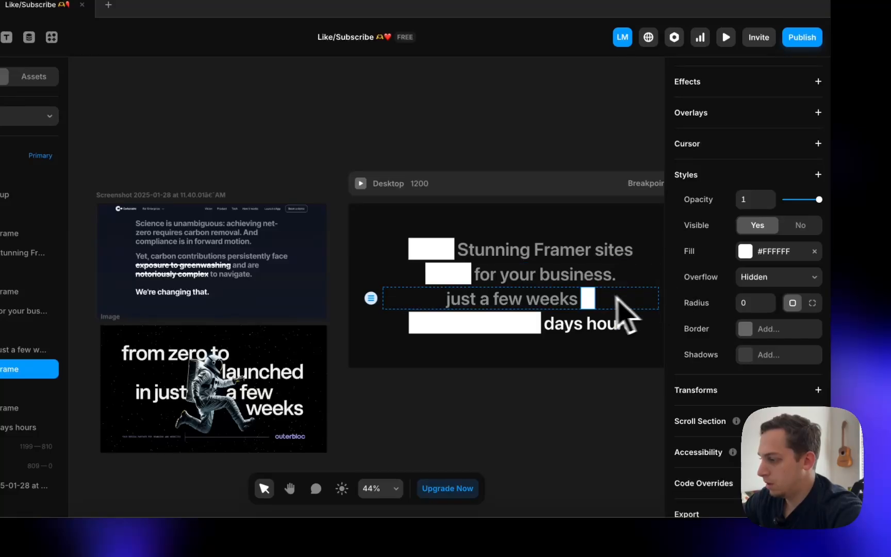
scroll(756, 272, "up", 5)
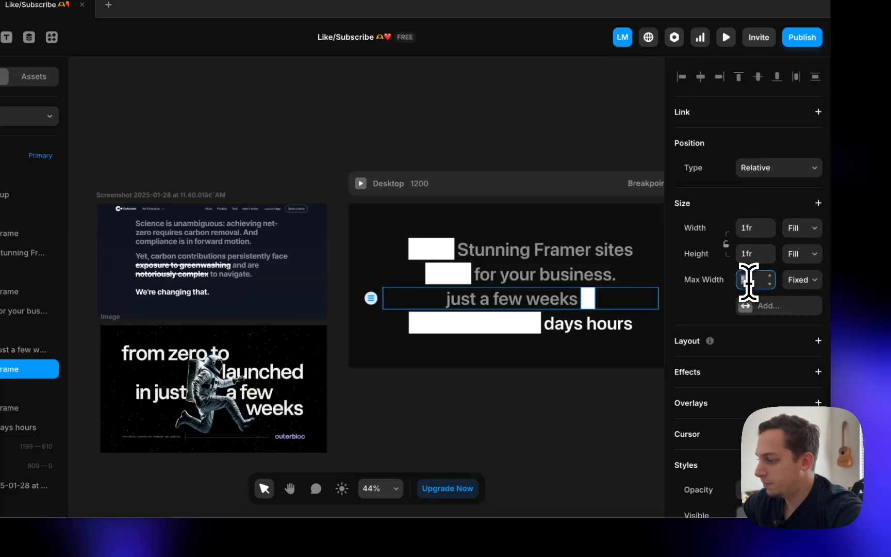
type("90")
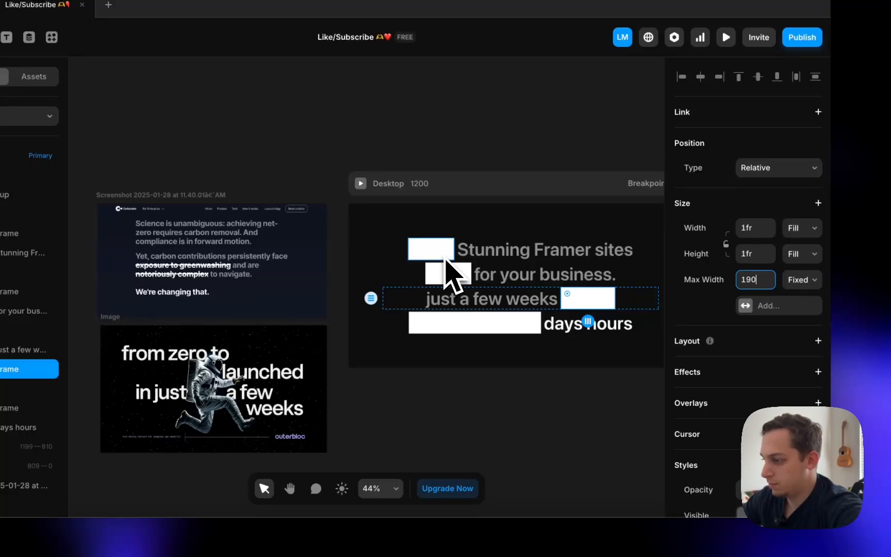
- Move the white frame in stack 1 behind "Stunning Framer sites" and reduce its max width to 0
left_click_drag(437, 255, 609, 271)
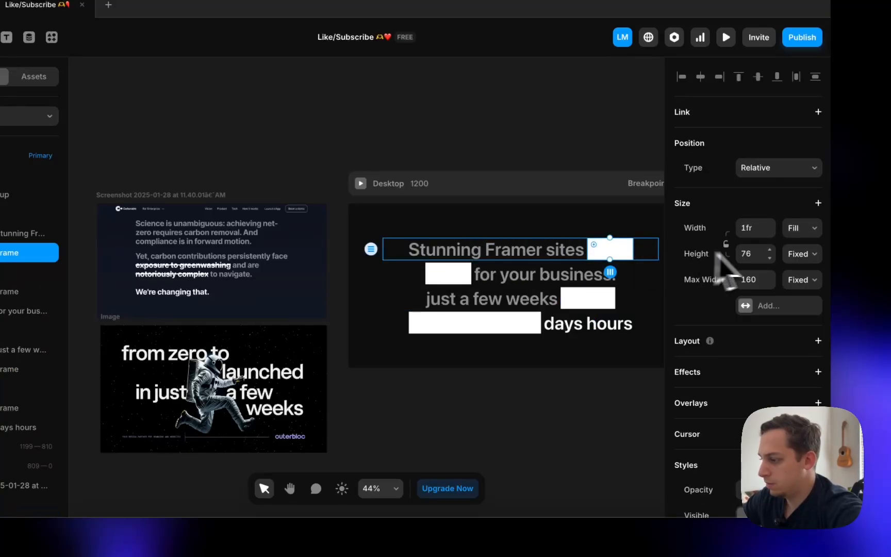
key("shift+Down")
key("shift+Down")
key("shift+Down")
key("shift+Down")
key("shift+Down")
key("shift+Down")
key("shift+Down")
key("shift+Down")
key("shift+Down")
key("shift+Down")
key("shift+Down")
key("shift+Down")
key("shift+Down")
key("shift+Down")
key("shift+Down")
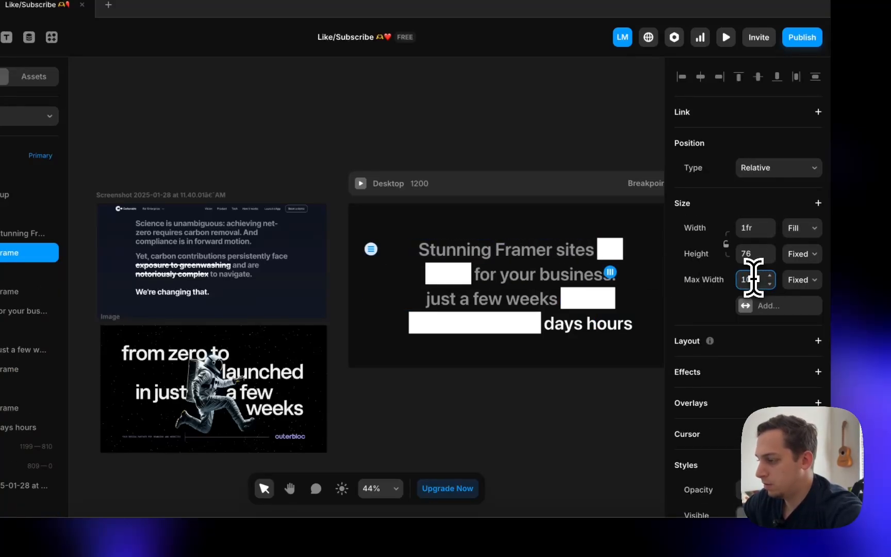
key("shift+Down")
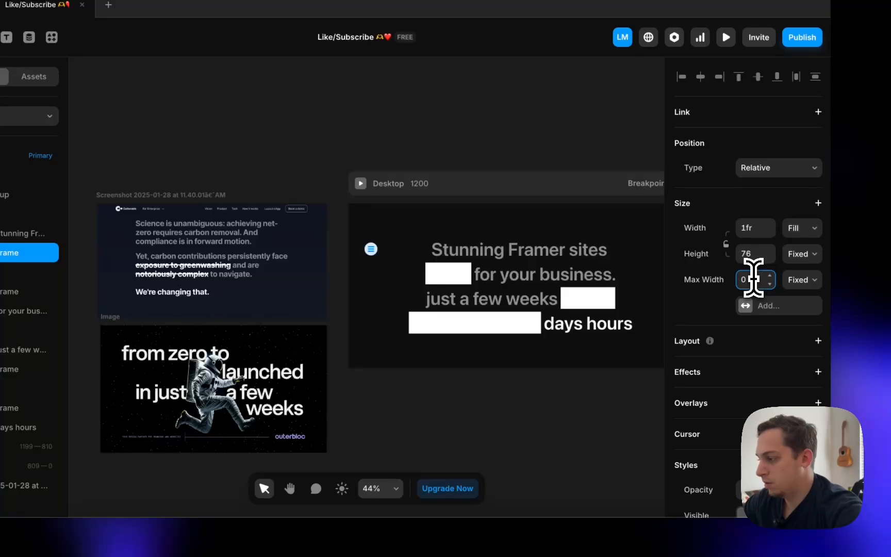
left_click(593, 400)
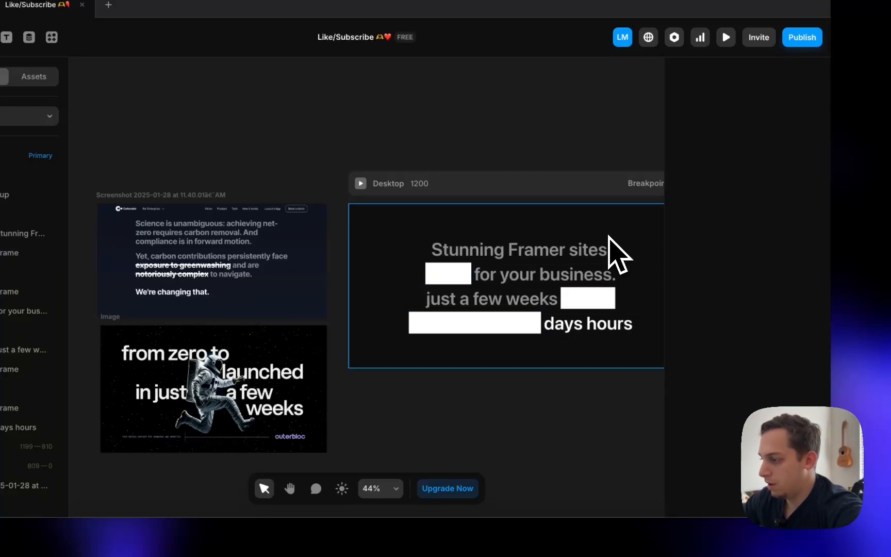
- Delete the zero-width frame from stack 1
left_click(610, 252)
left_click(5, 254)
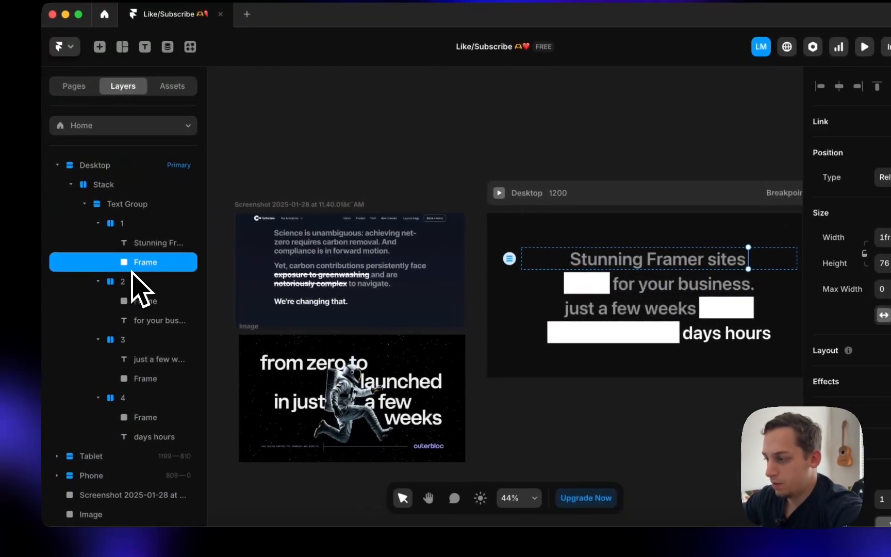
key("Delete")
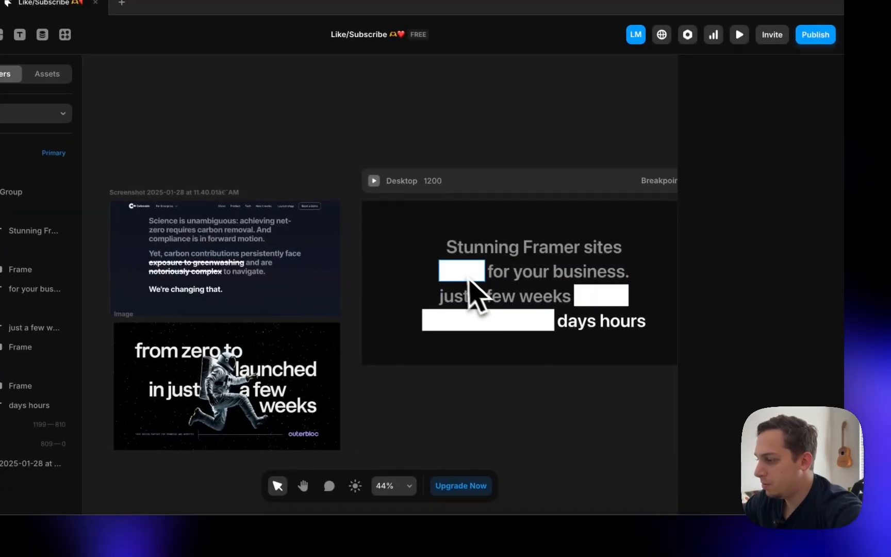
- Raise the max width of stack 3's white frame until its line matches the last line's width, and change its text to "In just a few weeks"
left_click(495, 297)
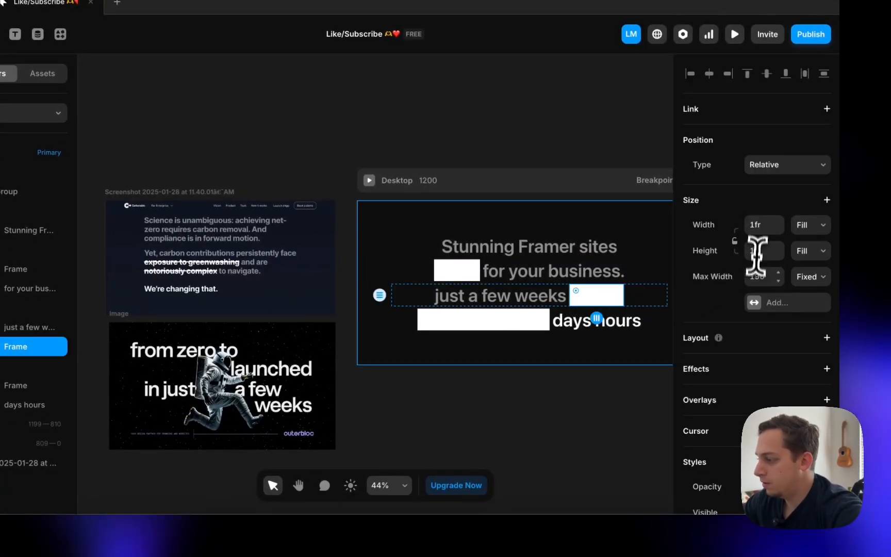
key("shift+Up")
key("shift+Up")
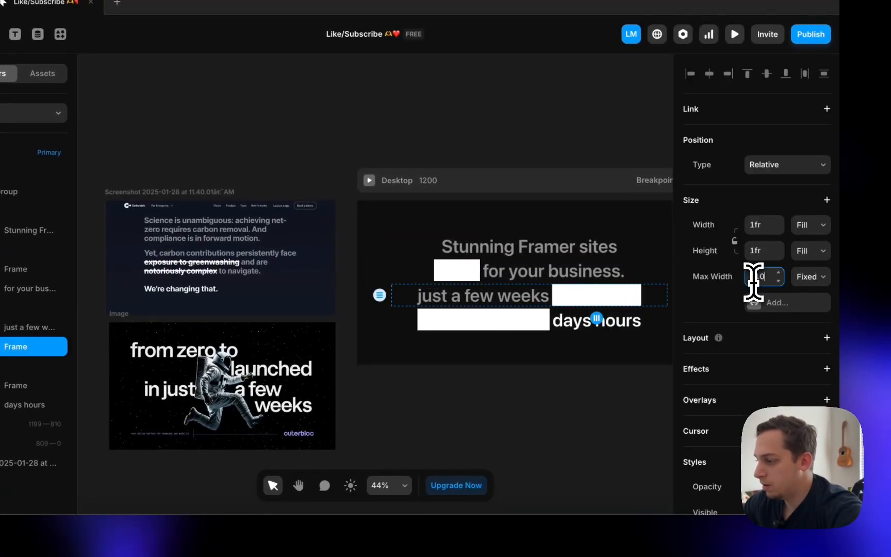
double_click(422, 295)
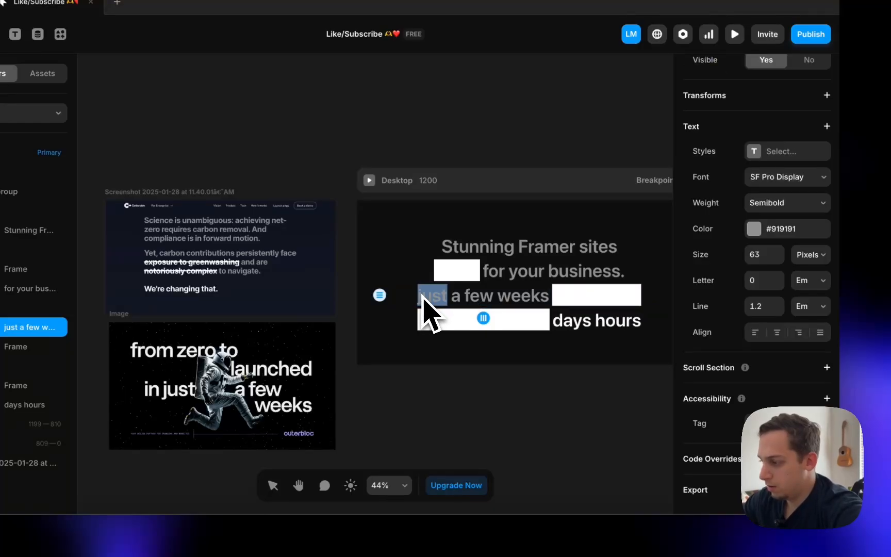
type("In")
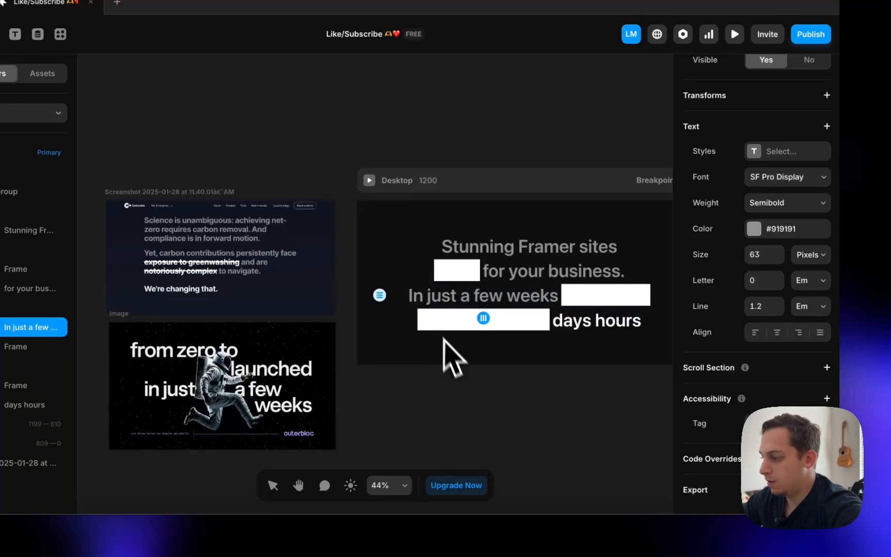
key("Escape")
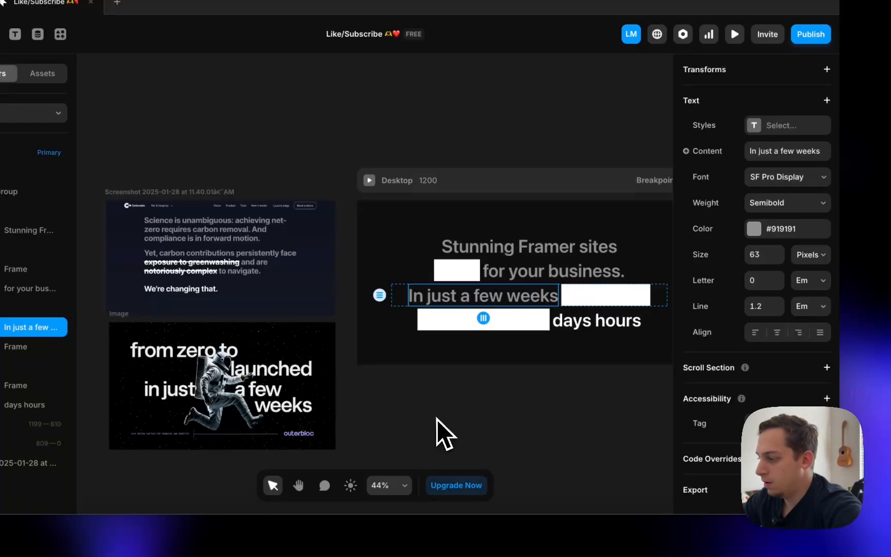
double_click(511, 298)
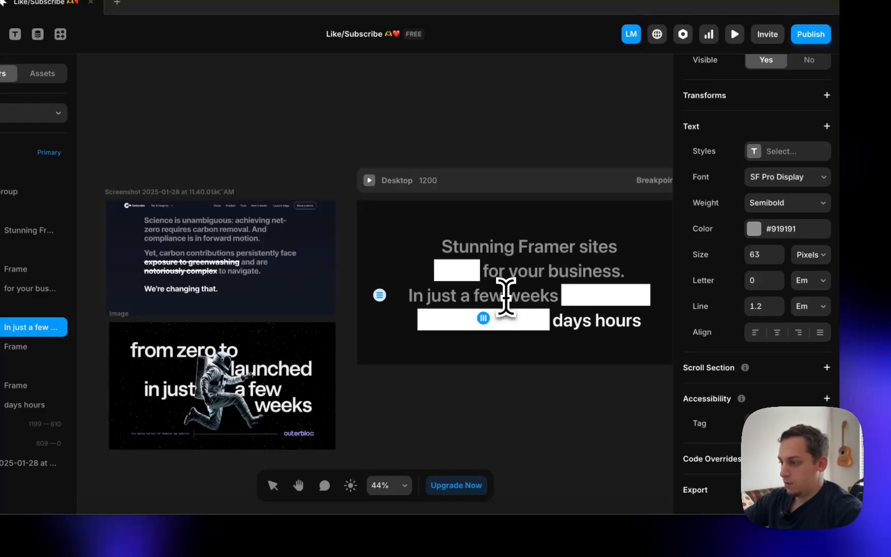
key("Escape")
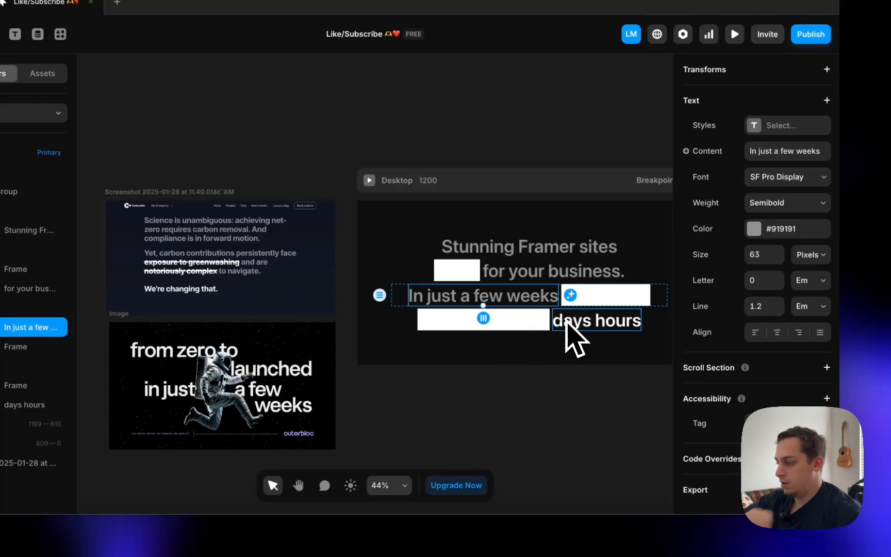
- Reduce the maximum width of the white frame before "days hours" until it is slightly narrower than the second line's frame
left_click(537, 326)
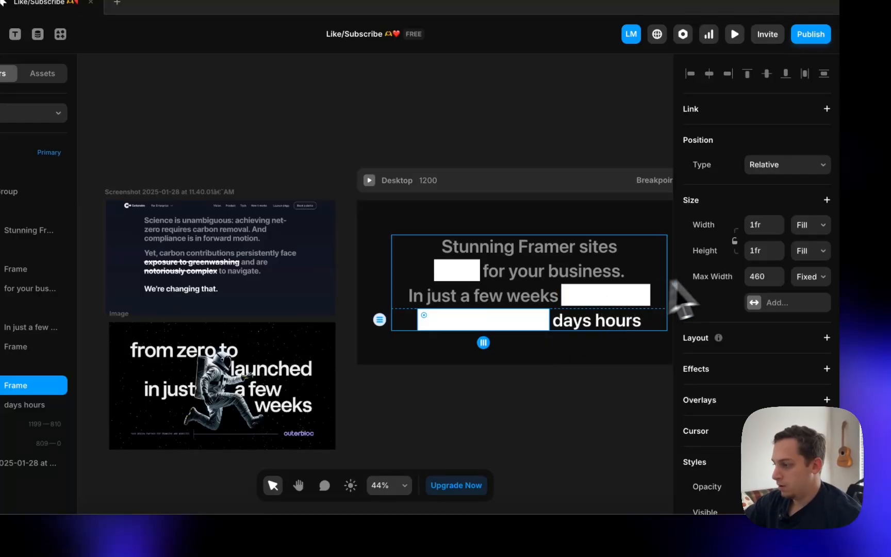
key("shift+Down")
key("shift+Down")
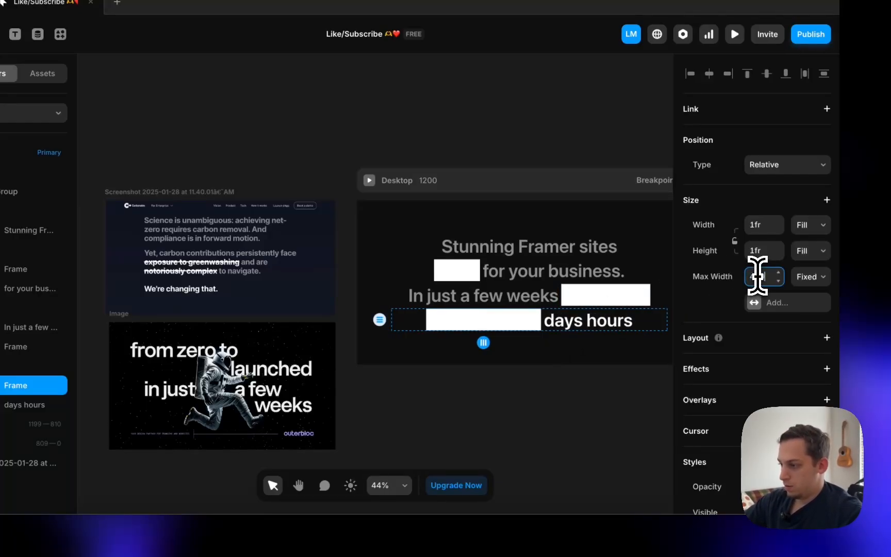
key("shift+Down")
key("shift+Down")
key("shift+Down")
key("shift+Down")
key("shift+Down")
key("shift+Down")
key("shift+Down")
key("shift+Down")
key("shift+Down")
key("shift+Down")
key("shift+Down")
key("shift+Down")
key("shift+Down")
key("shift+Down")
key("shift+Down")
key("shift+Down")
key("shift+Down")
key("shift+Down")
key("shift+Down")
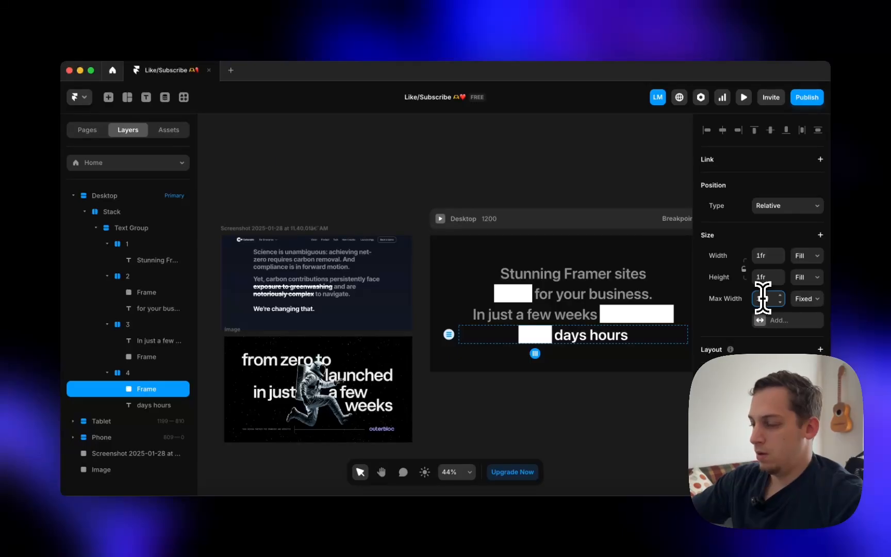
- Look over the headline layout in the desktop, tablet and phone breakpoints
left_click(584, 429)
scroll(576, 416, "right", 10)
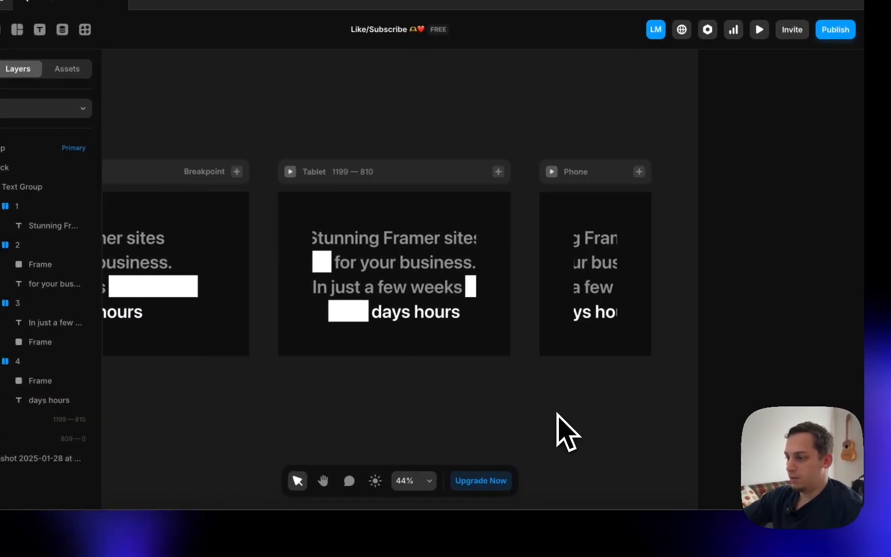
scroll(562, 425, "left", 10)
scroll(552, 397, "up", 2)
left_click(473, 299)
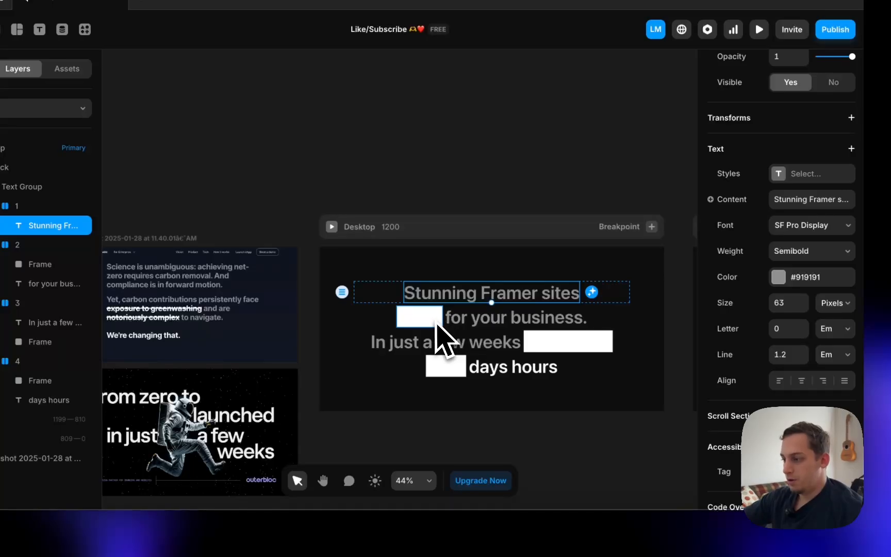
left_click(359, 330)
scroll(357, 347, "down", 5)
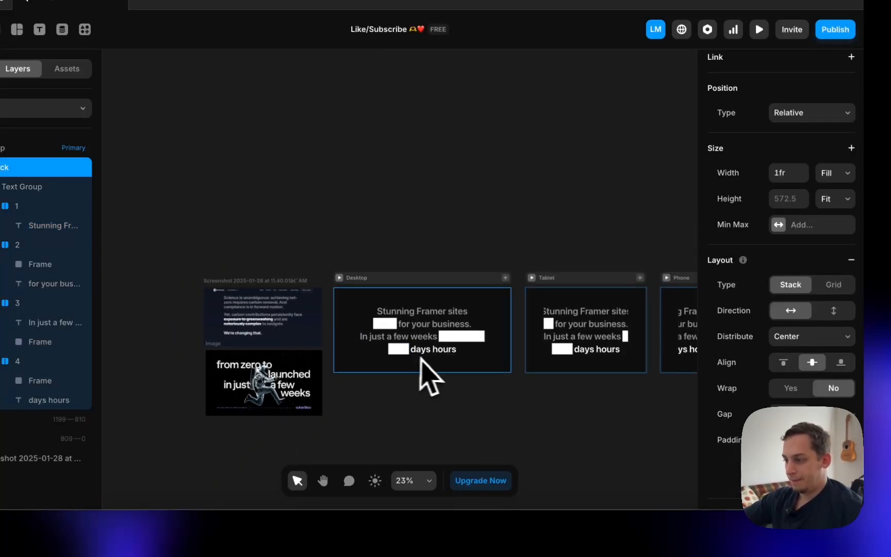
- Duplicate the "In just a few weeks" text onto the empty canvas below the desktop frame and shorten the copy to "weeks"
left_click(422, 339)
scroll(423, 340, "up", 5)
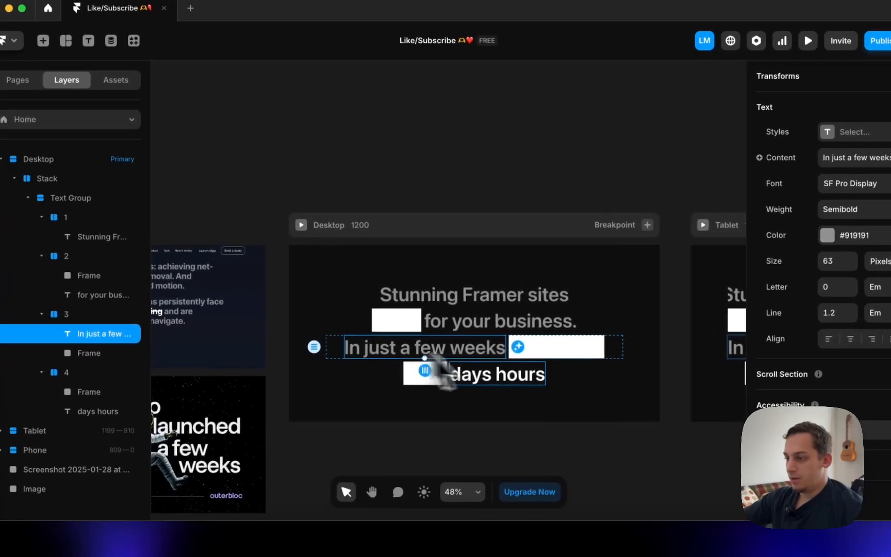
double_click(483, 355)
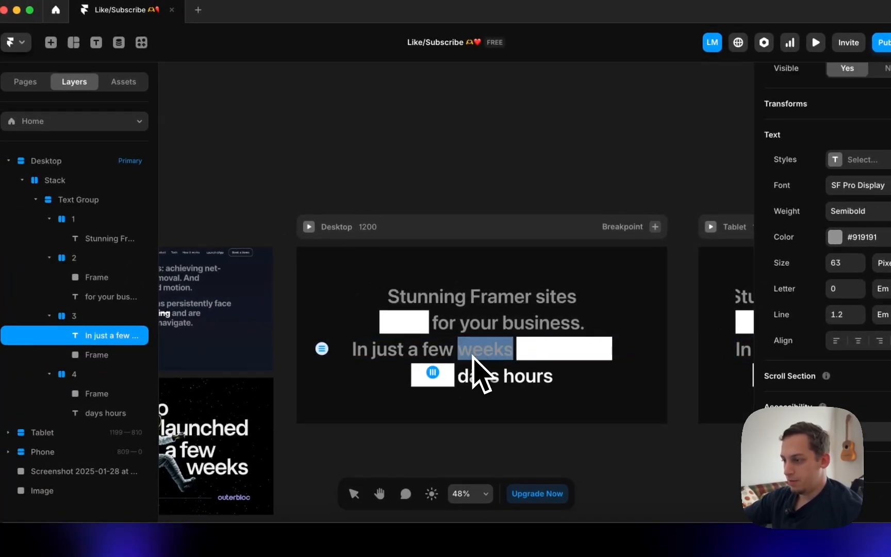
key("Escape")
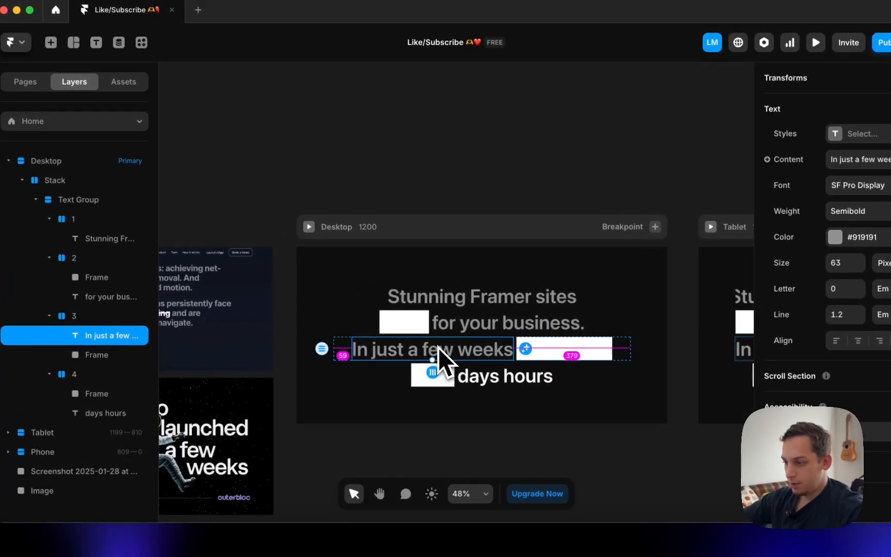
left_click_drag(438, 348, 361, 455)
scroll(442, 459, "left", 2)
double_click(478, 454)
key("BackSpace")
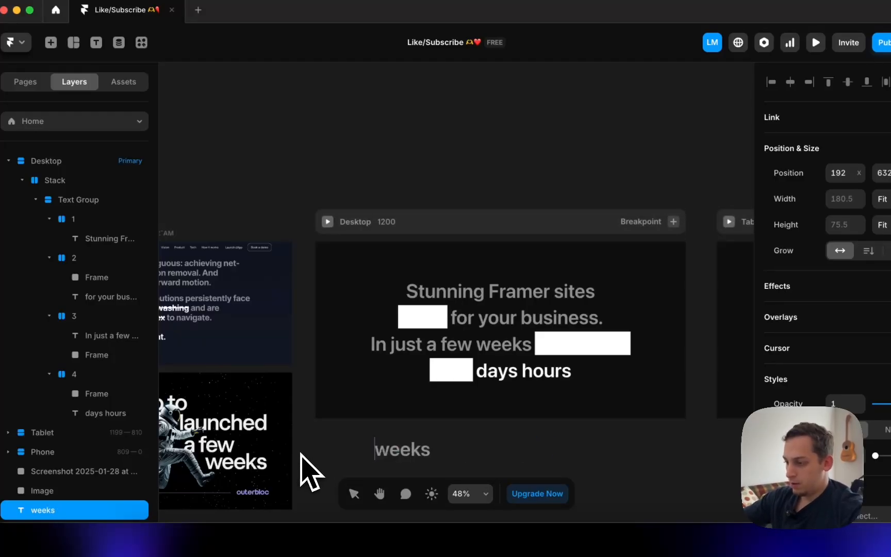
key("Escape")
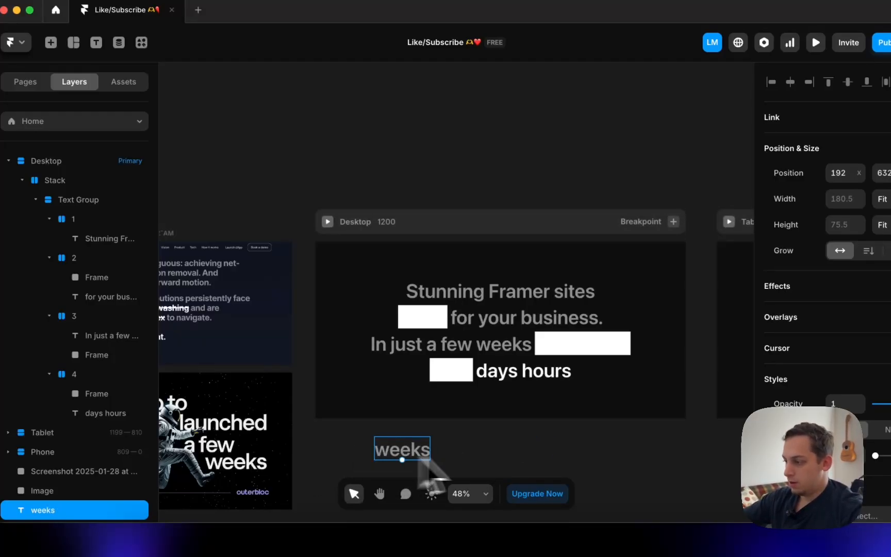
- Wrap the separate "weeks" text in a stack and turn it into a component named "Cross out"
right_click(388, 450)
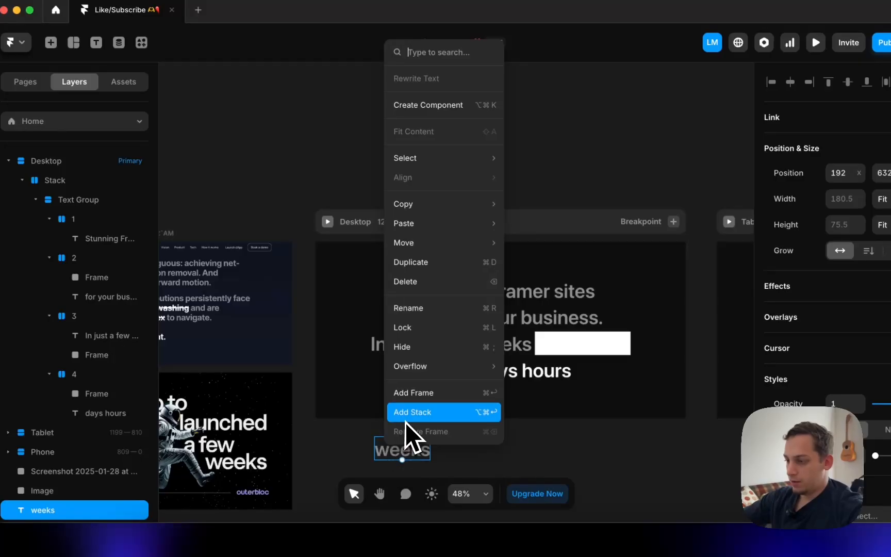
left_click(407, 414)
right_click(390, 428)
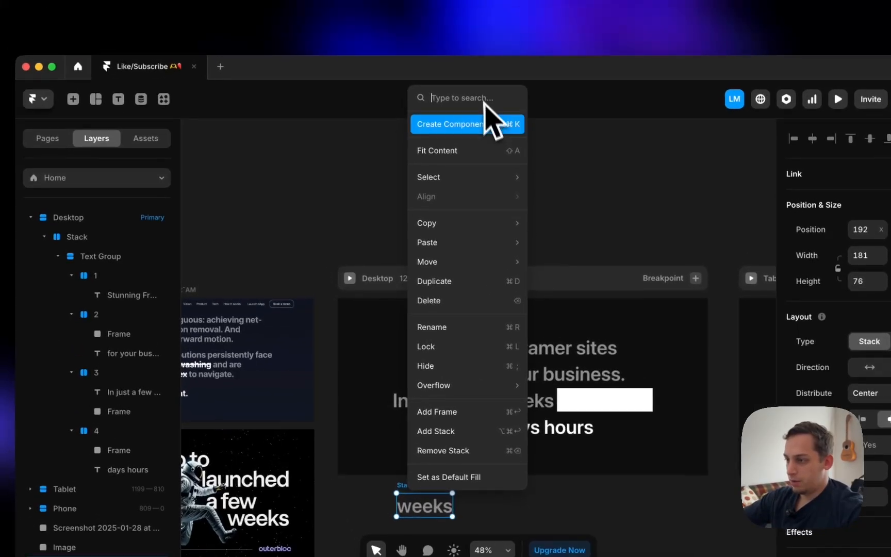
left_click(488, 67)
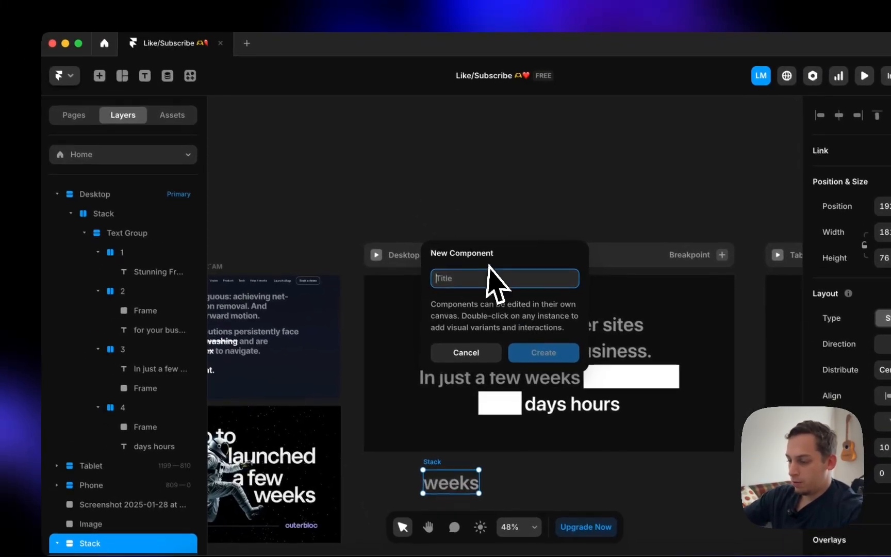
type("Cross")
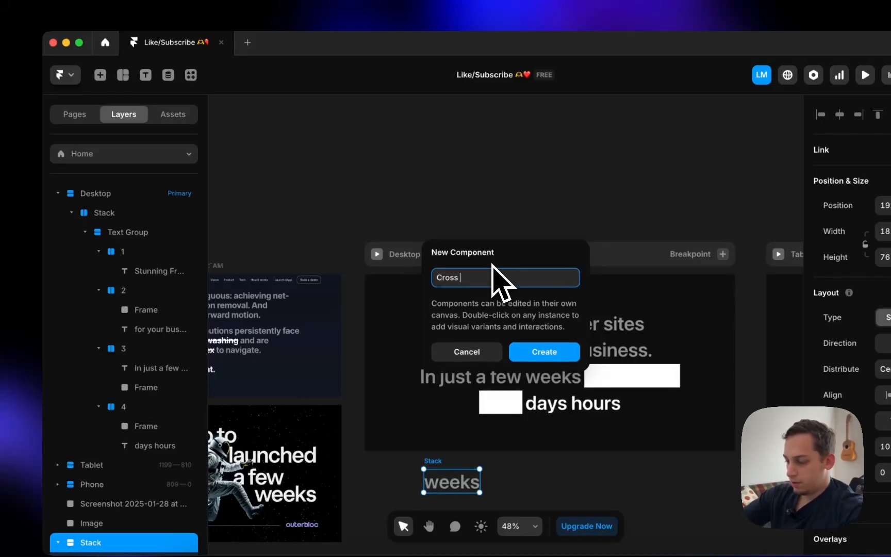
type(" out")
key("Return")
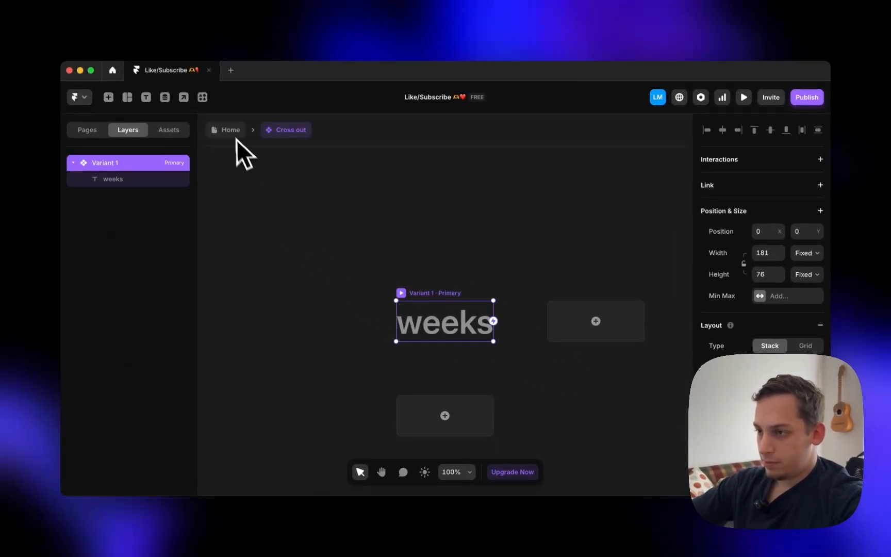
- Draw a small white vertical frame about 4 wide and 16 high beside the "weeks" text and round its corners
left_click(292, 343)
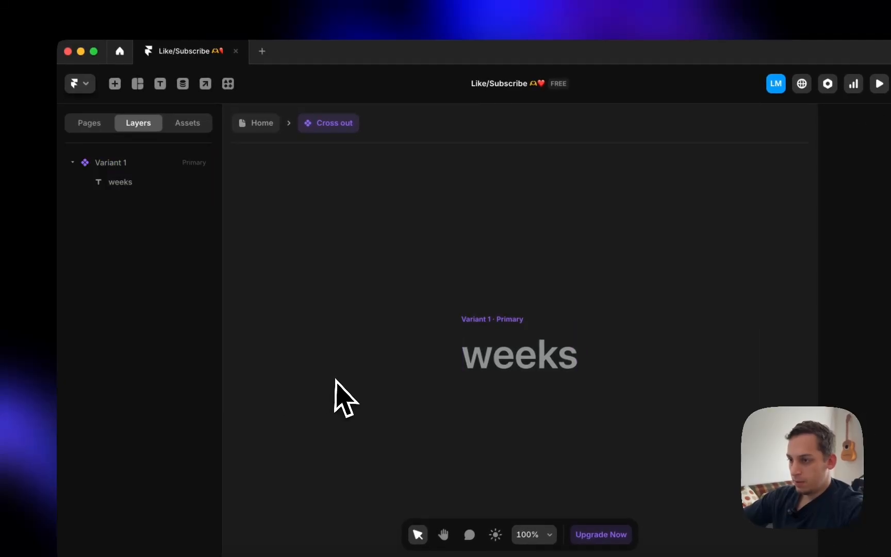
left_click(115, 84)
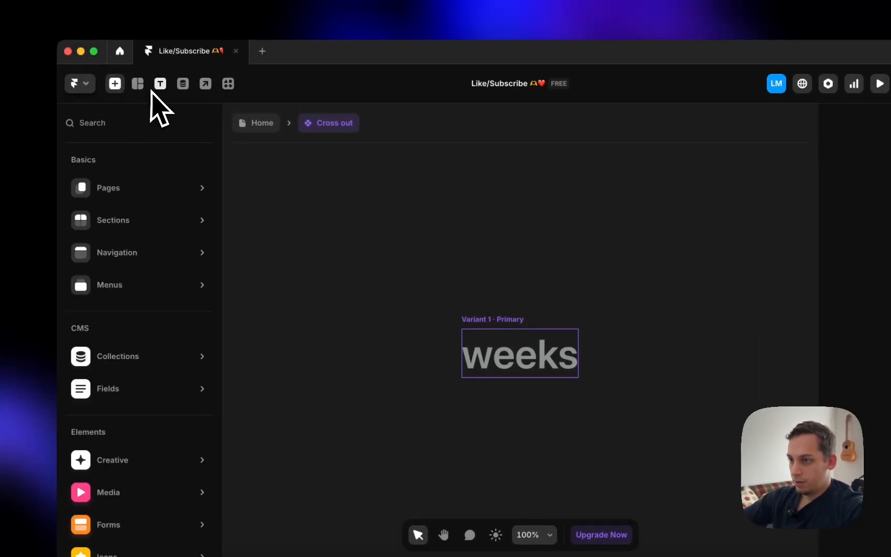
left_click(138, 84)
left_click(161, 124)
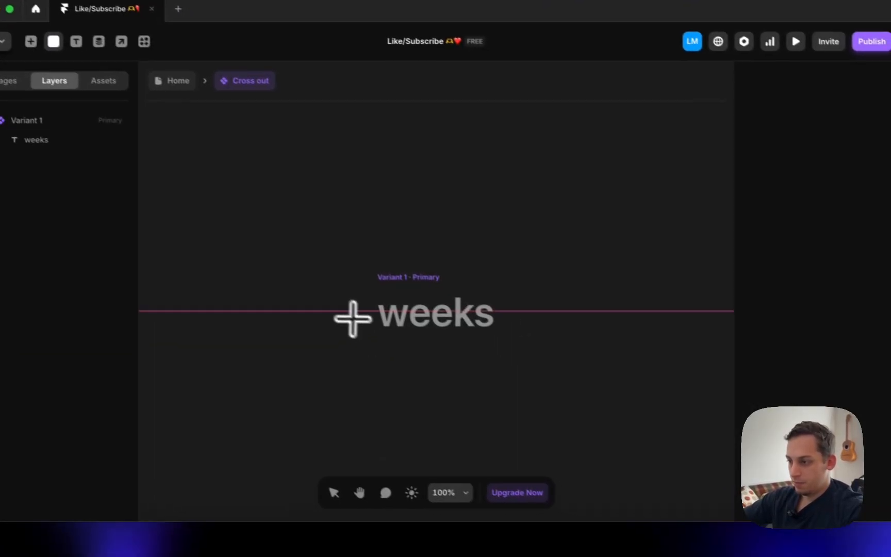
mouse_move(341, 311)
left_mouse_down()
mouse_move(344, 322)
mouse_move(328, 315)
left_mouse_up()
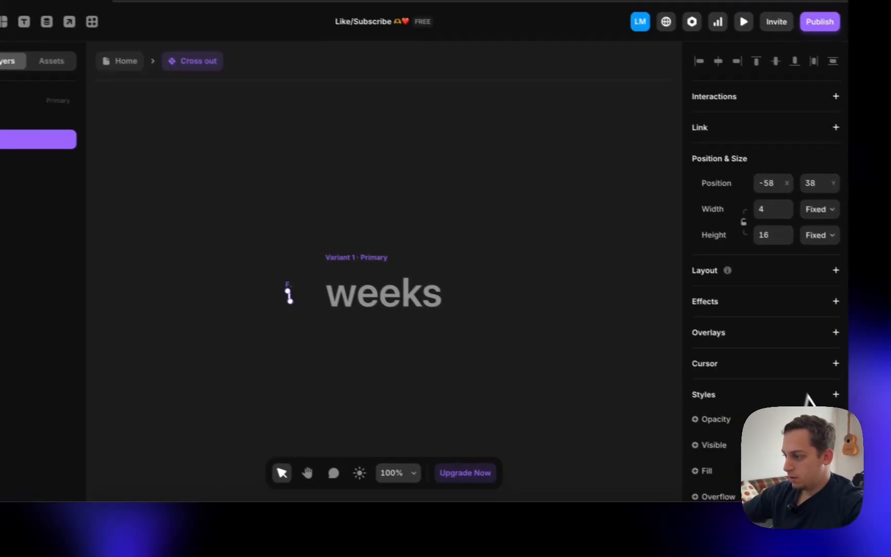
scroll(807, 398, "down", 3)
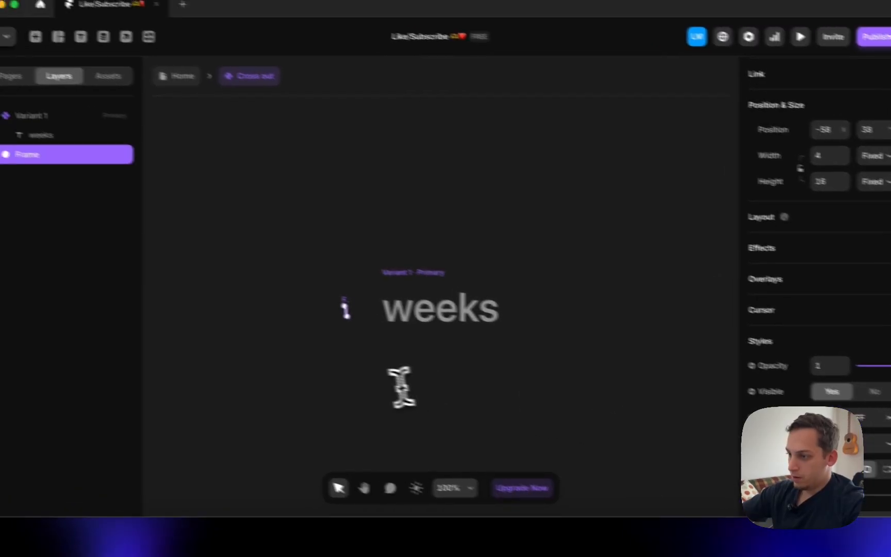
scroll(287, 310, "up", 3)
- Nest the small frame inside Variant 1 above the "weeks" layer and set its position type to Absolute
left_click_drag(389, 317, 451, 305)
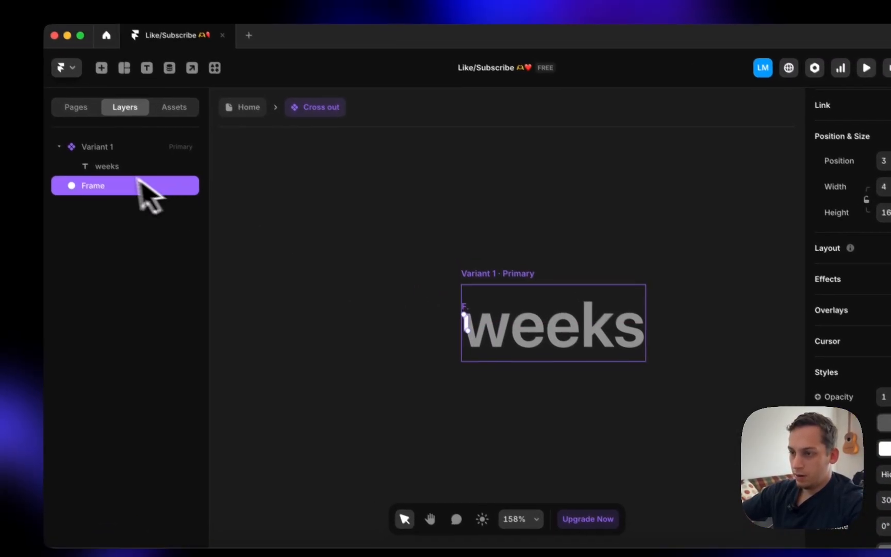
left_click_drag(87, 166, 110, 170)
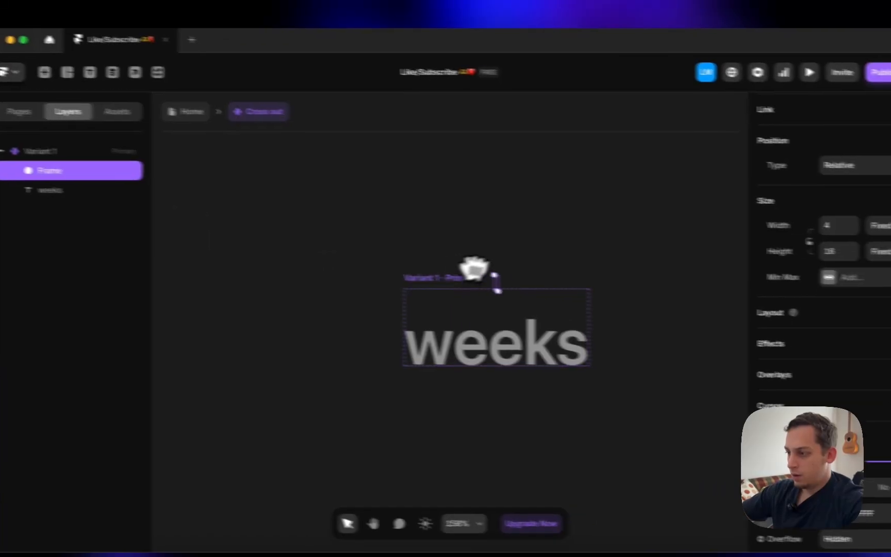
left_click(802, 167)
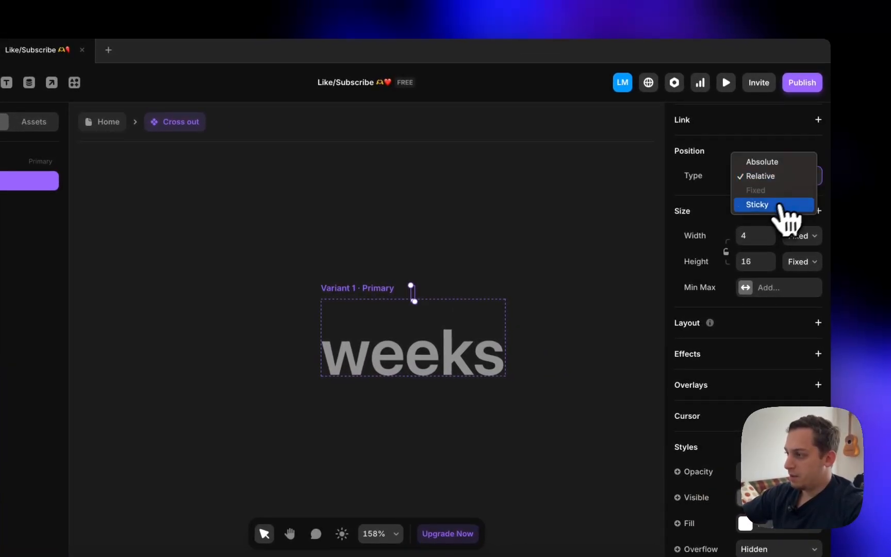
left_click(762, 163)
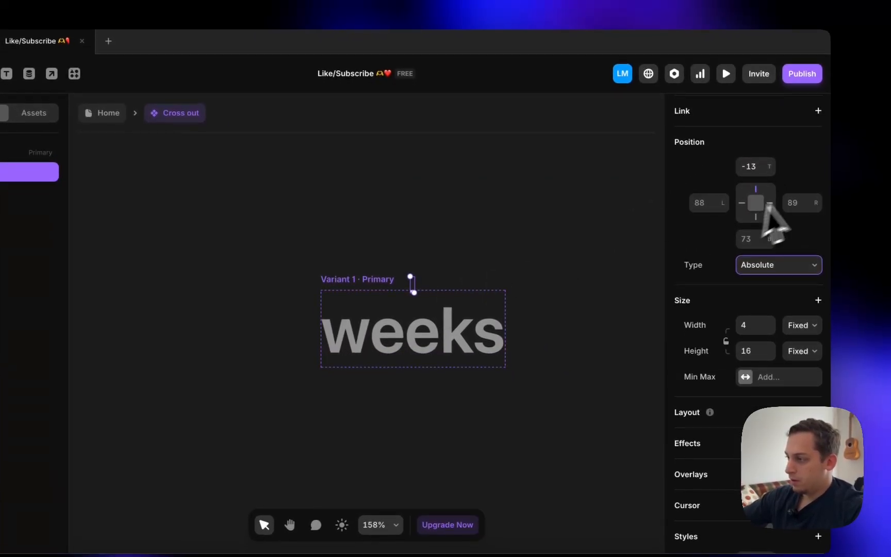
- Set the small frame's top and left offsets to 0, and move it down the variant's edge to the text's mid-height
left_click(758, 166)
type("0")
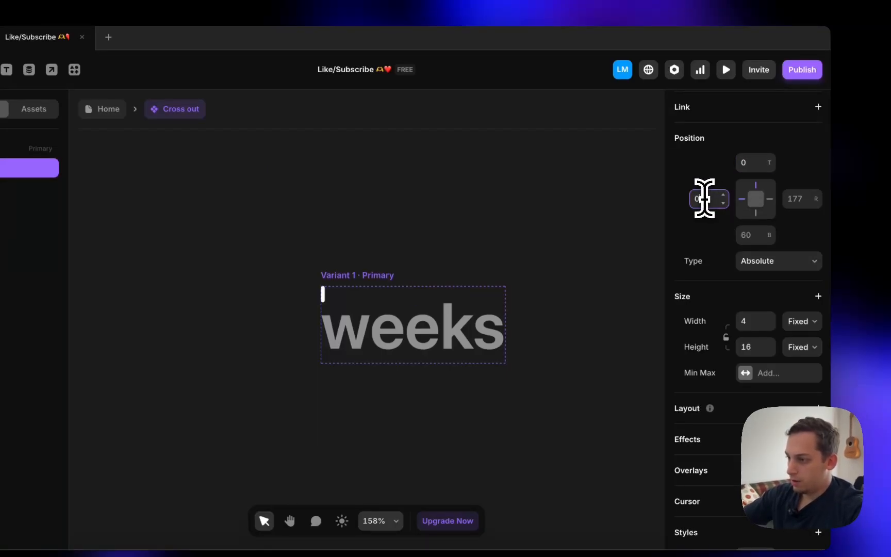
left_click(748, 202)
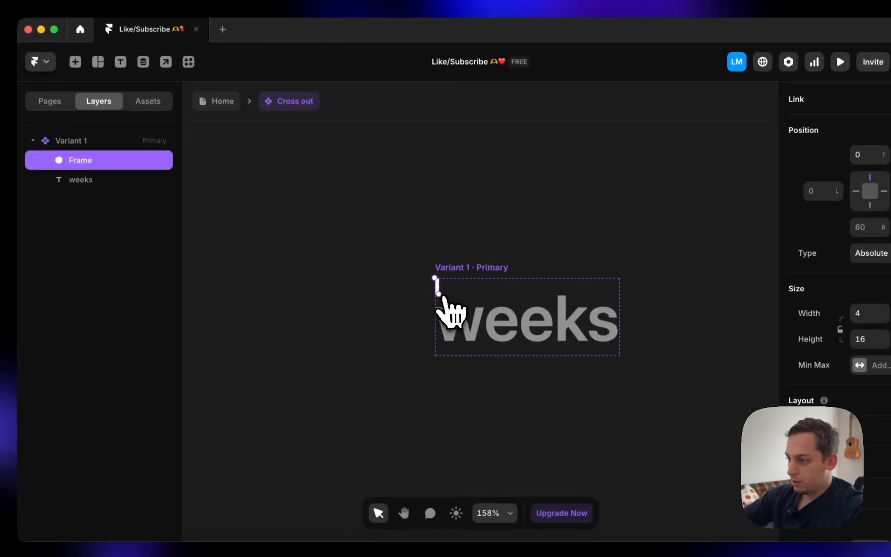
left_click_drag(323, 298, 323, 304)
left_click_drag(446, 313, 447, 321)
left_click(376, 344)
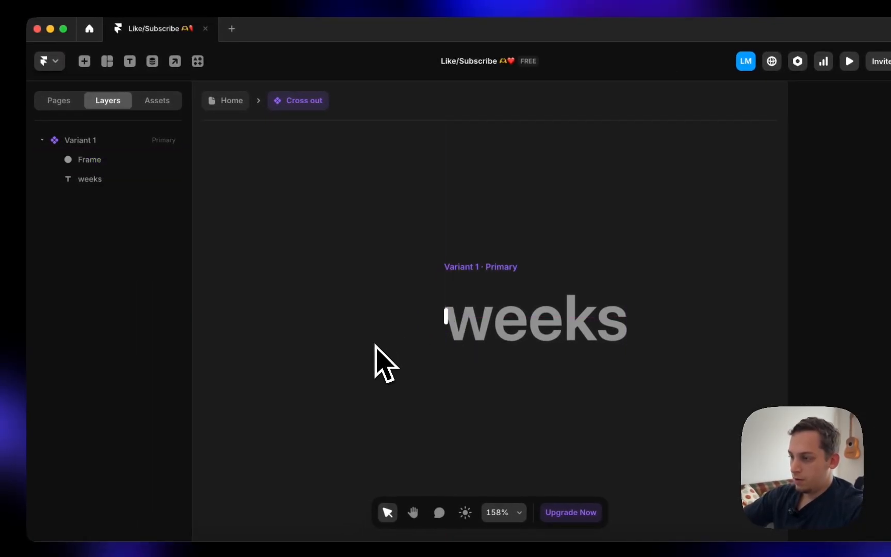
- Rename the primary variant of the component as "0"
left_click(463, 278)
double_click(113, 173)
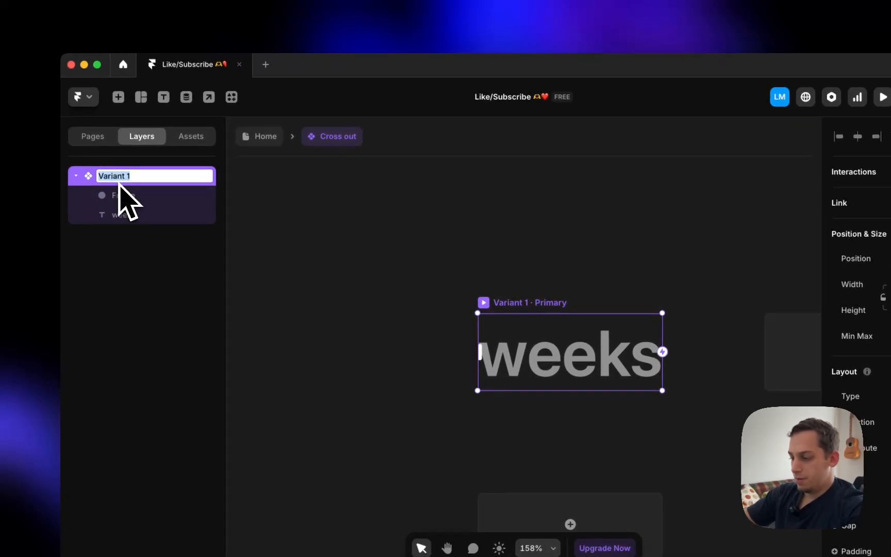
type("N")
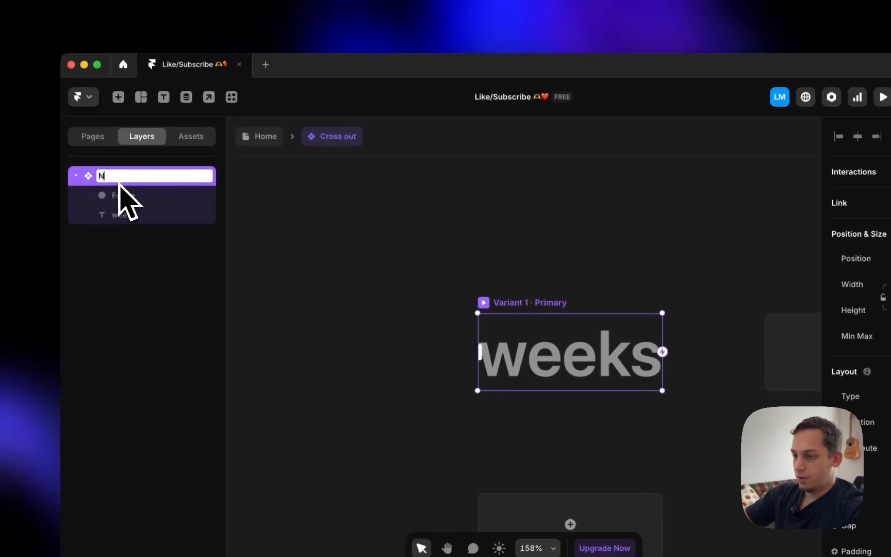
key("BackSpace")
type("0")
key("Return")
- Add a second variant beside the primary variant "0"
scroll(462, 351, "down", 1)
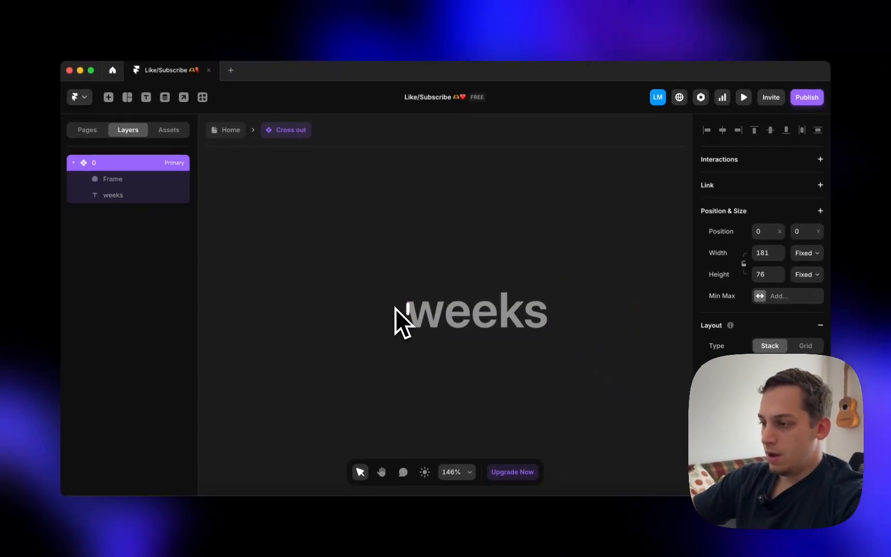
scroll(404, 318, "down", 5)
left_click(617, 318)
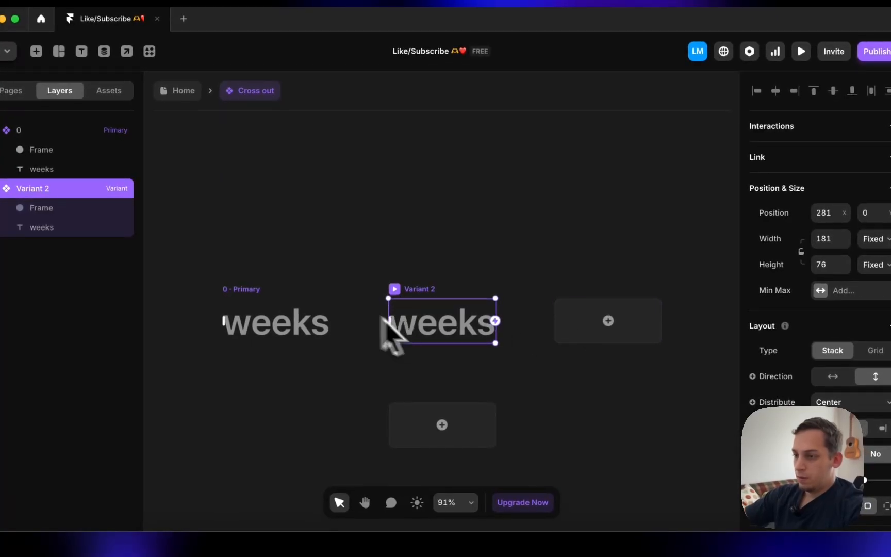
- Widen the small frame in Variant 2 to 180 so that it spans the word "weeks"
left_click(45, 209)
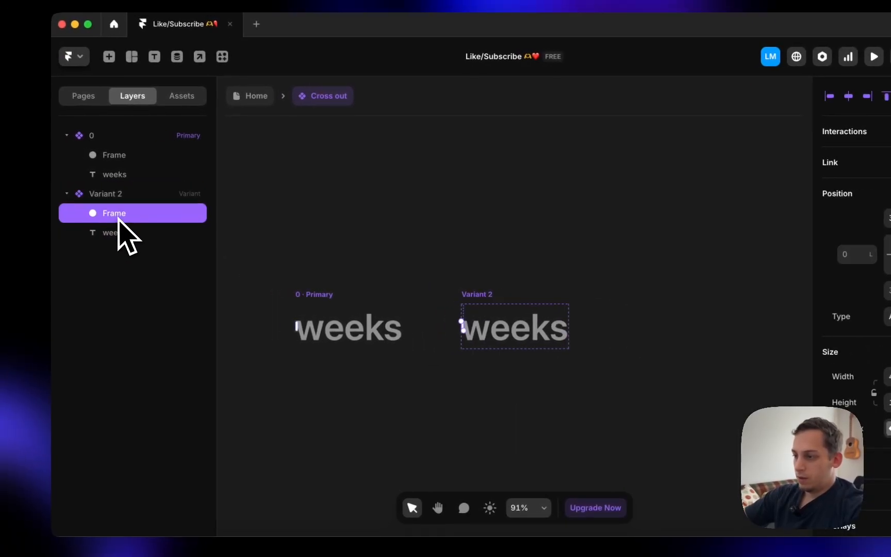
scroll(354, 317, "up", 4)
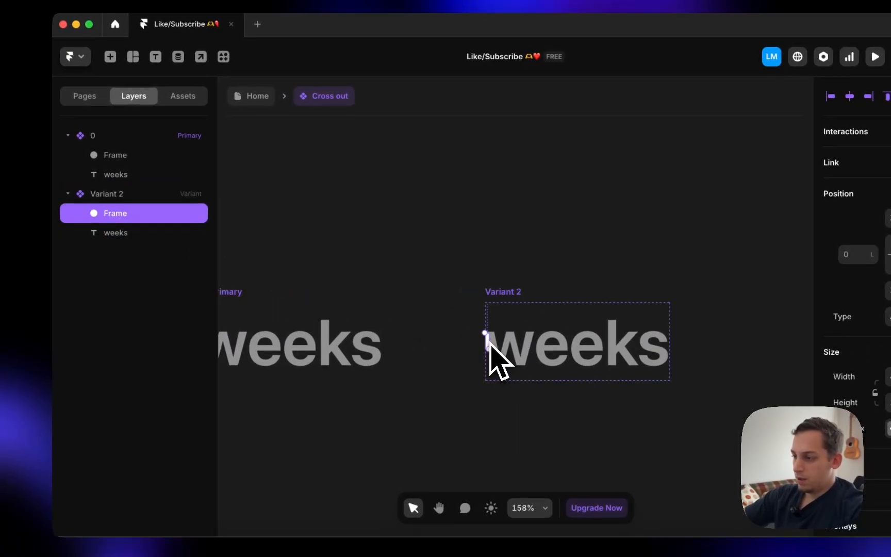
scroll(489, 344, "up", 4)
scroll(489, 357, "up", 4)
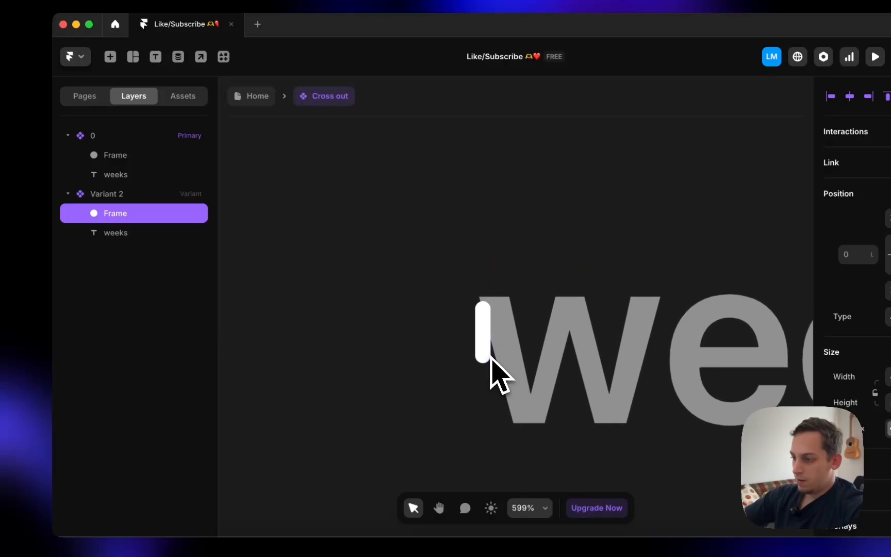
left_click_drag(490, 354, 859, 352)
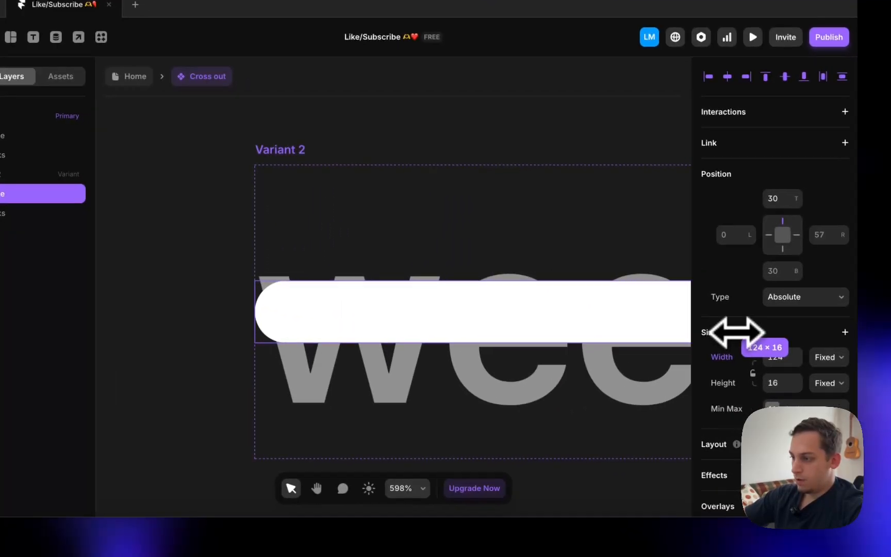
left_click_drag(738, 332, 605, 333)
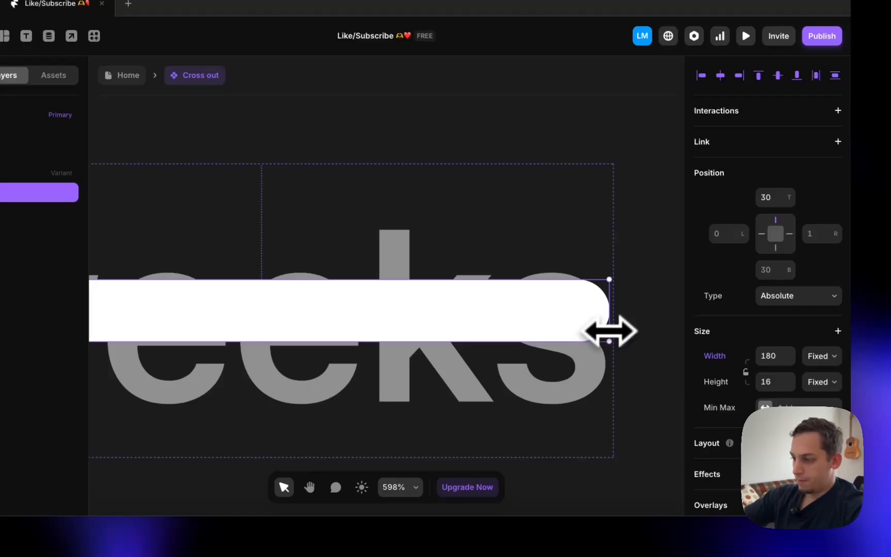
- Reduce the height of the frame in primary variant "0" to 10, keeping it at the text's mid-height with a top offset of 40
scroll(609, 331, "down", 10)
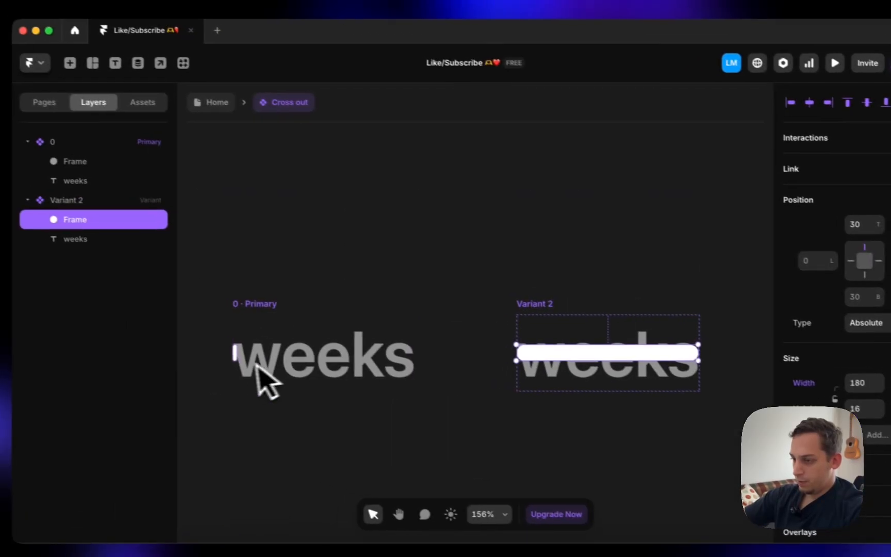
left_click(236, 356)
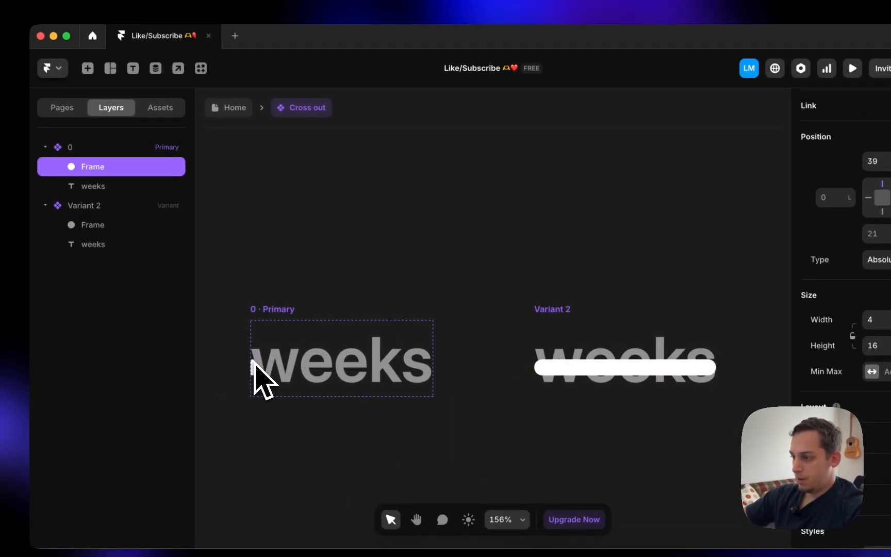
scroll(253, 367, "up", 5)
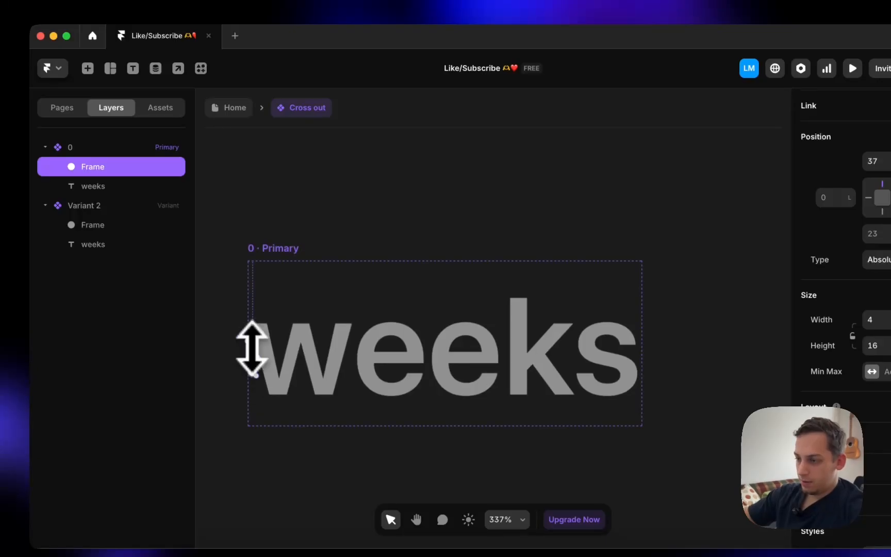
left_click_drag(250, 347, 251, 341)
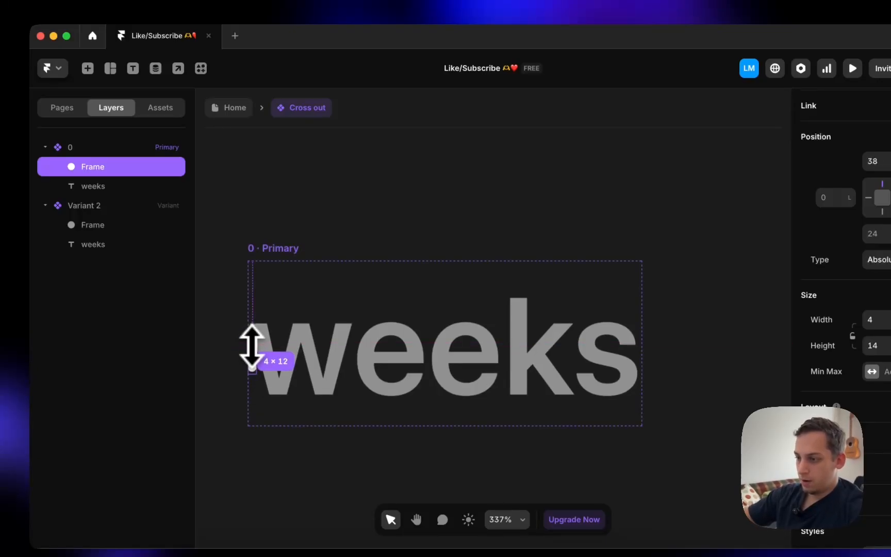
scroll(252, 348, "down", 6)
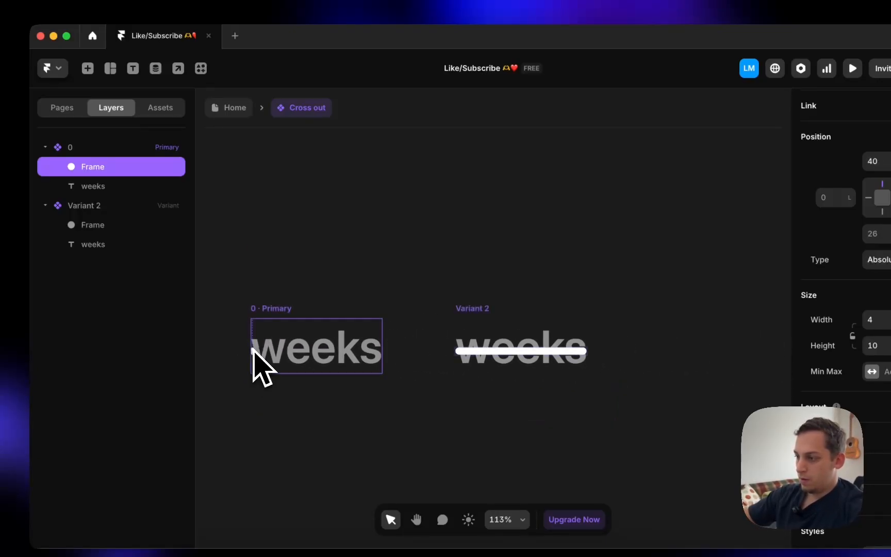
scroll(251, 348, "down", 1)
scroll(253, 351, "left", 5)
left_click(287, 248)
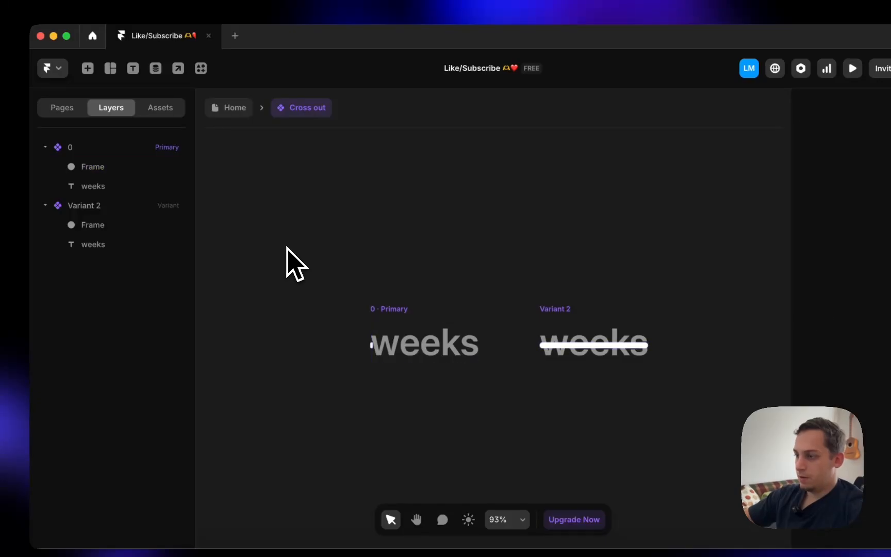
- Return to the Home page and move the Cross out component into row 3, between the "In just a few weeks" text and the white frame
left_click(239, 111)
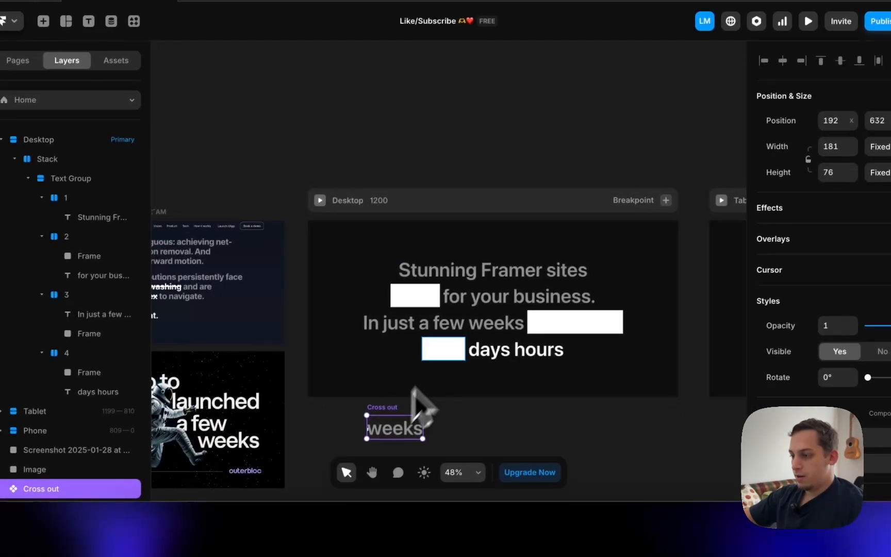
left_click(504, 380)
double_click(465, 317)
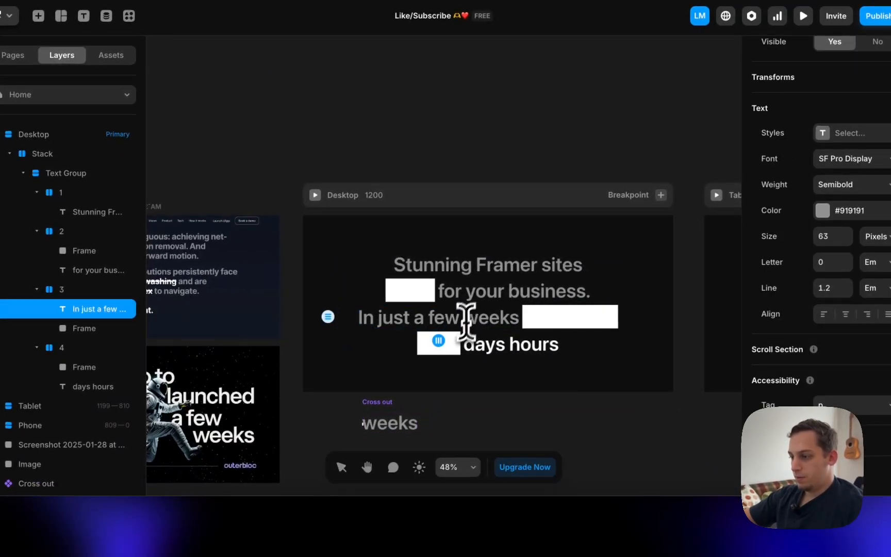
key("Escape")
left_click_drag(394, 423, 519, 311)
- Delete the word "weeks" from the row 3 text layer so it reads "In just a few"
double_click(447, 323)
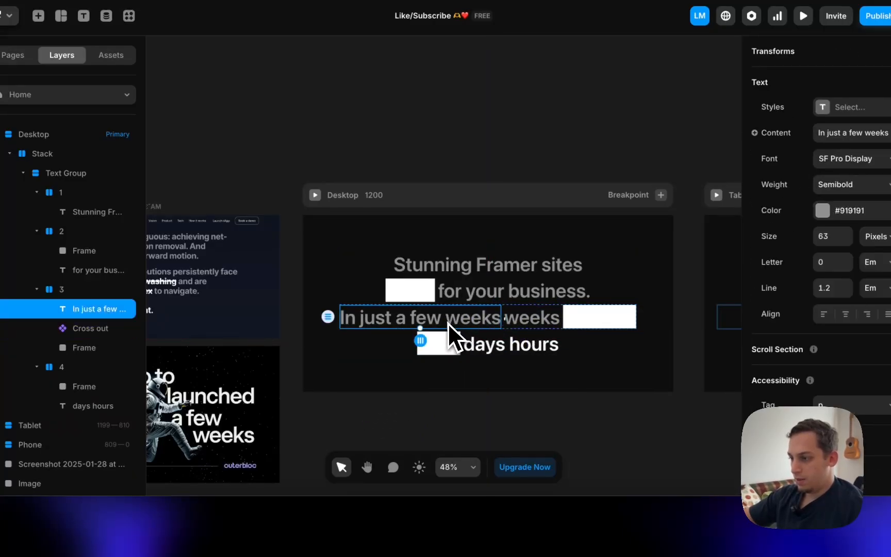
double_click(463, 318)
key("BackSpace")
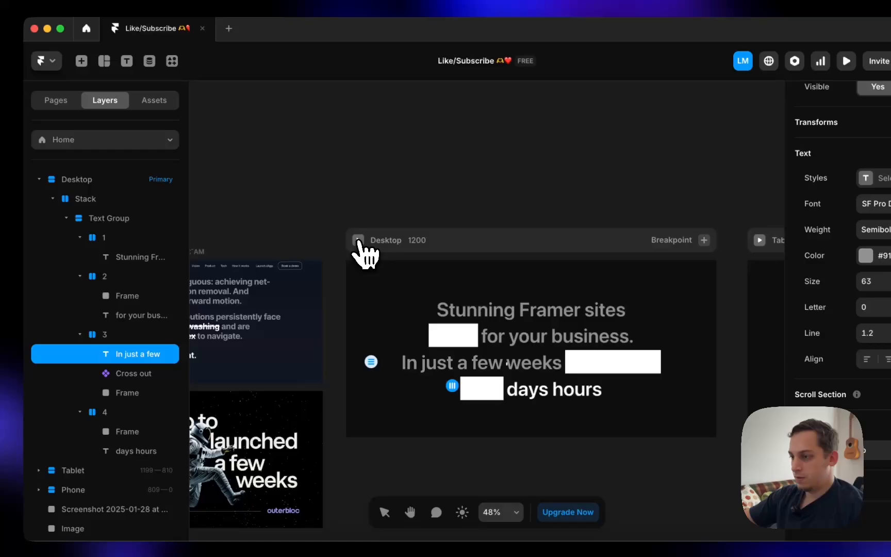
- Preview the Desktop page to check the headline with the inserted component, and return to the canvas
left_click(315, 195)
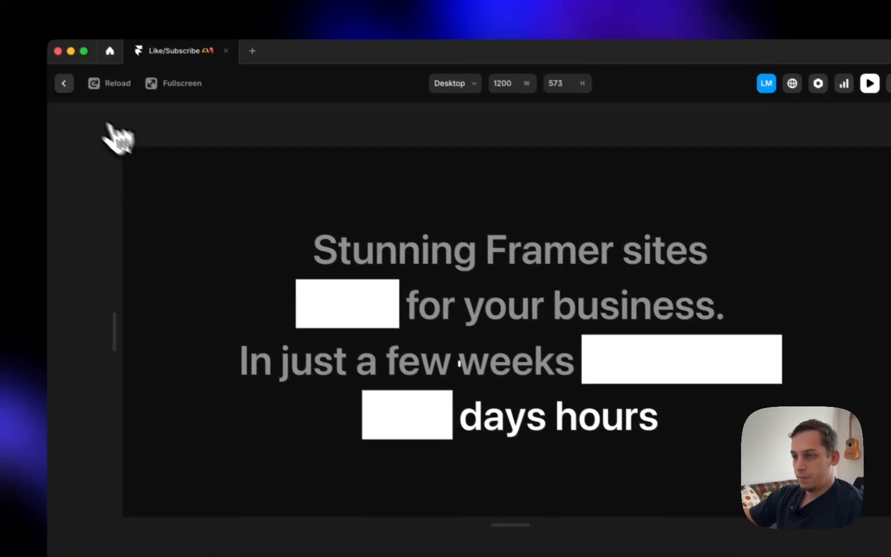
left_click(44, 65)
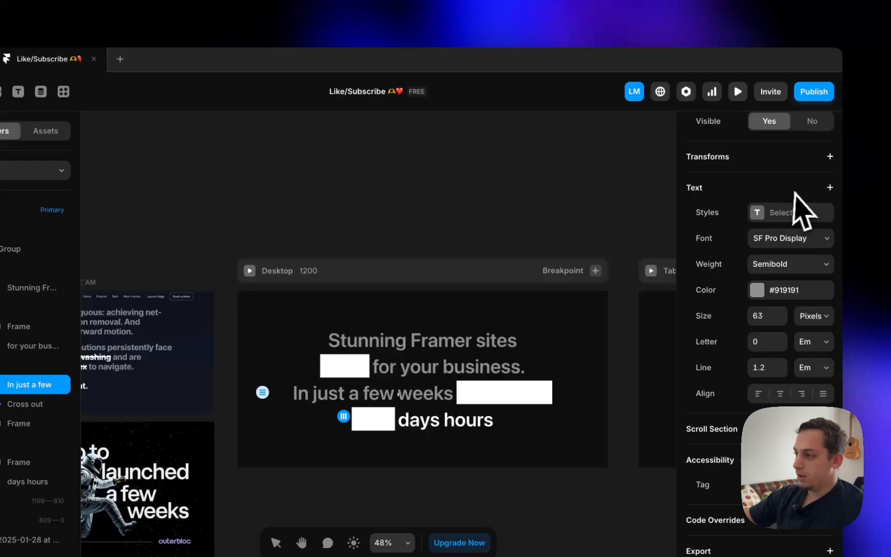
scroll(791, 193, "up", 8)
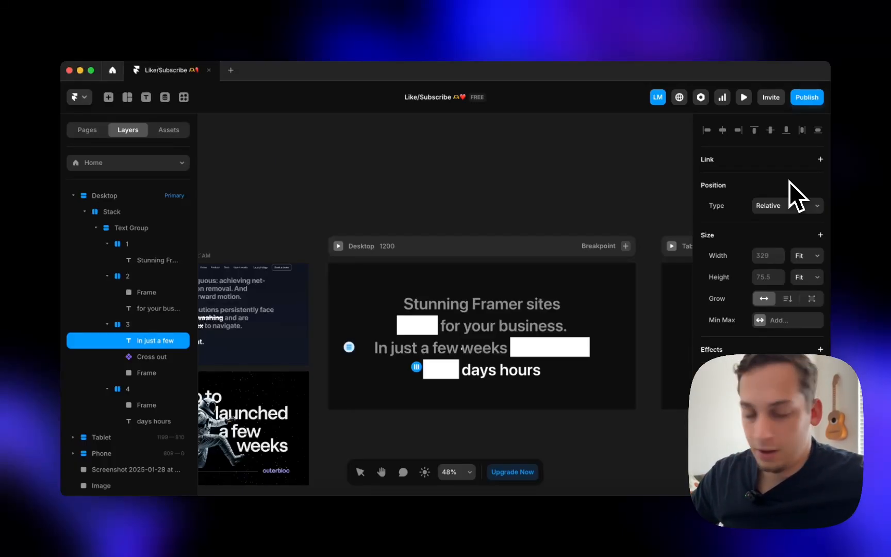
- Open the Cross out component and create a plain text variable for the content of the primary variant's "weeks" text
key("Tab")
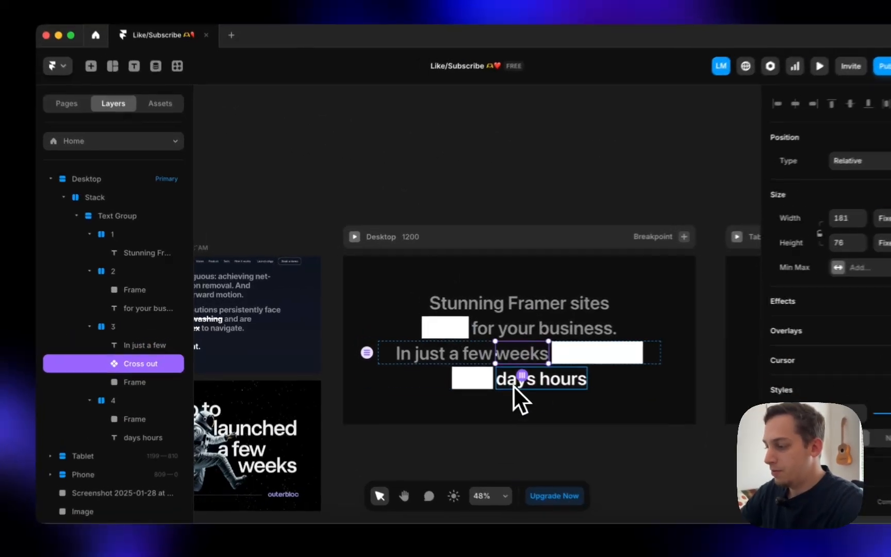
left_click(513, 385)
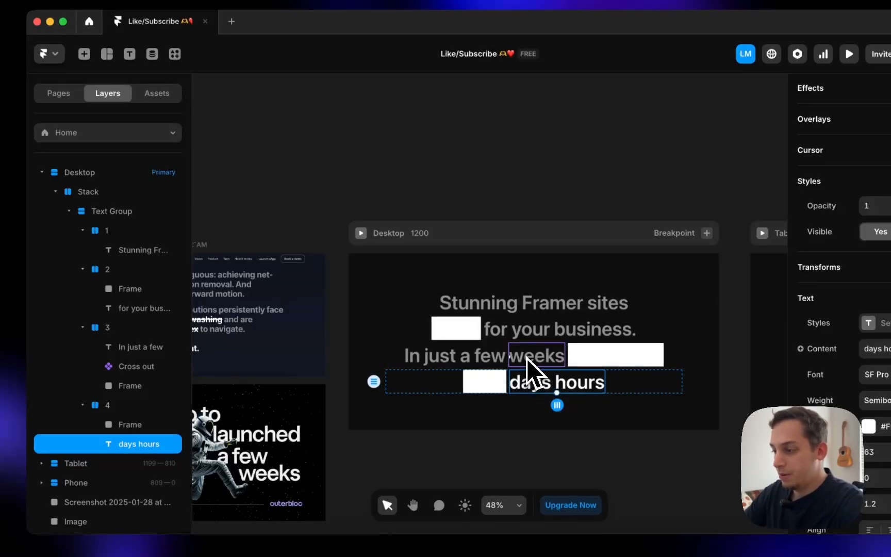
double_click(527, 358)
left_click(402, 258)
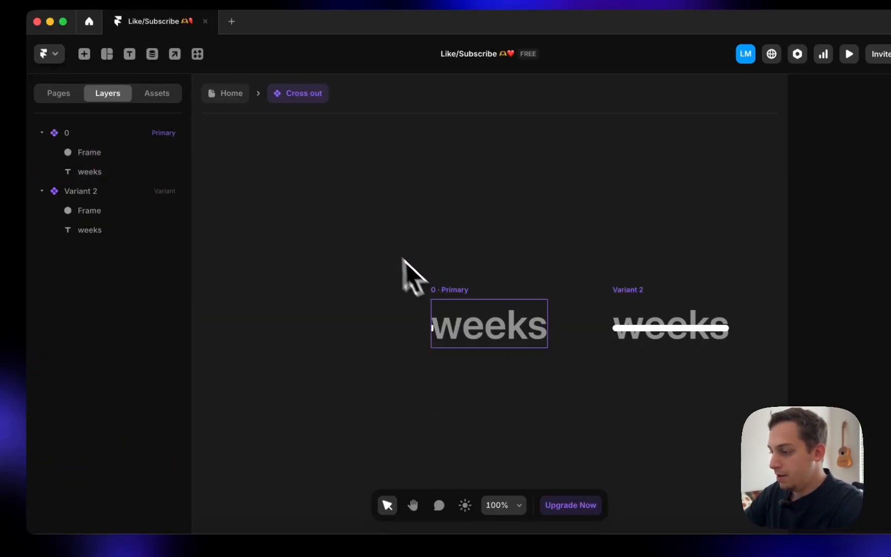
left_click(470, 326)
scroll(740, 376, "down", 8)
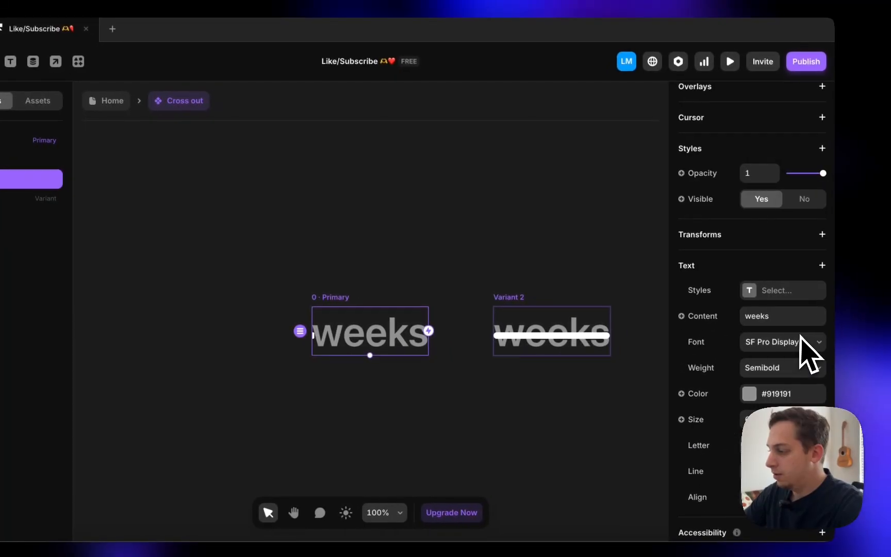
mouse_move(696, 344)
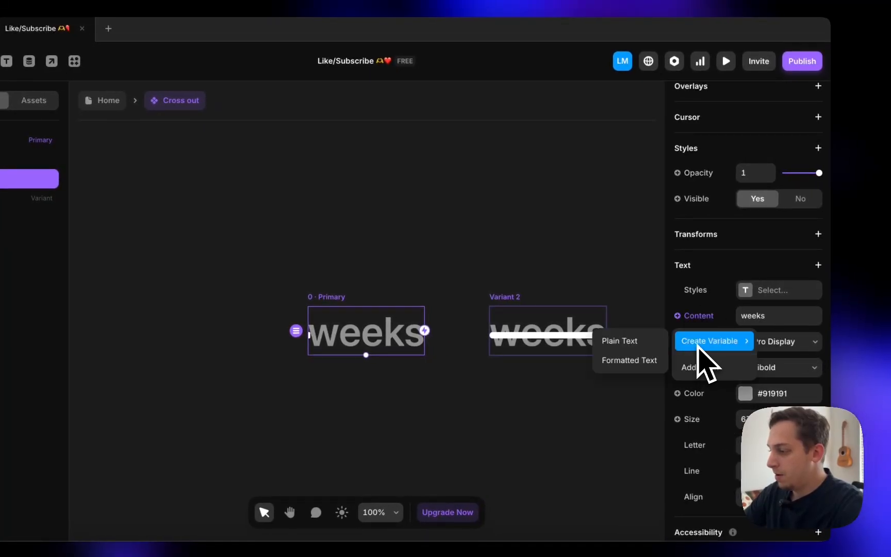
left_click(647, 342)
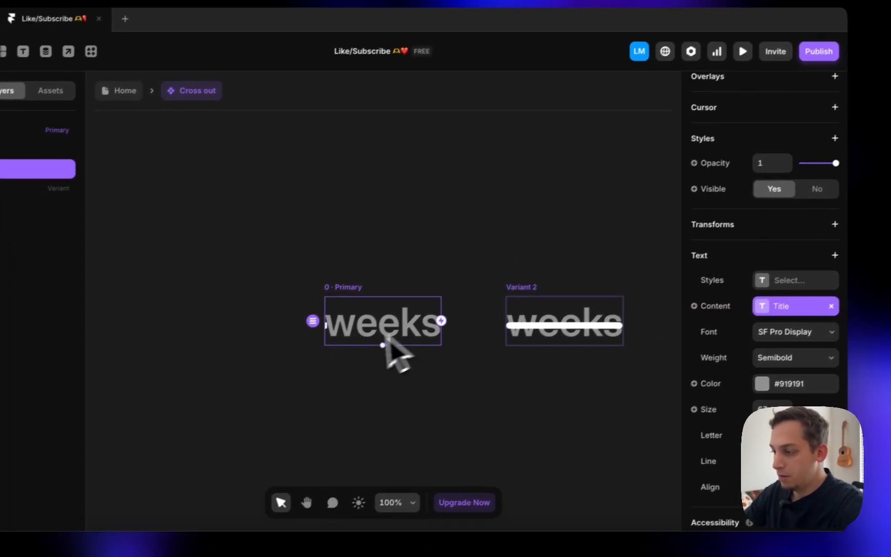
- Change the width of the primary variant's frame to relative and set it to 0%
left_click(343, 318)
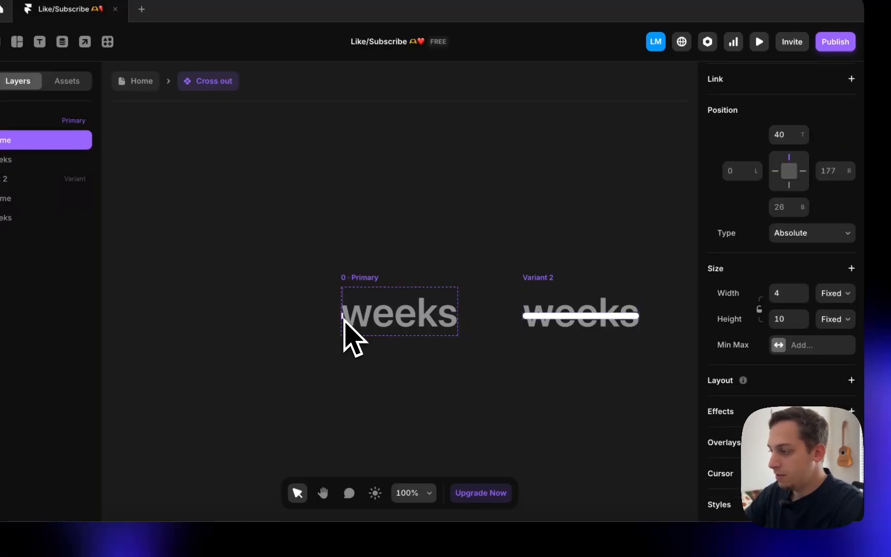
left_click(834, 292)
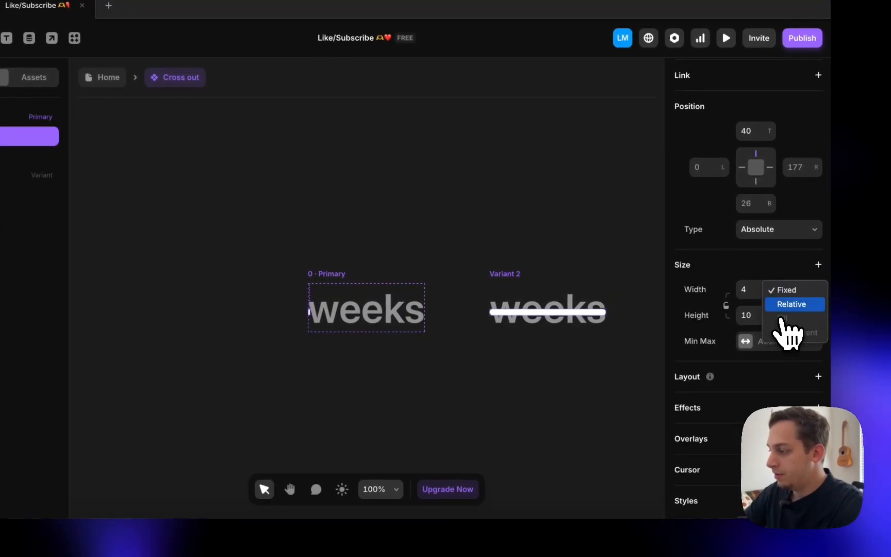
left_click(814, 309)
left_click(760, 299)
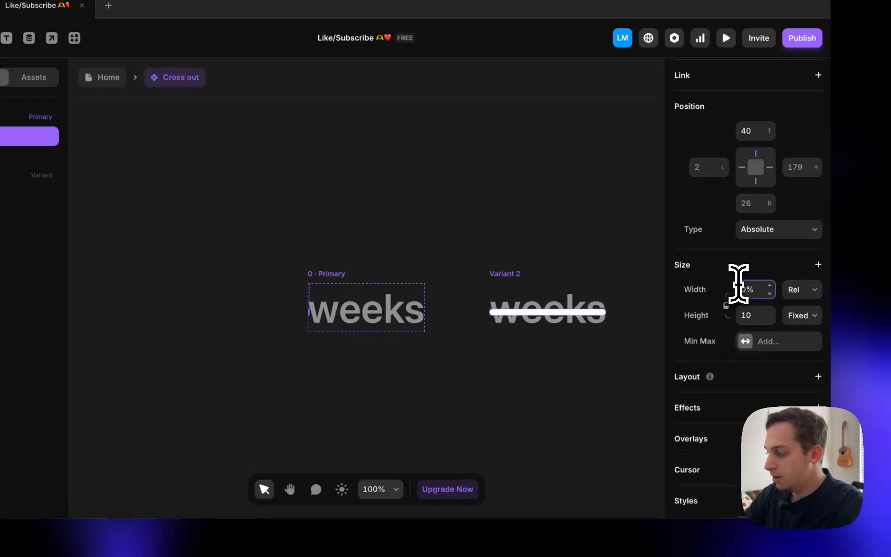
scroll(384, 361, "up", 5)
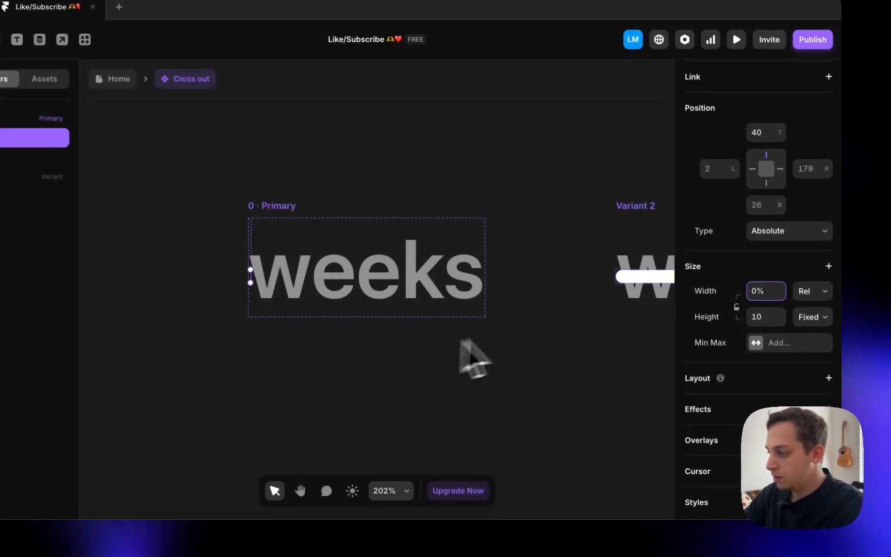
- Adjust the relative width of Variant 2's strikethrough frame so that it covers the whole word
left_click(640, 283)
left_click(753, 361)
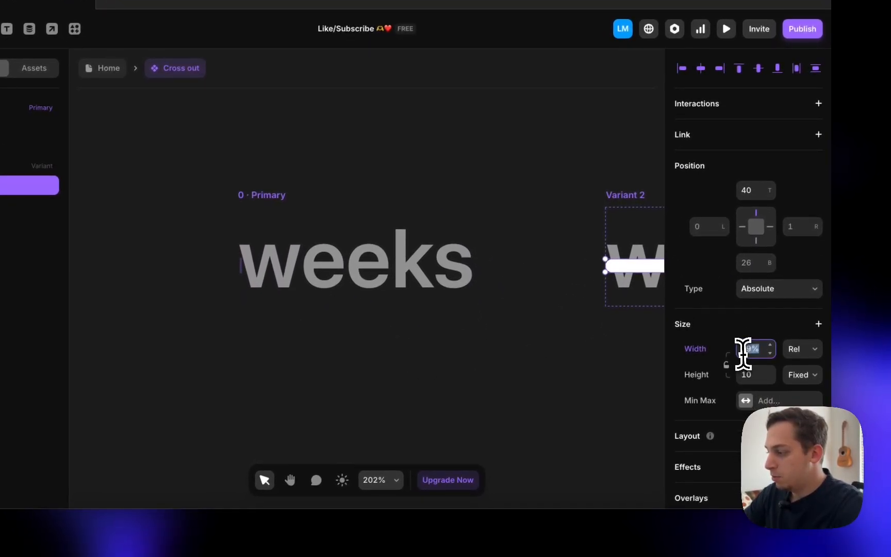
left_click(508, 328)
scroll(508, 328, "down", 4)
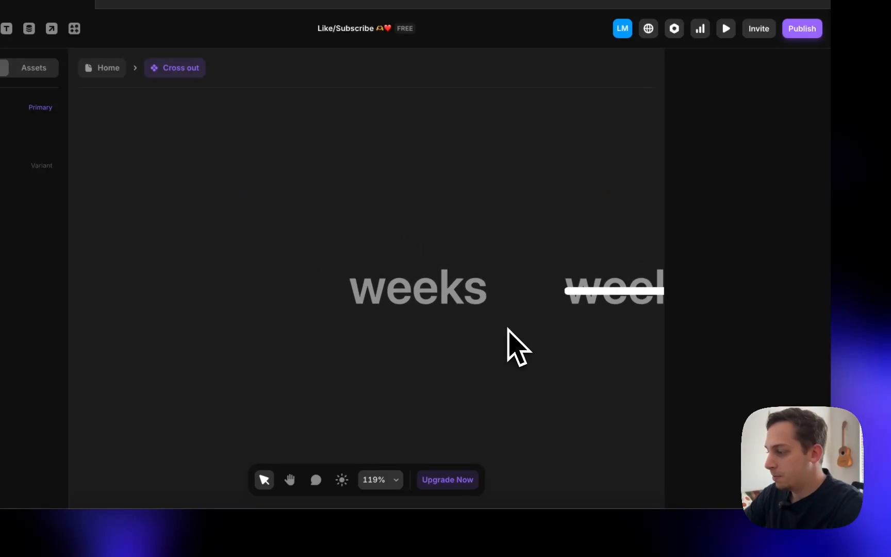
scroll(508, 328, "right", 4)
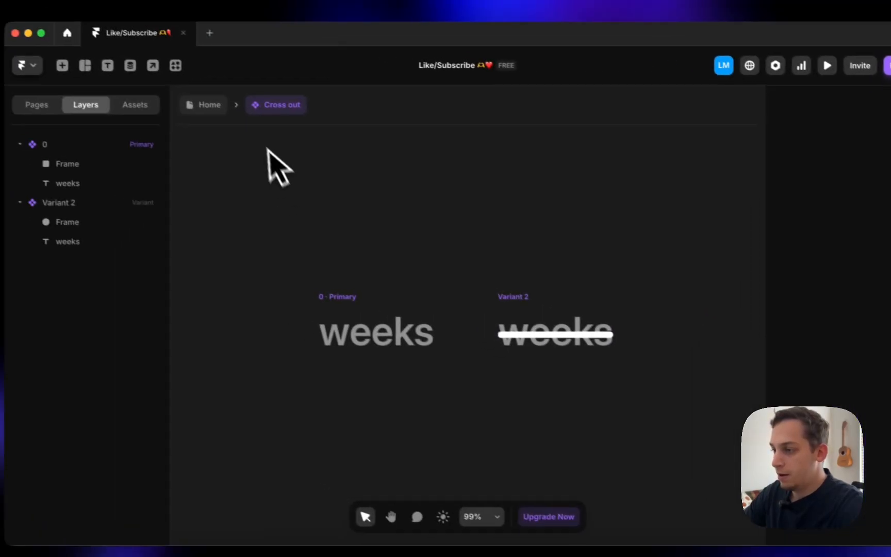
- Return to the Home page and place a duplicate of the row 3 Cross out instance below the Desktop frame
left_click(106, 67)
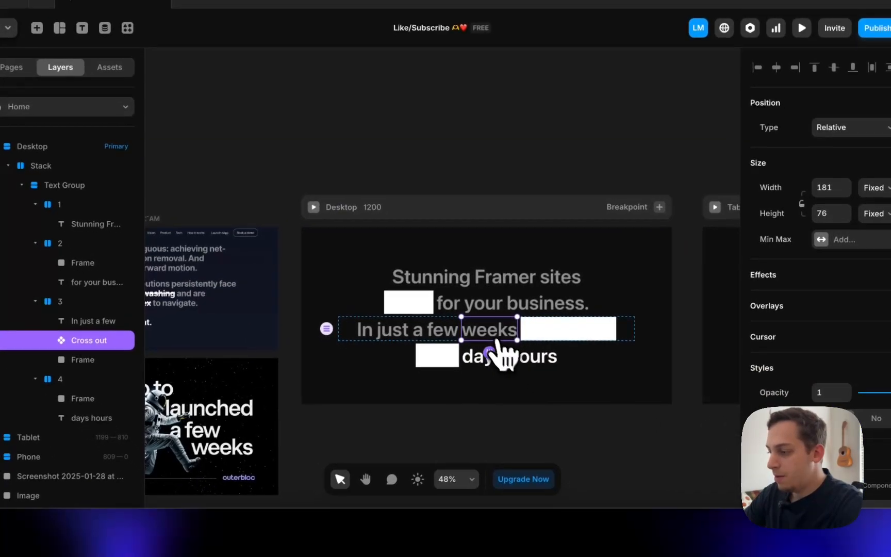
scroll(538, 393, "up", 5)
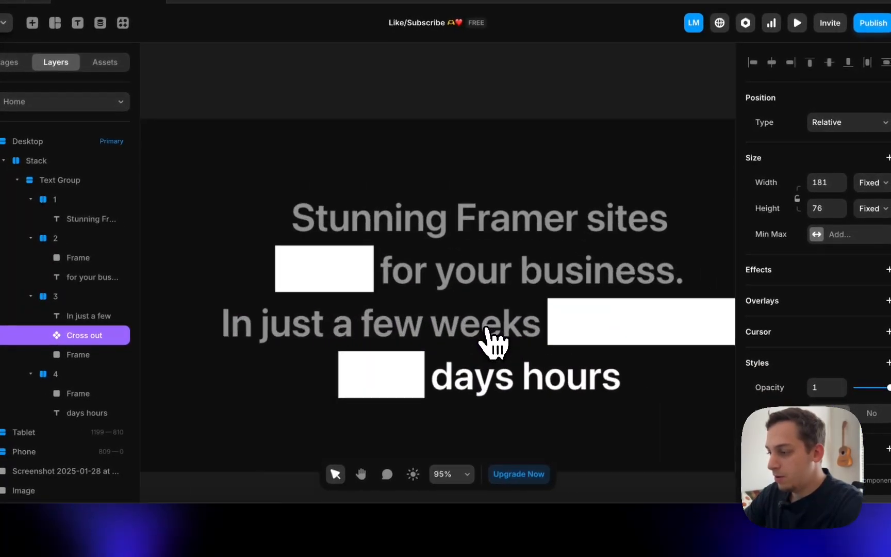
scroll(430, 330, "down", 4)
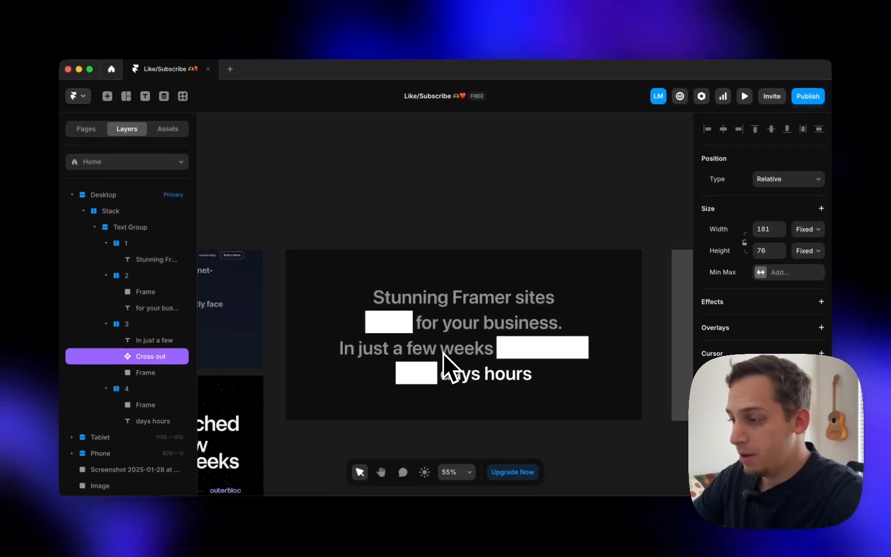
left_click_drag(446, 352, 392, 432)
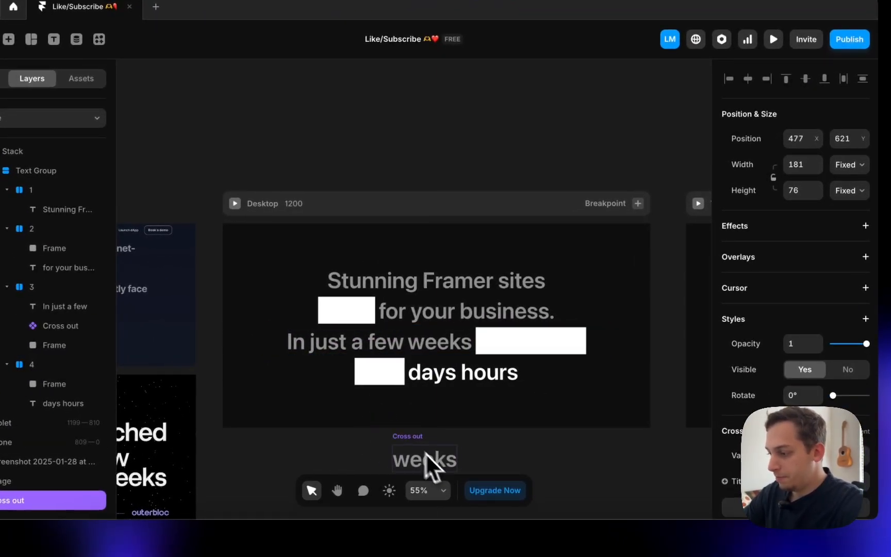
- Move the duplicated Cross out instance into row 4 of the headline, between the frame and the "days hours" text
scroll(430, 464, "down", 3)
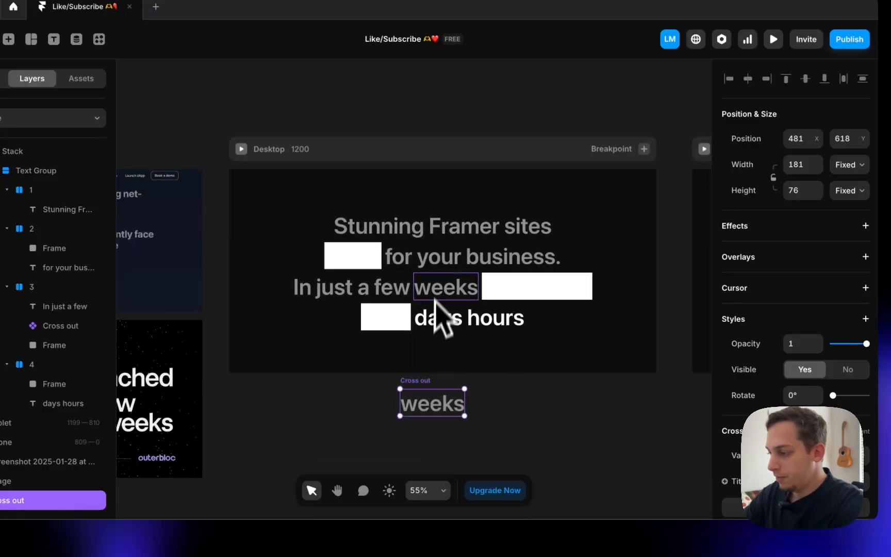
left_click(438, 317)
left_click(433, 410)
left_click_drag(433, 410, 417, 338)
- Delete the word "days" from the row 4 text so that it reads only "hours"
left_click(484, 325)
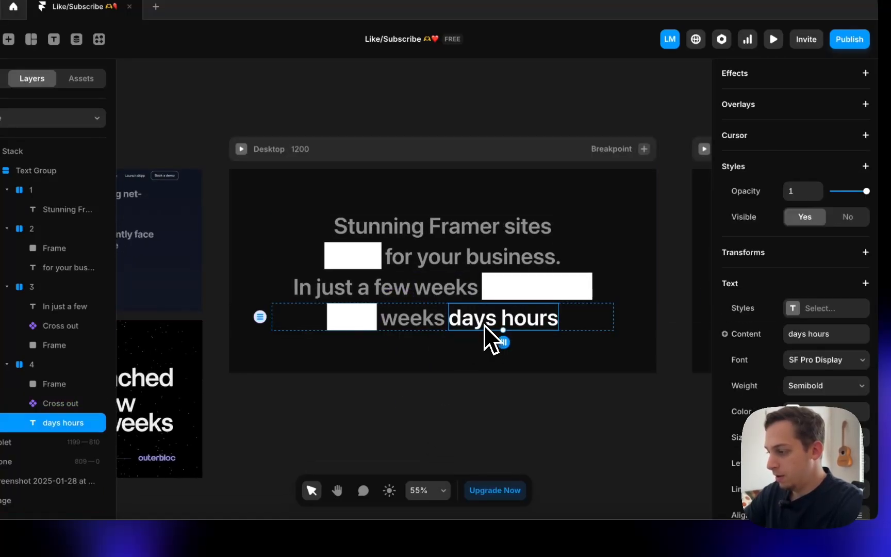
double_click(484, 325)
key("BackSpace")
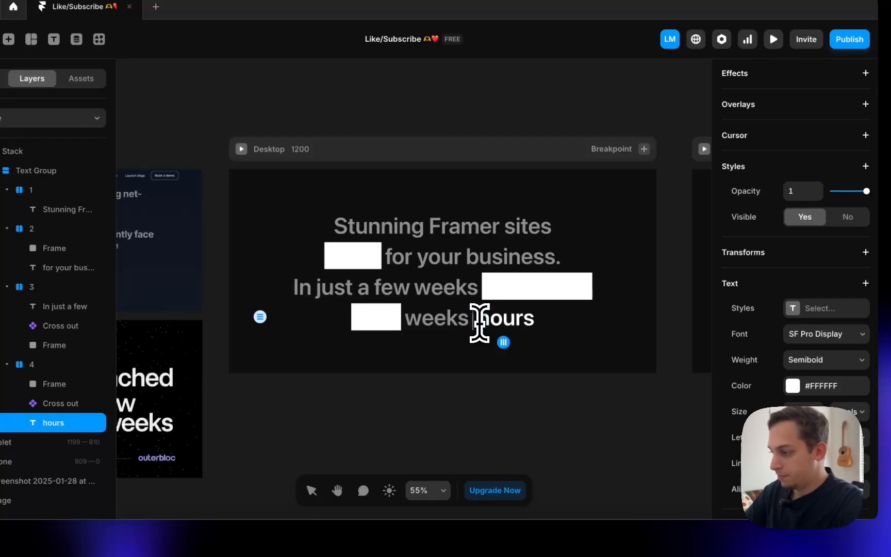
key("Escape")
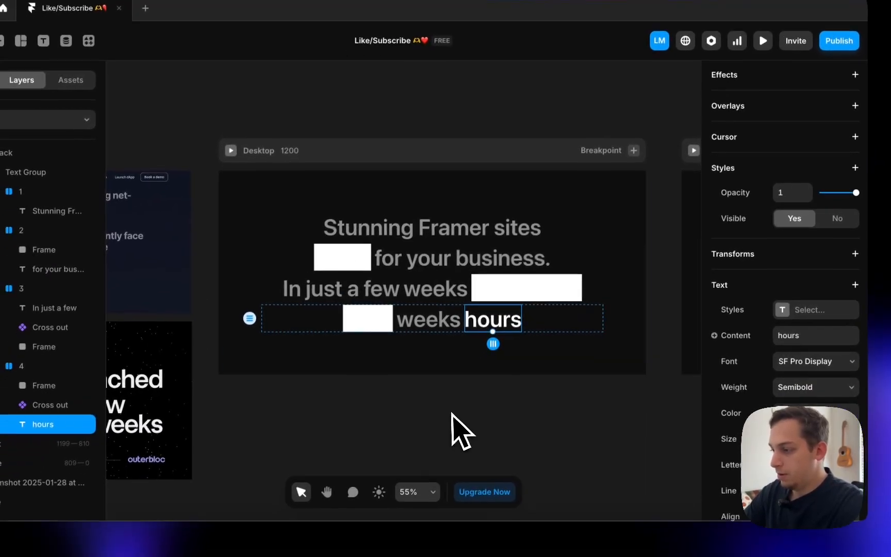
left_click(436, 324)
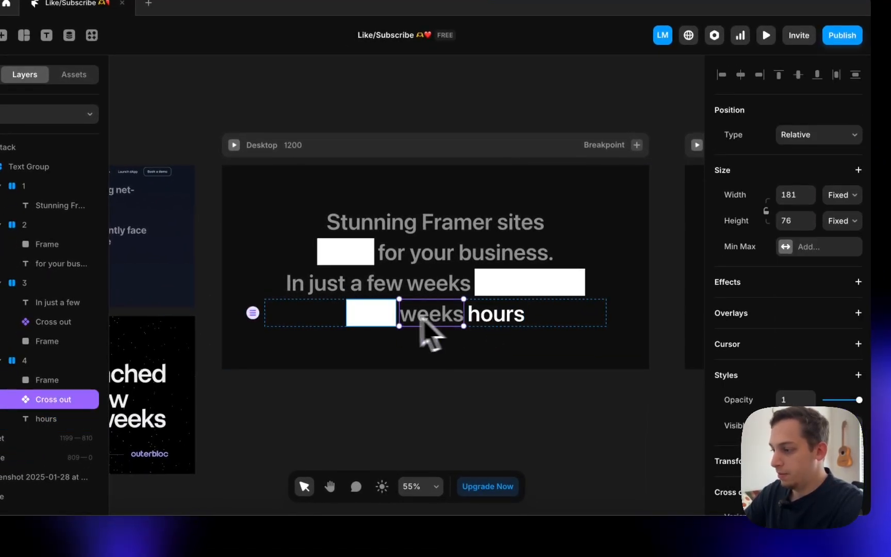
left_click(380, 320)
left_click(499, 321)
left_click(440, 321)
left_click(385, 317)
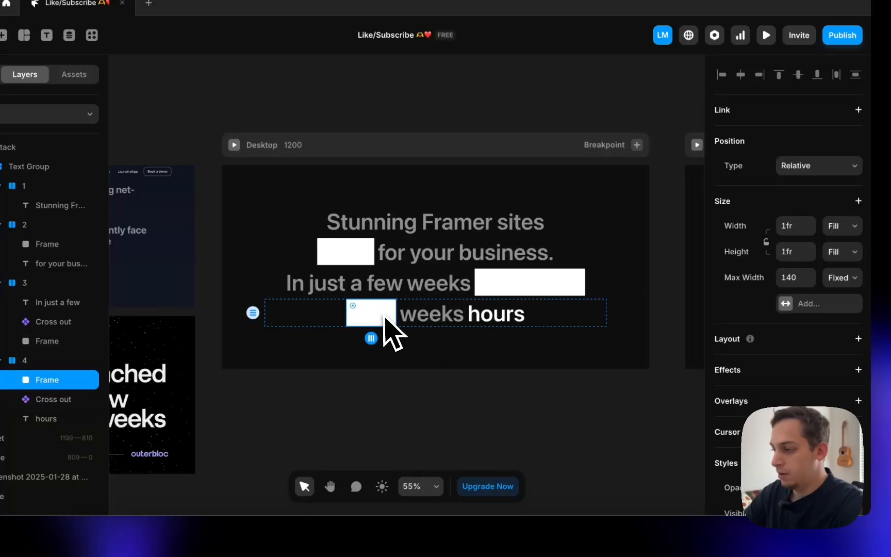
- Lower the fill opacity of the white placeholder frames in rows 2, 3 and 4 together, and preview the Desktop breakpoint
left_click(361, 256)
left_click(482, 290, "shift")
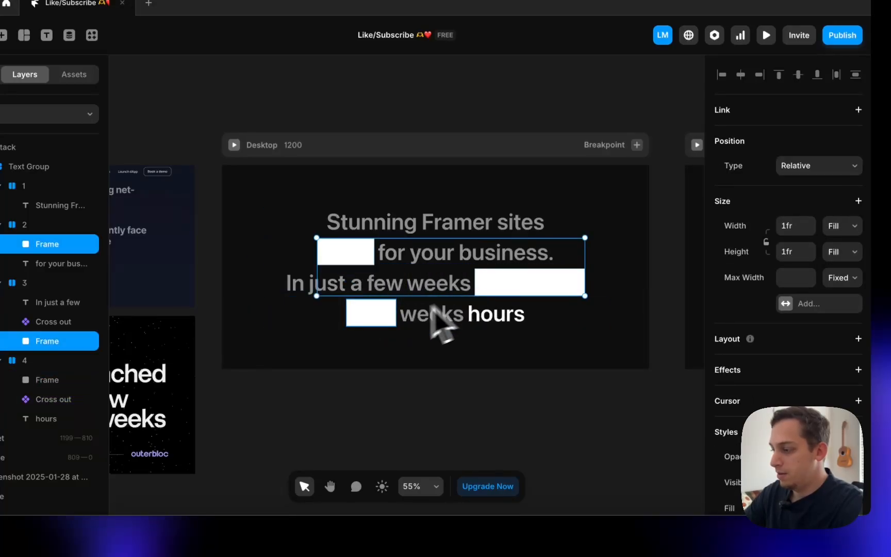
left_click(393, 322, "shift")
scroll(773, 420, "down", 1)
left_click(781, 464)
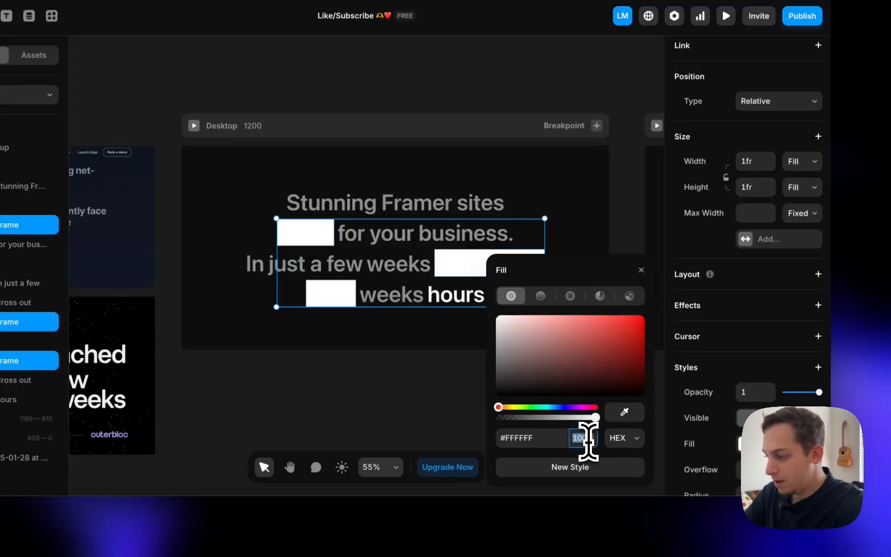
type("0")
key("Return")
left_click(252, 399)
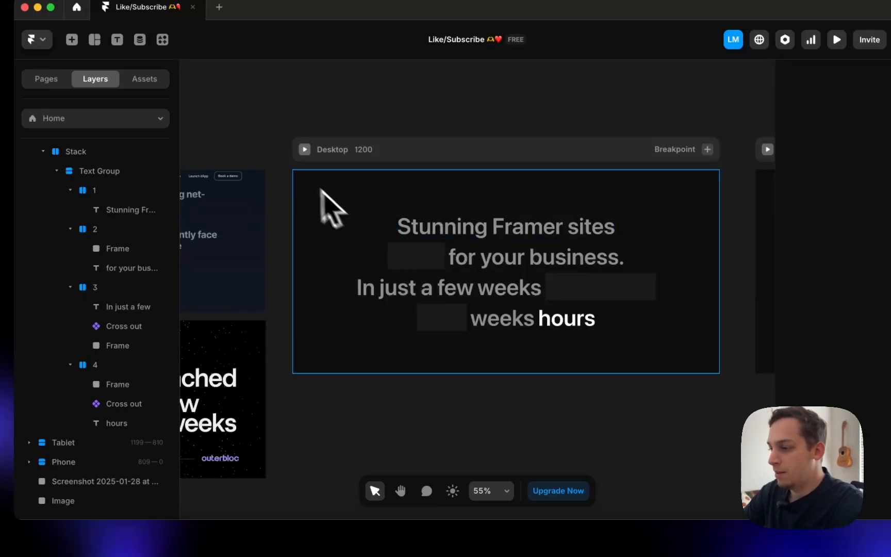
left_click(304, 149)
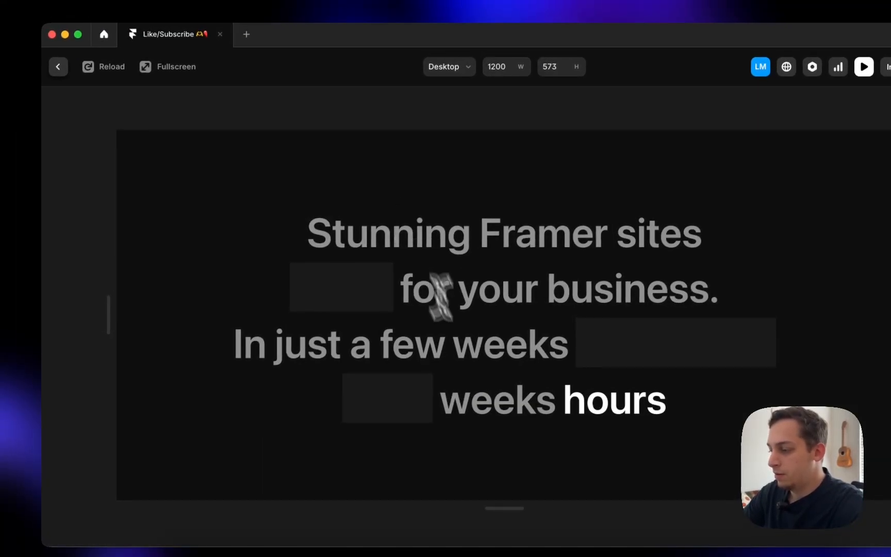
left_click(58, 66)
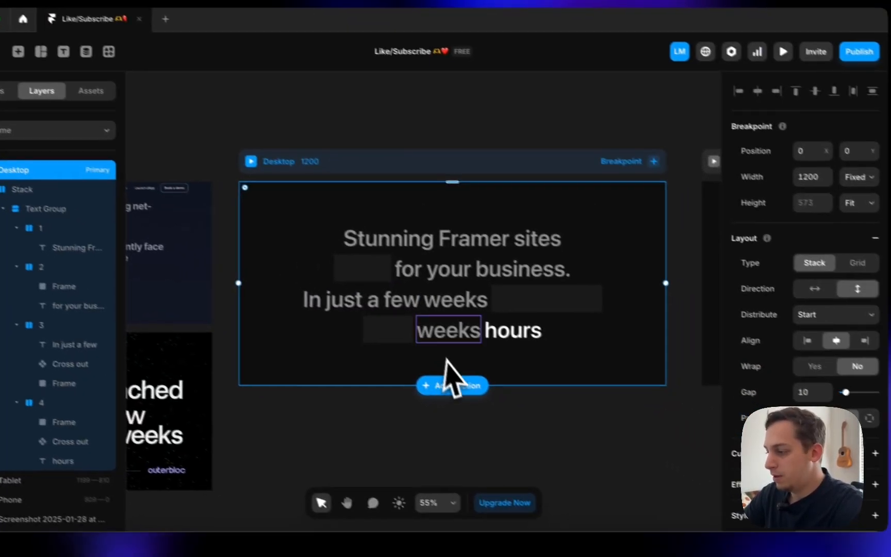
- Set the title of the row 4 Cross out instance to "days", and try Variant 2 on it before undoing that variant change
left_click(433, 330)
scroll(796, 361, "down", 4)
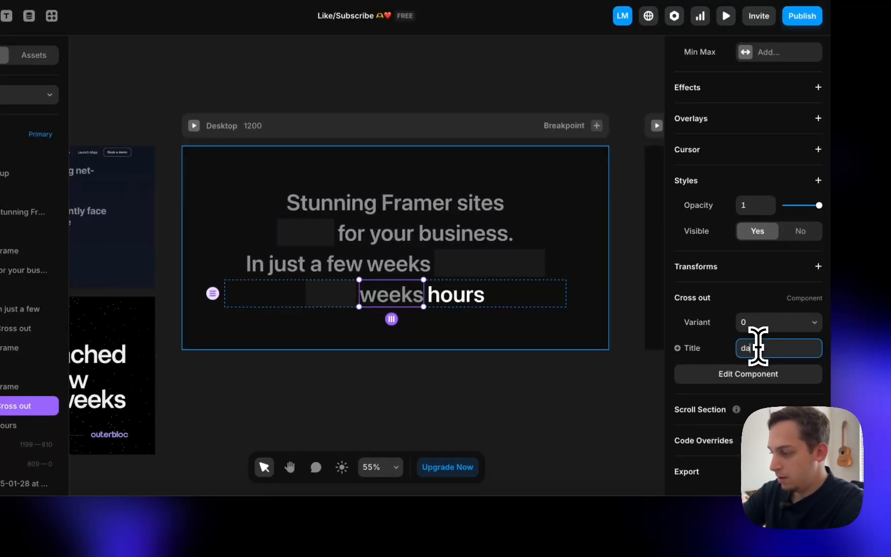
key("Return")
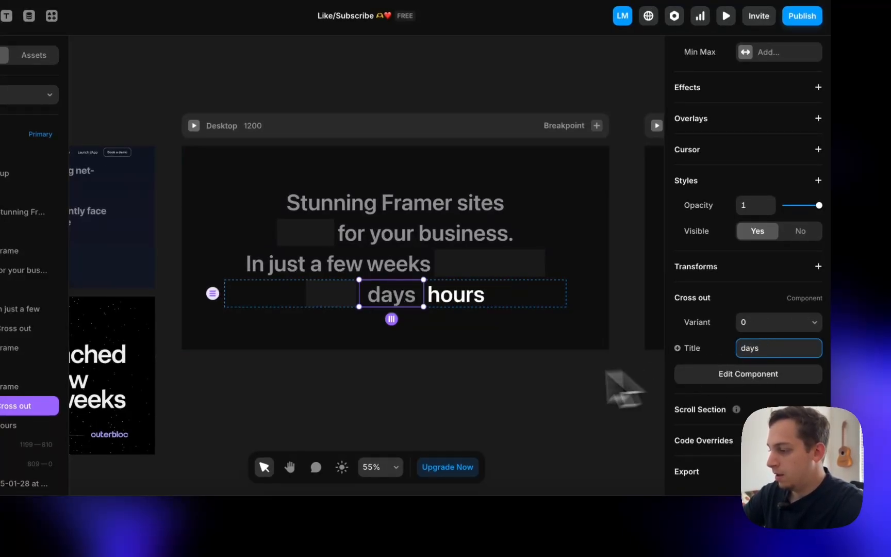
left_click(788, 325)
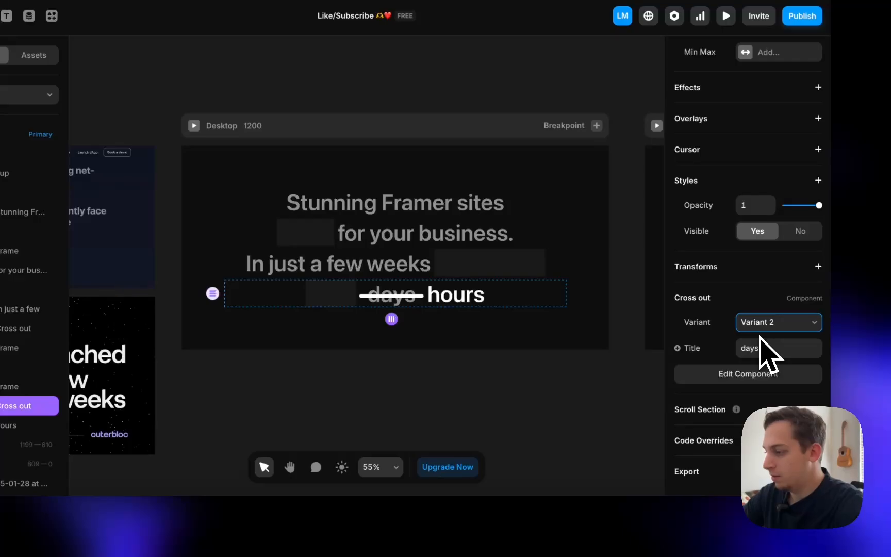
key("ctrl+z")
- Set the width of the Cross out component's primary variant to Fit Content, and preview the Desktop breakpoint on the Home page
double_click(374, 304)
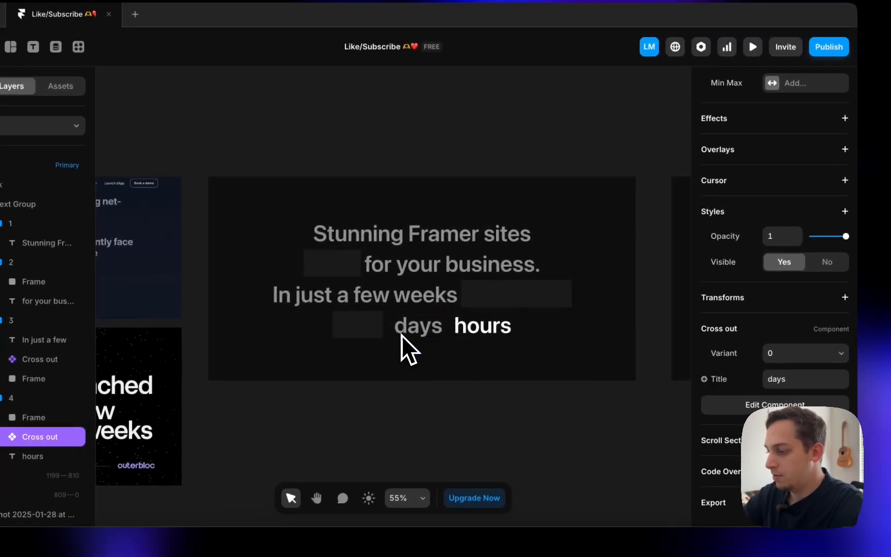
double_click(401, 335)
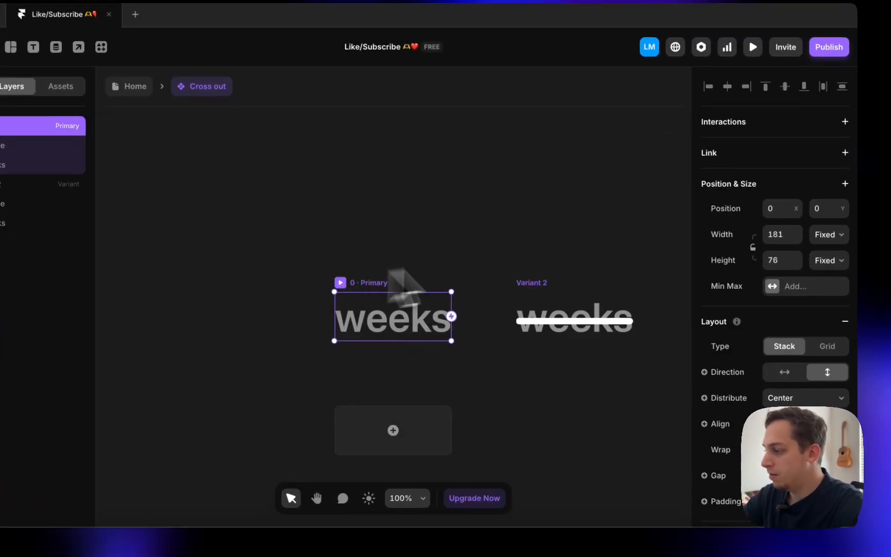
left_click(828, 235)
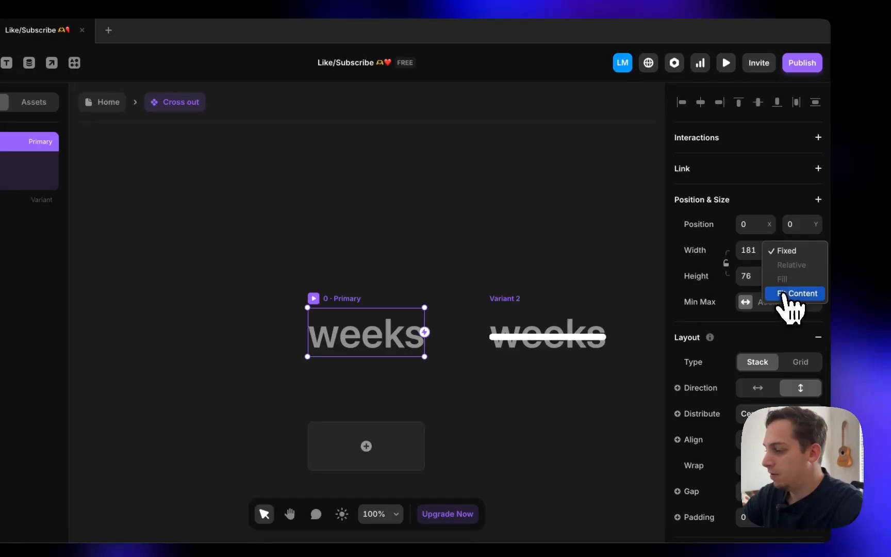
left_click(784, 295)
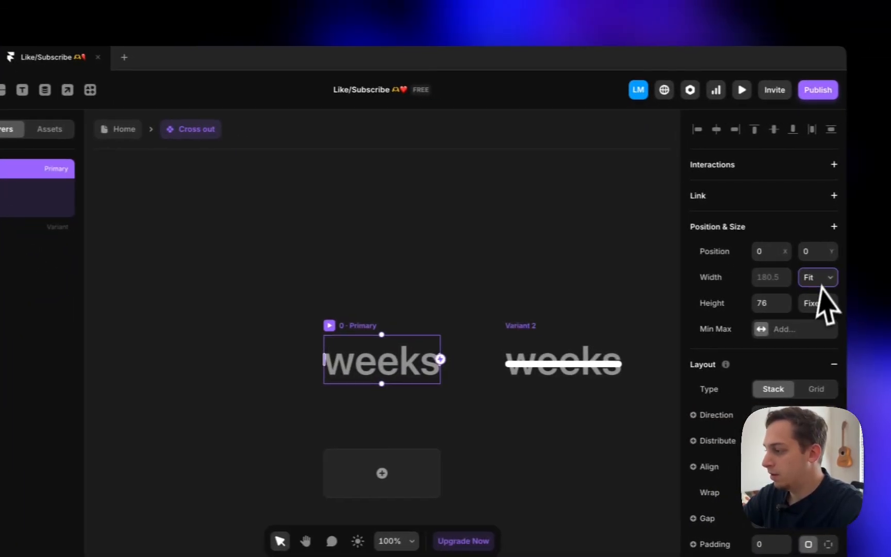
left_click(124, 130)
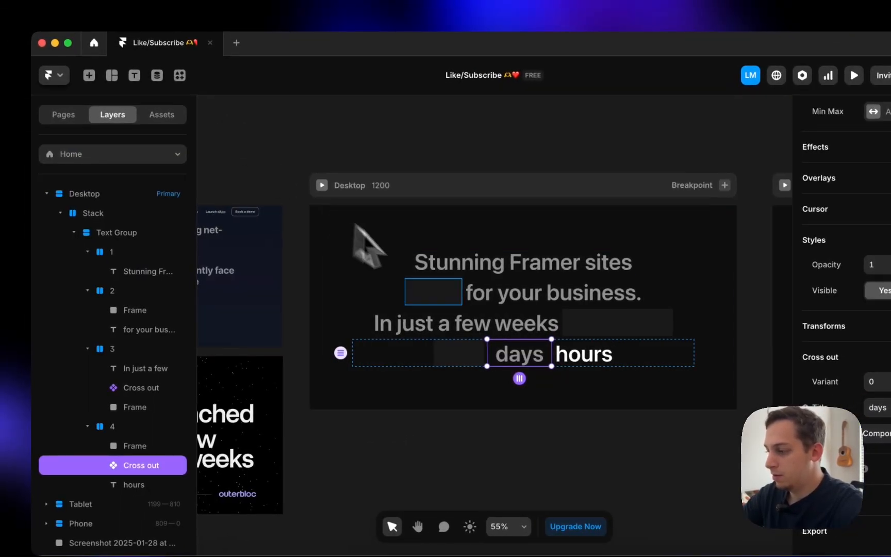
left_click(322, 185)
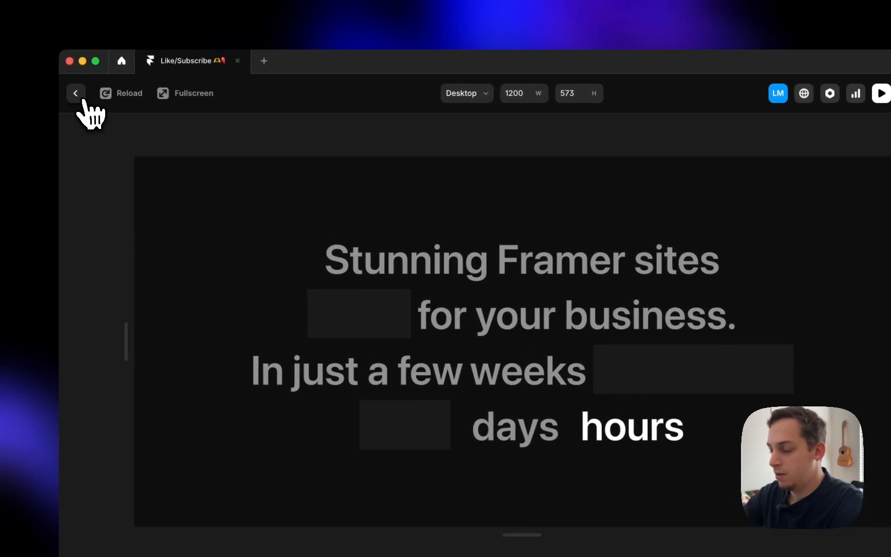
left_click(35, 48)
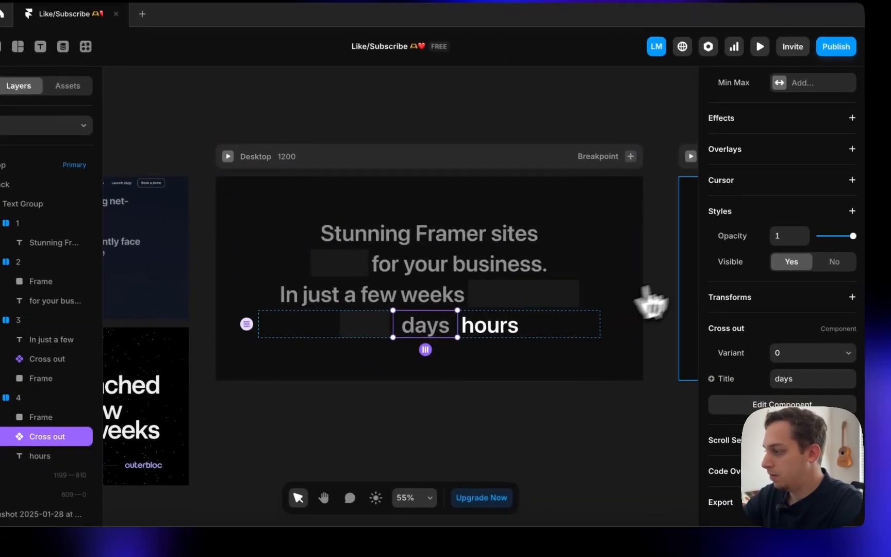
- Set the width of the row 4 "days" Cross out instance to Fit Content
scroll(807, 207, "up", 5)
left_click(828, 205)
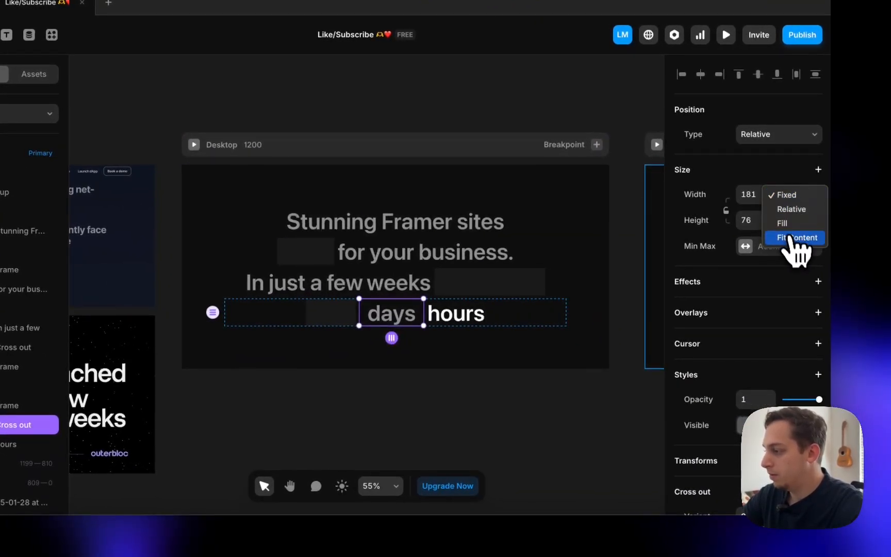
left_click(791, 240)
left_click(549, 361)
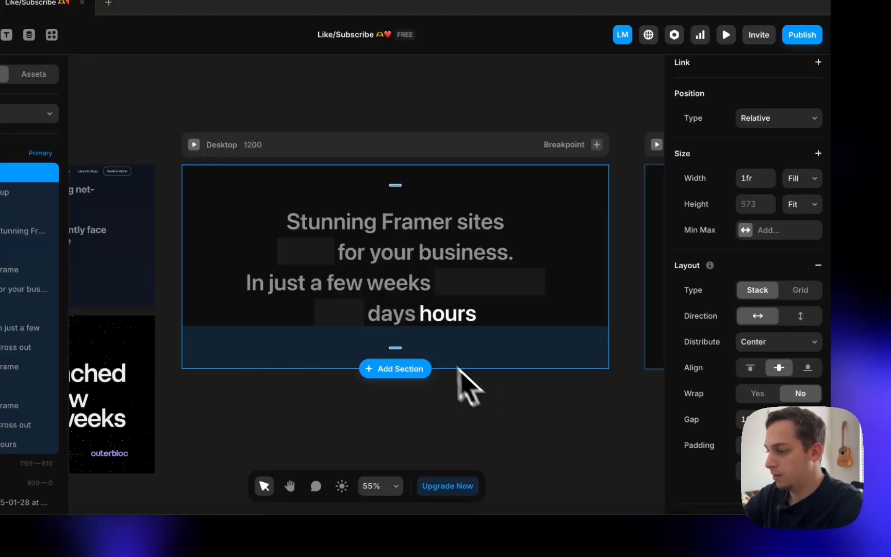
left_click(474, 465)
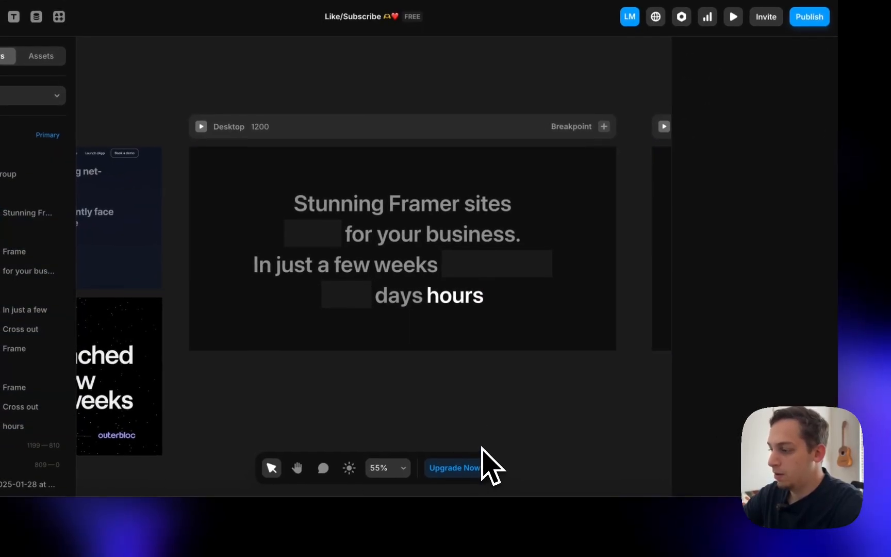
- Increase the gap between the items in the row 4 stack slightly
left_click(428, 304)
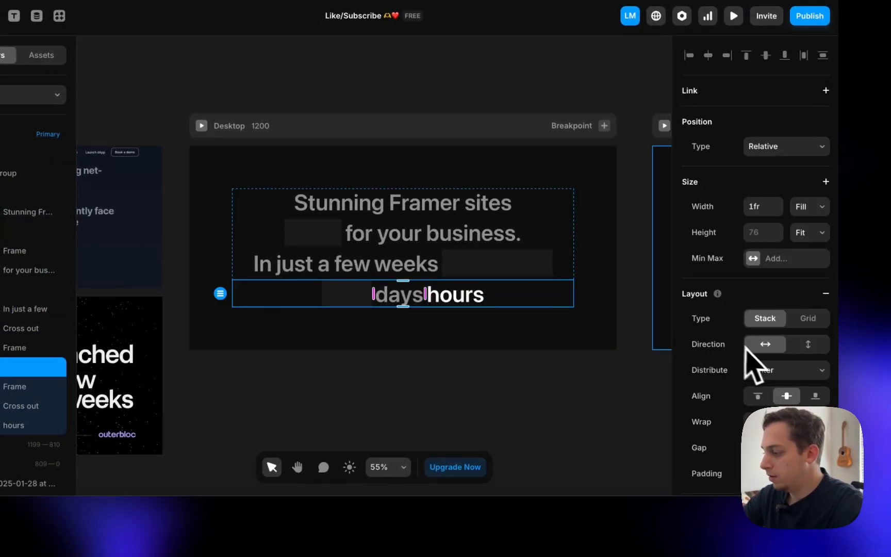
scroll(758, 372, "down", 1)
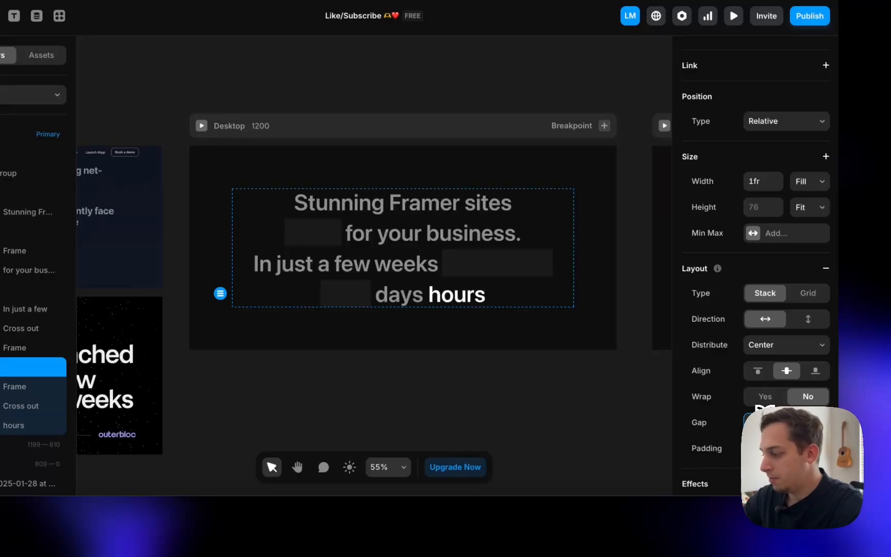
left_click(580, 374)
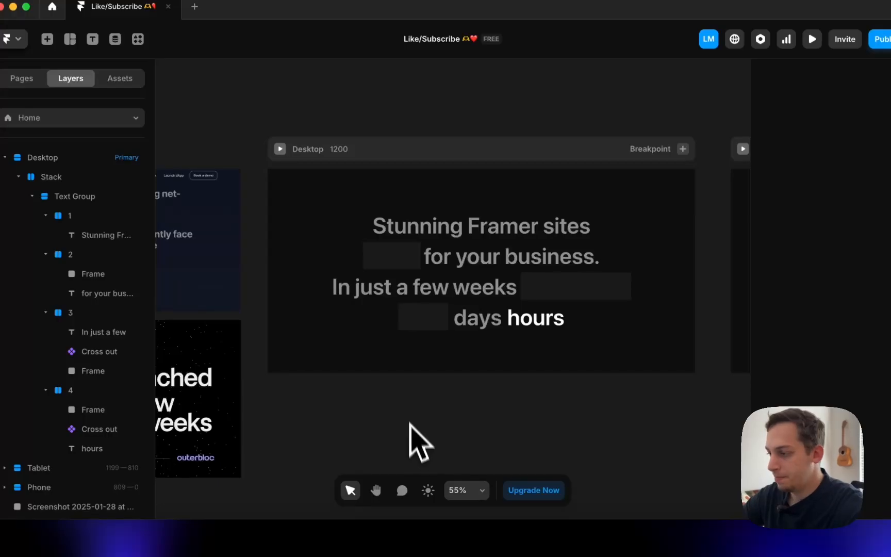
left_click(428, 225)
scroll(407, 303, "down", 5)
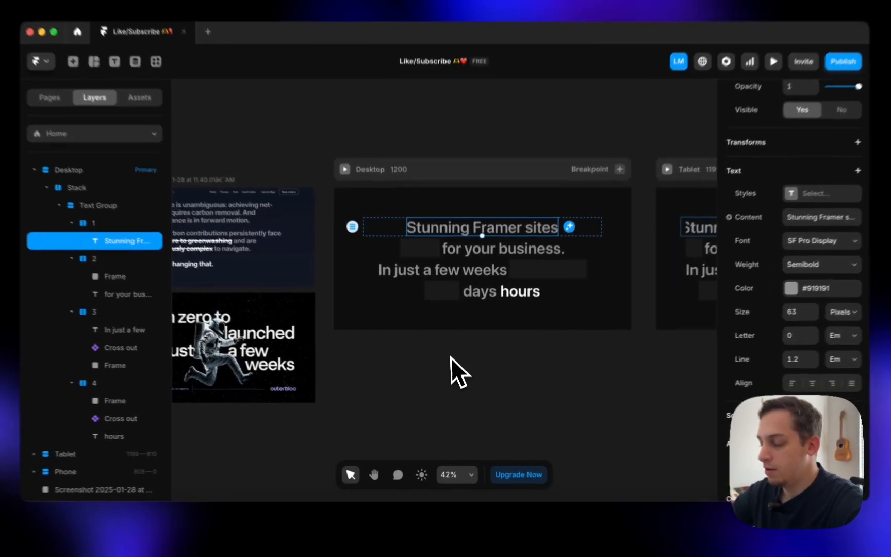
left_click(448, 364)
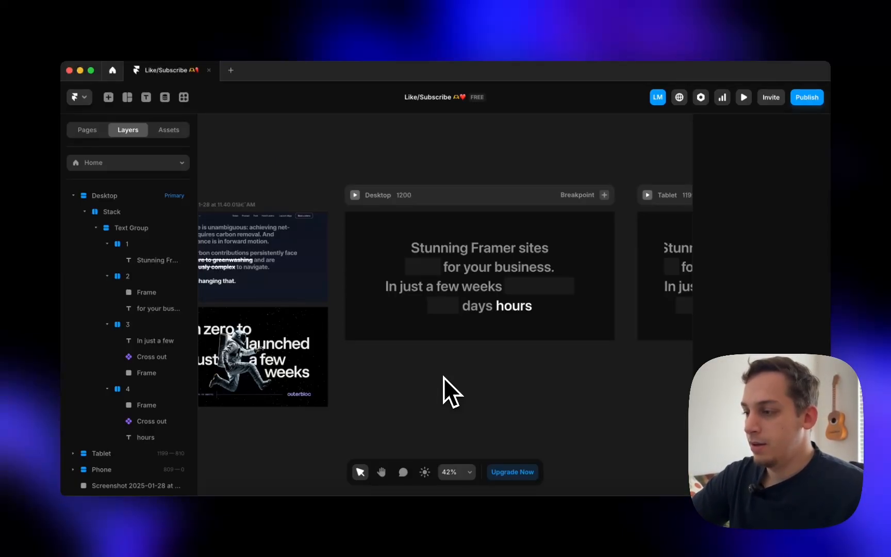
- Change the height of the Desktop Stack to Fixed and extend it downward to 1546
left_click(390, 321)
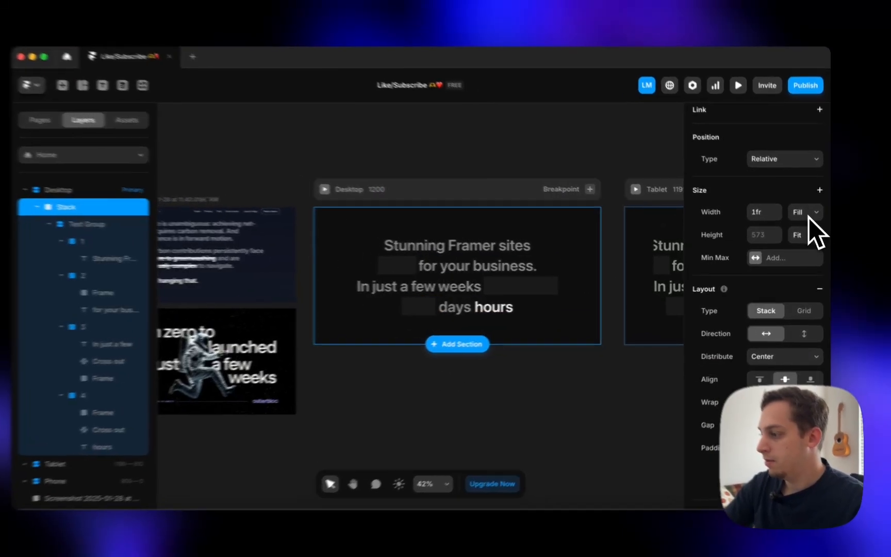
left_click(807, 237)
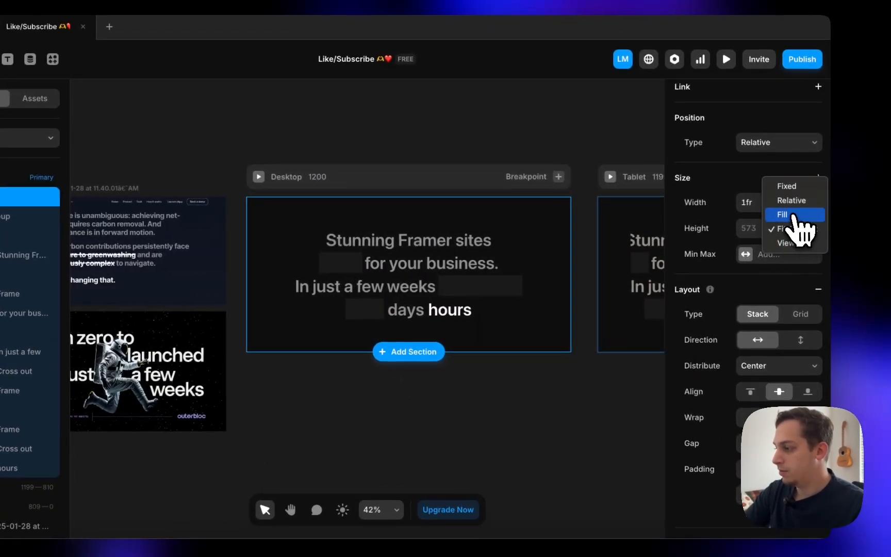
left_click(790, 187)
scroll(437, 392, "down", 3)
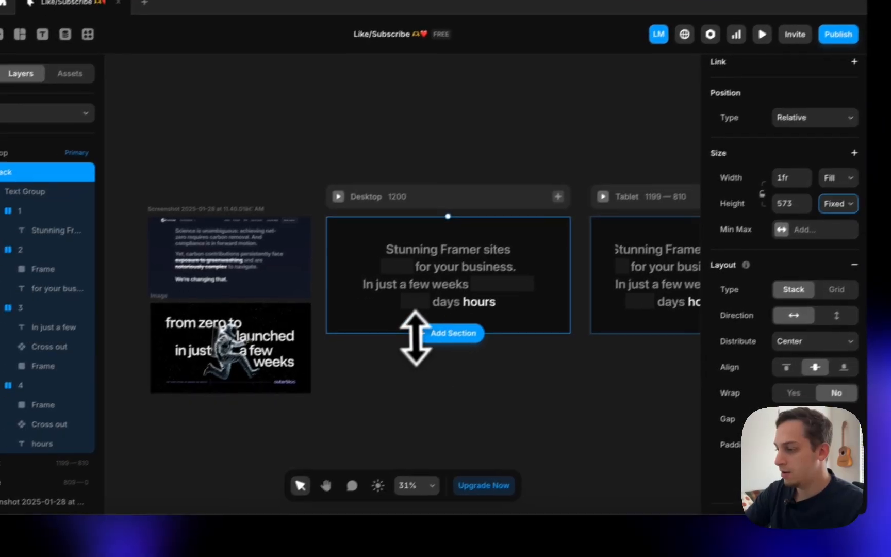
left_click_drag(379, 361, 373, 437)
left_click_drag(426, 400, 420, 464)
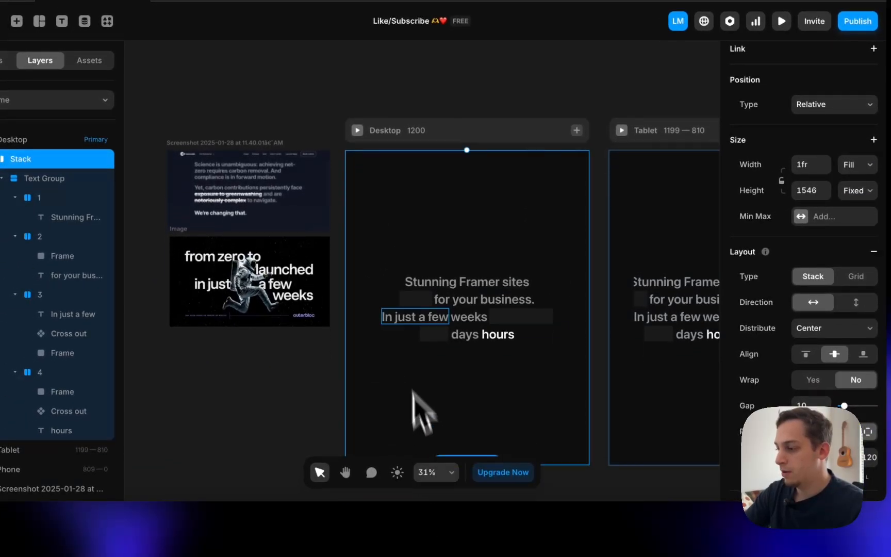
- Align the headline to the top of the Desktop Stack, keeping the horizontal direction
left_click(374, 294)
left_click(361, 283)
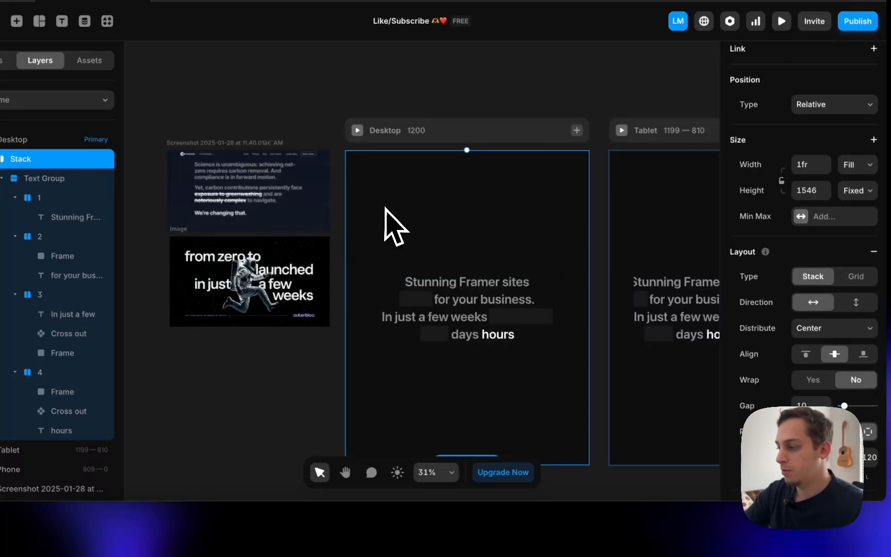
left_click(812, 302)
left_click(805, 355)
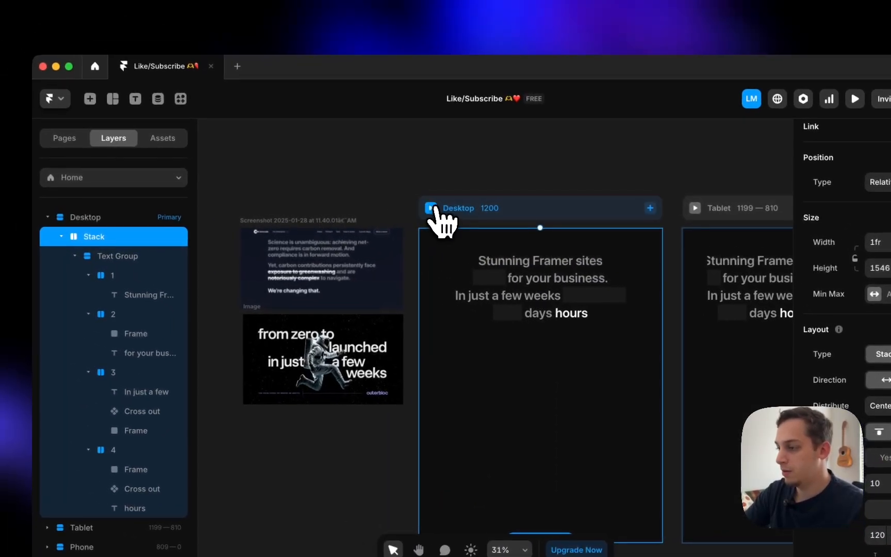
- Preview the Desktop page, scroll through the headline section and return to the canvas
left_click(302, 155)
scroll(420, 288, "down", 6)
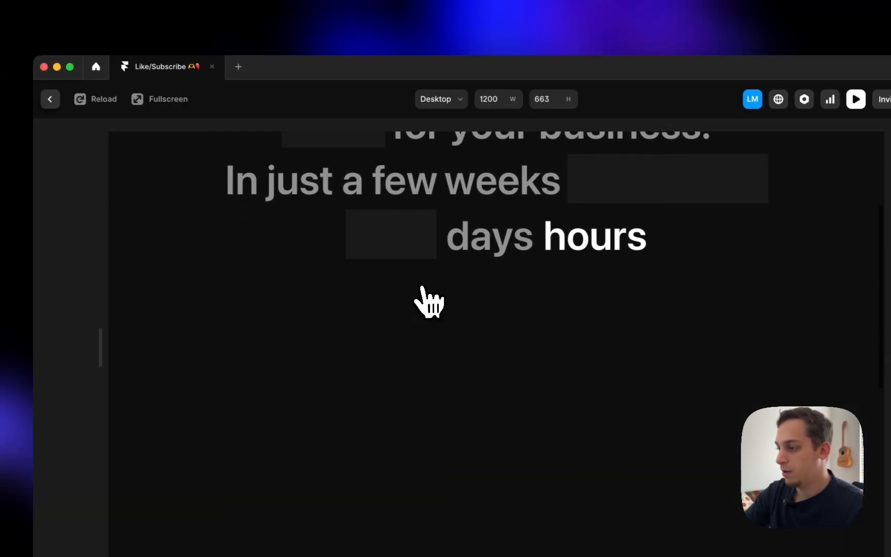
scroll(421, 288, "up", 6)
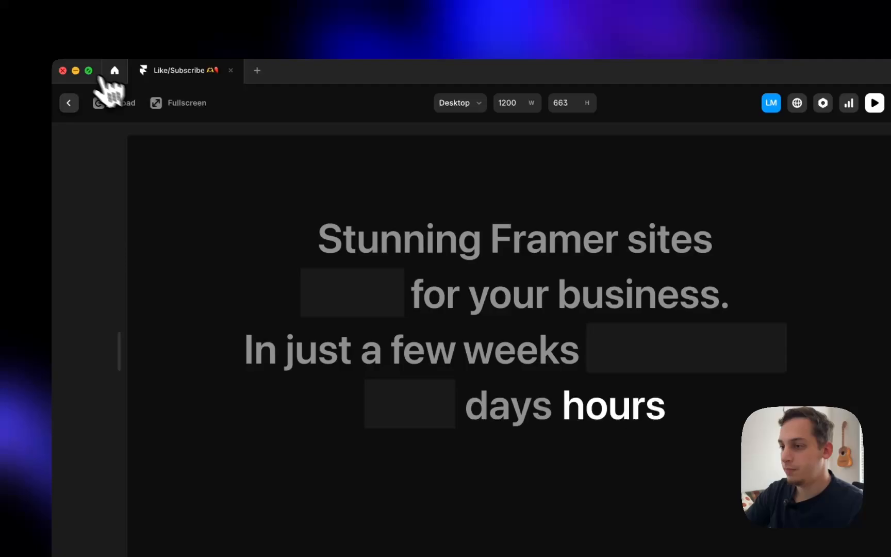
left_click(68, 103)
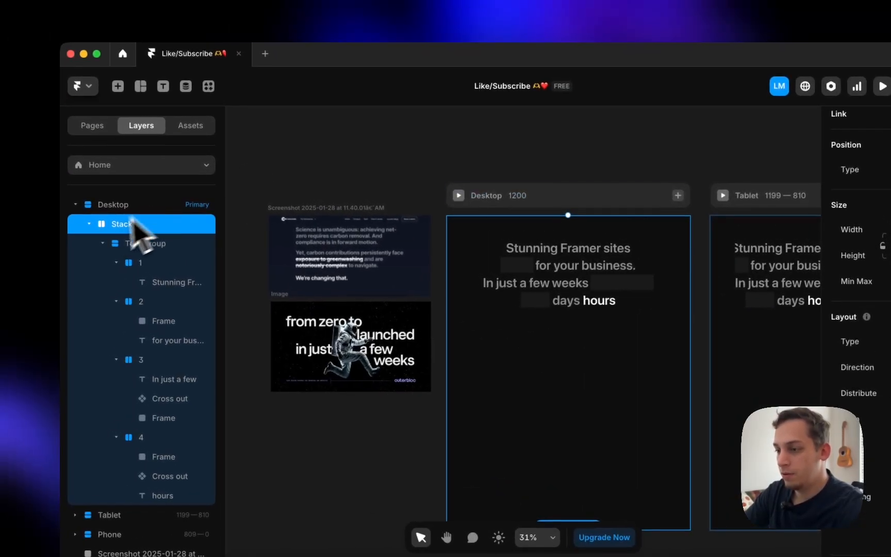
- Turn the Text Group in the Desktop Stack into a component, keeping the name Text Group
left_click(37, 198)
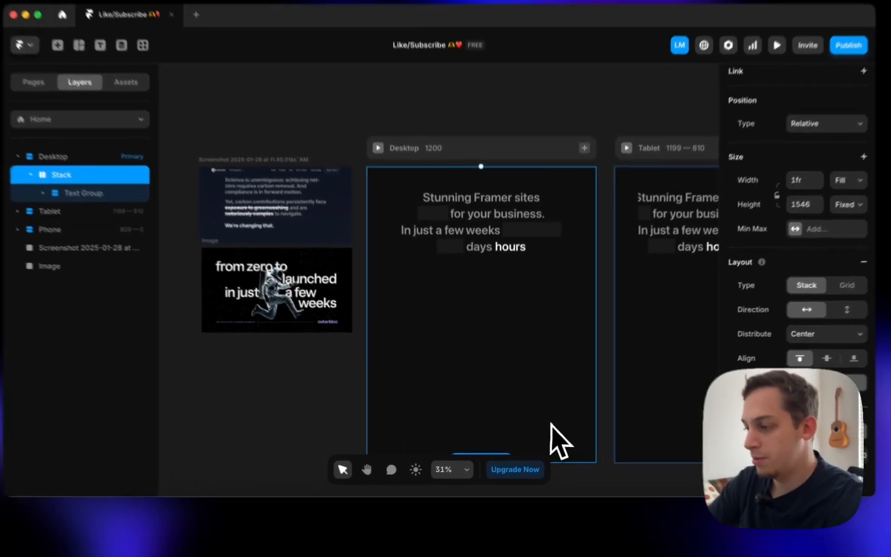
scroll(497, 377, "down", 2)
scroll(458, 368, "down", 3)
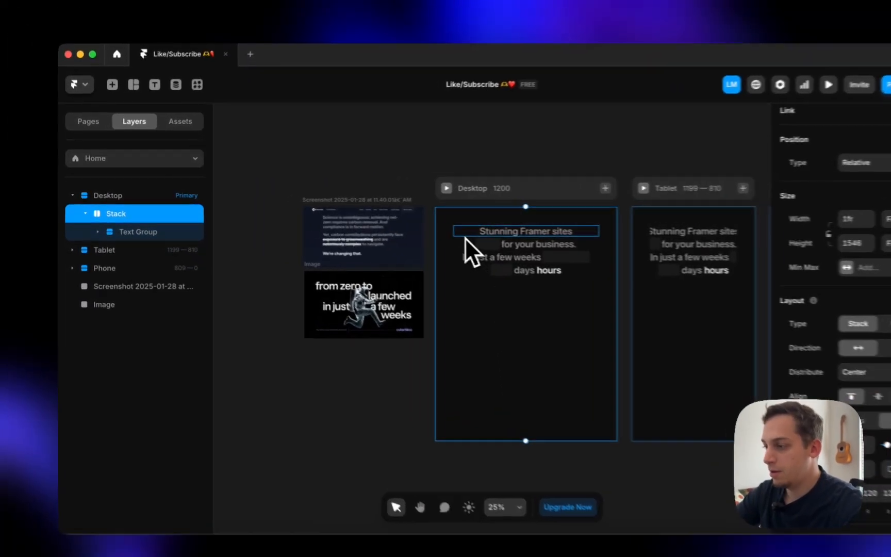
left_click(466, 230)
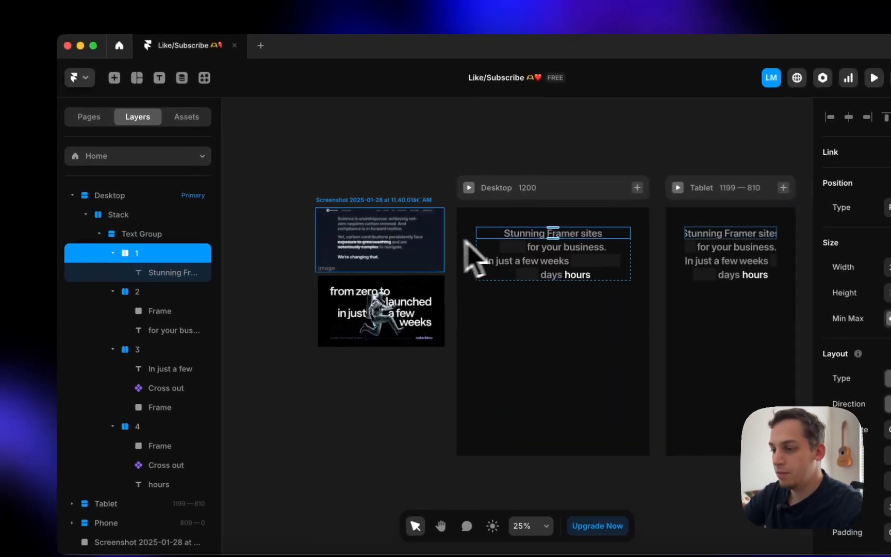
left_click(109, 261)
left_click(102, 242)
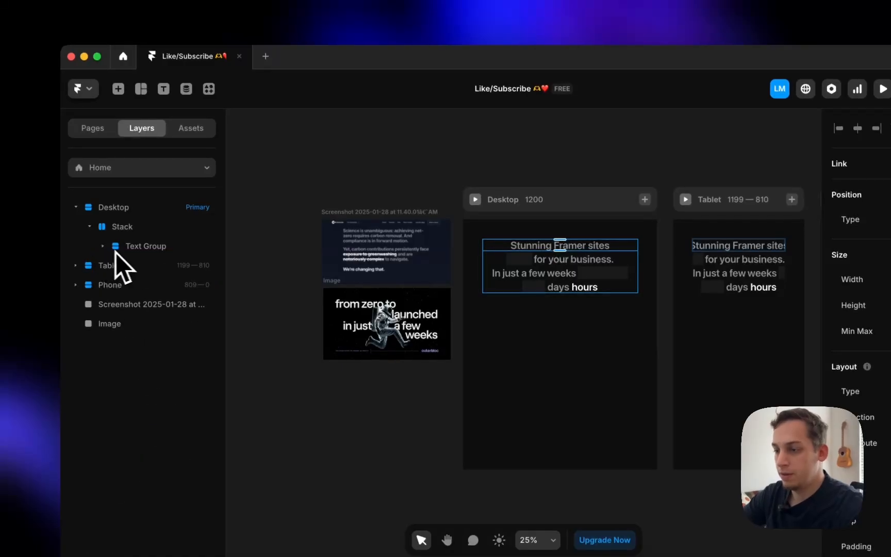
left_click(122, 247)
right_click(133, 247)
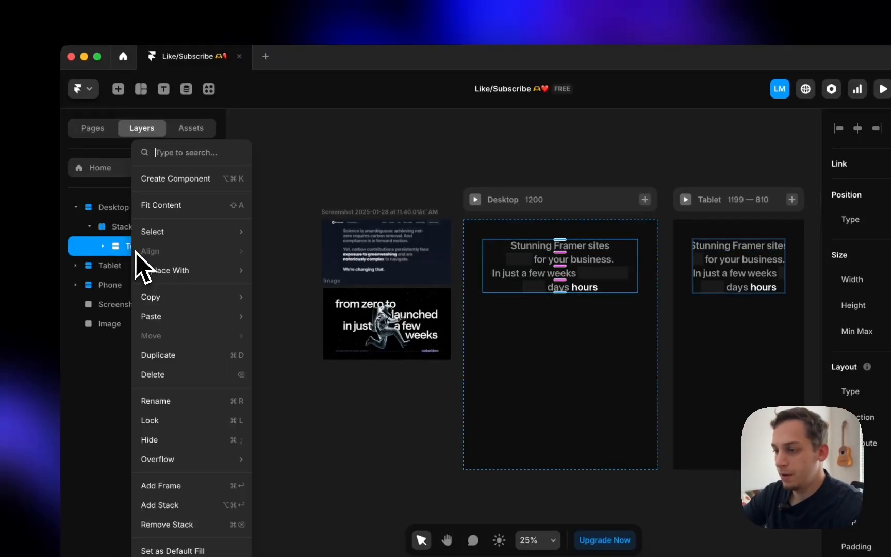
left_click(164, 183)
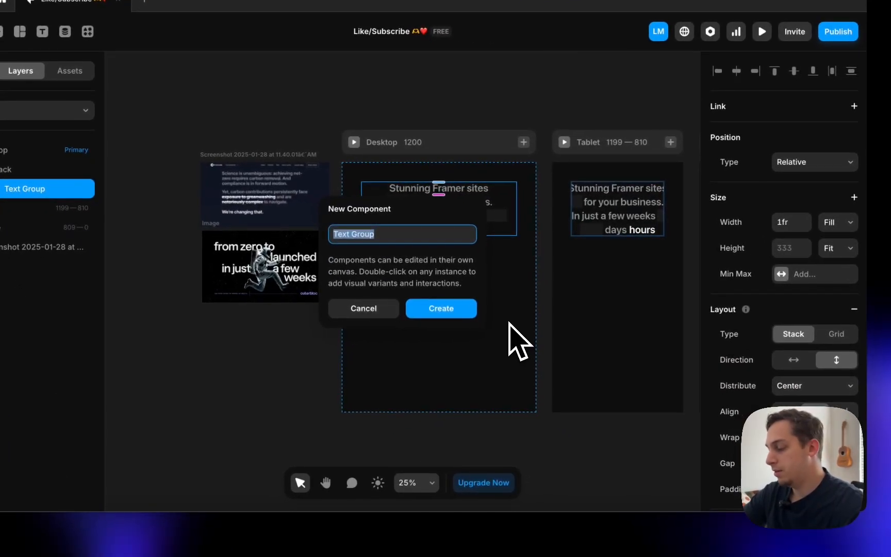
key("Return")
- Rename the primary variant of the Text Group component to 1
left_click(364, 281)
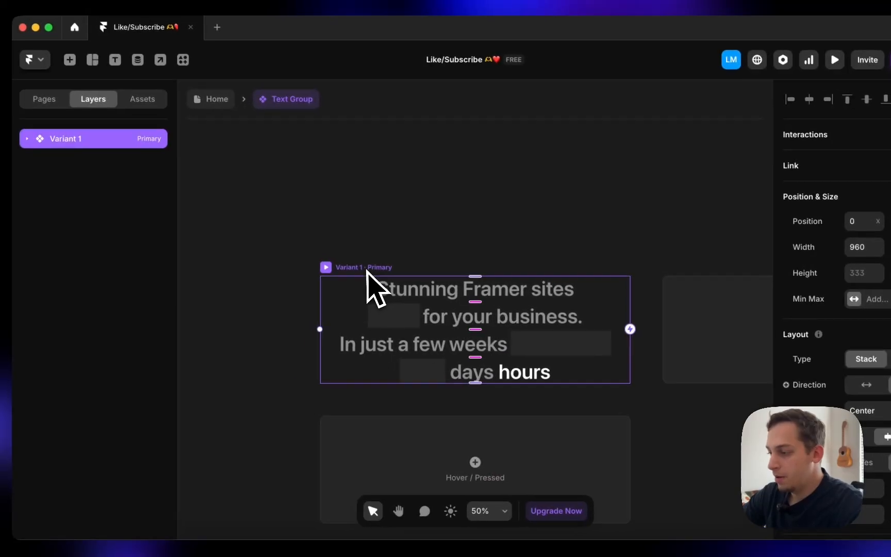
scroll(377, 273, "down", 5)
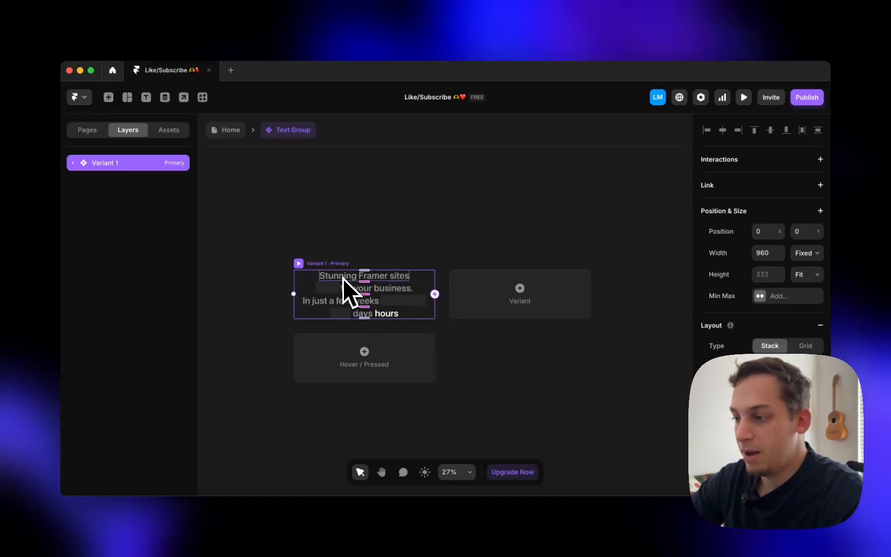
scroll(347, 283, "up", 5)
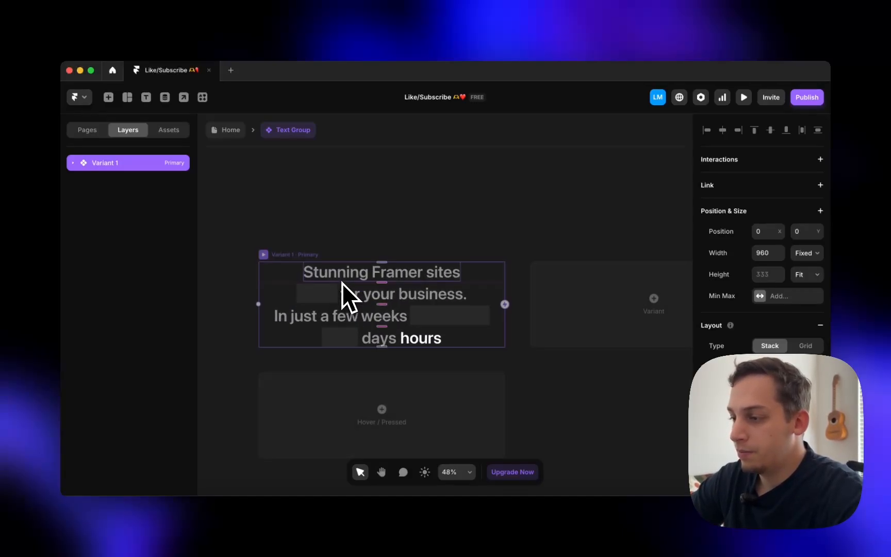
scroll(573, 305, "down", 3)
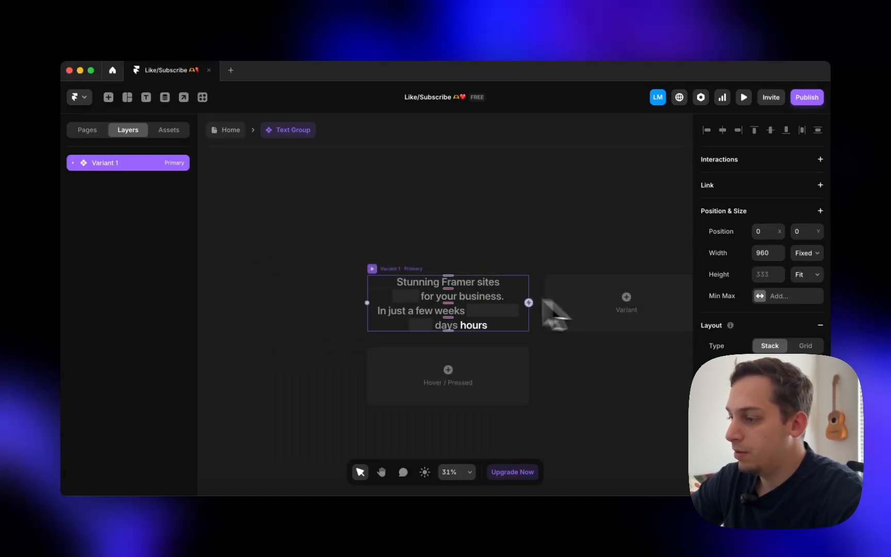
double_click(108, 163)
type("1")
left_click(258, 300)
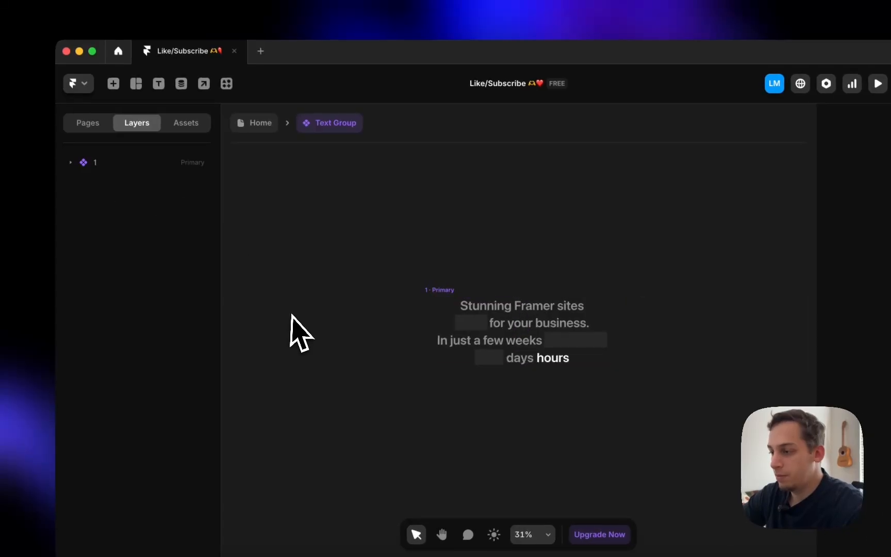
- Add a new variant from variant 1 of the Text Group component and name it 2
left_click(449, 299)
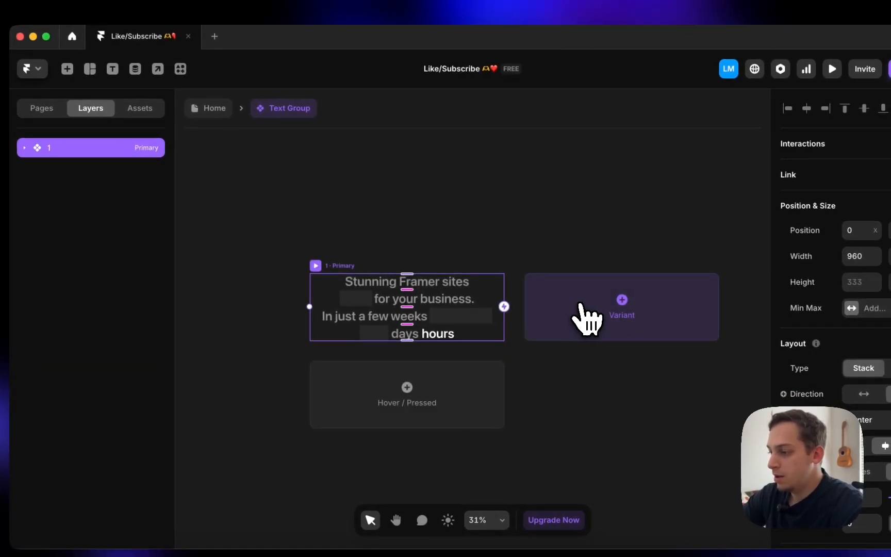
left_click(633, 332)
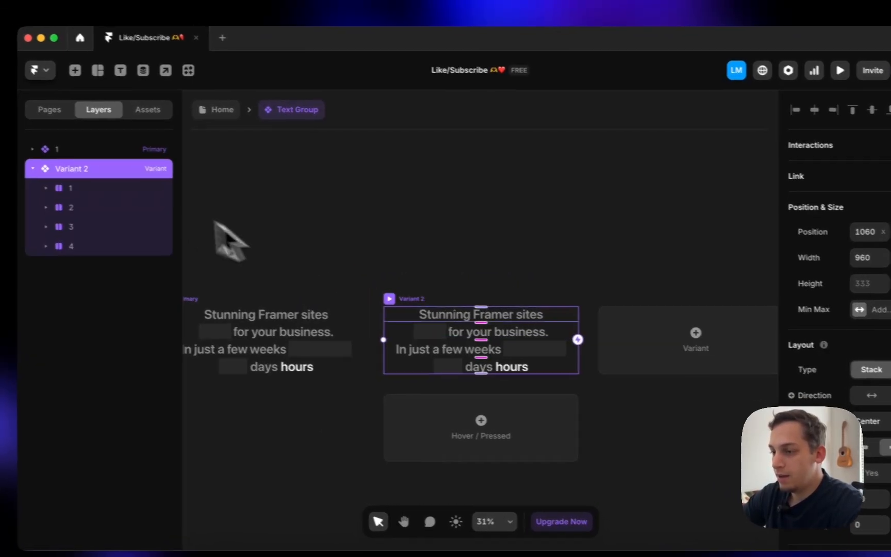
double_click(70, 166)
type("2")
left_click(430, 257)
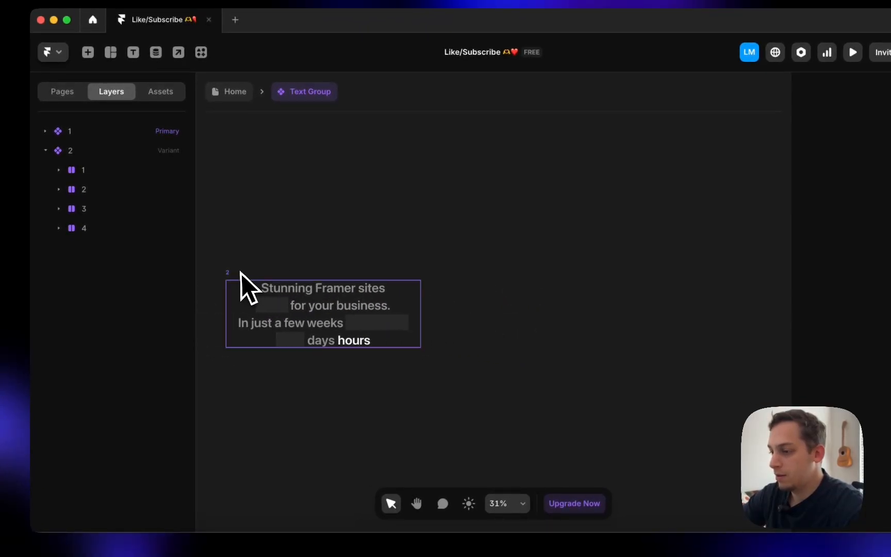
- Add a variant based on variant 2 of the Text Group component and name it 3
left_click(240, 272)
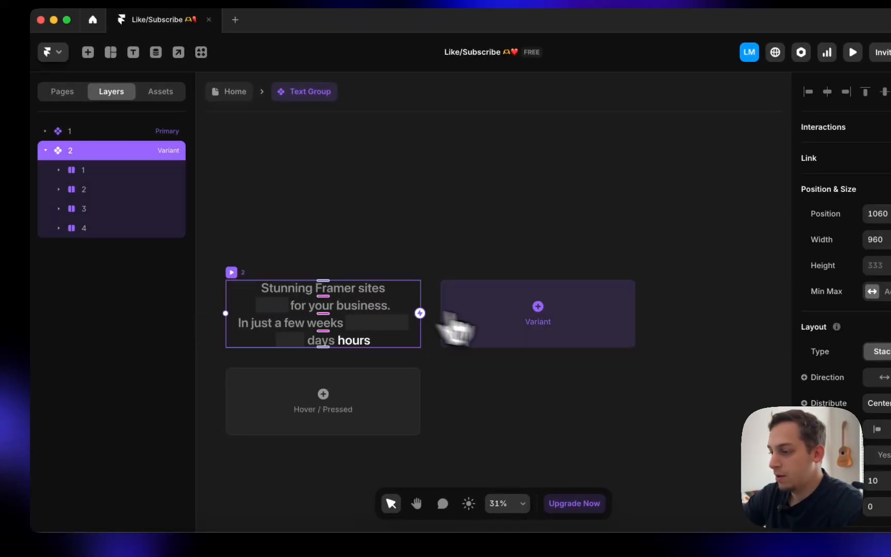
left_click(522, 330)
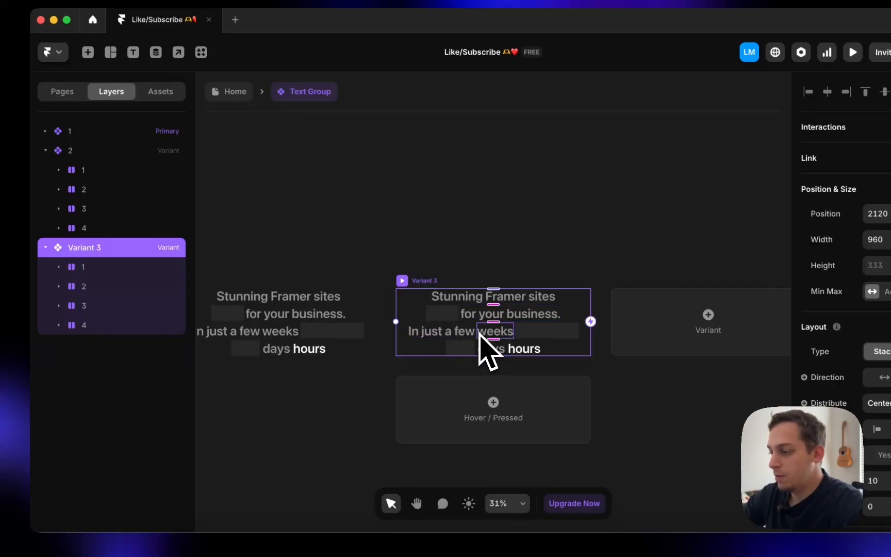
double_click(87, 248)
type("3")
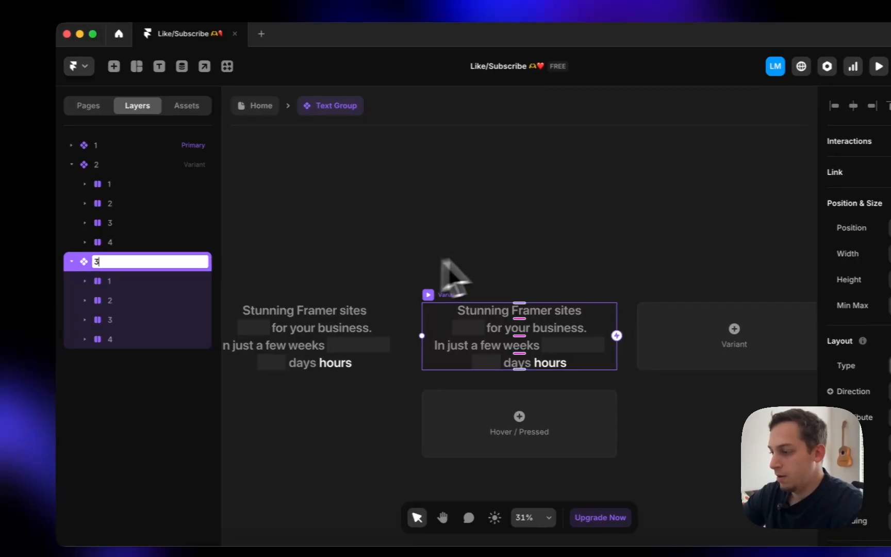
left_click(306, 271)
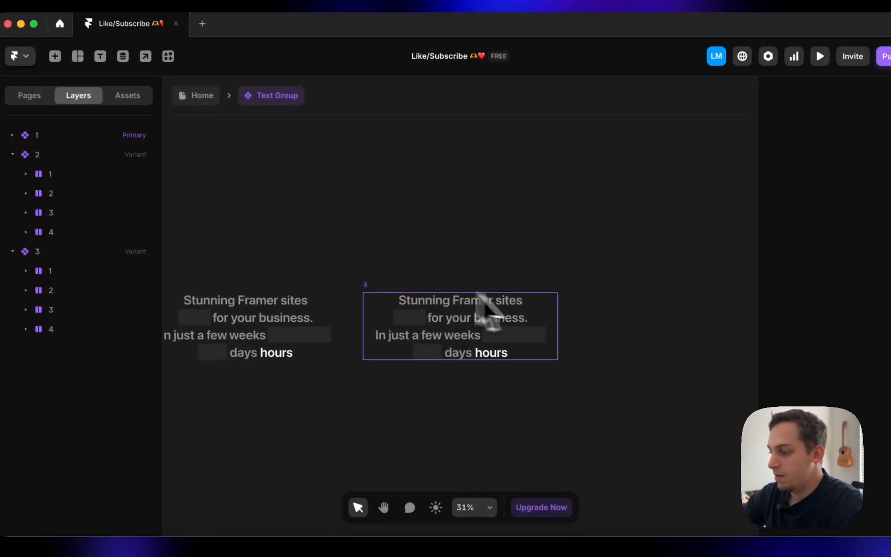
- Add a variant based on variant 3 of the Text Group component and name it 4
left_click(401, 295)
left_click(621, 322)
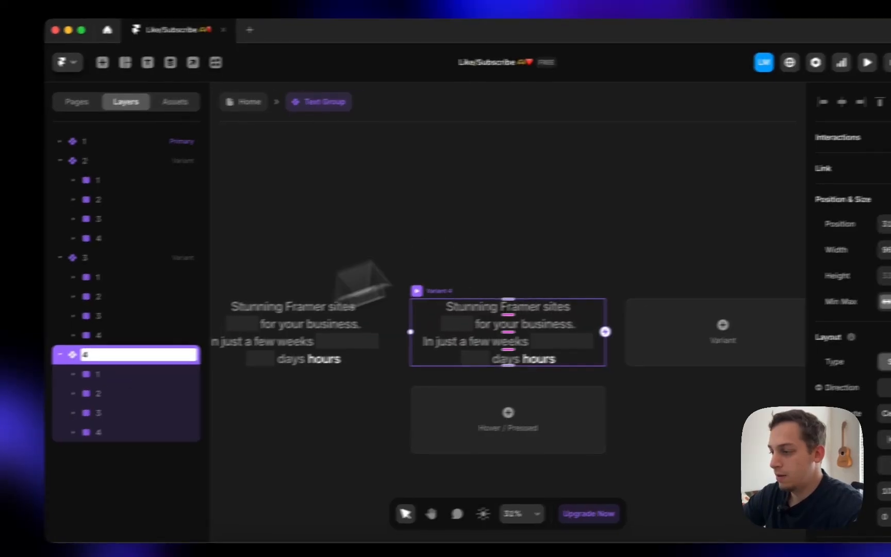
left_click(688, 185)
- Add a variant based on variant 4 of the Text Group component and name it 5
left_click(435, 300)
left_click(645, 355)
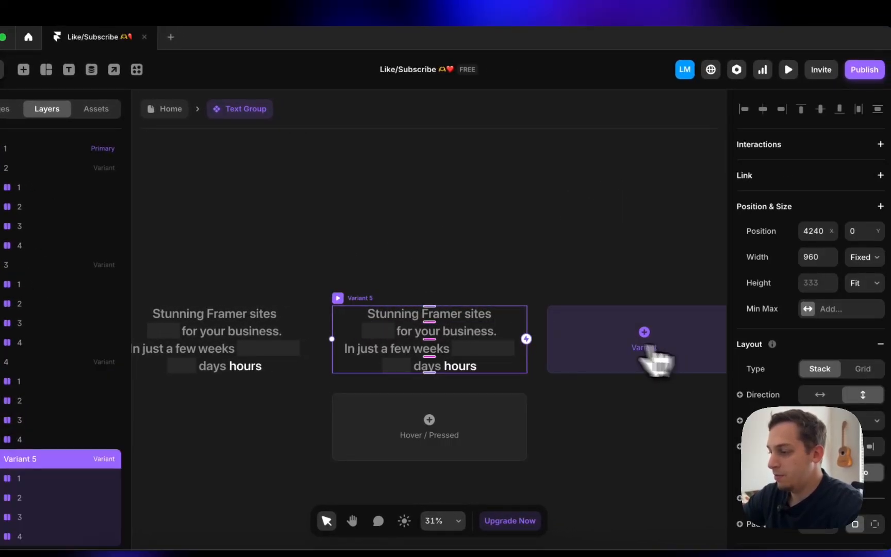
double_click(31, 459)
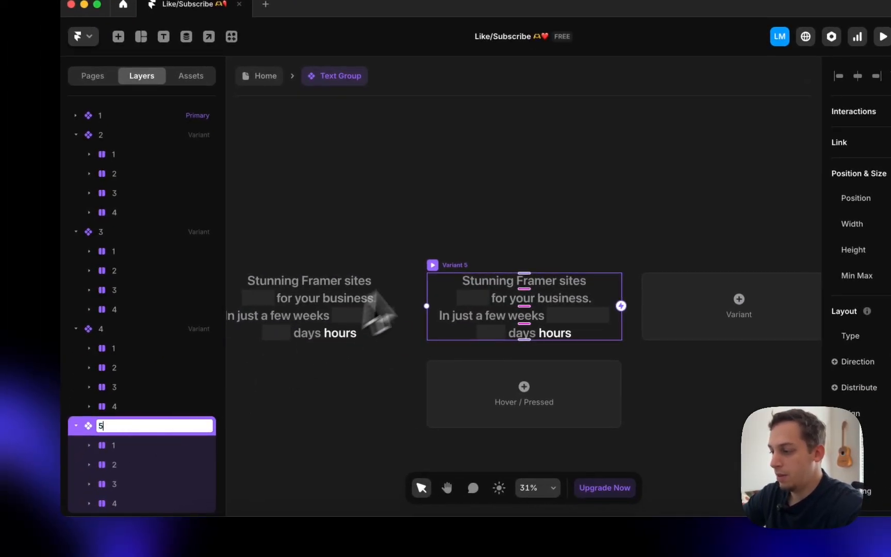
type("5")
left_click(445, 244)
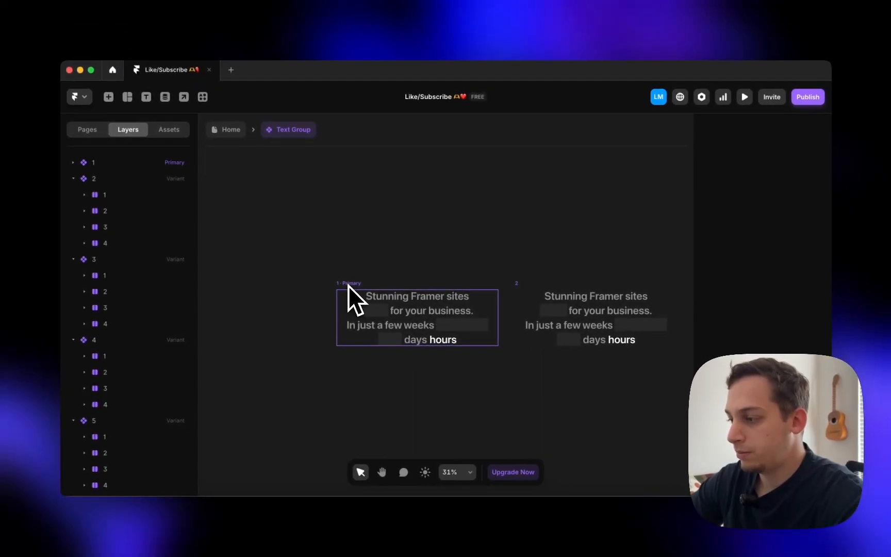
- Open the Cross out component from the "days" instance and add an Appear transition with a 1 s delay from variant 0 to Variant 2
scroll(348, 285, "down", 1)
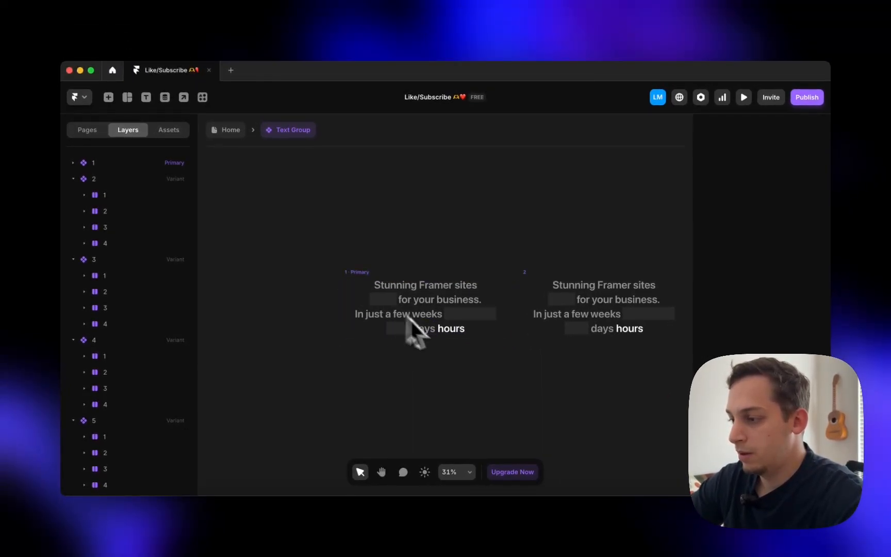
scroll(428, 334, "left", 1)
scroll(428, 334, "down", 2)
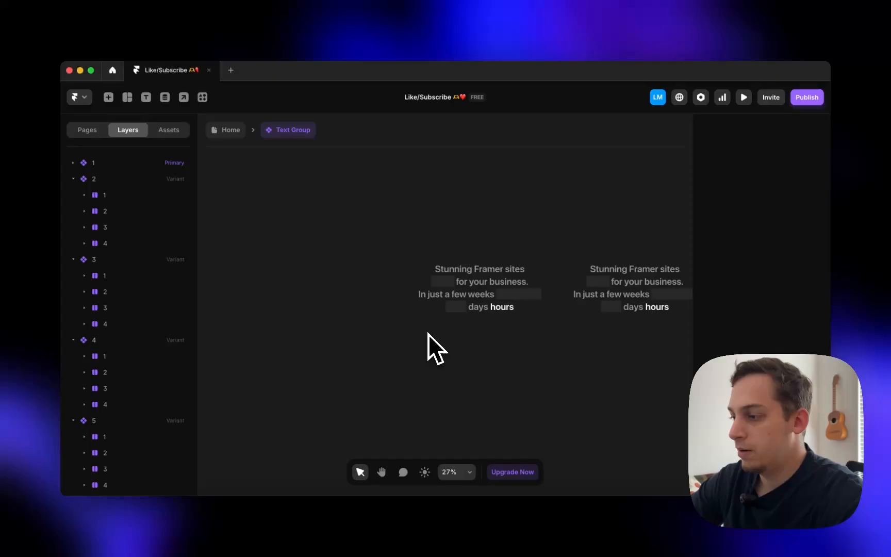
left_click(467, 316)
left_click(380, 266)
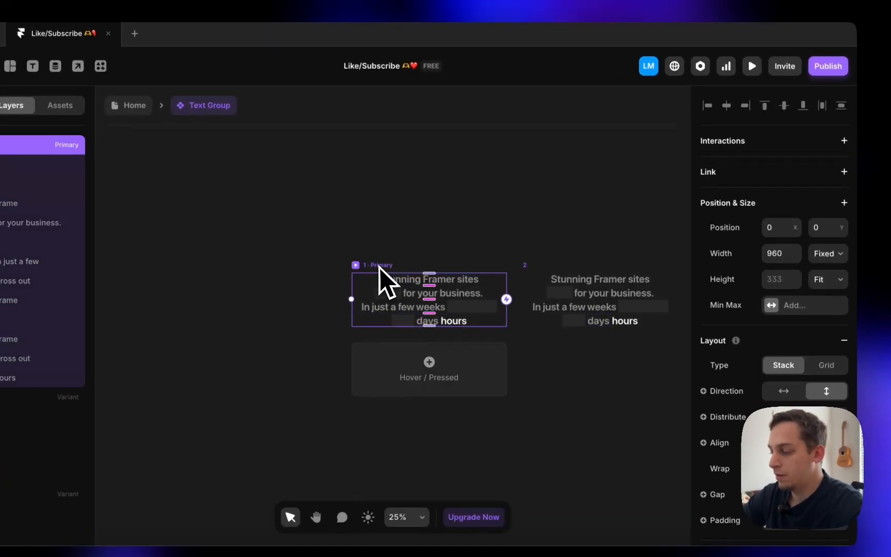
left_click(419, 325)
double_click(426, 322)
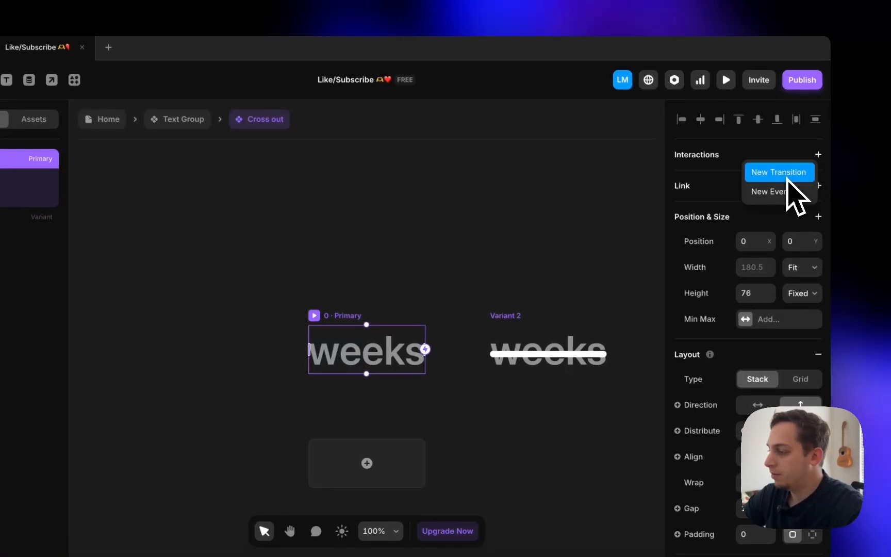
left_click(780, 173)
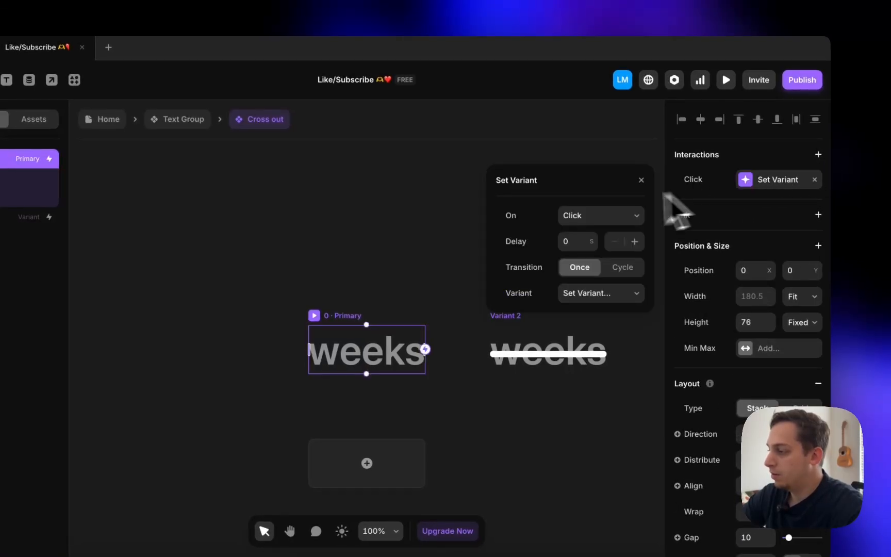
left_click(598, 219)
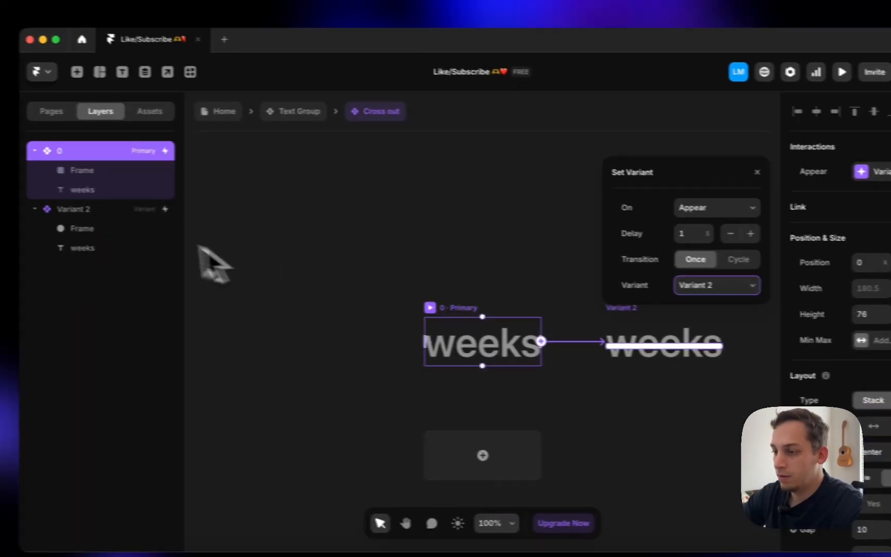
- Rename Variant 2 of the Cross out component to 1
double_click(120, 219)
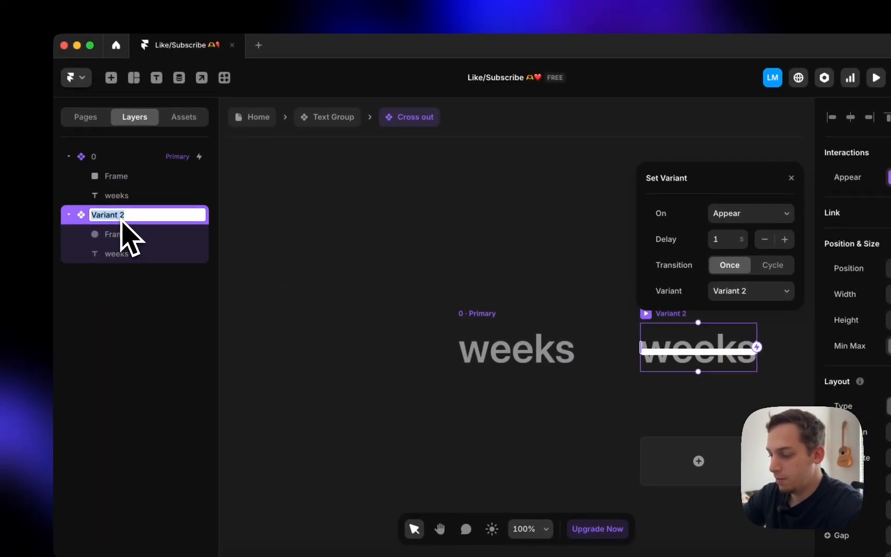
type("1")
key("Return")
- Change the Appear interaction of Cross out variant 0 from a single transition to Cycle
left_click(502, 309)
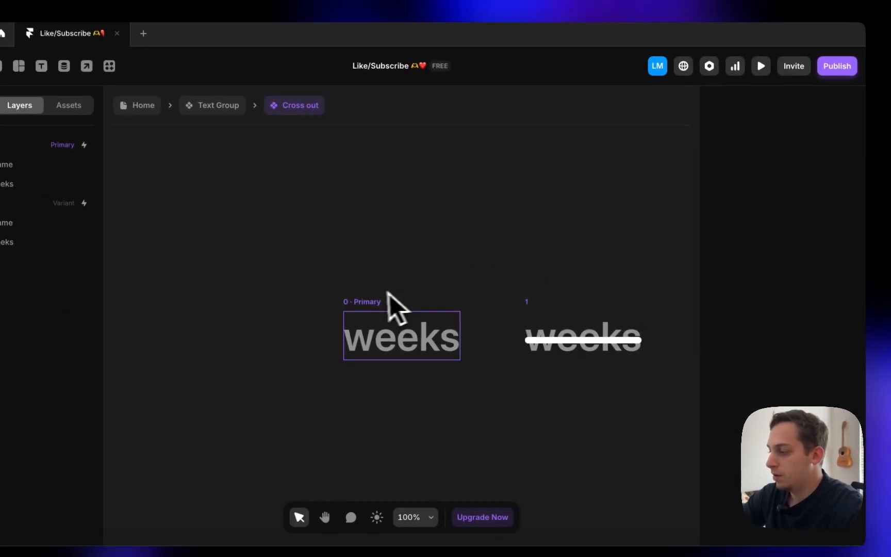
left_click(778, 170)
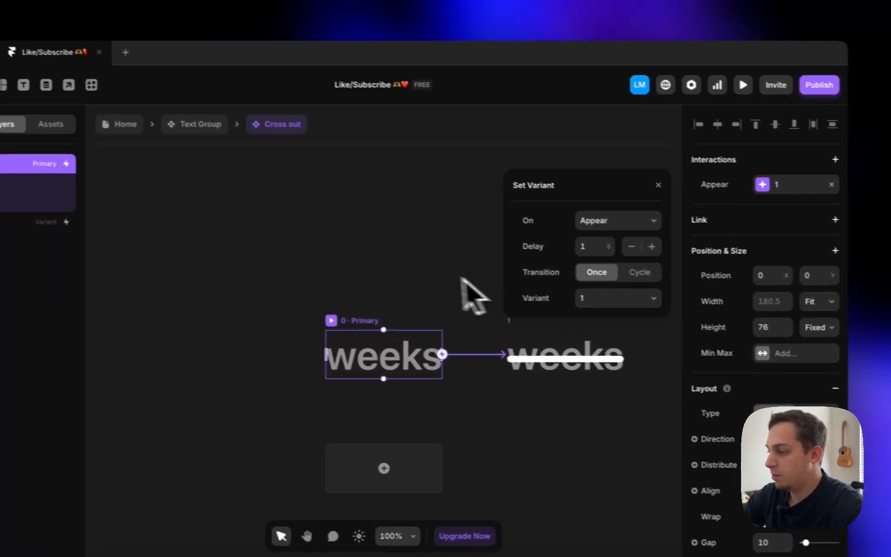
left_click(663, 276)
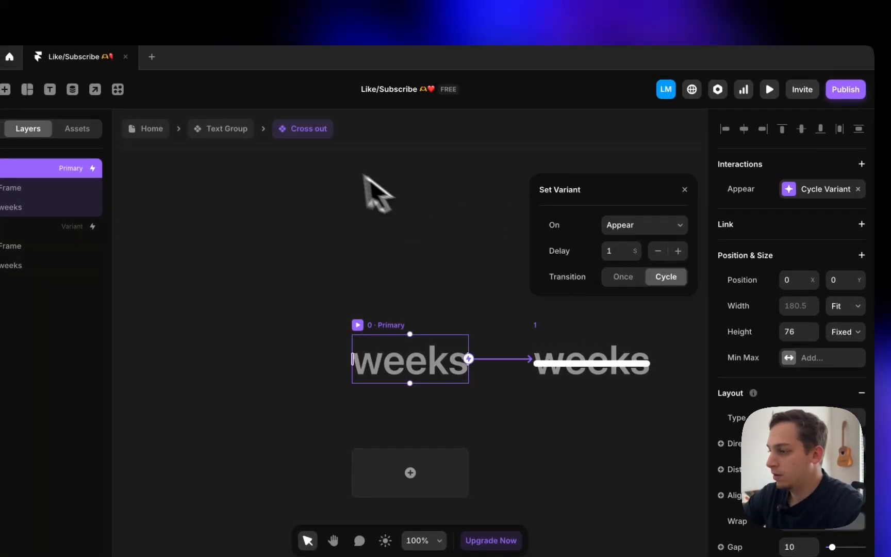
- Return to the Home page and preview the animated headline
left_click(151, 128)
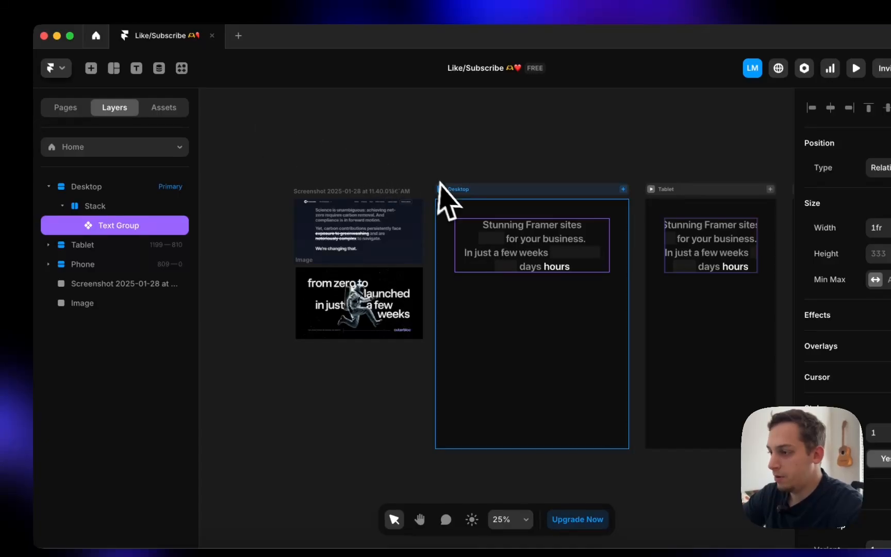
key("super+p")
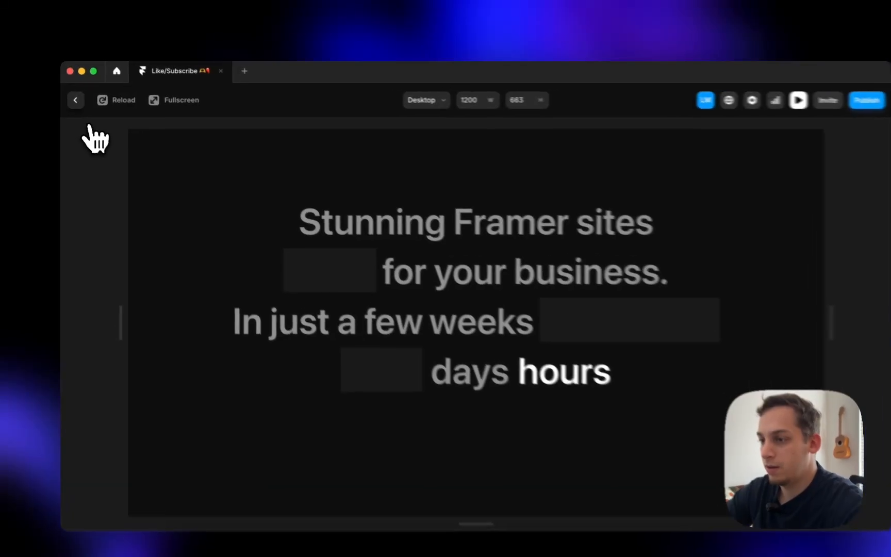
left_click(75, 97)
- Open the Cross out component from the "weeks" instance and set variant 0's Appear interaction to transition Once to variant 1
double_click(445, 263)
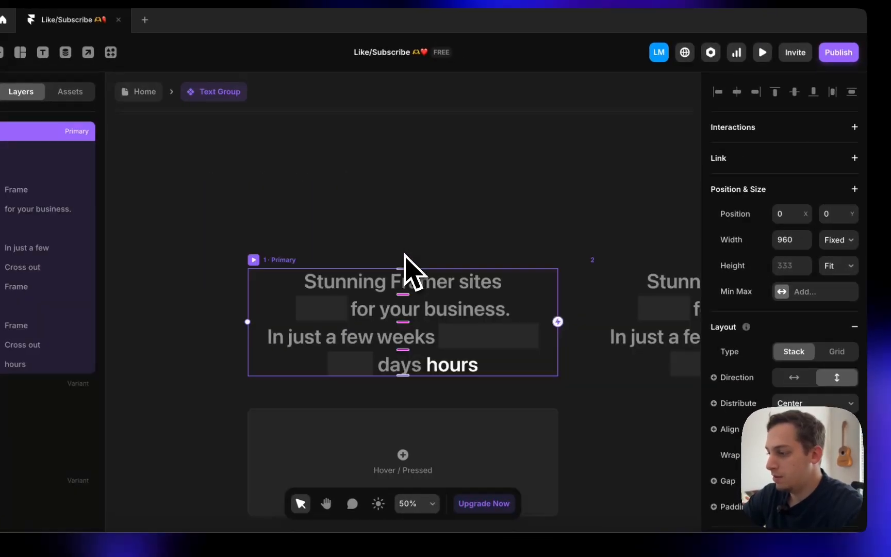
double_click(417, 346)
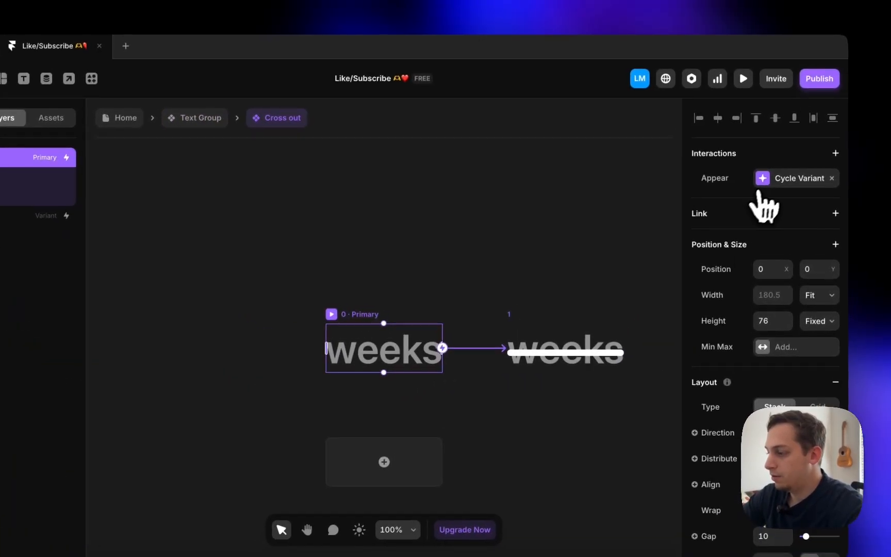
left_click(780, 151)
left_click(593, 272)
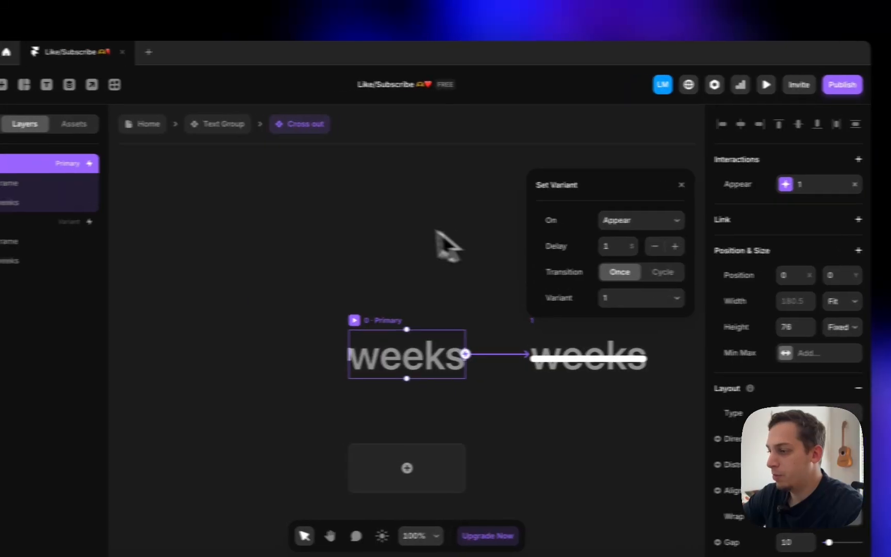
left_click(416, 239)
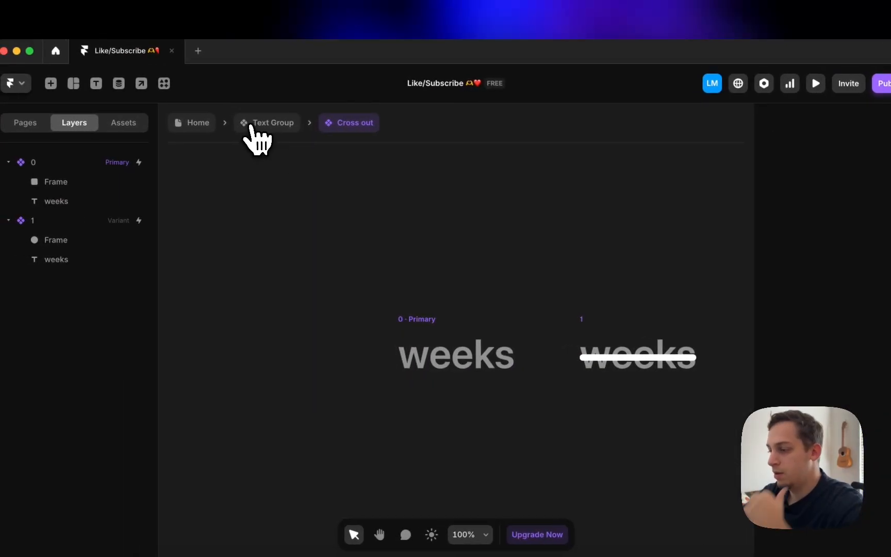
- In the Text Group component, hide rows 2, 3 and 4 of the primary variant 1
left_click(254, 124)
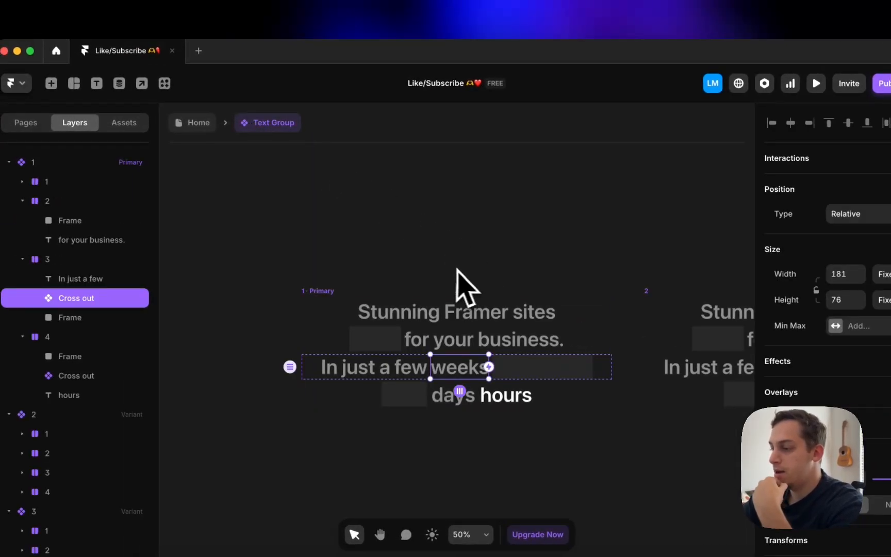
scroll(456, 269, "down", 3)
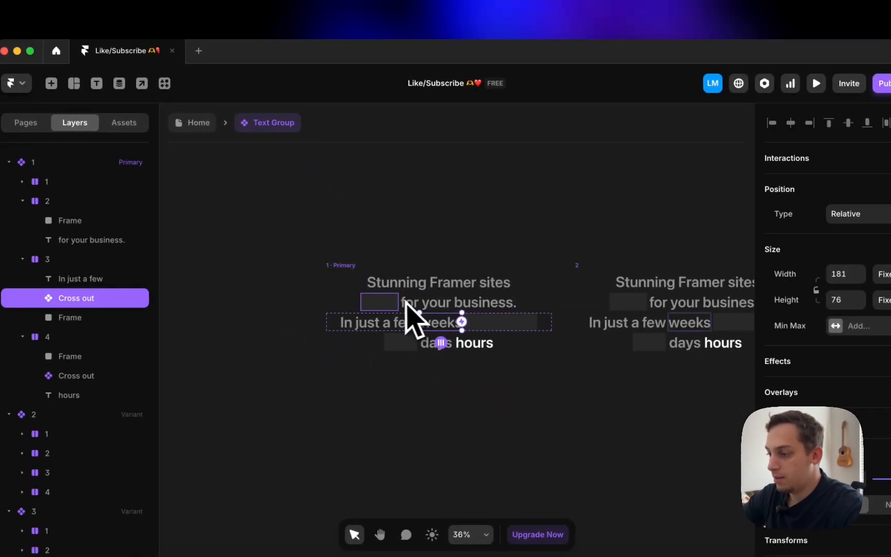
left_click(401, 303)
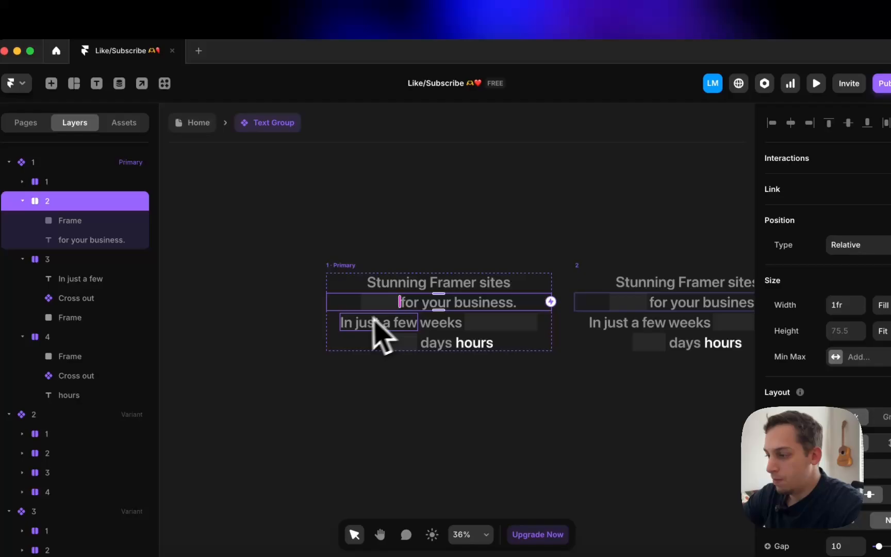
left_click(340, 325, "shift")
left_click(341, 344, "shift")
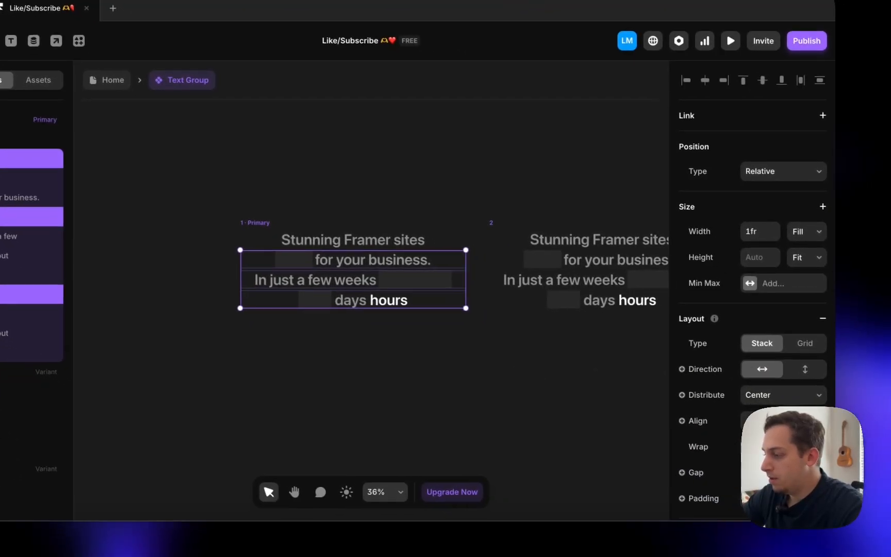
scroll(782, 398, "down", 5)
left_click(799, 411)
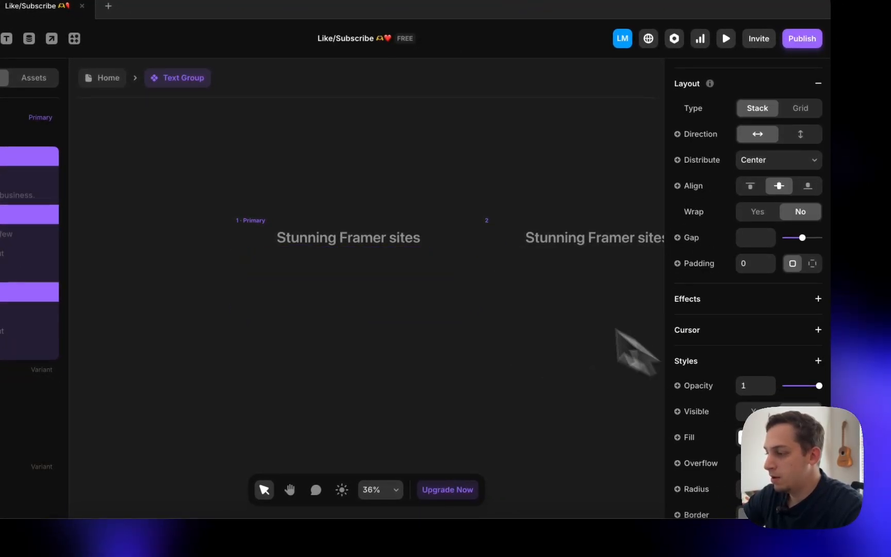
- Make row 2 ("for your business.") visible in variant 2 of the Text Group component
left_click(495, 223)
scroll(493, 223, "right", 4)
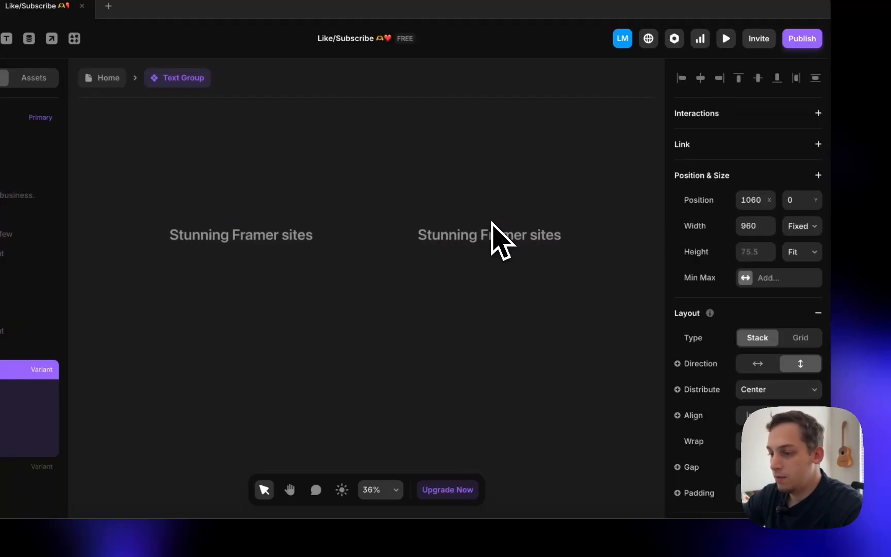
left_click(4, 408)
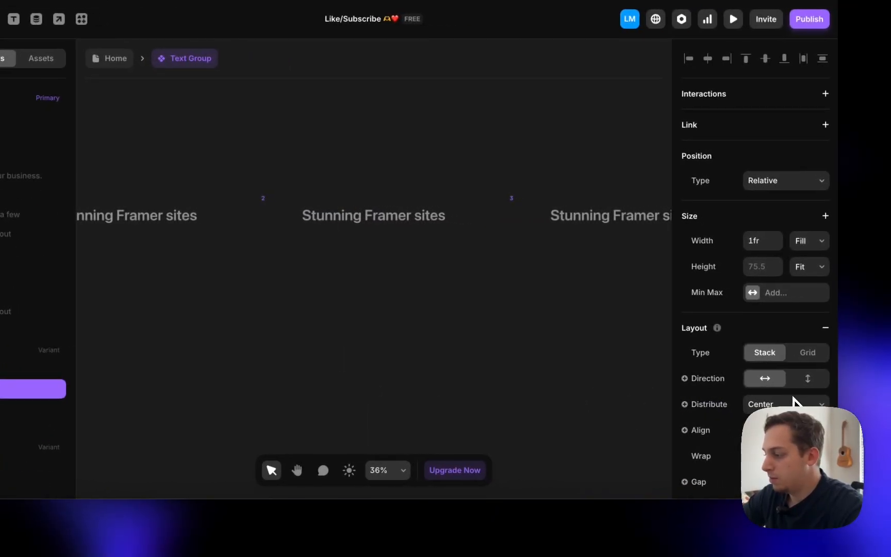
scroll(825, 405, "down", 5)
scroll(768, 406, "down", 2)
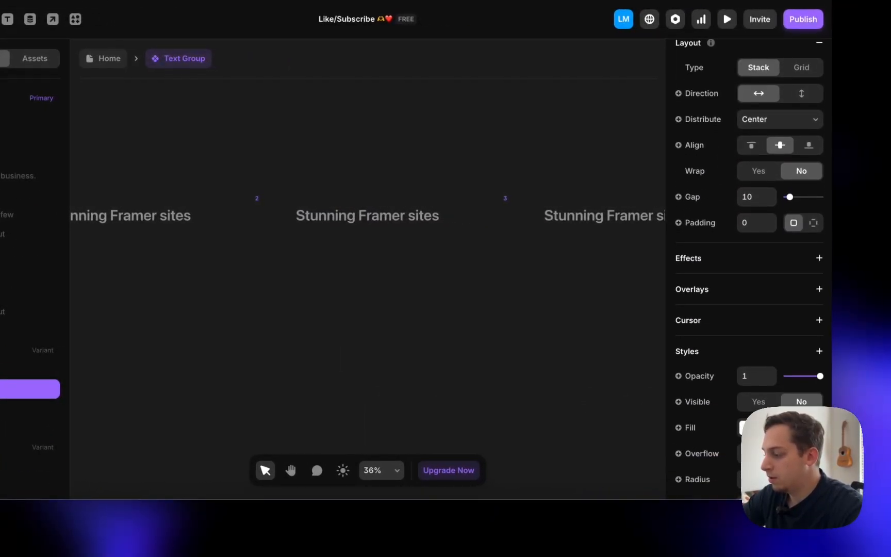
left_click(759, 402)
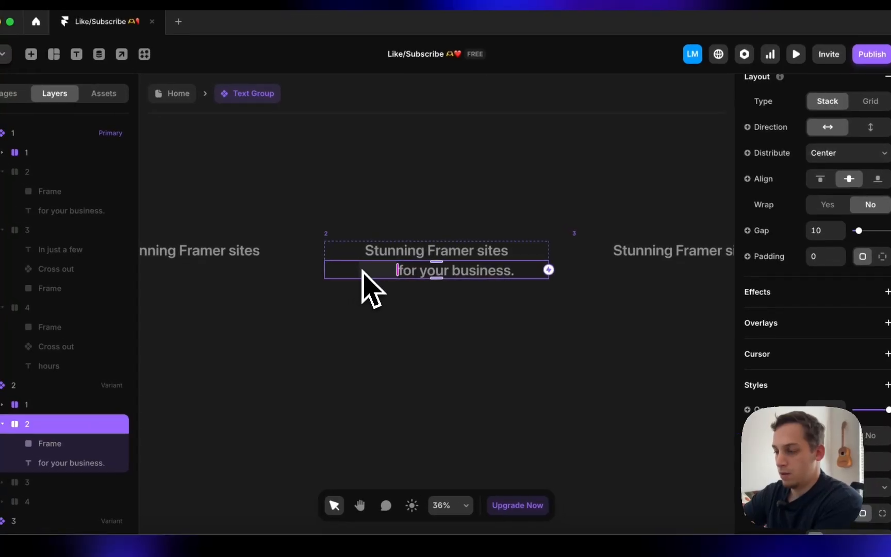
- Make rows 2 and 3 visible in variant 3 of the Text Group component
scroll(366, 271, "right", 5)
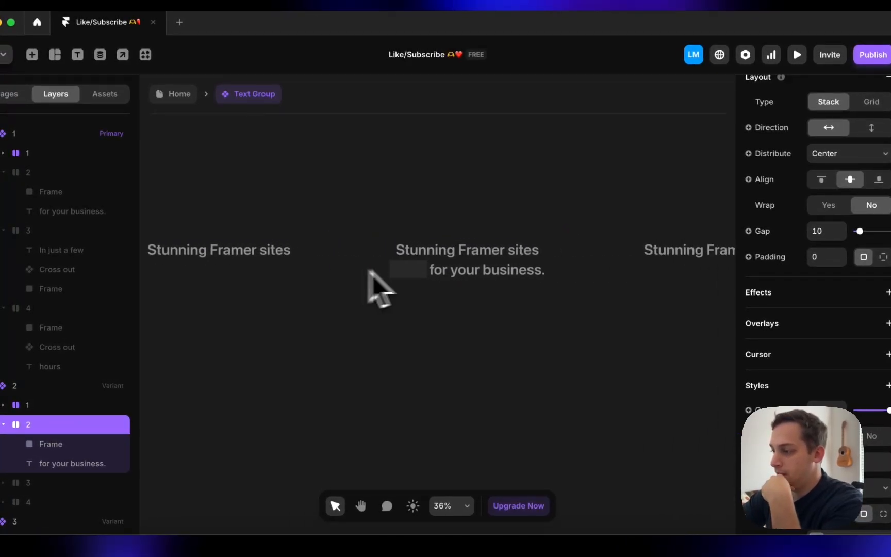
left_click(611, 234)
scroll(76, 438, "down", 6)
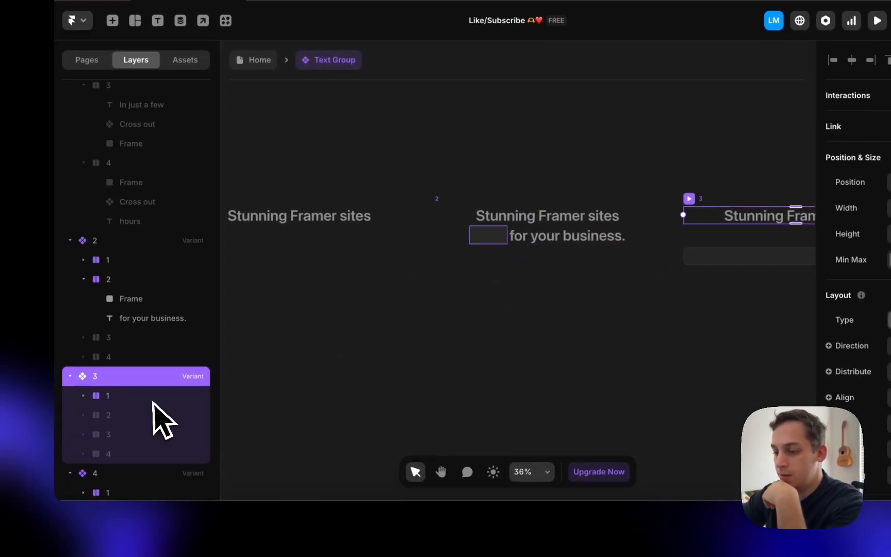
left_click(114, 346)
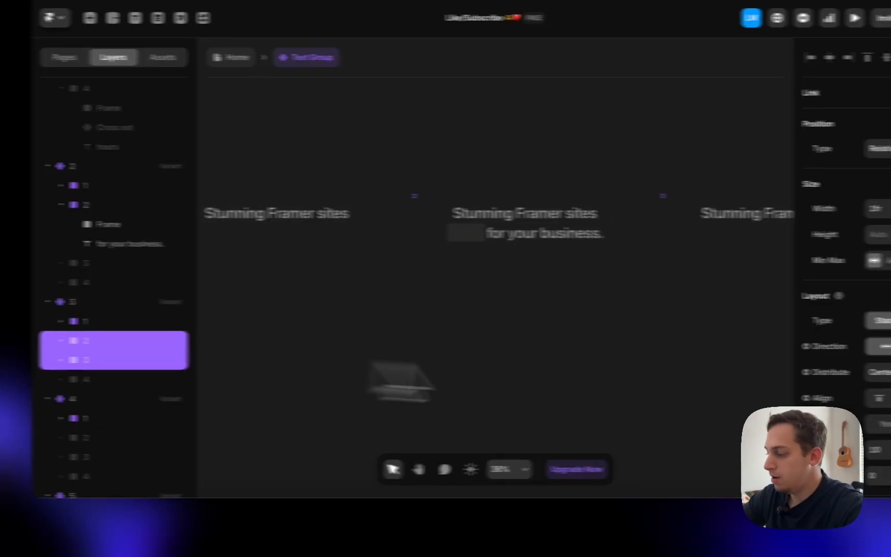
scroll(736, 408, "down", 8)
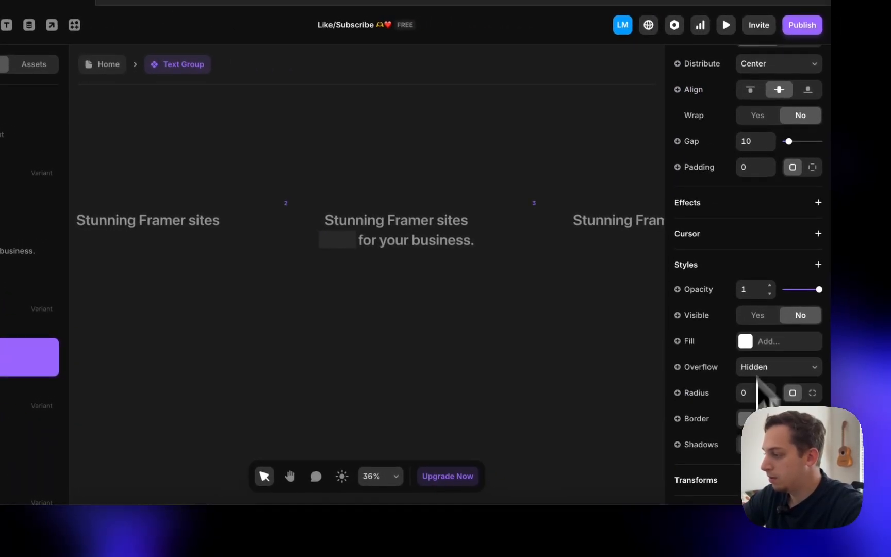
scroll(759, 276, "up", 5)
scroll(758, 275, "down", 7)
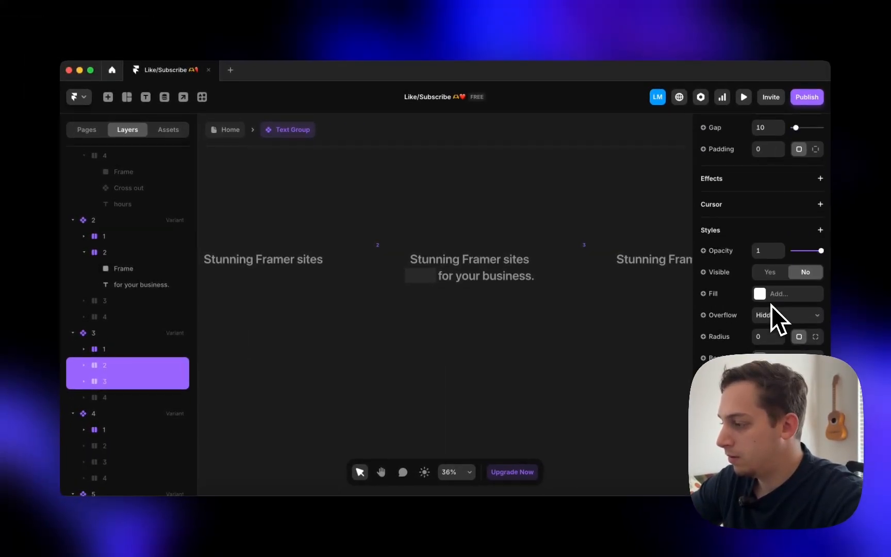
scroll(770, 305, "up", 3)
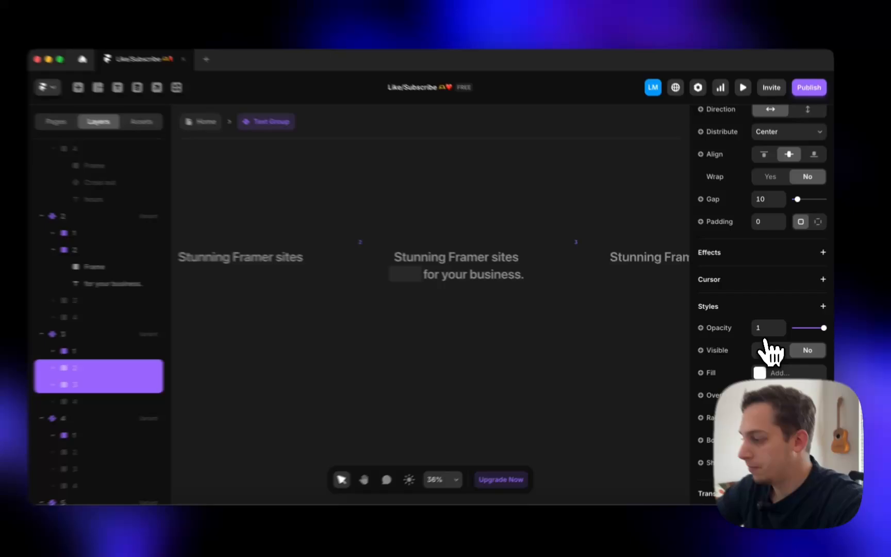
left_click(770, 350)
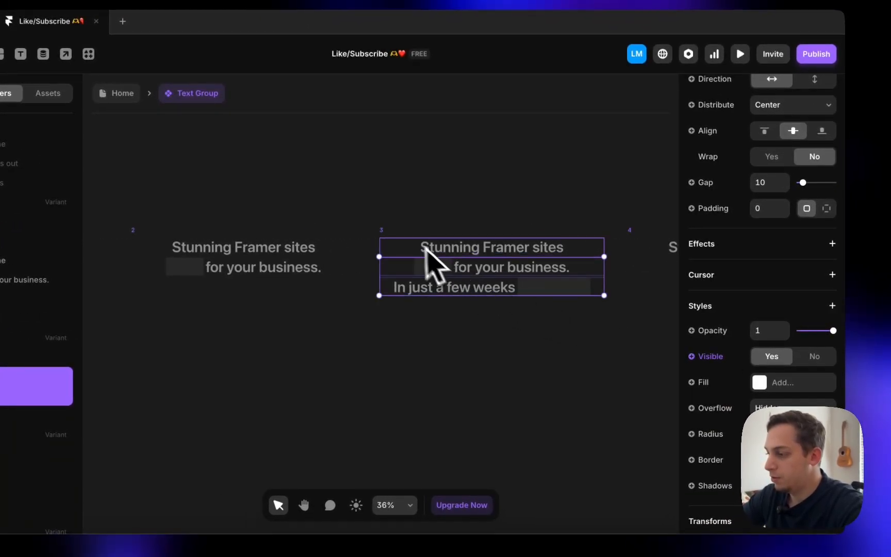
- Preview variant 3 of the Text Group component and return to the canvas
left_click(386, 231)
key("super+p")
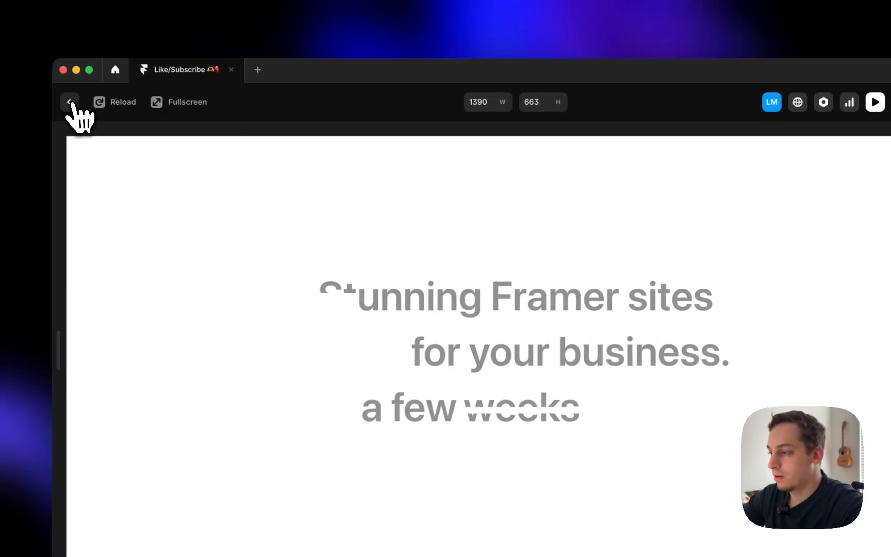
left_click(71, 103)
- Make rows 2, 3 and 4 visible in variant 4 of the Text Group component
scroll(516, 244, "right", 4)
scroll(531, 270, "right", 2)
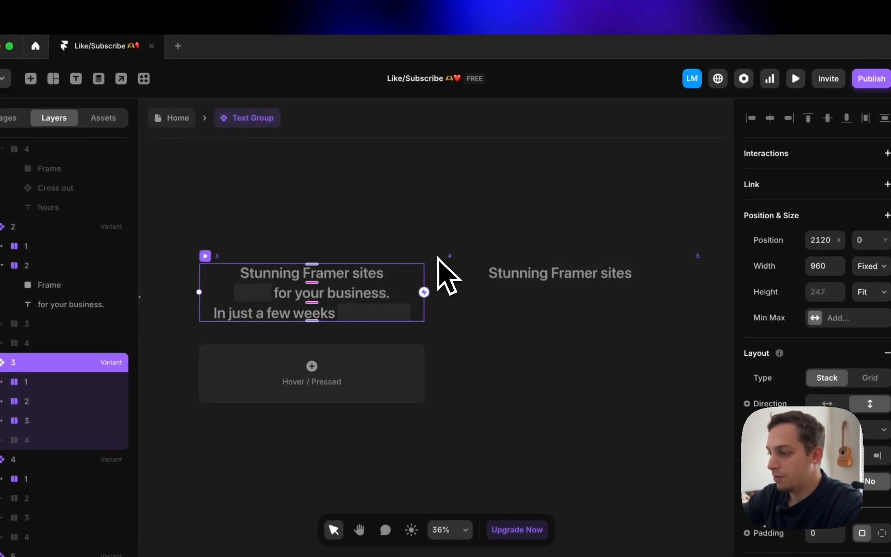
left_click(454, 261)
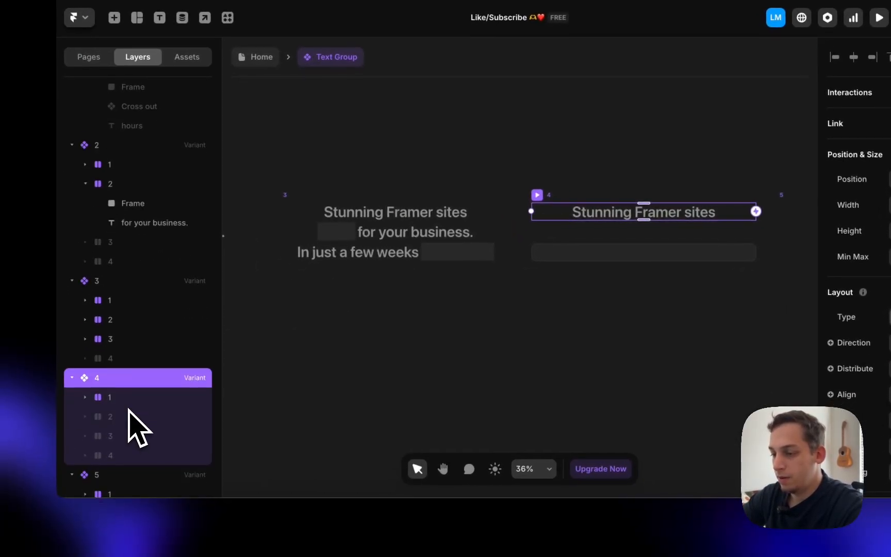
left_click(127, 415)
left_click(140, 453, "shift")
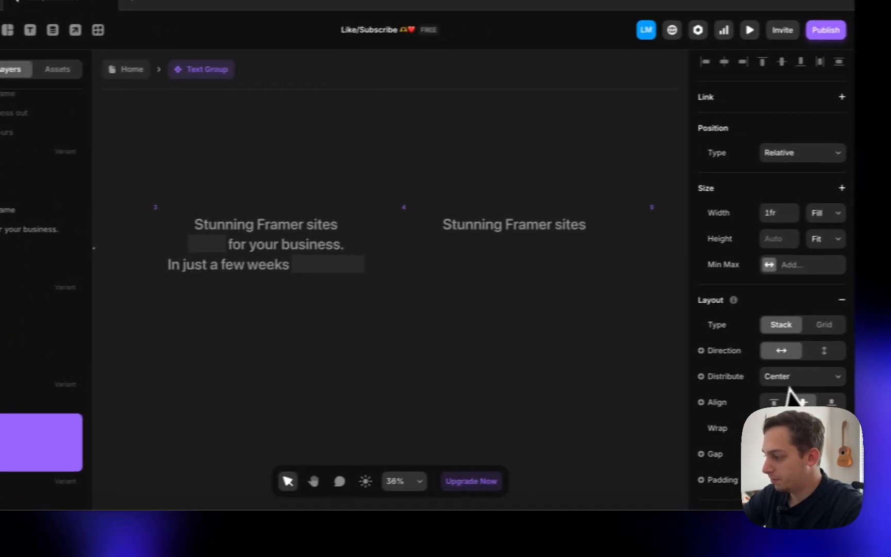
scroll(792, 397, "down", 5)
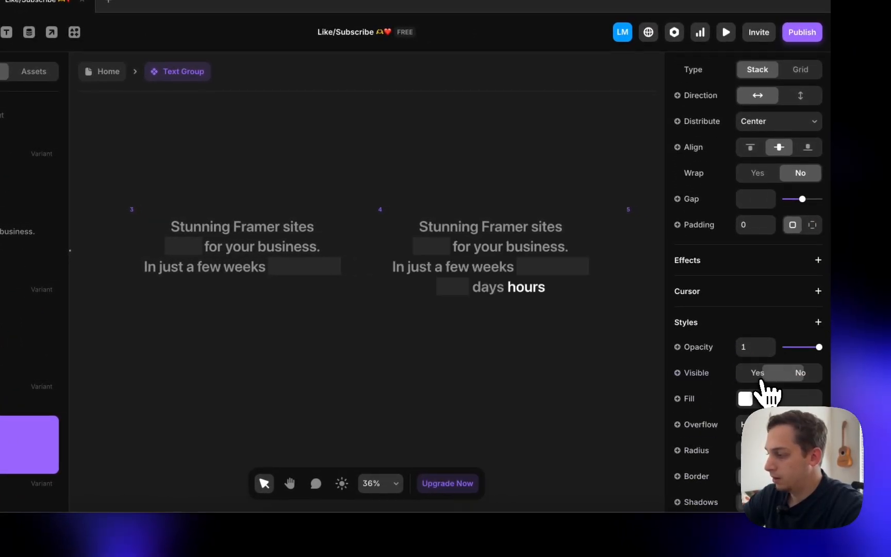
left_click(535, 329)
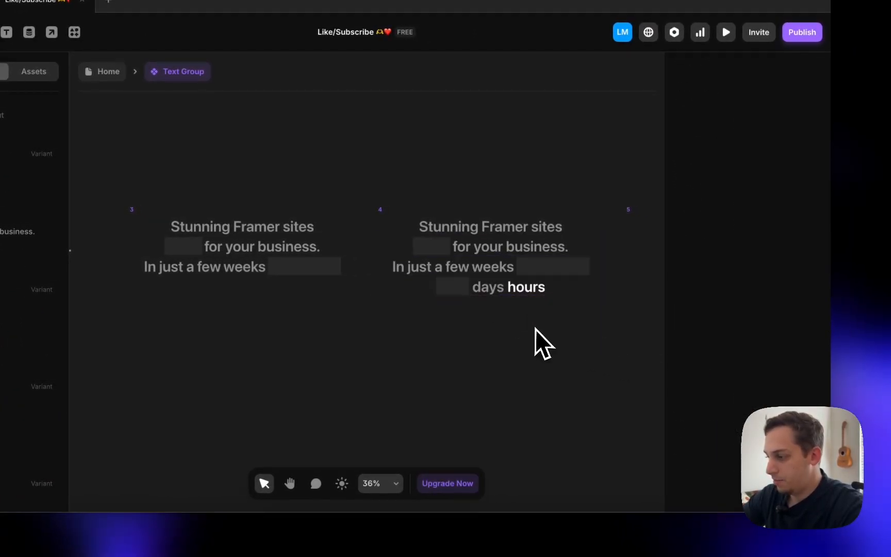
- Set the opacity of the "hours" text in variant 4 to 0
left_click(532, 296)
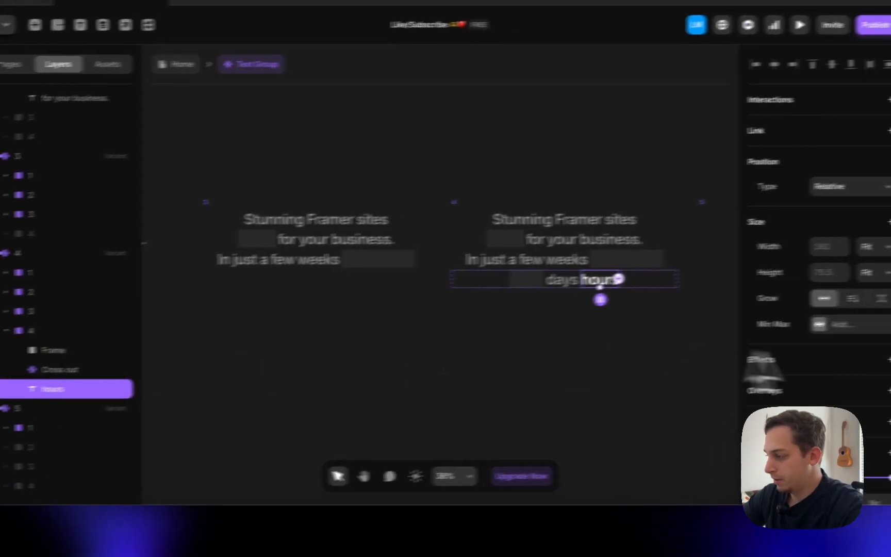
scroll(763, 366, "down", 5)
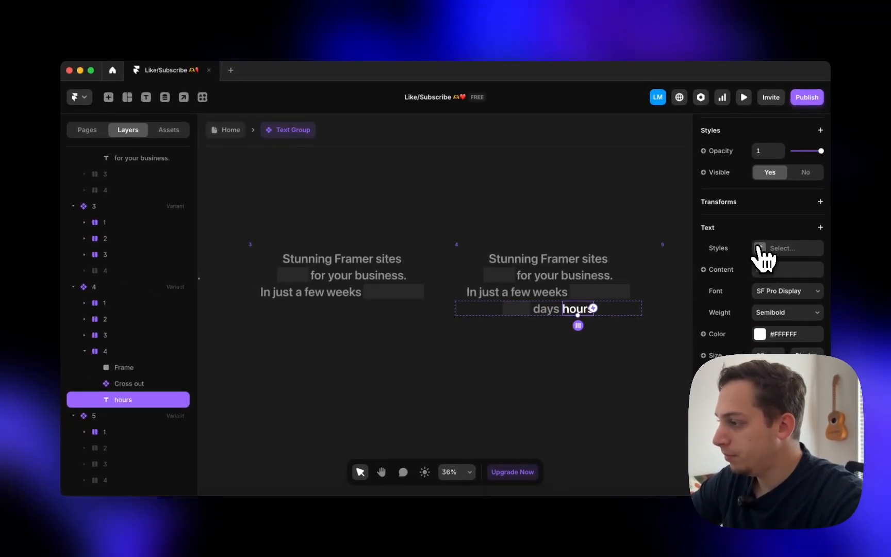
left_click(805, 172)
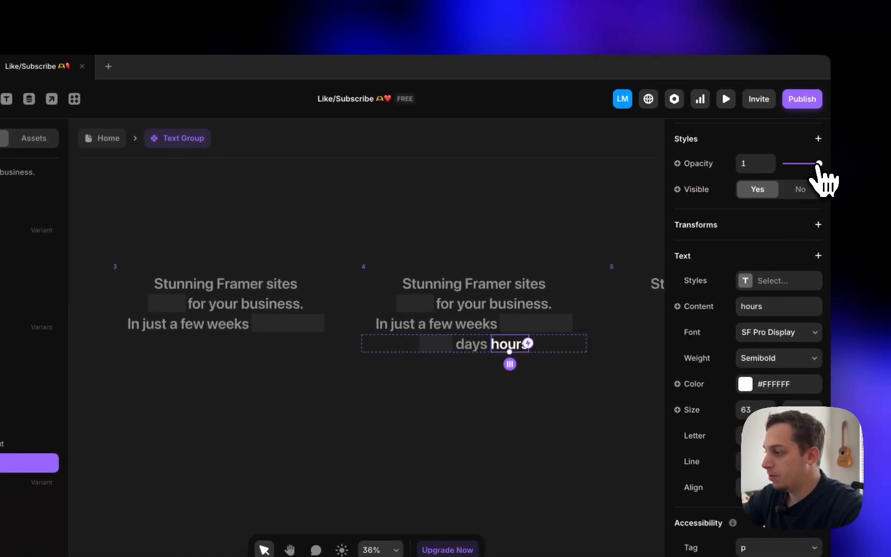
left_click_drag(819, 157, 766, 157)
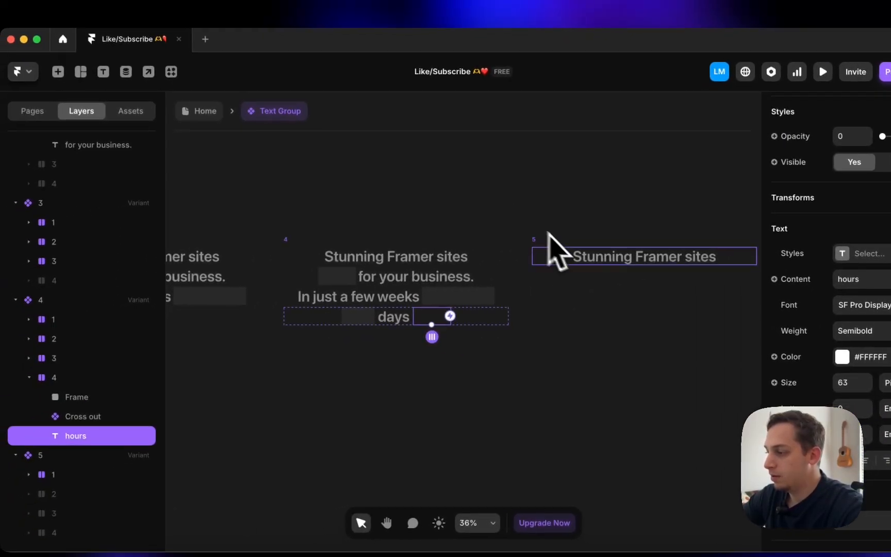
- Make rows 2, 3 and 4 visible in variant 5 of the Text Group component
left_click(602, 271)
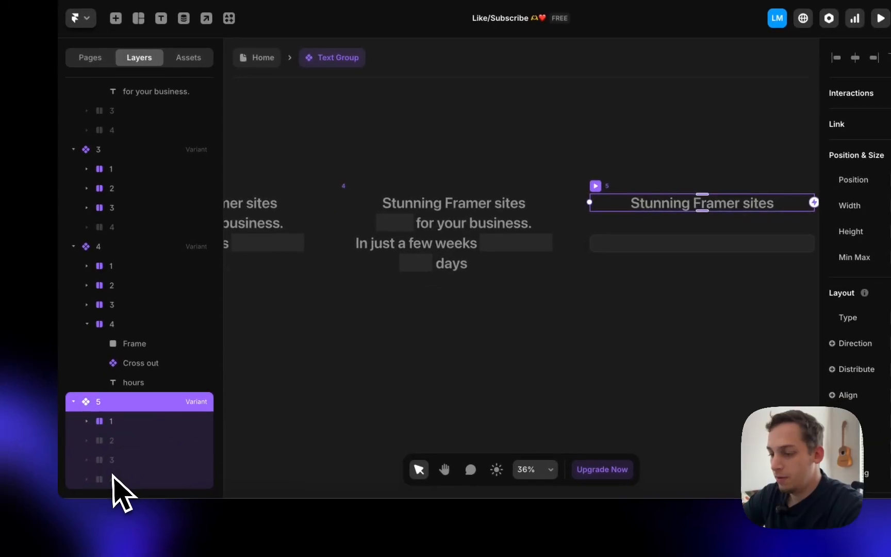
left_click(67, 493)
left_click(117, 475, "shift")
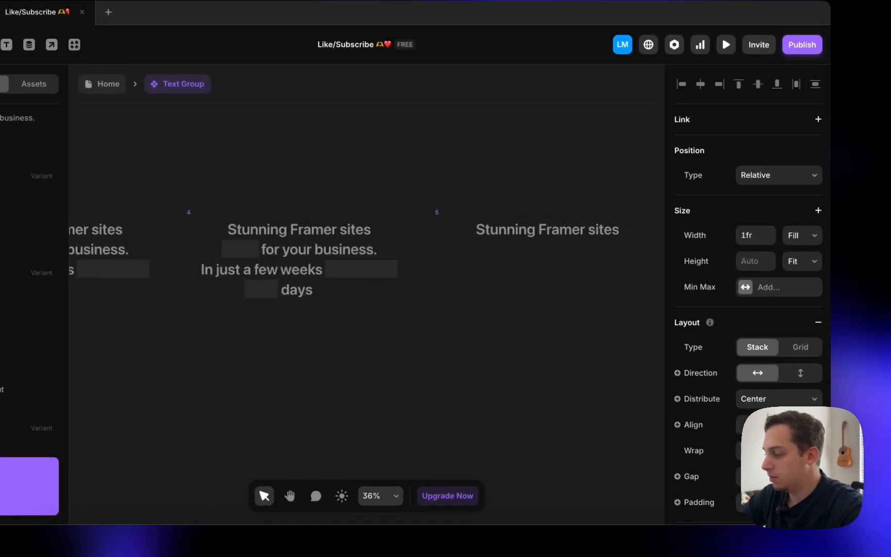
scroll(778, 344, "down", 8)
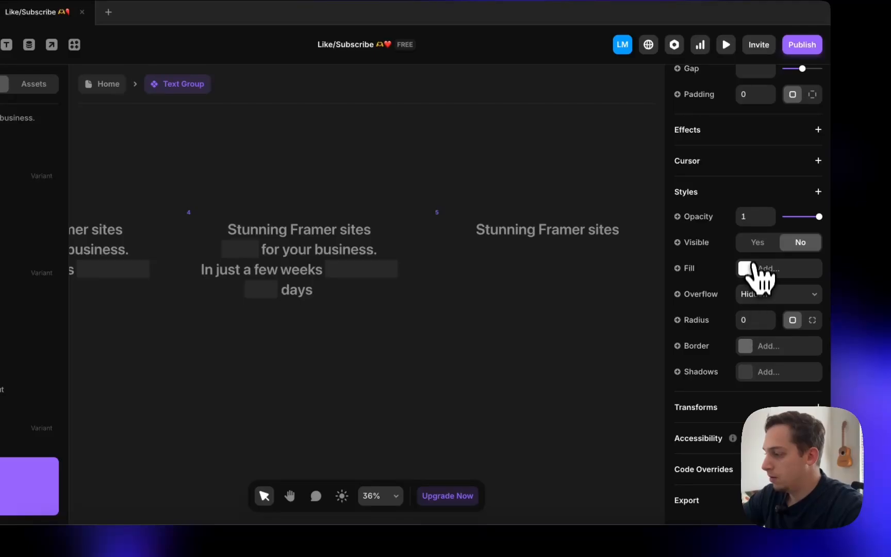
left_click(757, 242)
left_click(513, 186)
- Raise the opacity of the "hours" text in variant 5 to full
scroll(510, 186, "down", 3)
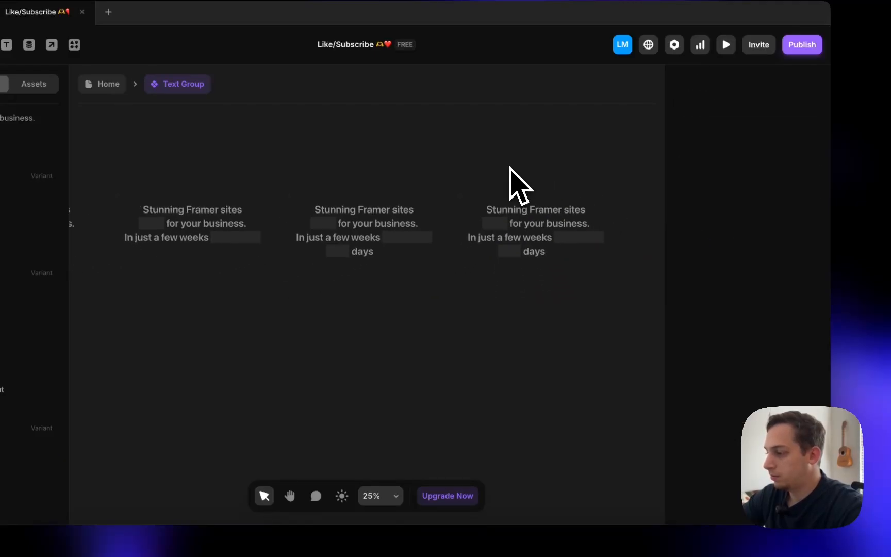
left_click(556, 251)
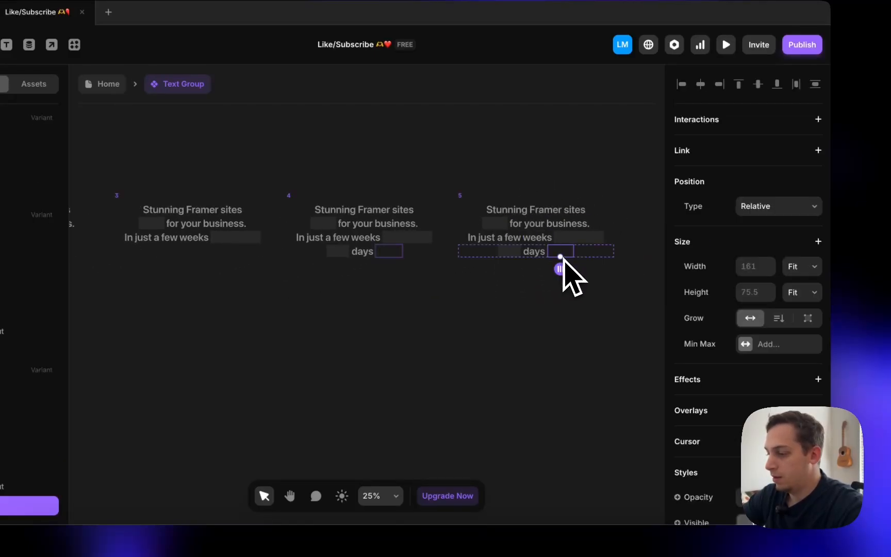
scroll(736, 343, "down", 5)
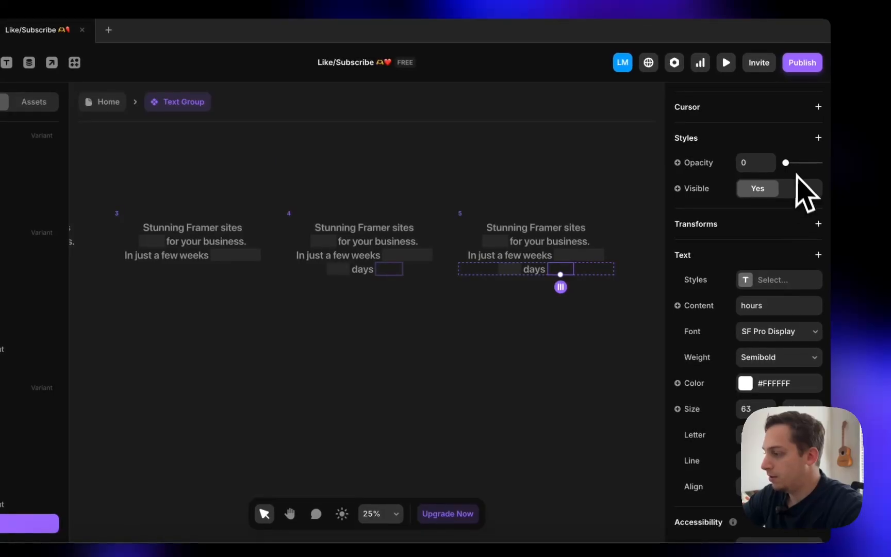
left_click(466, 175)
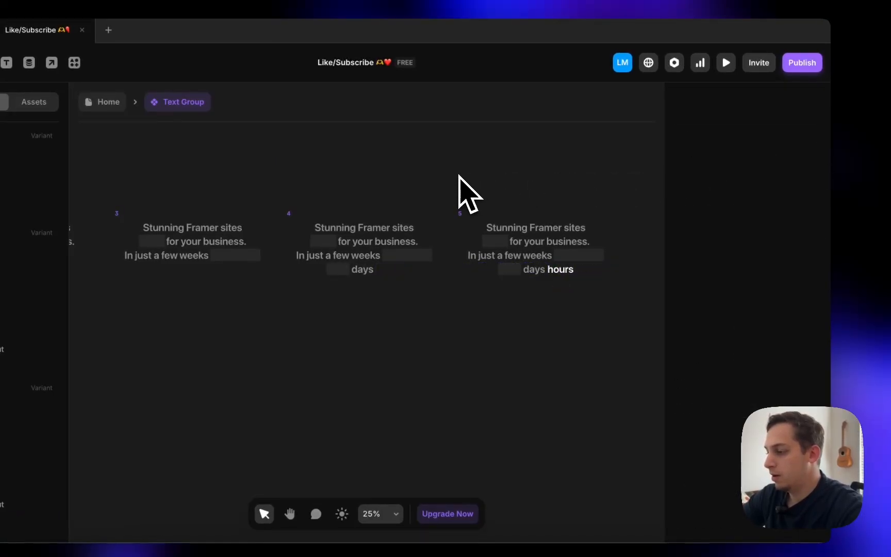
- Remove the fill from the placeholder Frames in rows 2, 3 and 4 of the primary variant
scroll(459, 176, "left", 3)
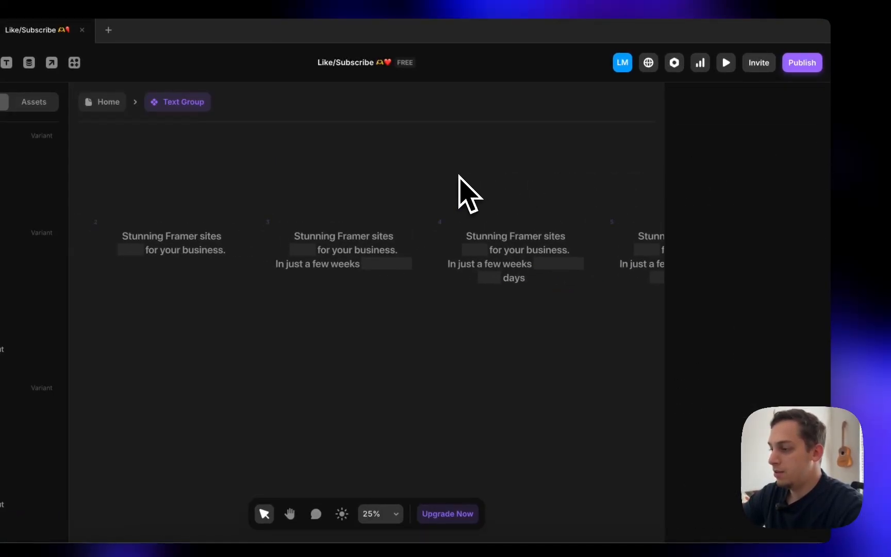
scroll(459, 176, "down", 3)
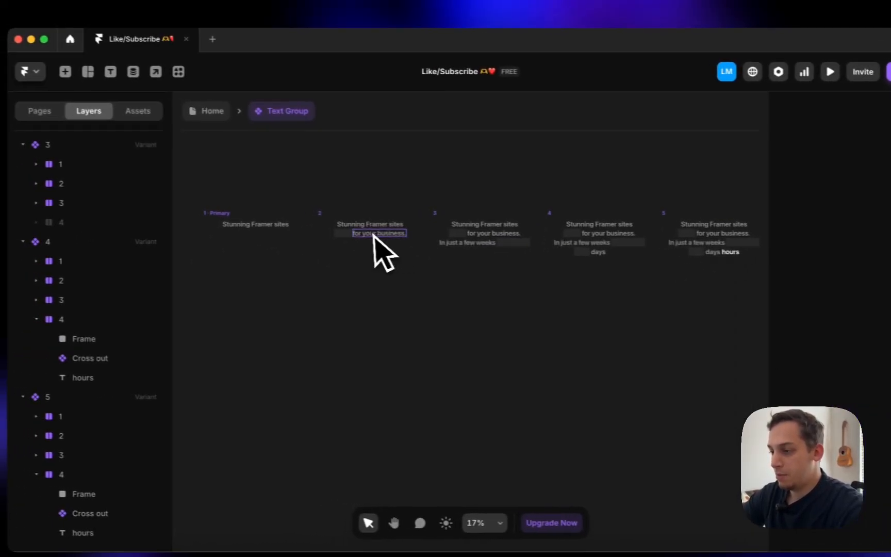
scroll(335, 236, "left", 2)
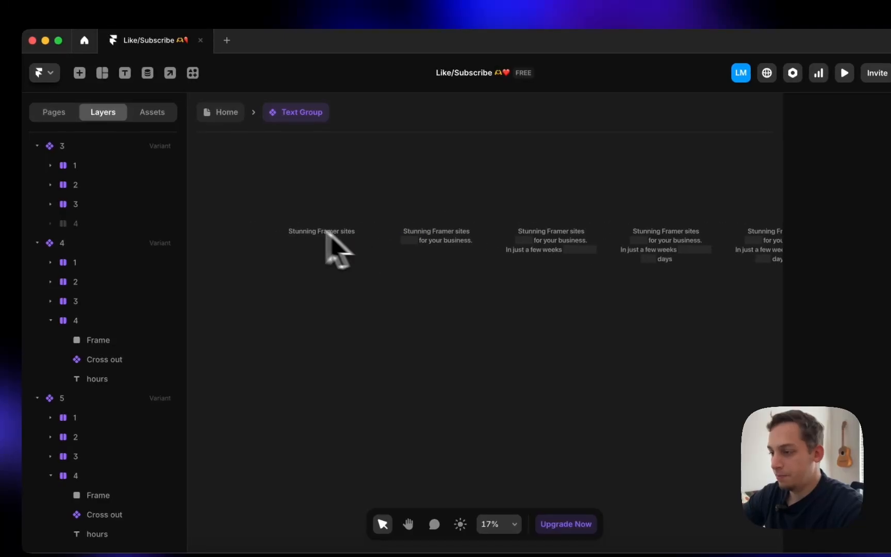
left_click(261, 224)
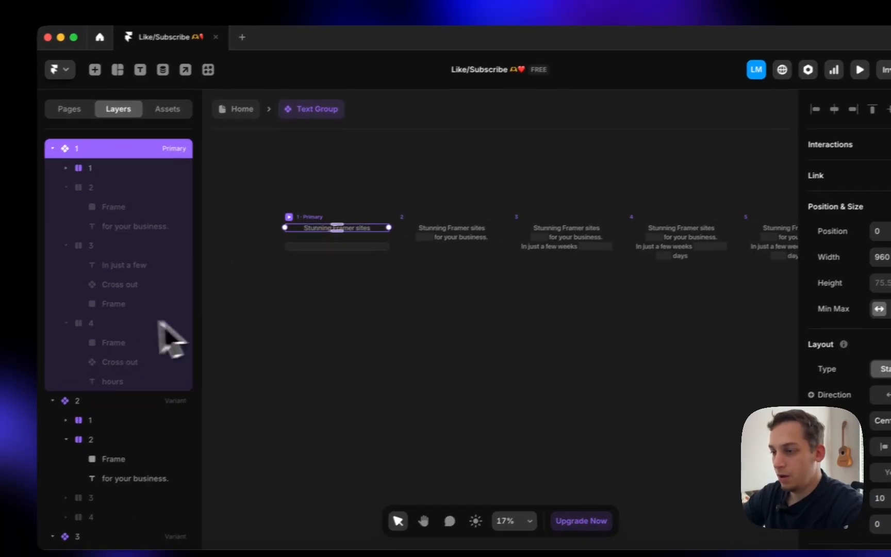
left_click(121, 202)
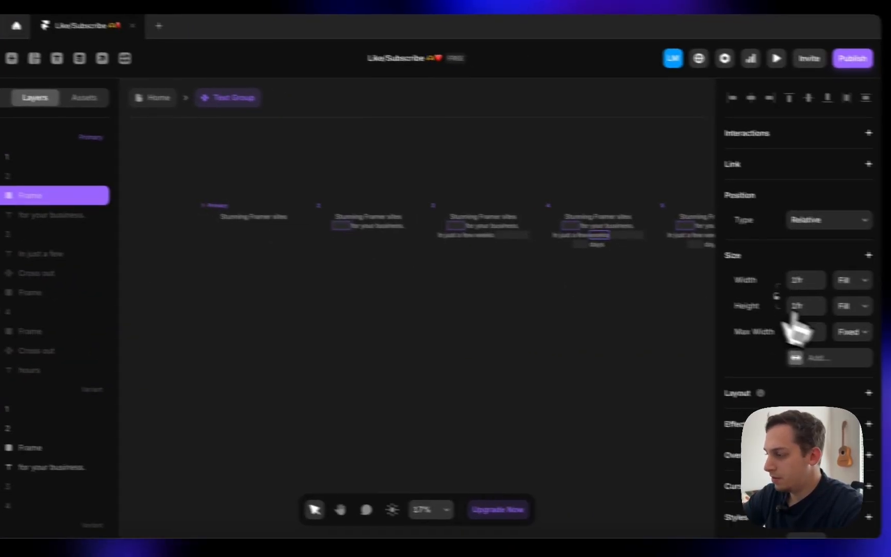
scroll(796, 338, "down", 5)
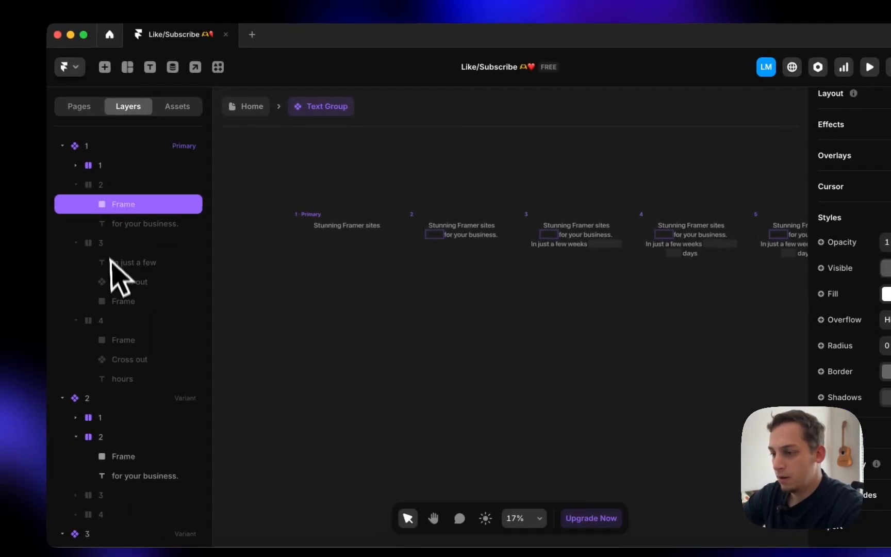
left_click(2, 288)
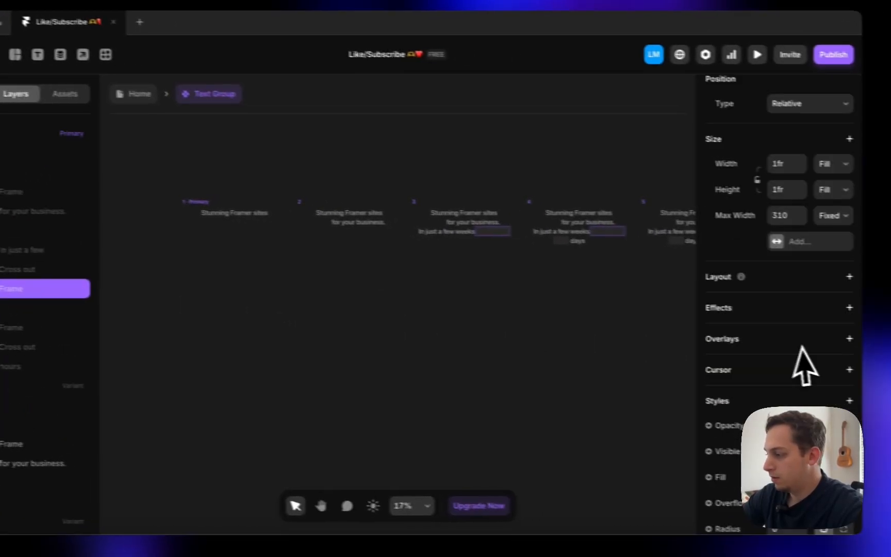
scroll(794, 347, "down", 5)
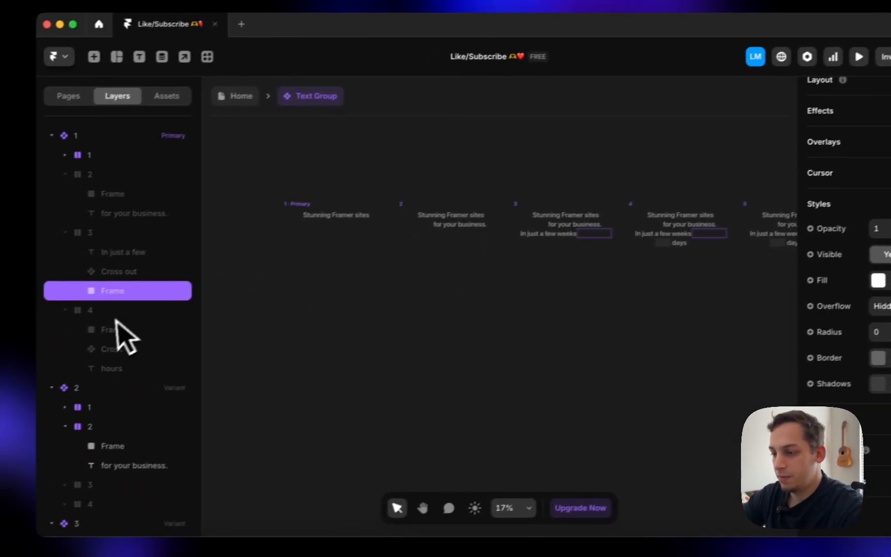
left_click(116, 326)
scroll(757, 341, "down", 5)
left_click(814, 272)
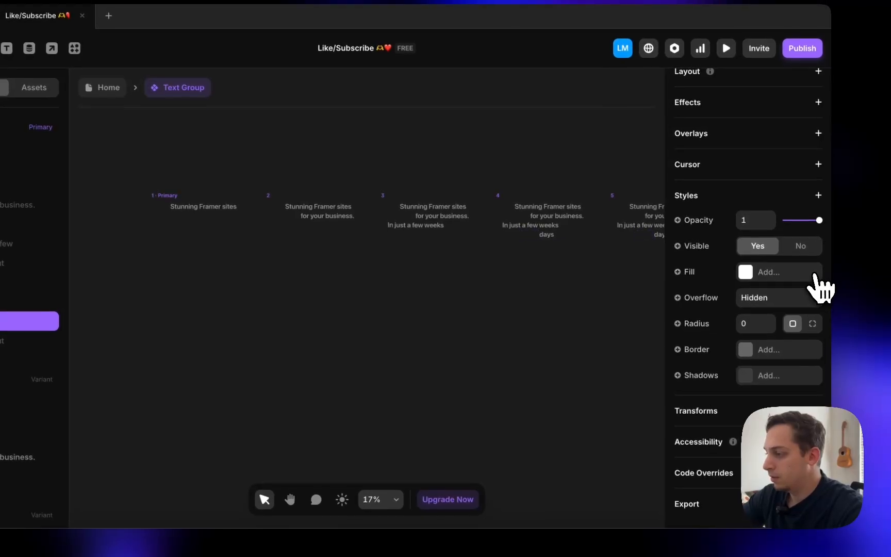
left_click(578, 337)
scroll(562, 340, "right", 3)
scroll(521, 332, "left", 5)
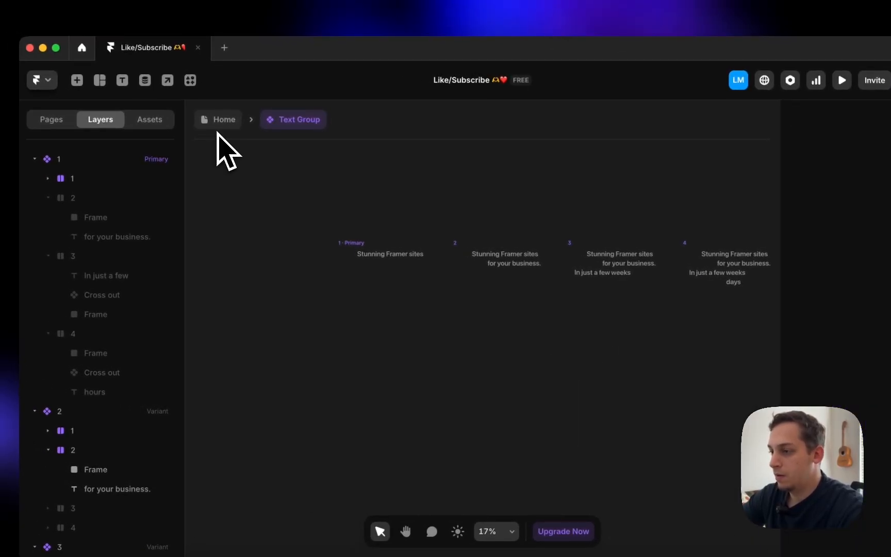
- Return to the Home page and extend the Desktop Stack's height to 1600
left_click(219, 122)
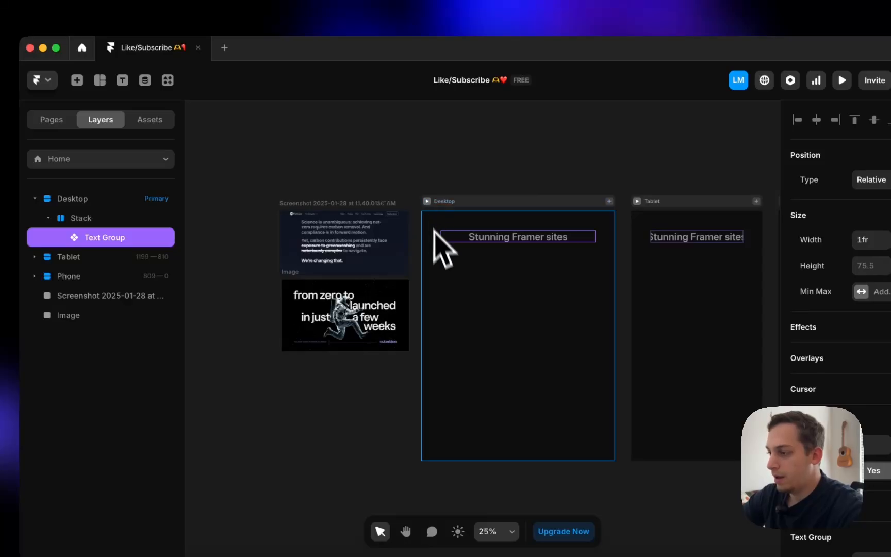
left_click(417, 274)
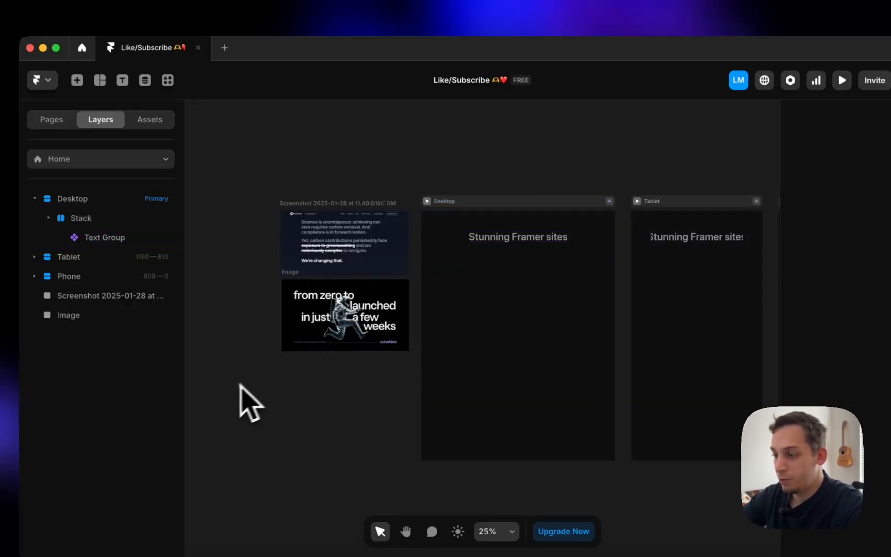
left_click(483, 265)
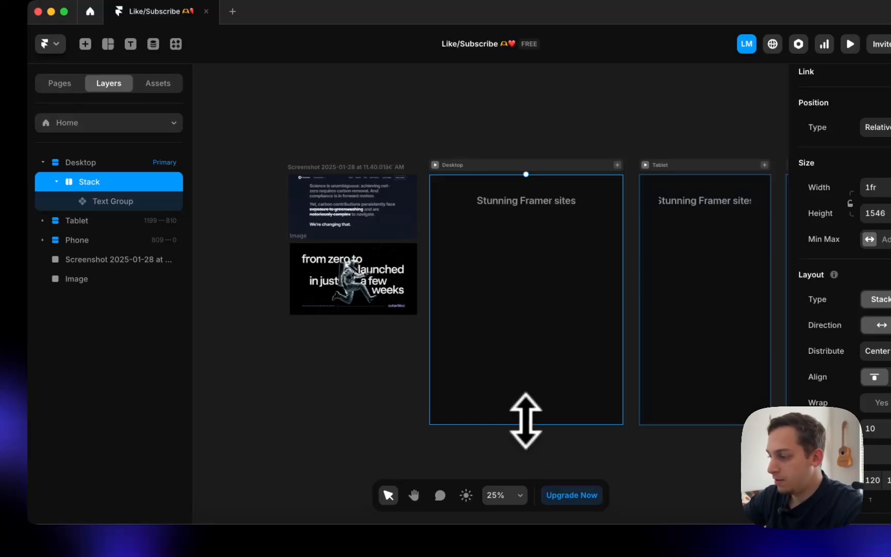
left_click_drag(525, 423, 525, 447)
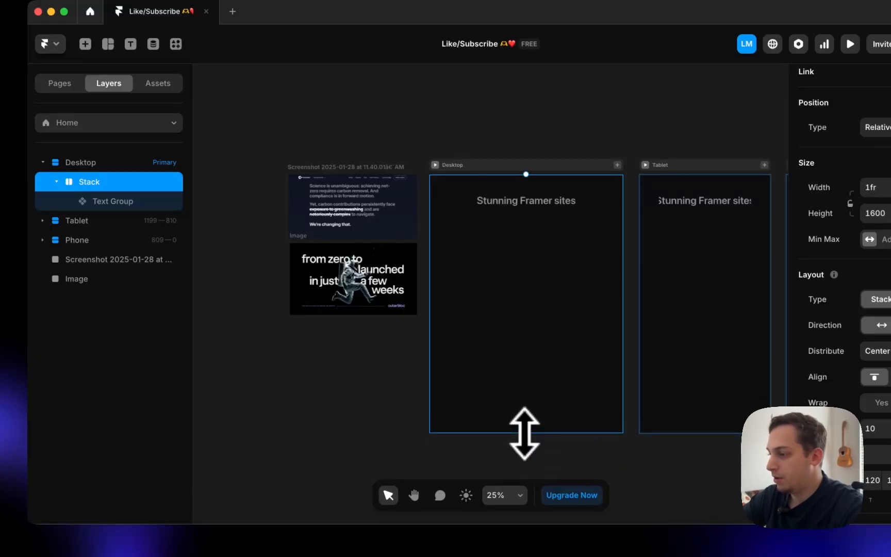
key("Escape")
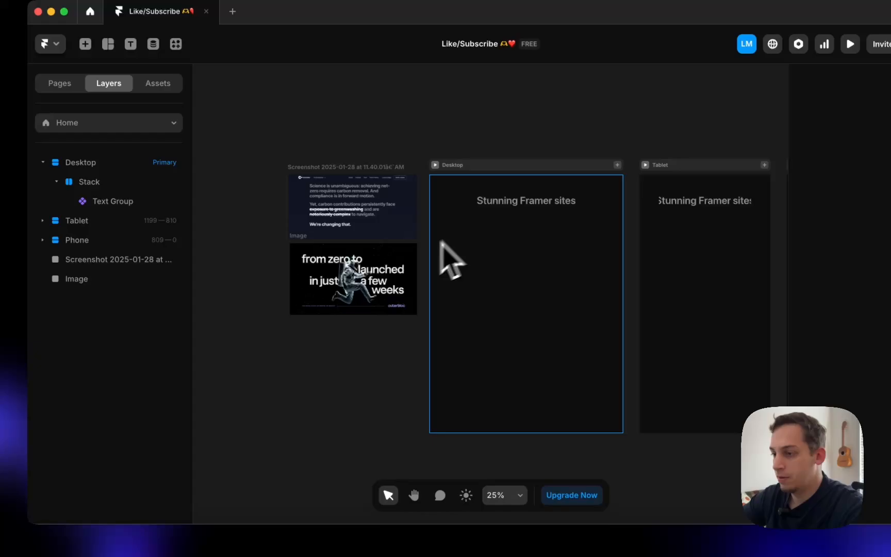
- Set the Text Group's position to Sticky with a top offset of 120 and test its scrolling in the Desktop preview
left_click(480, 202)
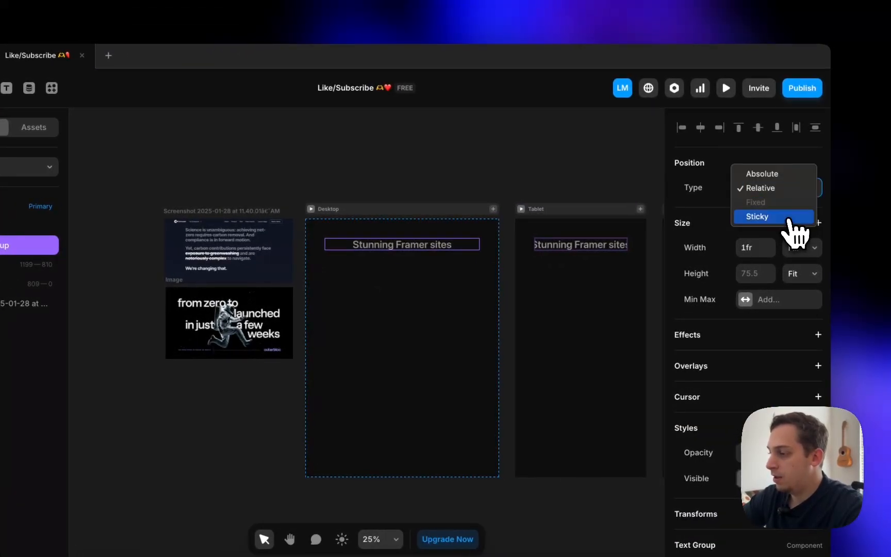
left_click(794, 222)
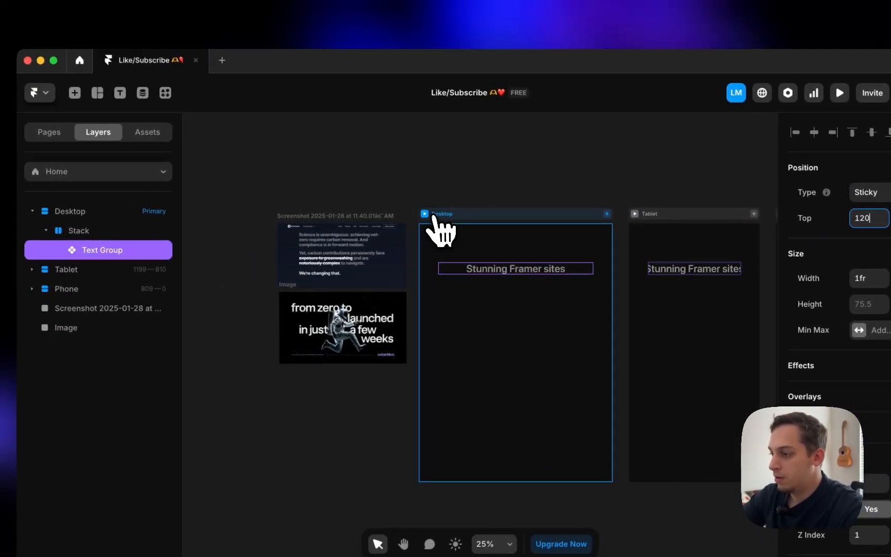
left_click(311, 209)
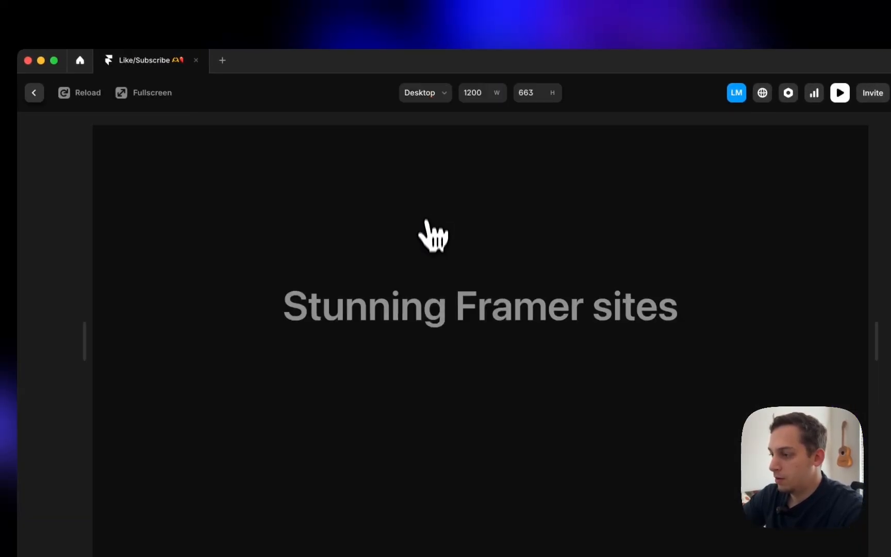
scroll(426, 314, "down", 5)
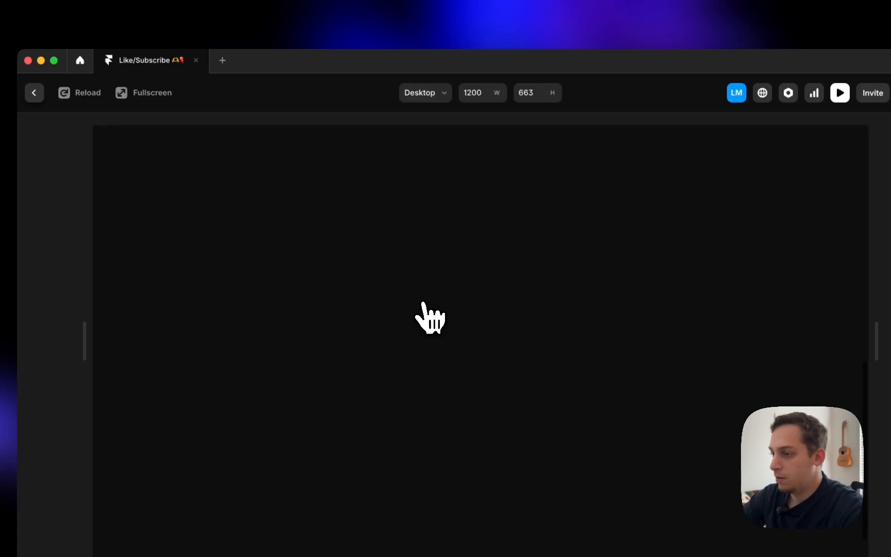
left_click(34, 92)
- Set the overflow of both the Stack and the Desktop breakpoint to Visible and test the page in the preview
left_click(121, 242)
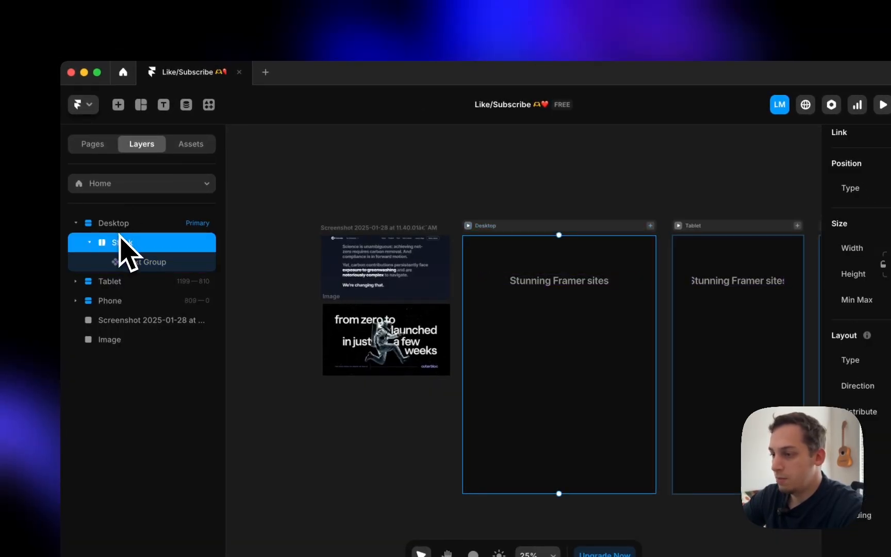
scroll(844, 396, "down", 8)
left_click(890, 360)
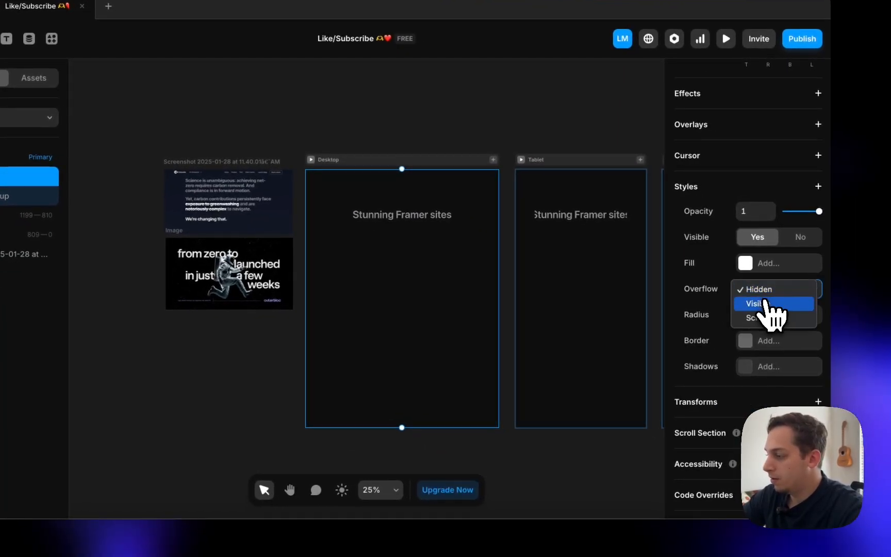
left_click(758, 305)
left_click(139, 205)
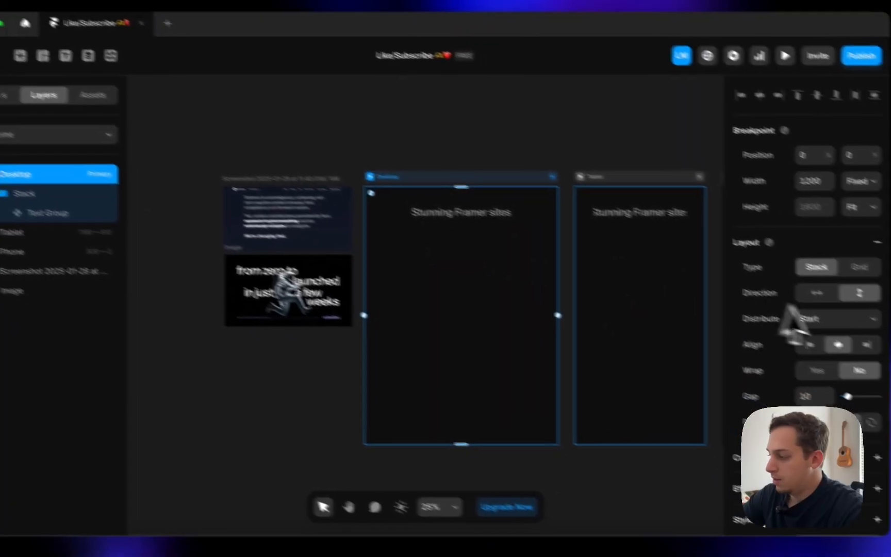
scroll(797, 305, "down", 4)
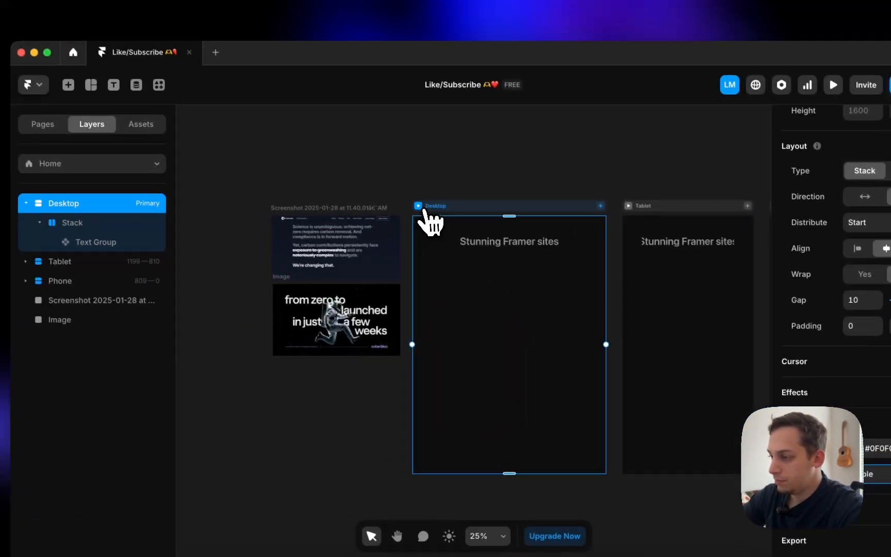
left_click(421, 207)
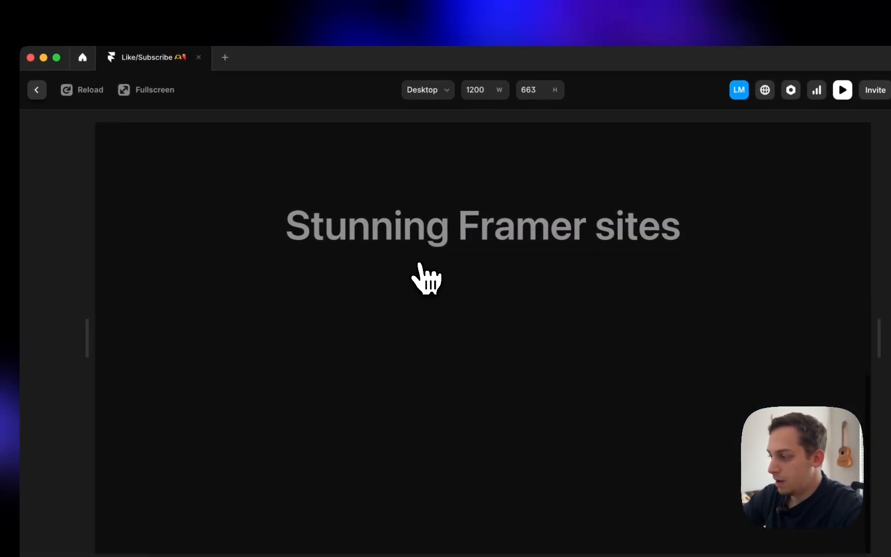
left_click(36, 89)
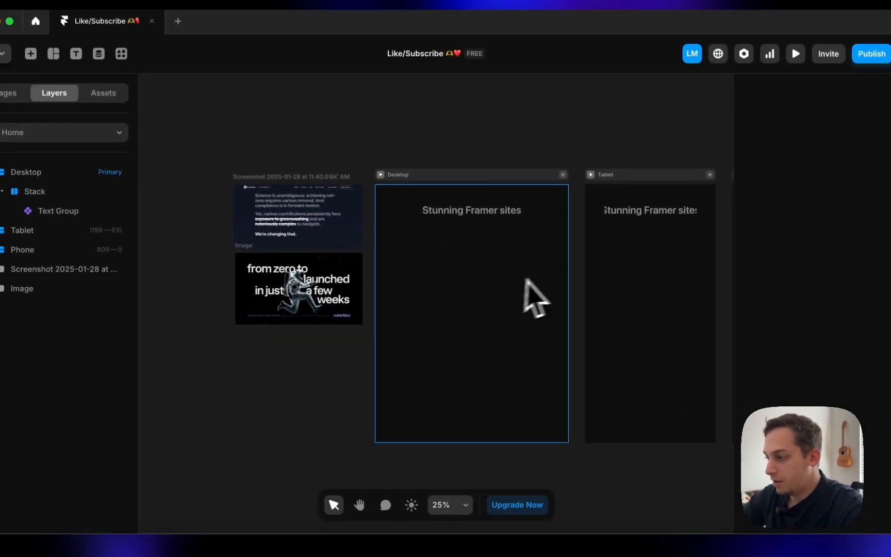
- Set the height of the Stack on the Desktop breakpoint to 2000
scroll(355, 392, "left", 2)
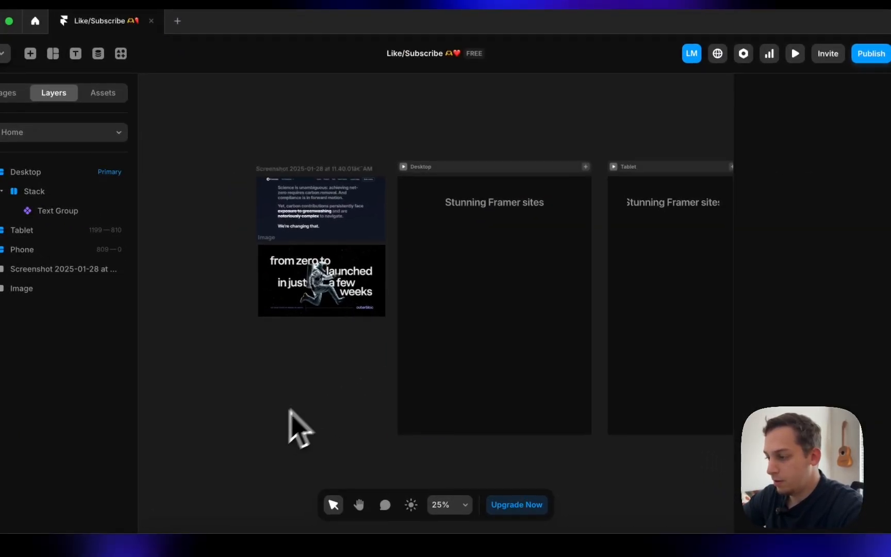
left_click(454, 399)
left_click(824, 270)
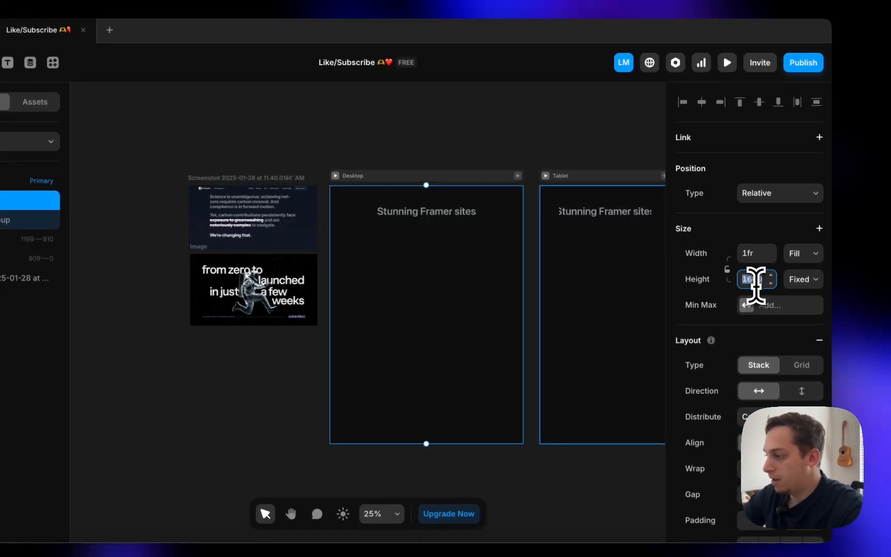
key("Return")
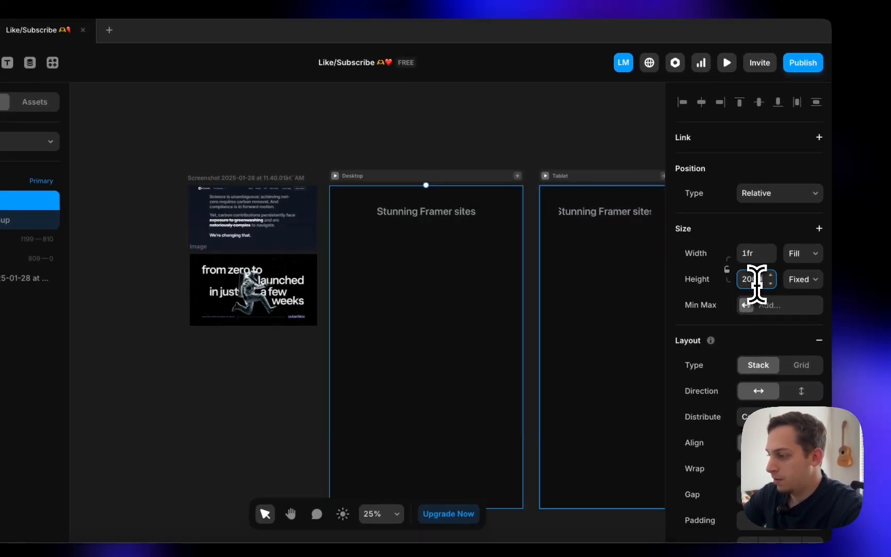
- Draw a frame about 396 × 48 and place it inside the Stack on the Desktop breakpoint
scroll(515, 293, "down", 3)
left_click(324, 312)
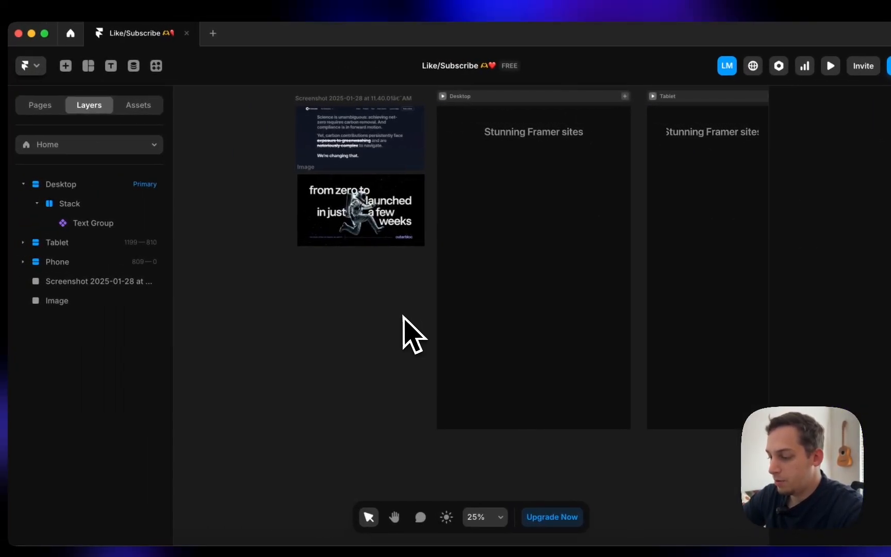
key("r")
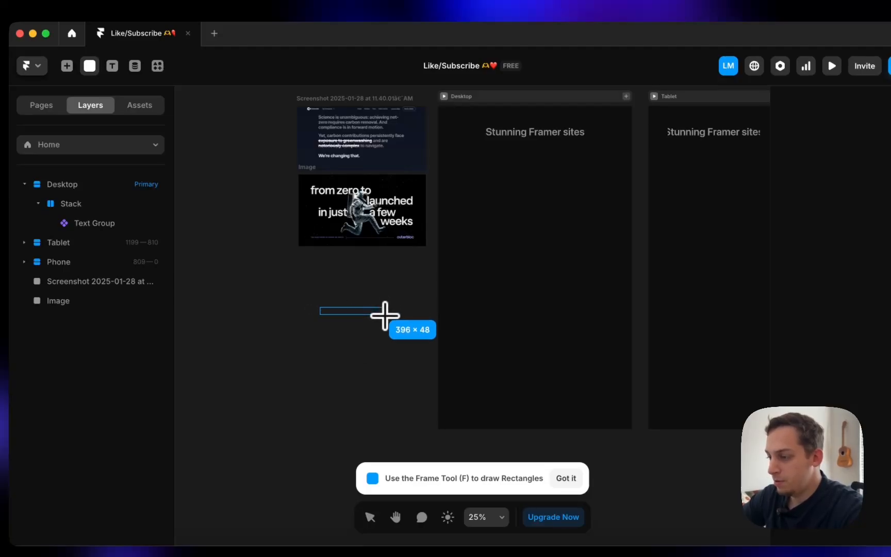
left_click_drag(384, 315, 493, 240)
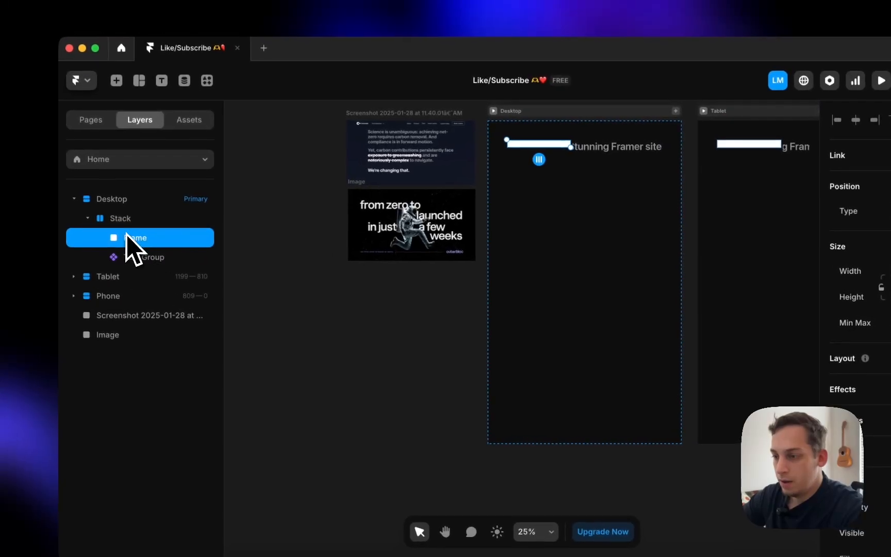
- Reorder the new frame in the layer hierarchy so it sits inside the Stack, below the Text Group
left_click_drag(85, 223, 68, 186)
left_click_drag(118, 208, 116, 209)
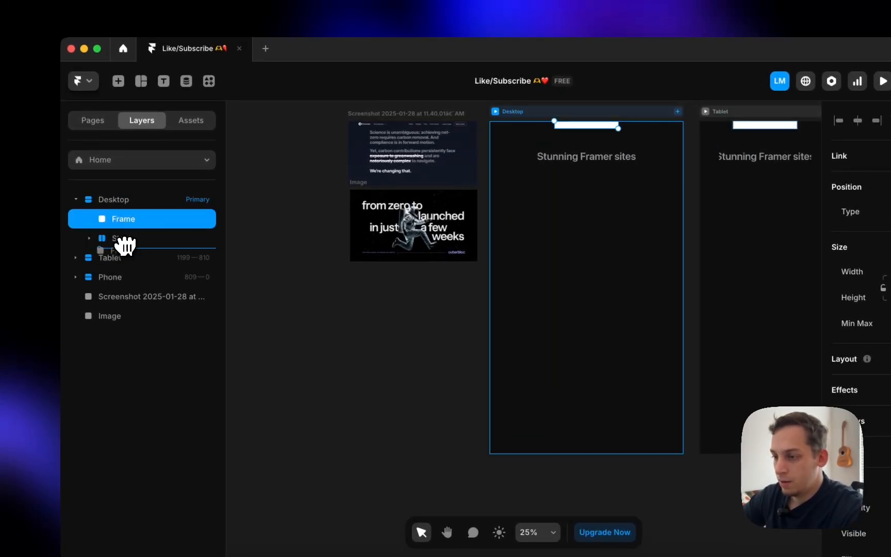
left_click_drag(125, 245, 125, 244)
left_click(90, 219)
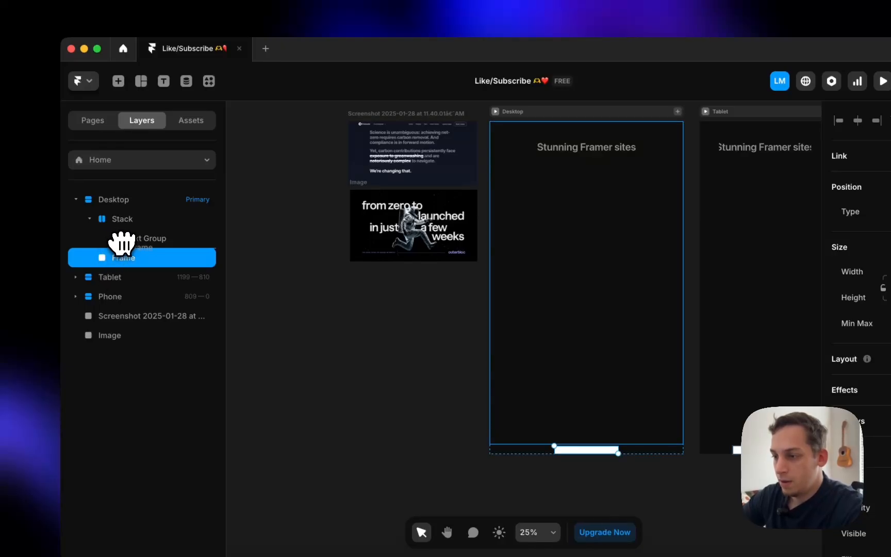
left_click_drag(121, 242, 129, 240)
- Set the frame's position type to Absolute and move it to the Stack's left edge, about 584 from the top
left_click(801, 234)
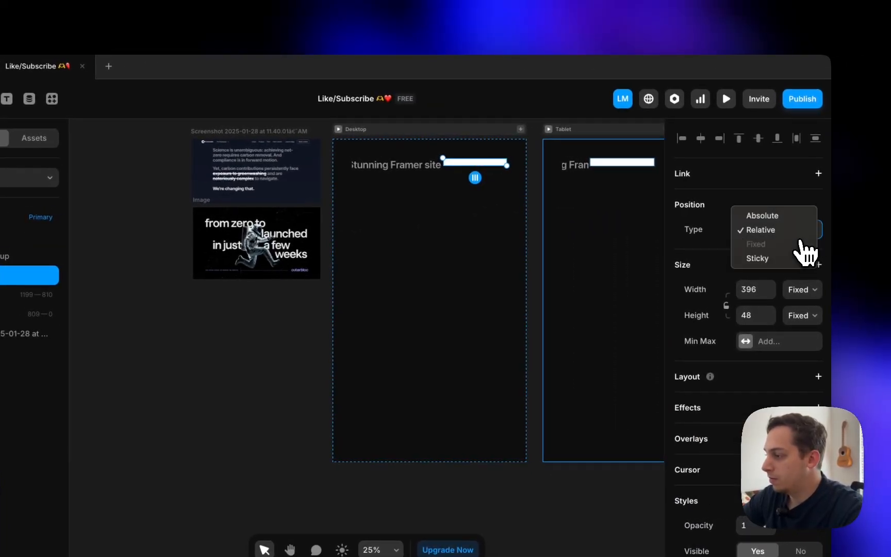
left_click(763, 217)
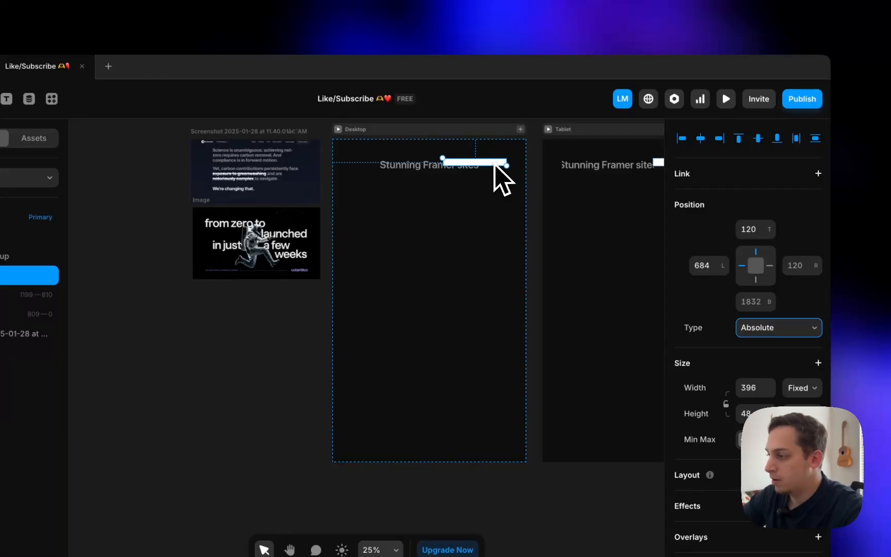
left_click_drag(495, 165, 386, 238)
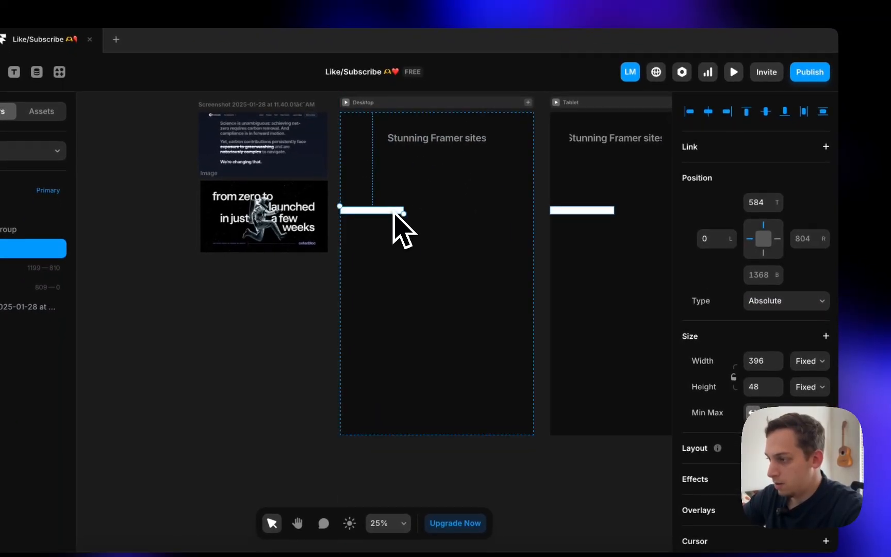
- Turn the frame into a thin full-width line with a relative width of 100% and a height of 1
left_click(805, 361)
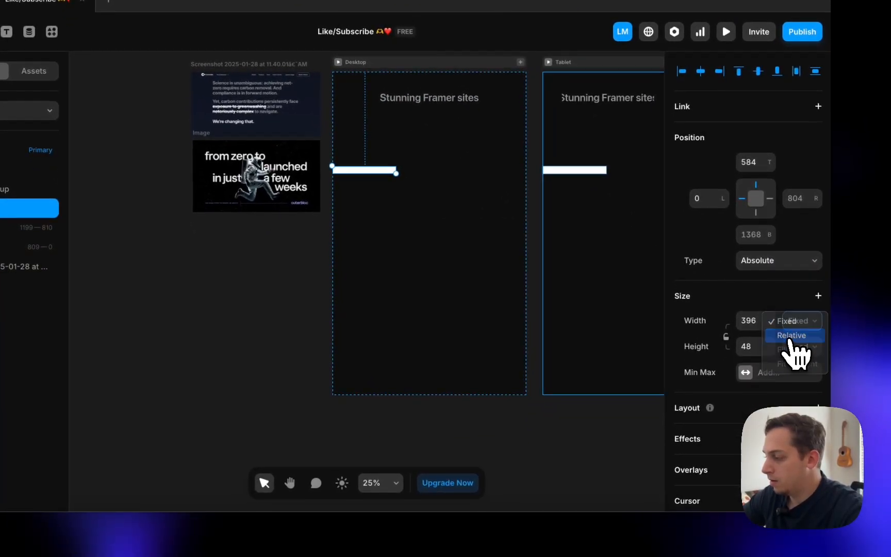
left_click(799, 381)
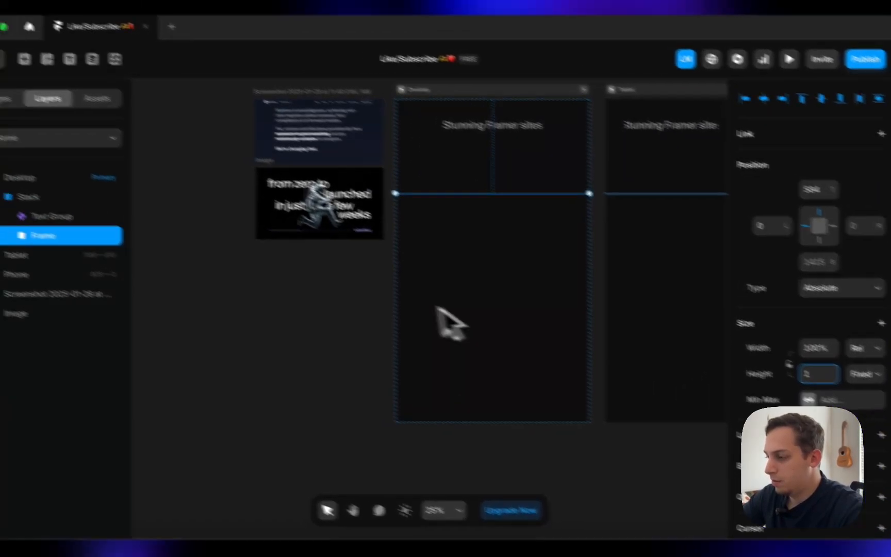
left_click(315, 265)
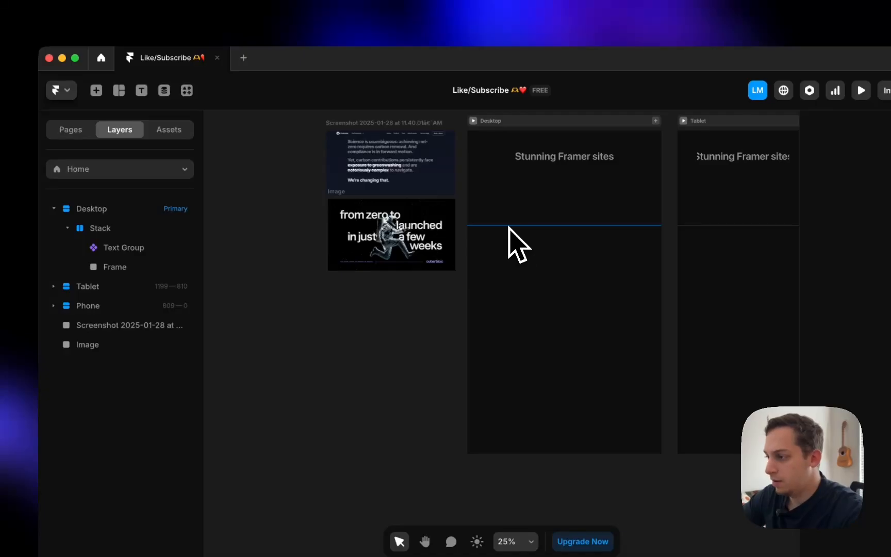
- Move the line up to 480 from the Stack's top and check its placement in the Desktop preview
left_click_drag(508, 227, 509, 251)
key("super+z")
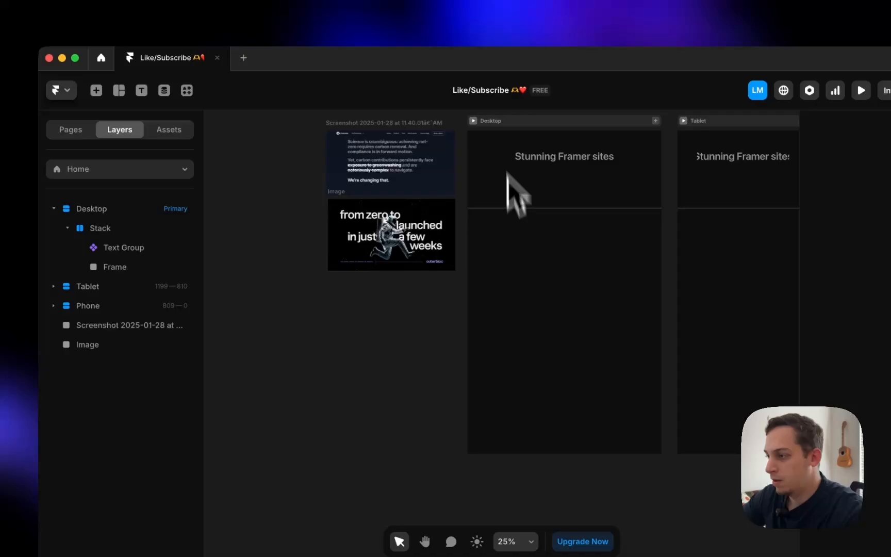
left_click(474, 121)
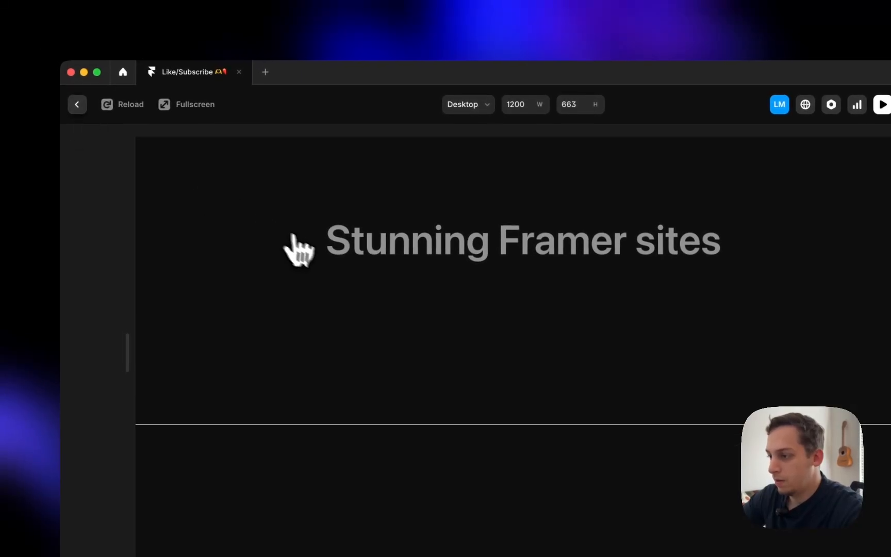
left_click(78, 105)
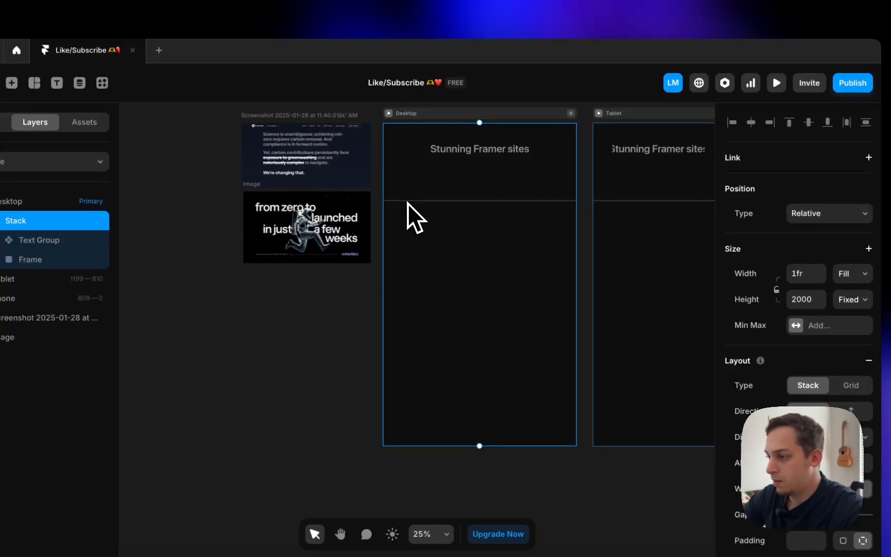
- Duplicate the line below the original, at 765 from the top of the Stack
left_click(401, 201)
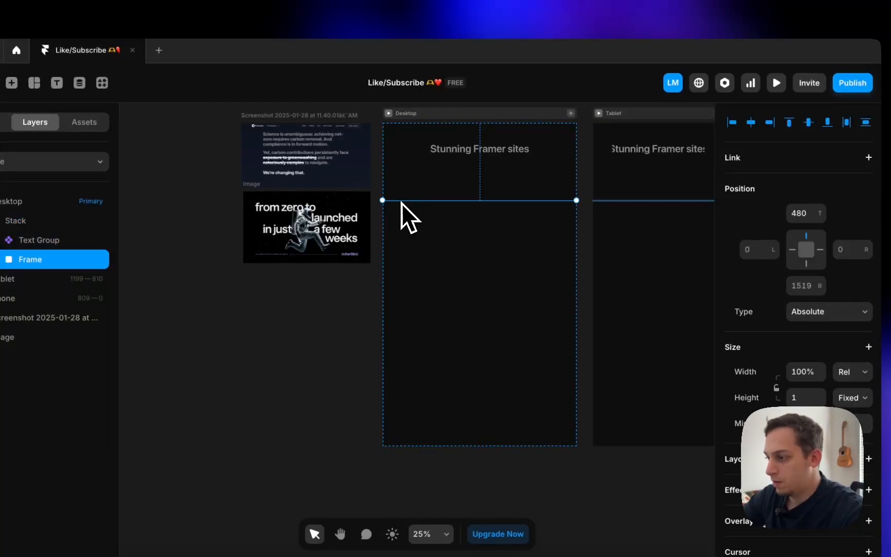
left_click_drag(401, 203, 402, 248)
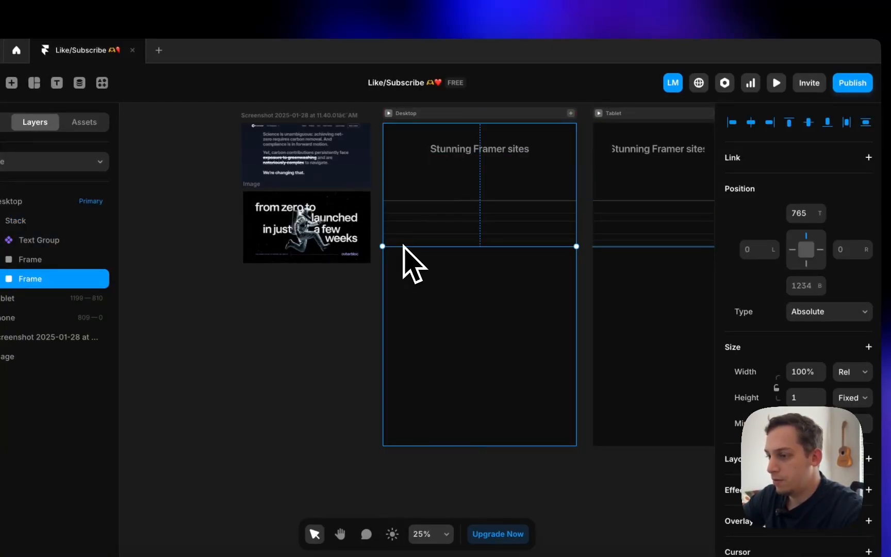
left_click(376, 221)
- Check which variants are available for the Text Group on the Desktop breakpoint
scroll(386, 224, "up", 5)
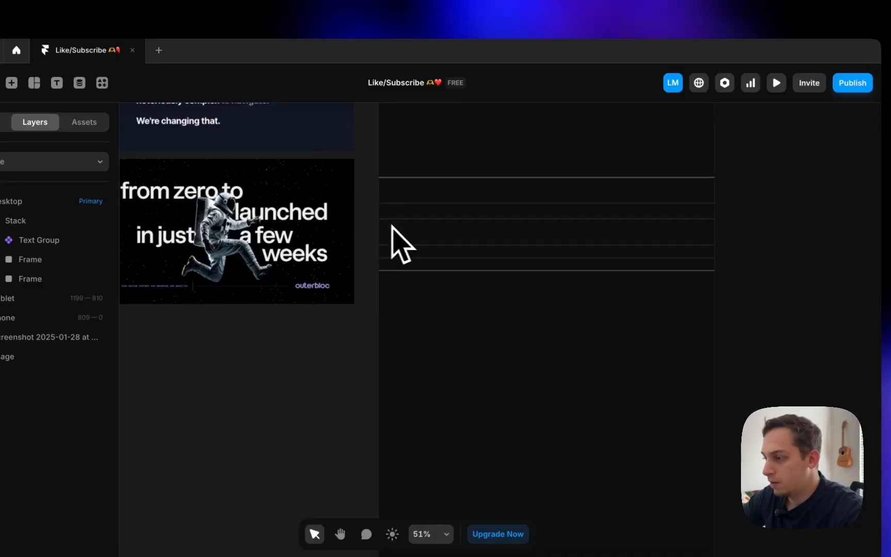
scroll(418, 206, "up", 3)
scroll(418, 206, "right", 3)
scroll(418, 207, "down", 1)
left_click(403, 225)
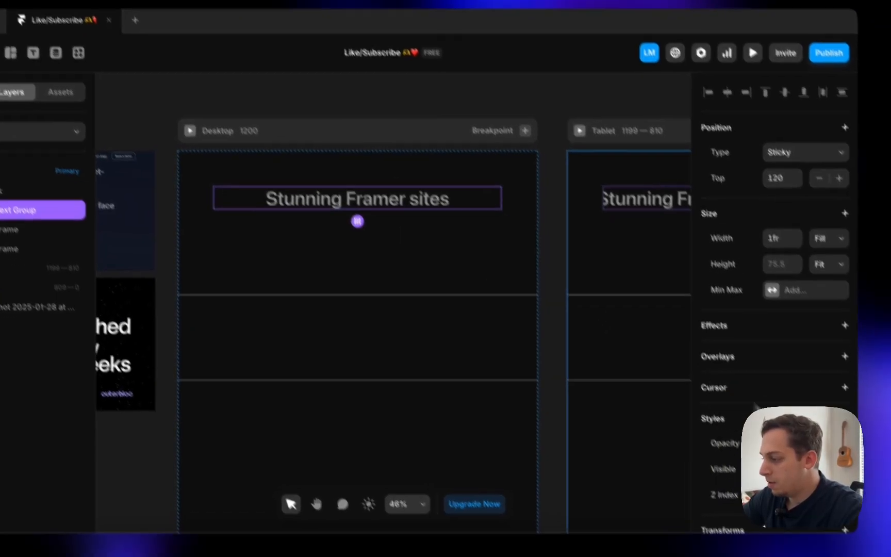
scroll(825, 413, "down", 4)
left_click(849, 414)
left_click(804, 355)
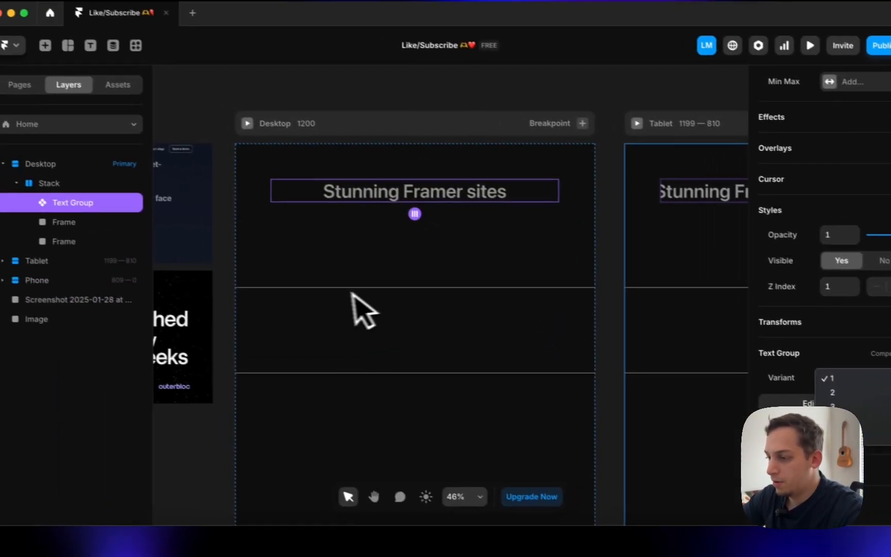
scroll(239, 256, "down", 2)
scroll(238, 256, "left", 2)
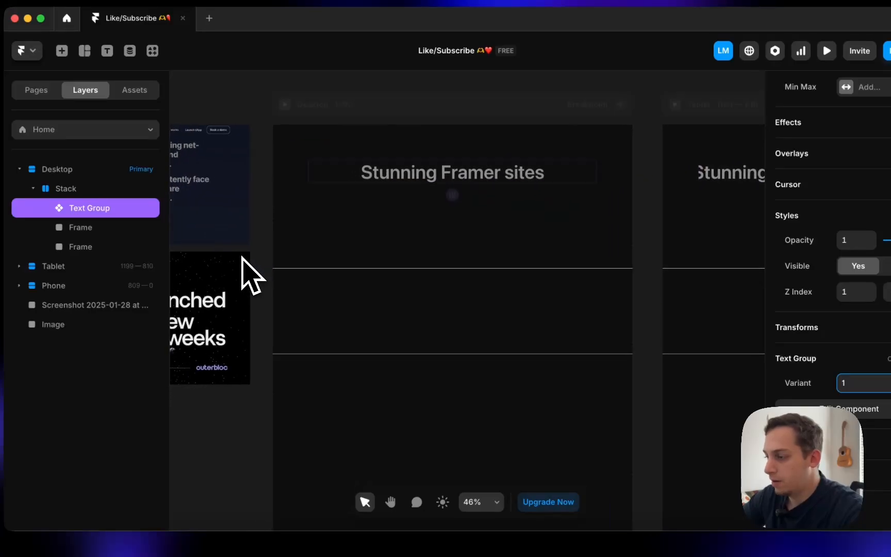
left_click(255, 240)
- Add two more copies of the line below the second one, at 1050 and 1335 from the Stack's top
left_click(299, 268)
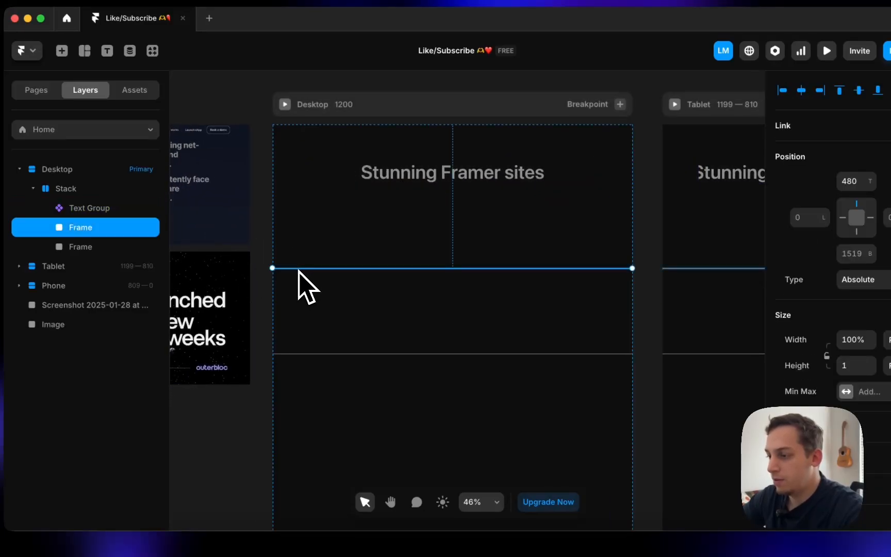
left_click_drag(296, 357, 298, 377)
left_click_drag(299, 428, 302, 441)
scroll(301, 441, "down", 5)
left_click_drag(333, 194, 332, 243)
key("super+z")
left_click(316, 191)
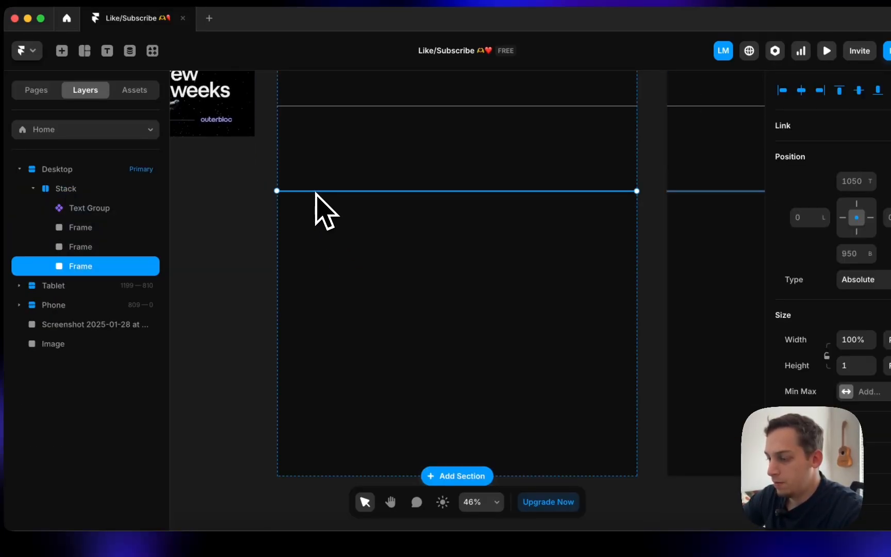
left_click_drag(316, 194, 318, 280)
- Add a scroll section named 2 to the first line frame in the Stack
scroll(318, 280, "up", 5)
scroll(318, 280, "left", 2)
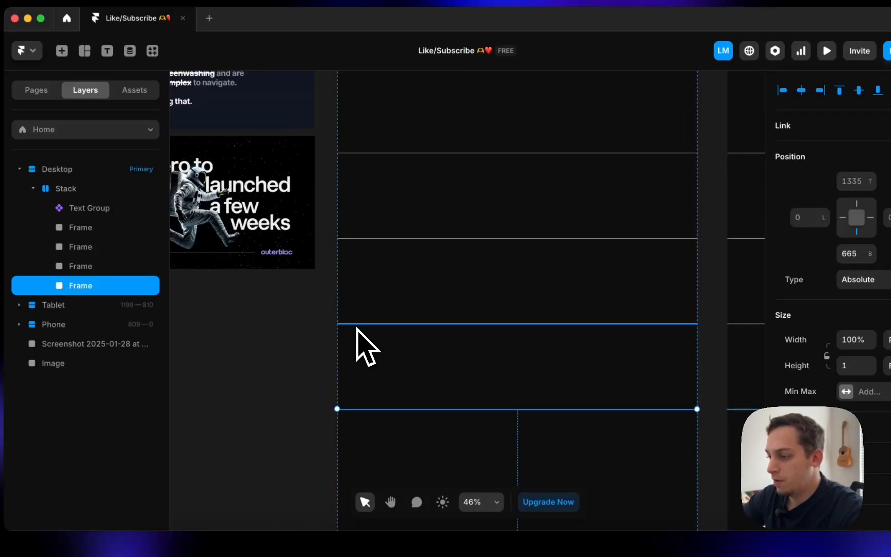
left_click(423, 155)
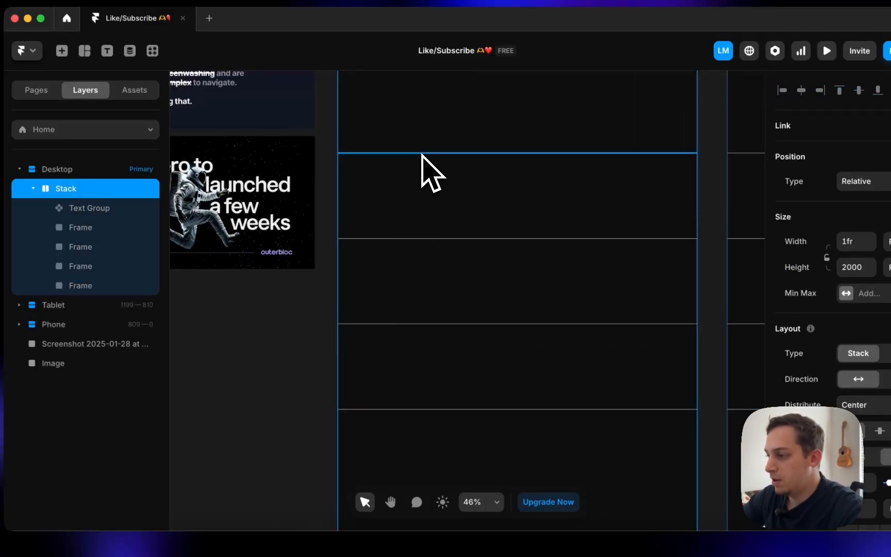
left_click(422, 155)
scroll(830, 268, "down", 5)
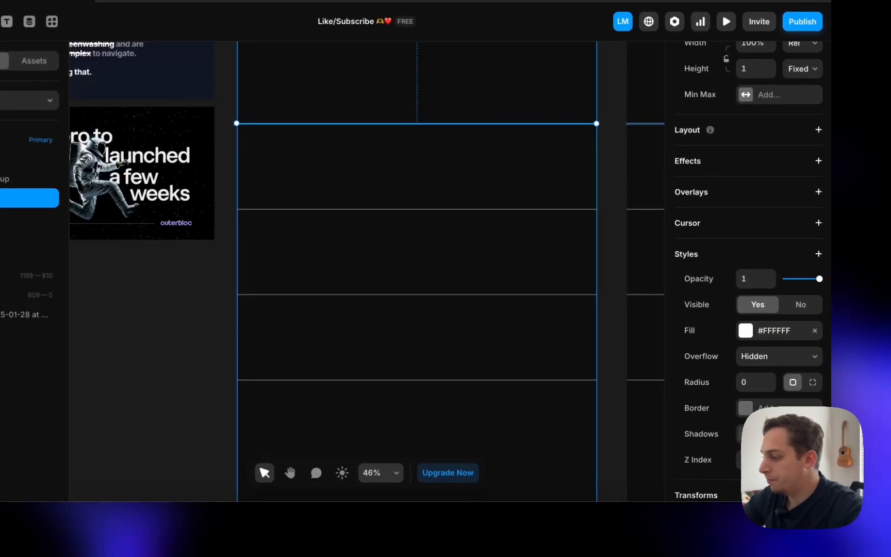
scroll(748, 269, "down", 3)
left_click(818, 402)
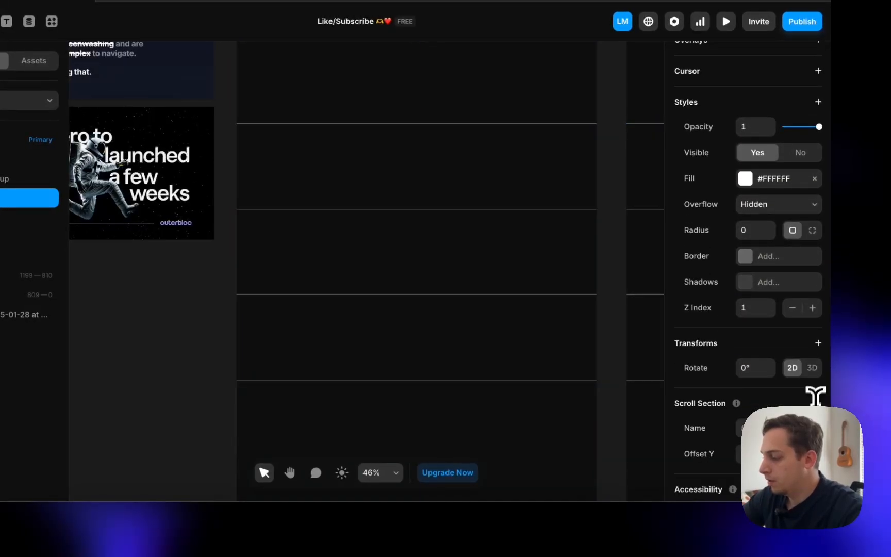
type("2")
key("Return")
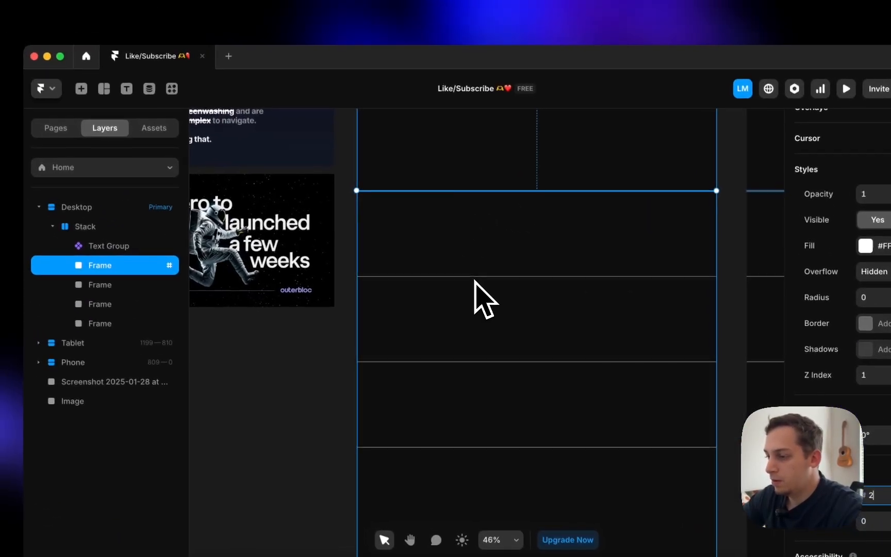
- Add a scroll section named 3 to the second line frame
left_click(168, 280)
scroll(806, 381, "down", 9)
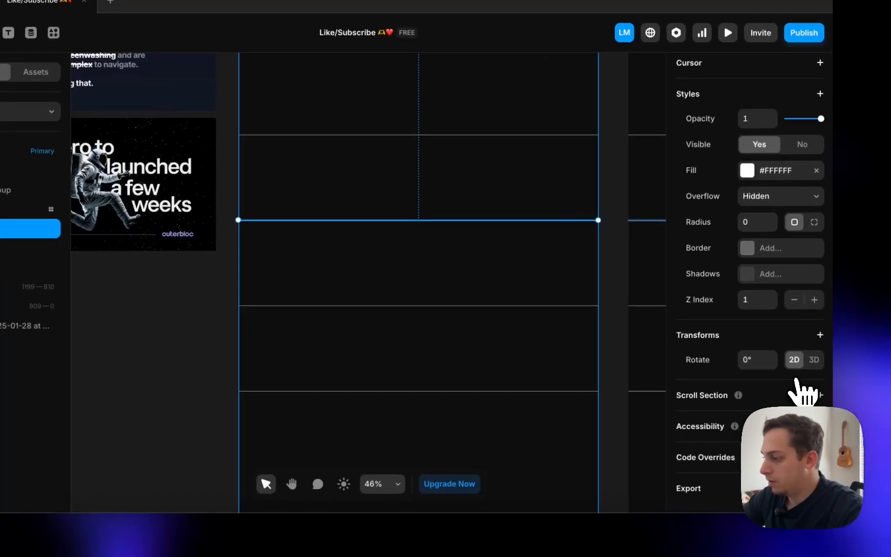
left_click(818, 394)
type("3")
key("Return")
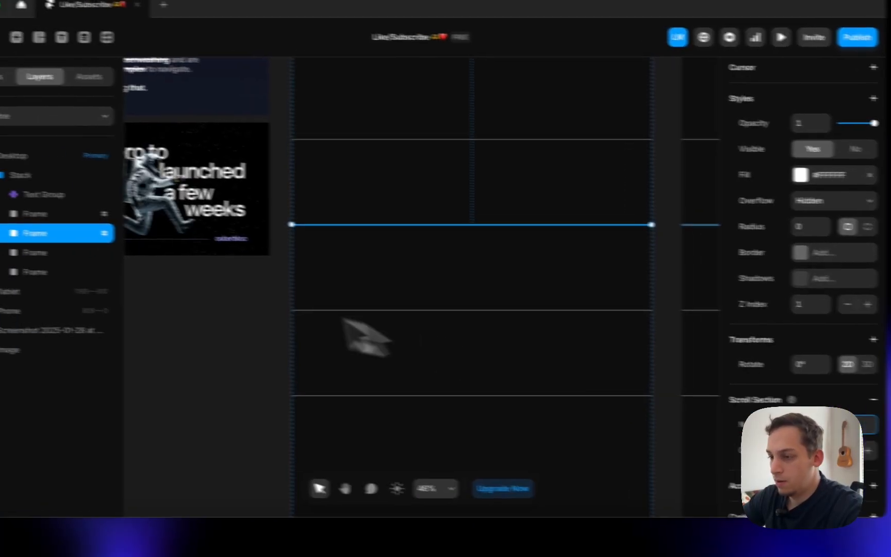
- Add a scroll section named 4 to the third line frame
left_click(118, 268)
scroll(830, 368, "down", 9)
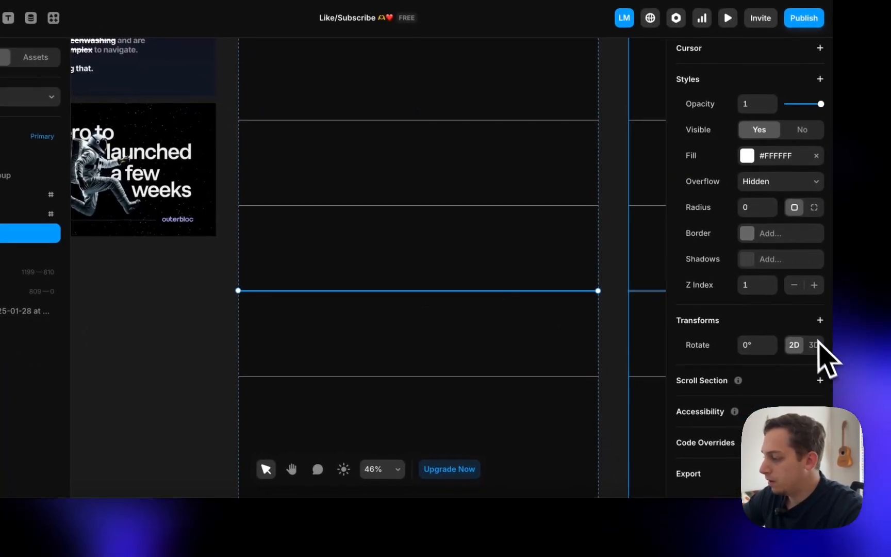
left_click(837, 385)
type("4")
key("Return")
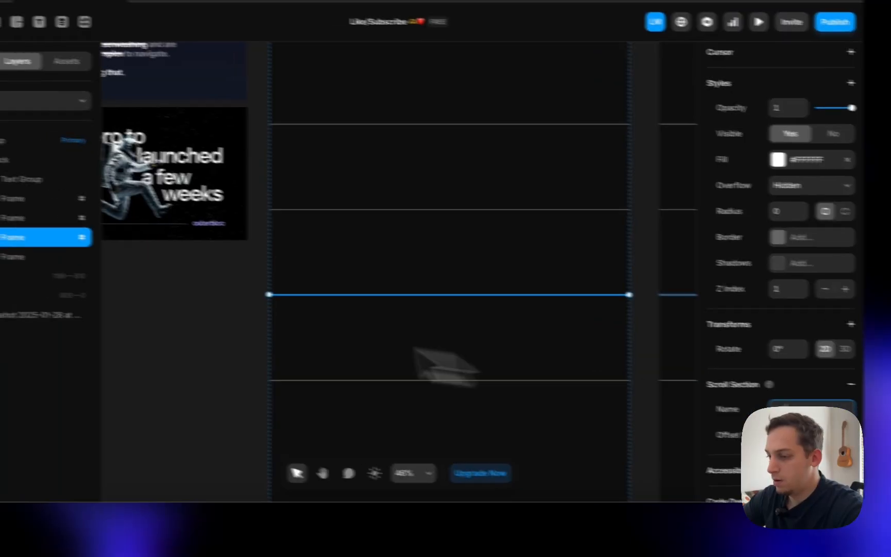
- Add a scroll section to the fourth line frame and clear the selection
left_click(125, 284)
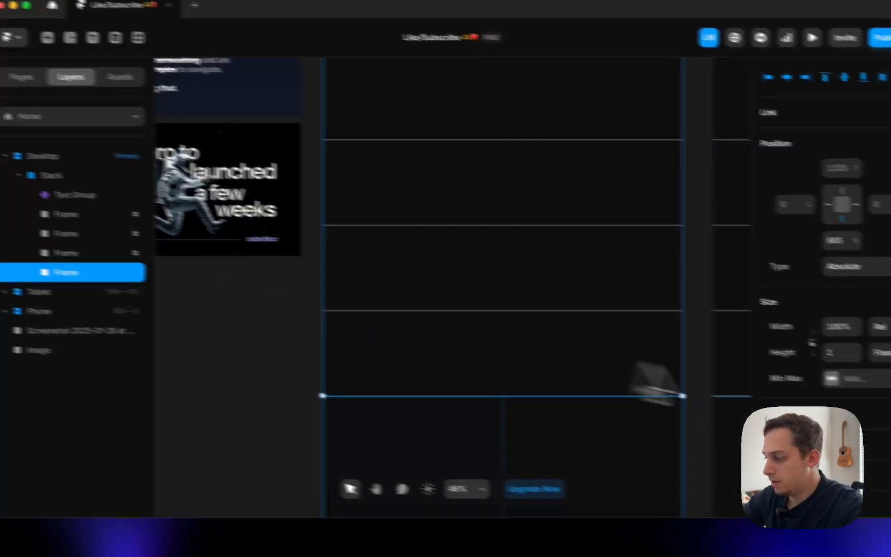
scroll(804, 309, "down", 9)
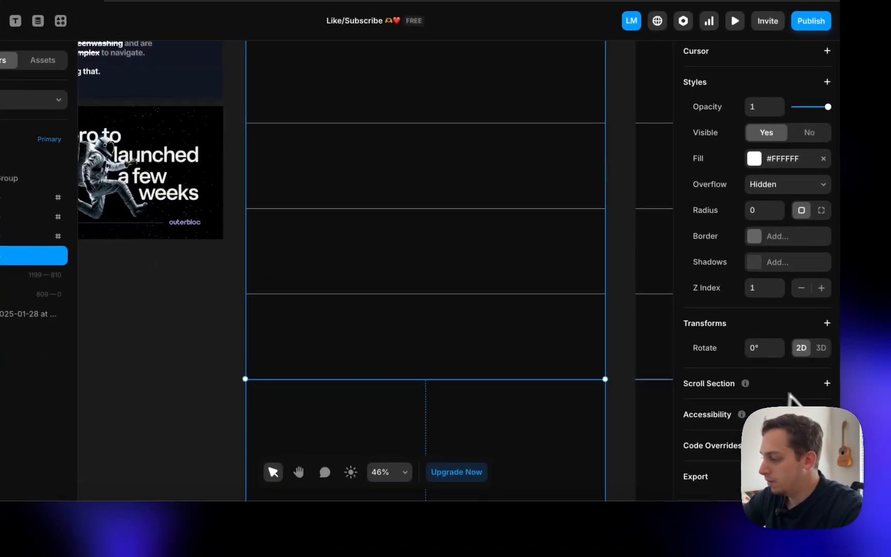
left_click(819, 382)
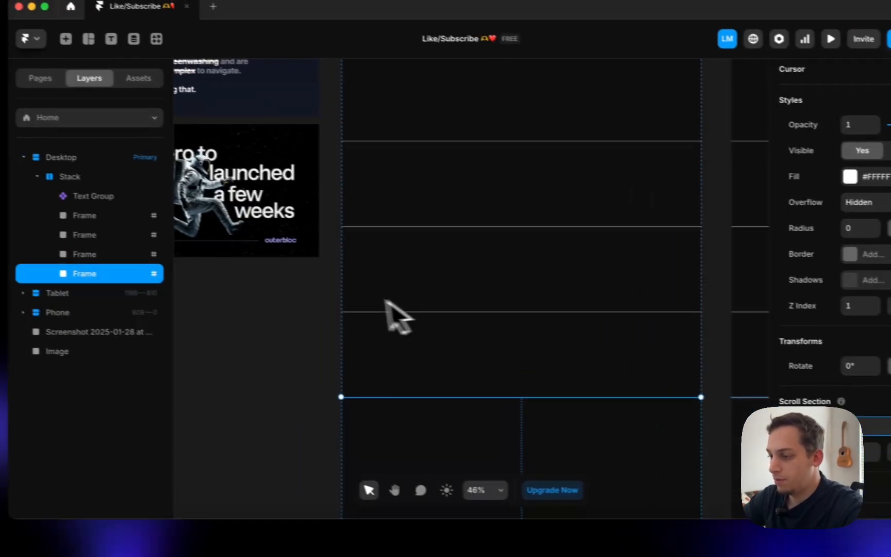
left_click(220, 274)
scroll(217, 272, "down", 4)
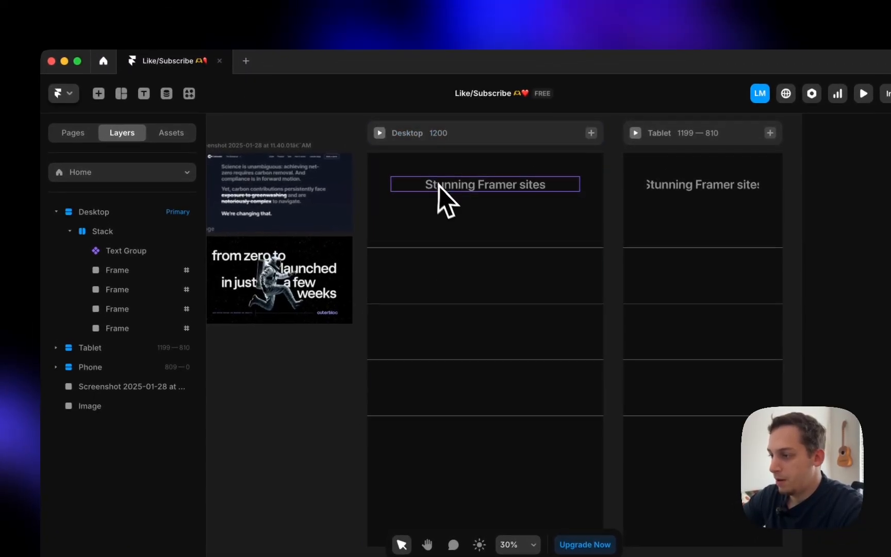
- Add a Scroll Variant effect to the Text Group headline on Desktop, with Section in View as its trigger
left_click(439, 186)
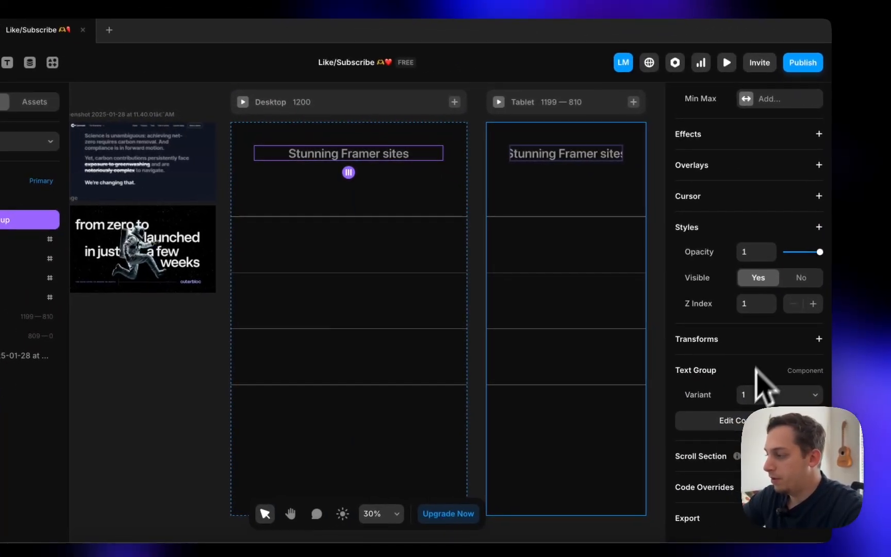
left_click(818, 135)
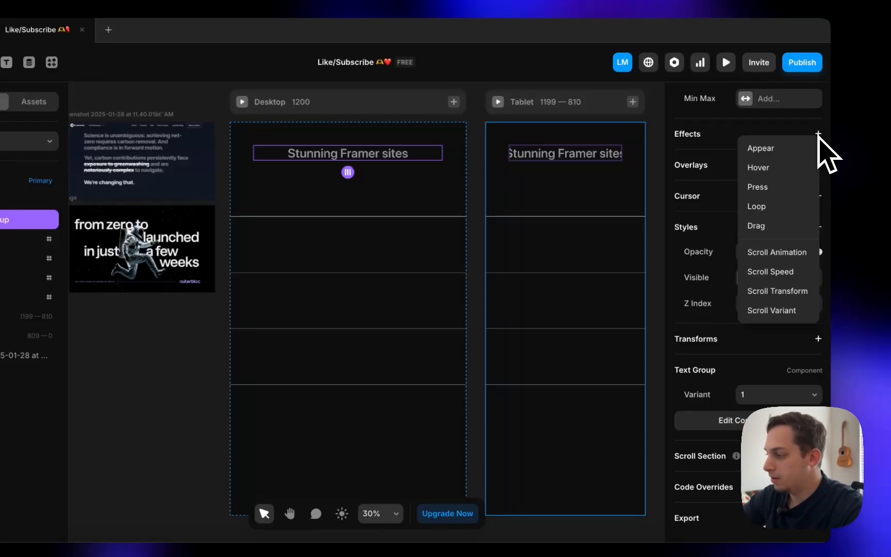
left_click(766, 311)
left_click(625, 201)
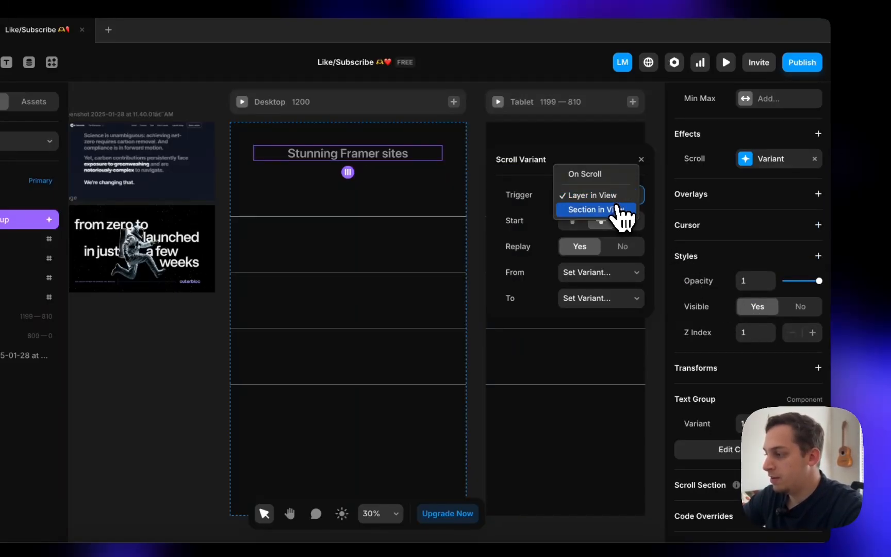
left_click(618, 209)
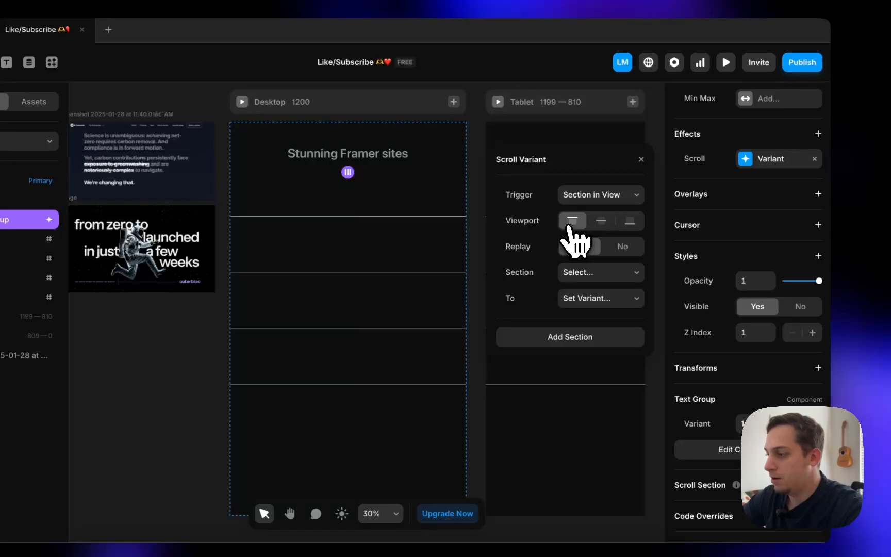
- Assign section #2 to variant 2 in the scroll effect, then preview the Desktop page and return to the canvas
left_click(590, 278)
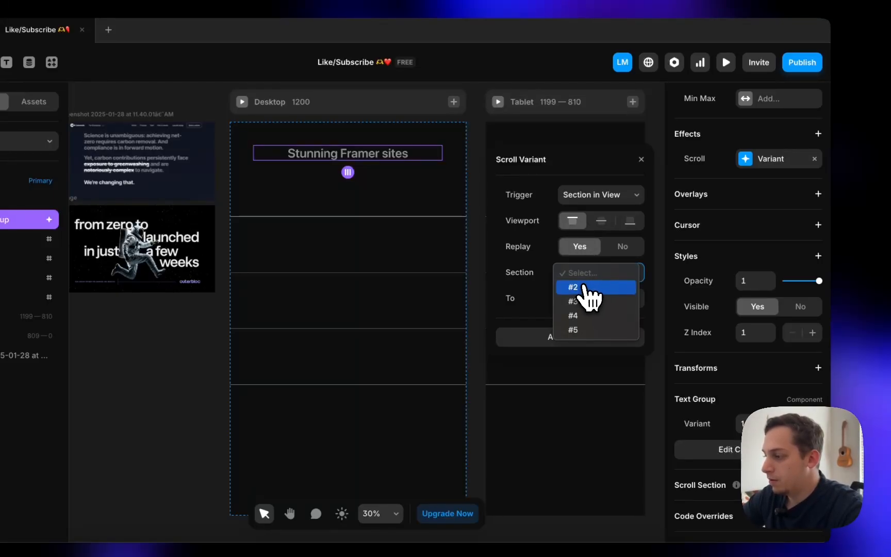
left_click(588, 287)
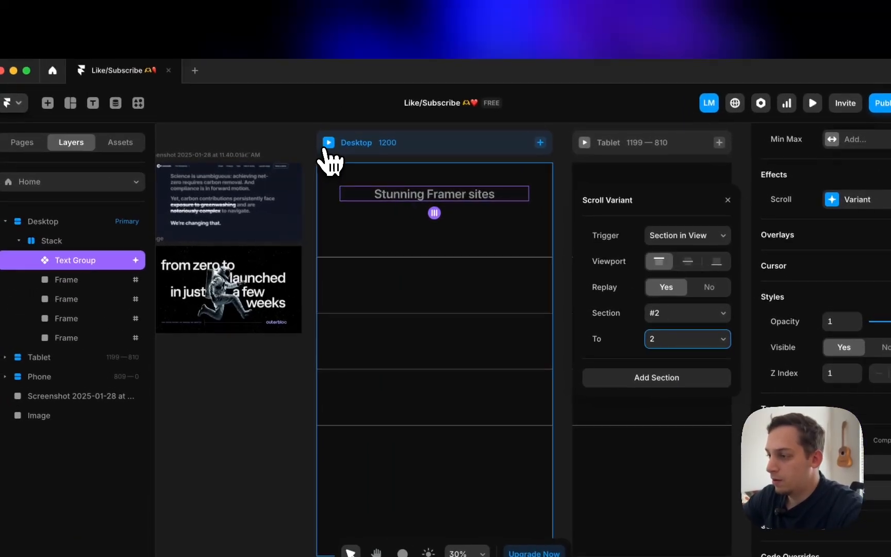
left_click(242, 102)
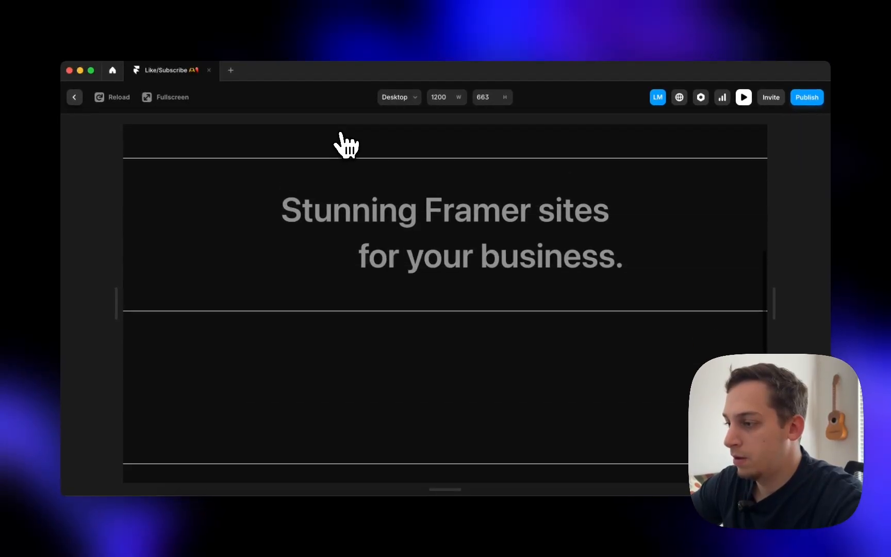
left_click(74, 97)
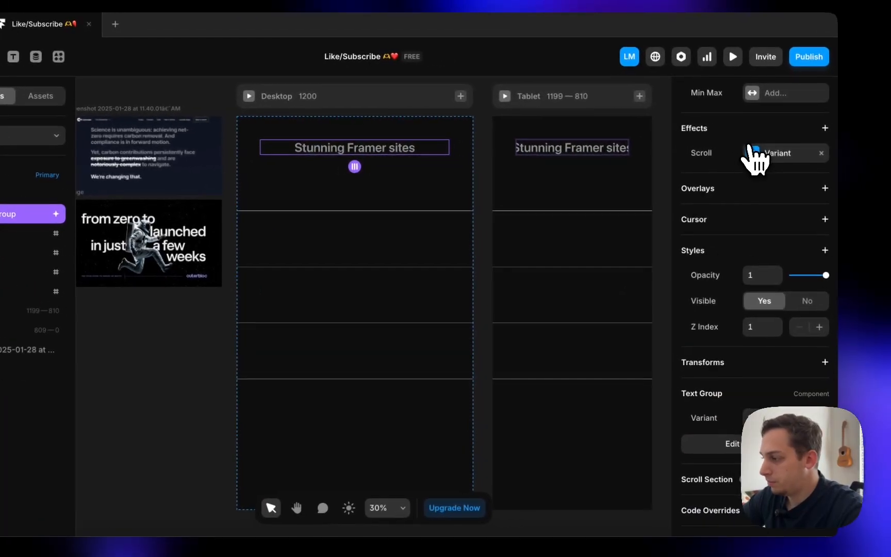
- Add another section to the Text Group's scroll variant effect, linking section #3 to variant 3
left_click(755, 155)
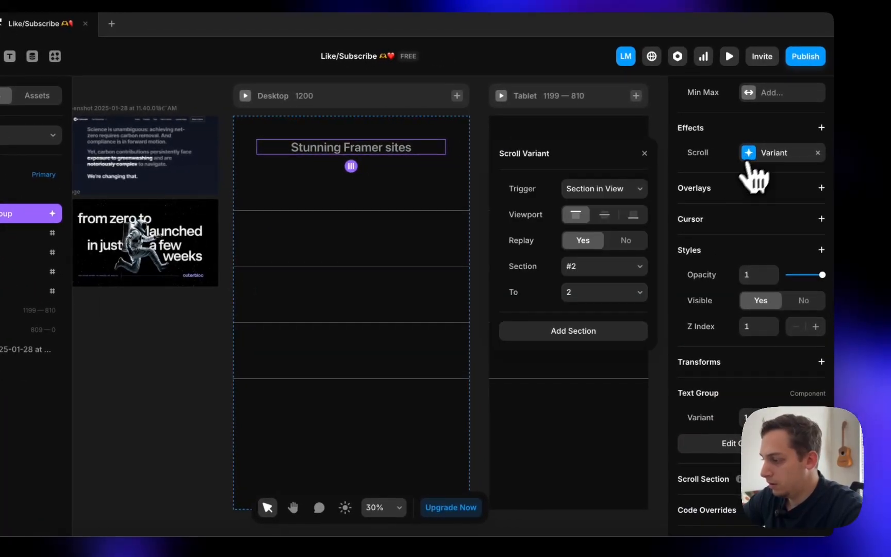
left_click(586, 342)
left_click(592, 333)
left_click(585, 360)
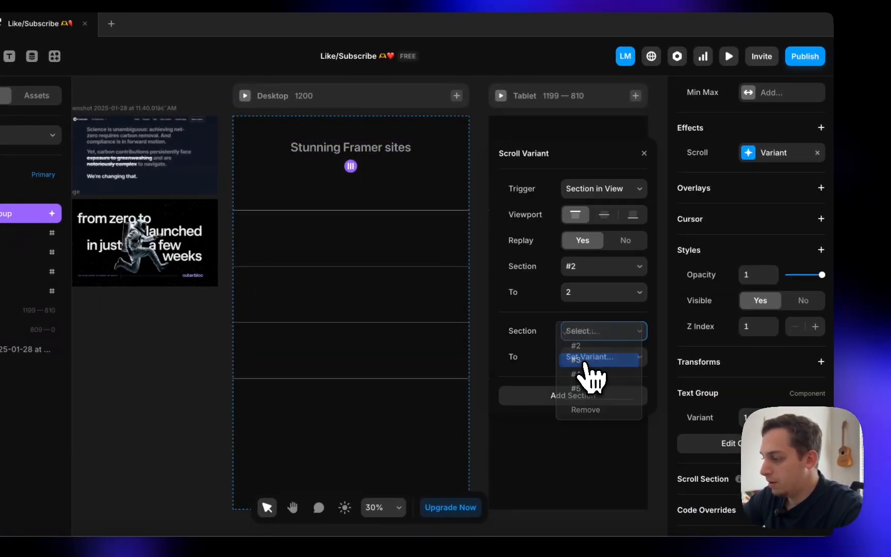
left_click(586, 361)
left_click(575, 407)
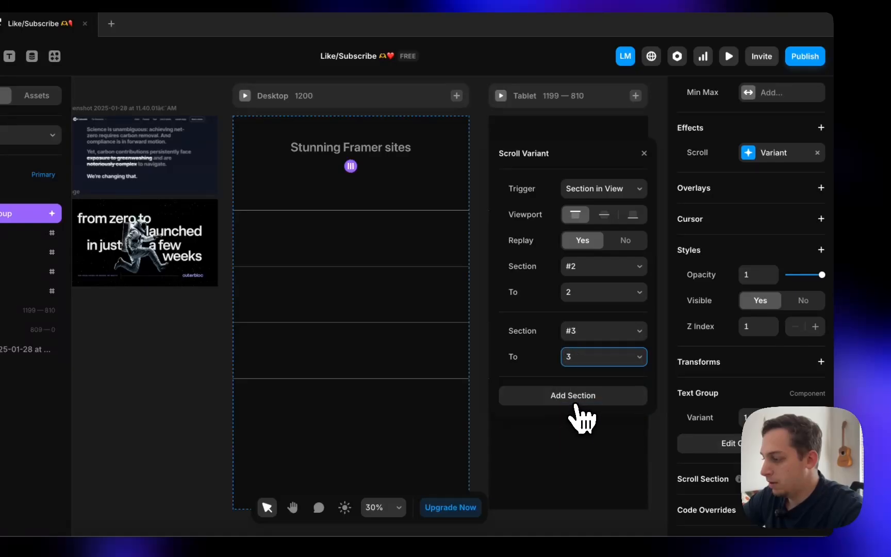
- Add a third section entry to the scroll variant effect, linking section #4 to variant 4
left_click(578, 396)
left_click(583, 396)
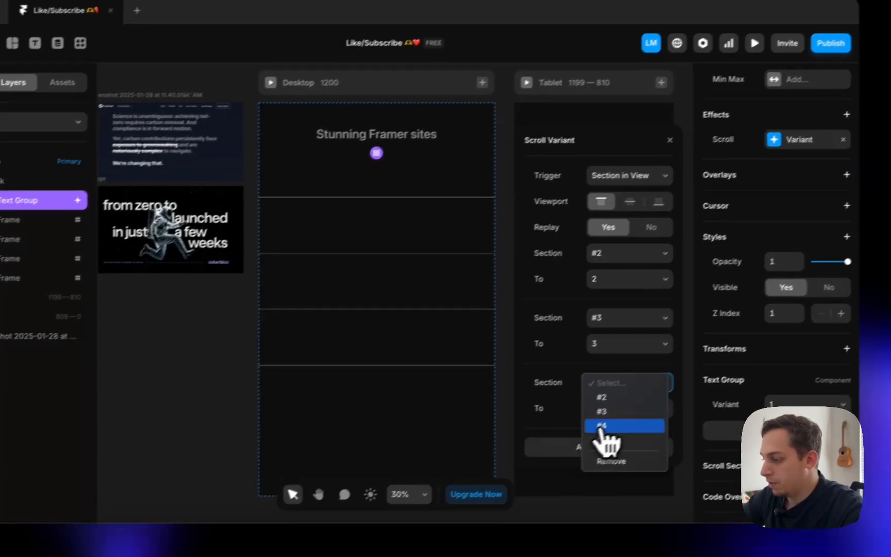
left_click(601, 426)
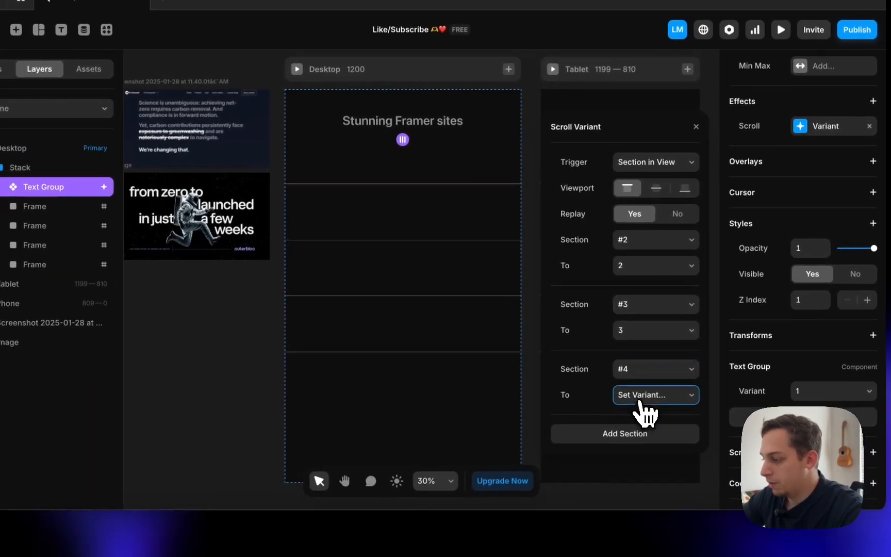
left_click(613, 408)
left_click(600, 442)
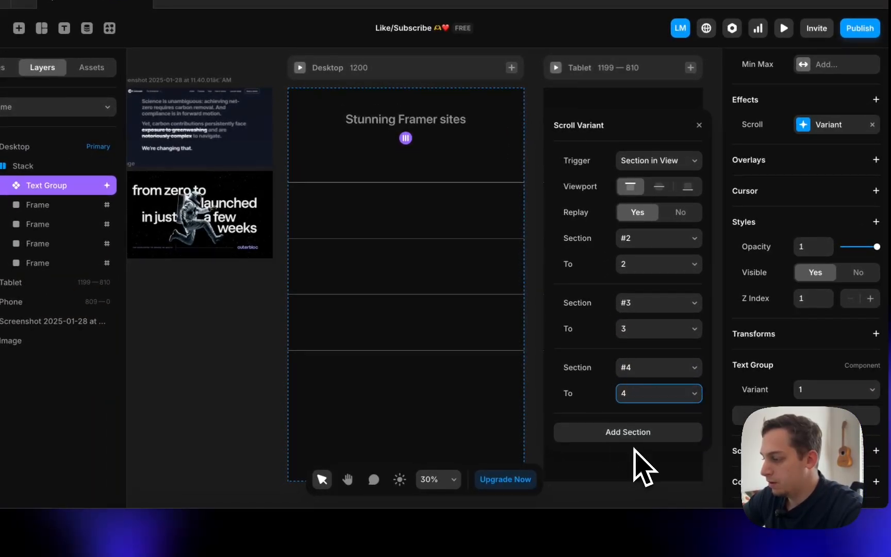
- Add a section entry linking section #5 to variant 5, then preview the Desktop page's scroll animation and return to the canvas
left_click(632, 435)
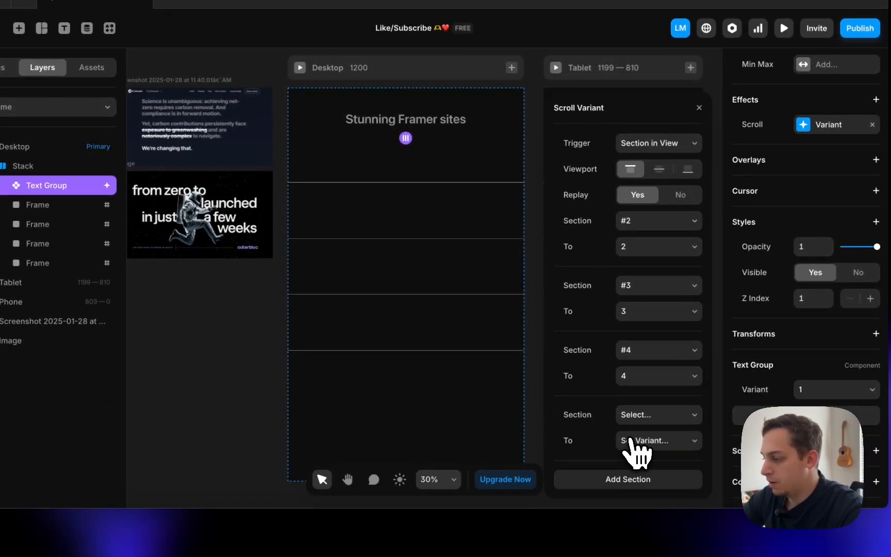
left_click(645, 421)
left_click(634, 470)
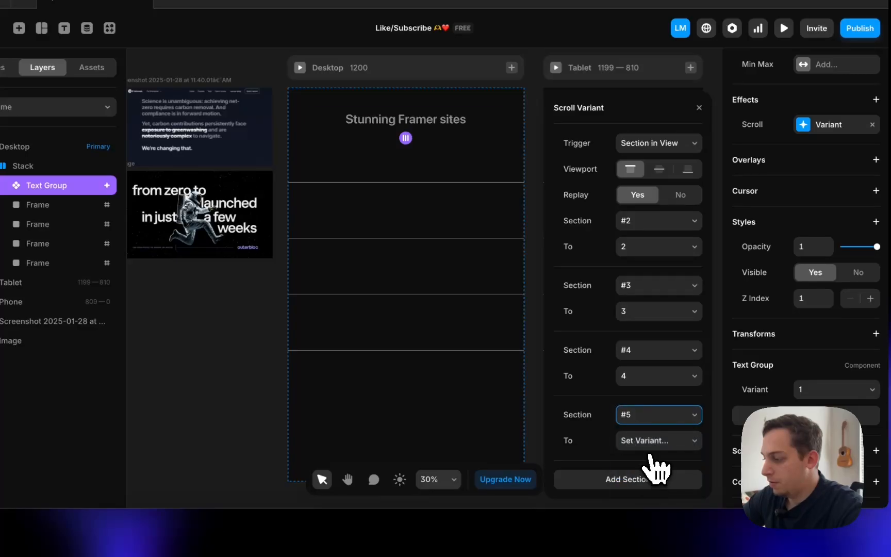
left_click(651, 443)
left_click(635, 495)
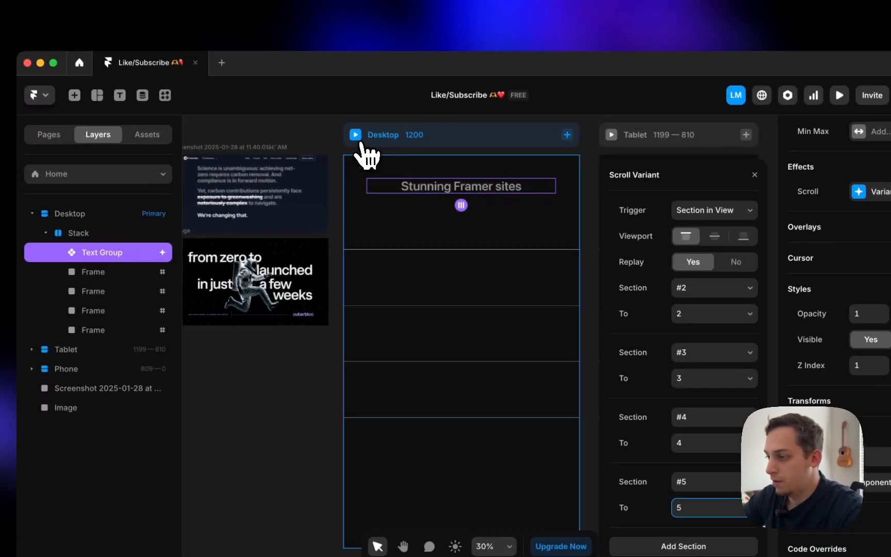
left_click(299, 68)
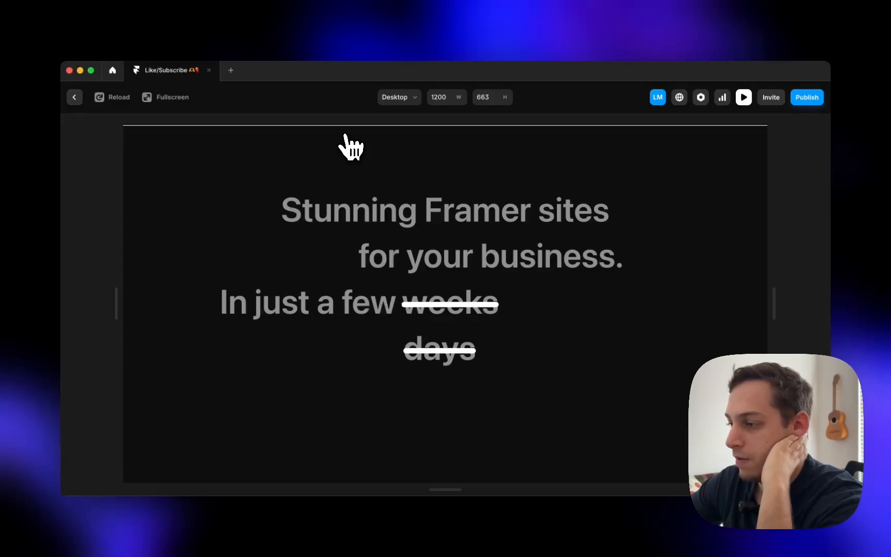
left_click(74, 97)
- Set the fixed height of the Desktop Stack that holds the headline and line frames to 2400
scroll(351, 305, "down", 2)
left_click(368, 333)
scroll(366, 342, "down", 1)
scroll(429, 383, "down", 2)
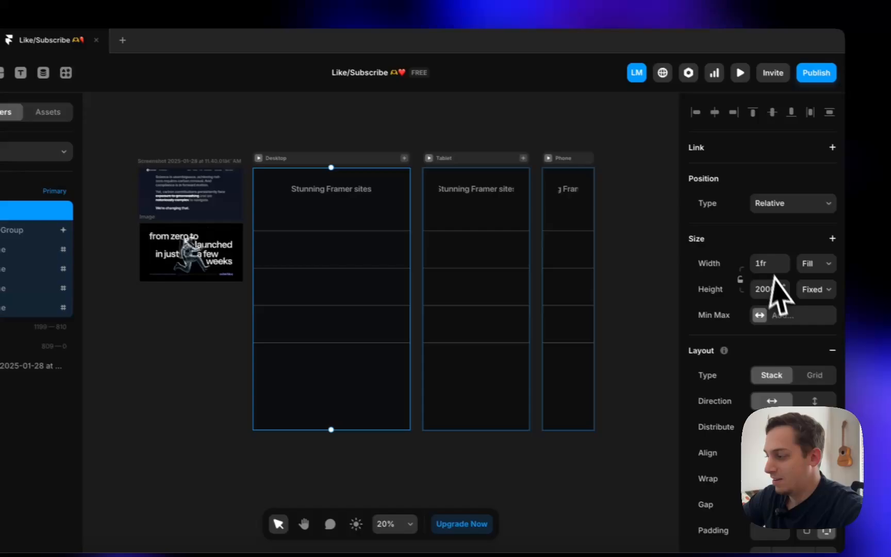
left_click(772, 289)
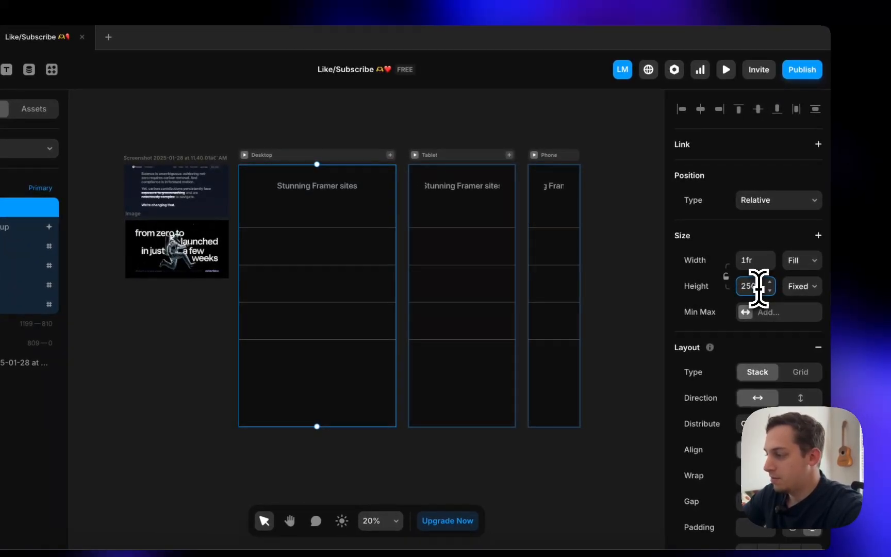
type("2500")
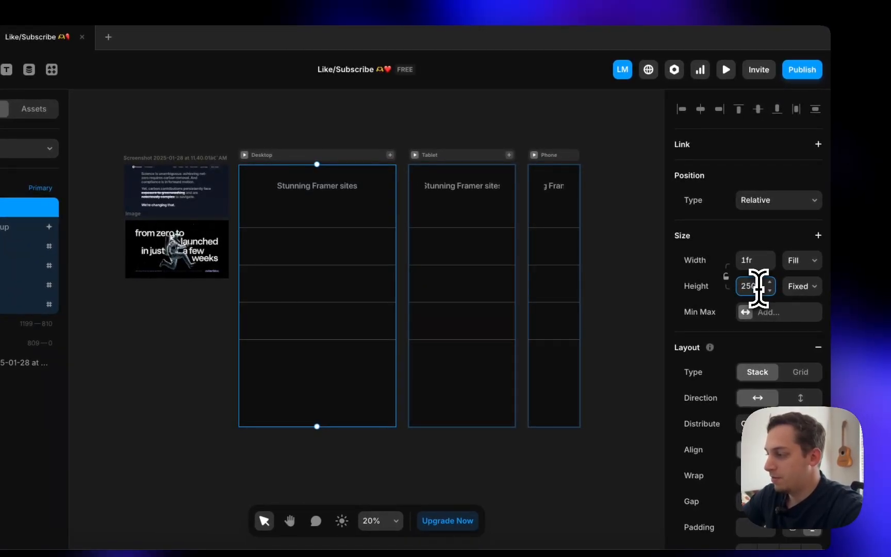
key("BackSpace")
key("BackSpace")
key("BackSpace")
type("400")
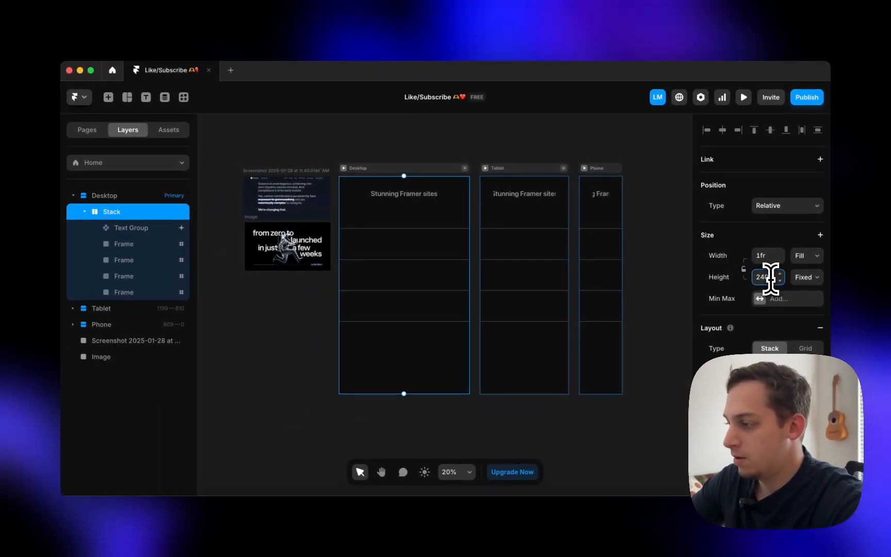
key("Return")
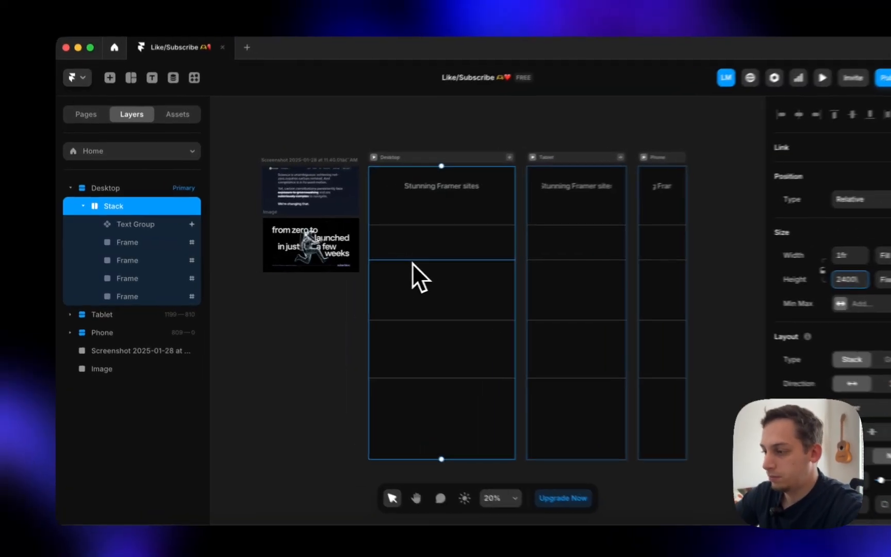
- Move the third line frame up so its gap to the second line matches the gap between the first two
left_click(382, 281)
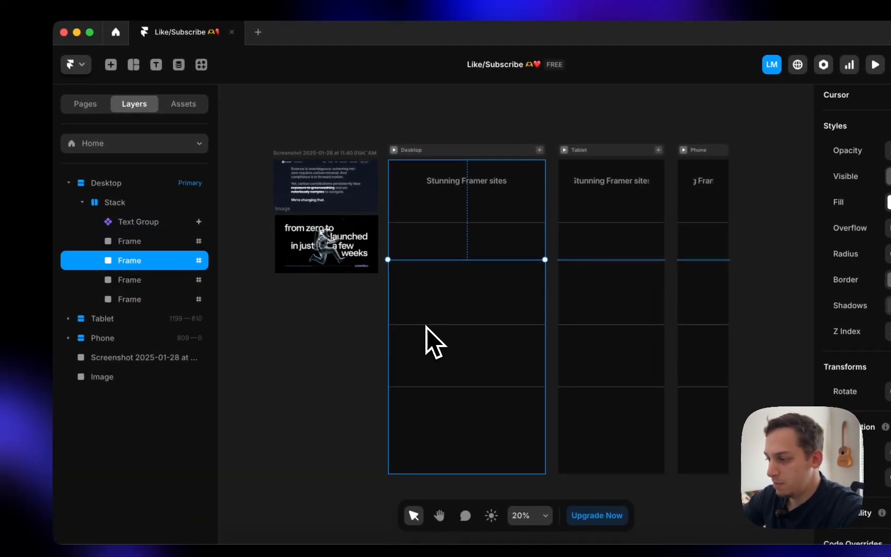
key("Escape")
left_click(426, 326)
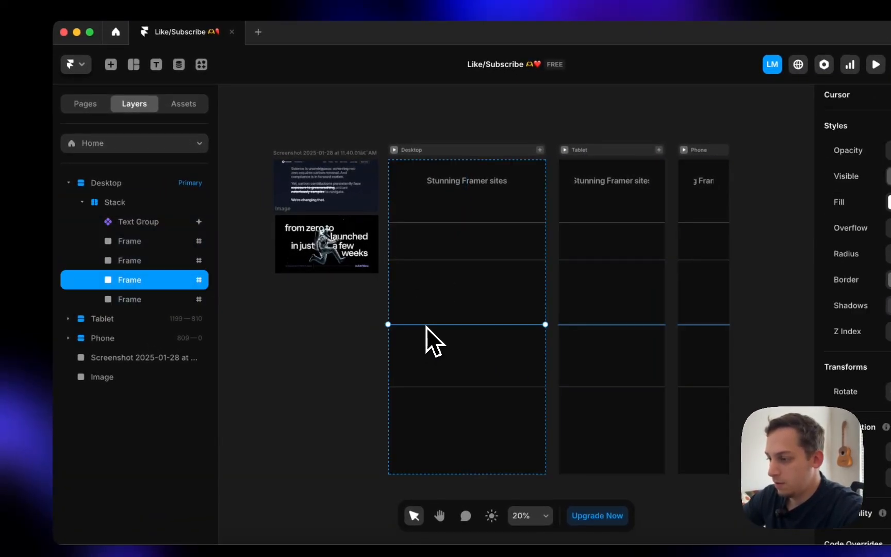
key("Escape")
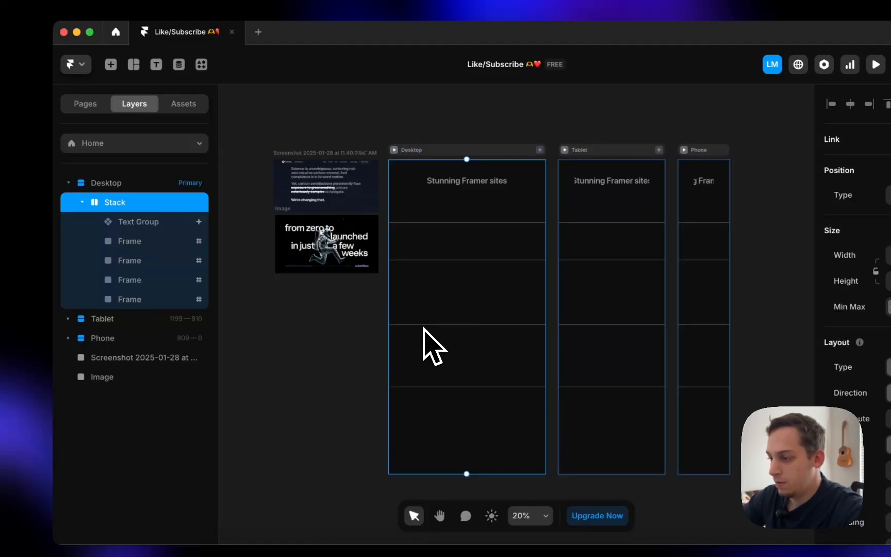
left_click(426, 328)
left_click_drag(424, 327, 425, 299)
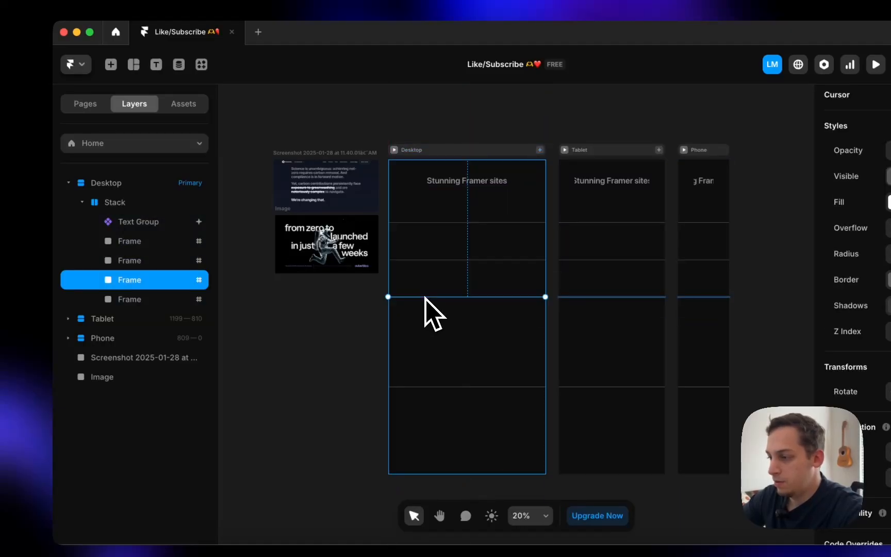
key("Escape")
- Move the second line frame slightly down and undo the text layer accidentally inserted into it
left_click(420, 261)
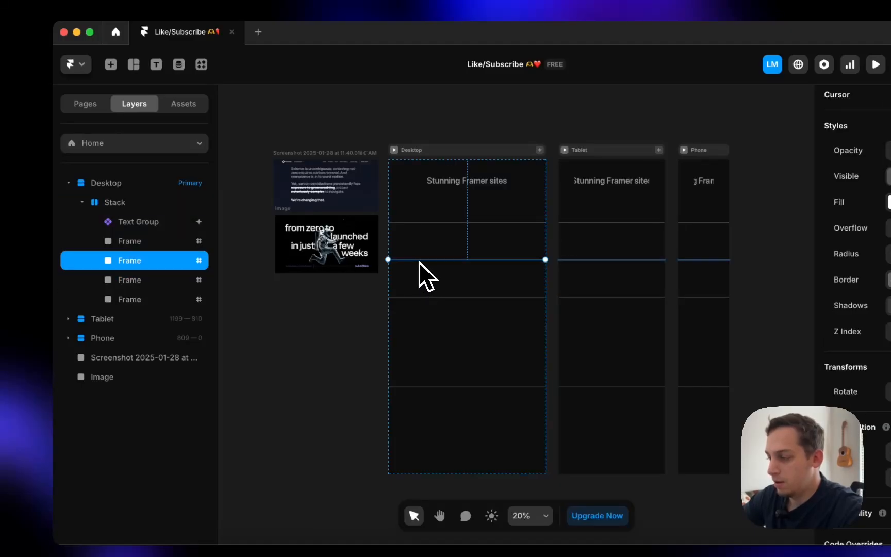
left_click_drag(419, 262, 418, 269)
double_click(418, 269)
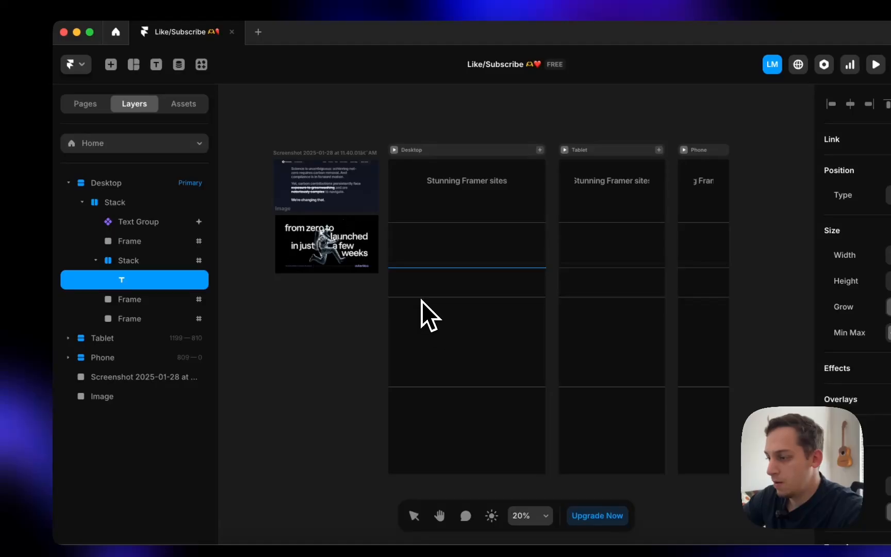
key("super+z")
left_click(185, 290)
left_click(166, 288)
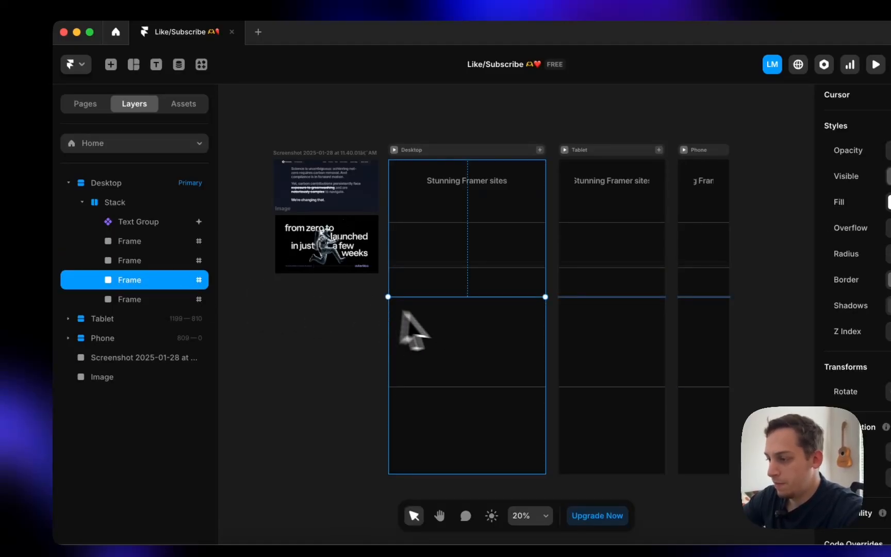
- Move the third line frame down until its gap to the second line equals the gap between the first two
left_click(432, 300)
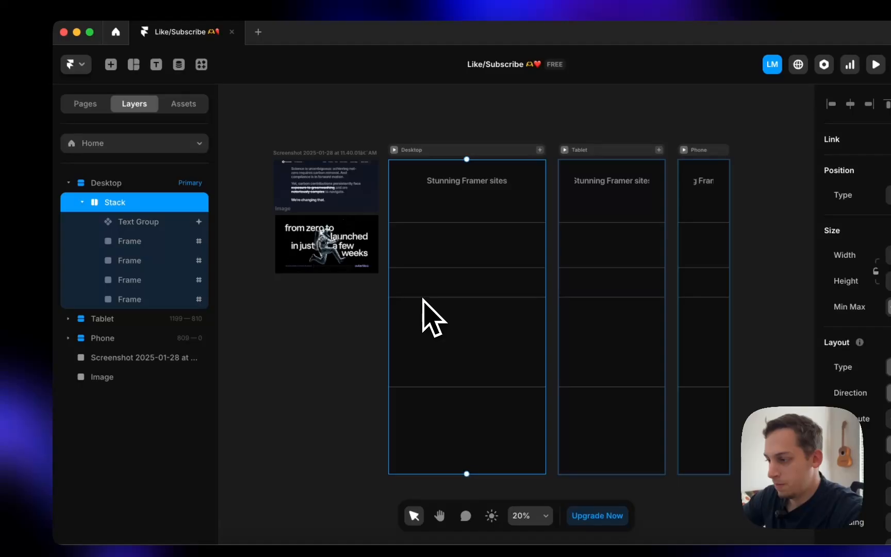
left_click(423, 299)
left_click_drag(423, 299, 423, 315)
- Move the fourth line frame up so all four lines are evenly spaced, then preview the Desktop page
left_click(427, 391)
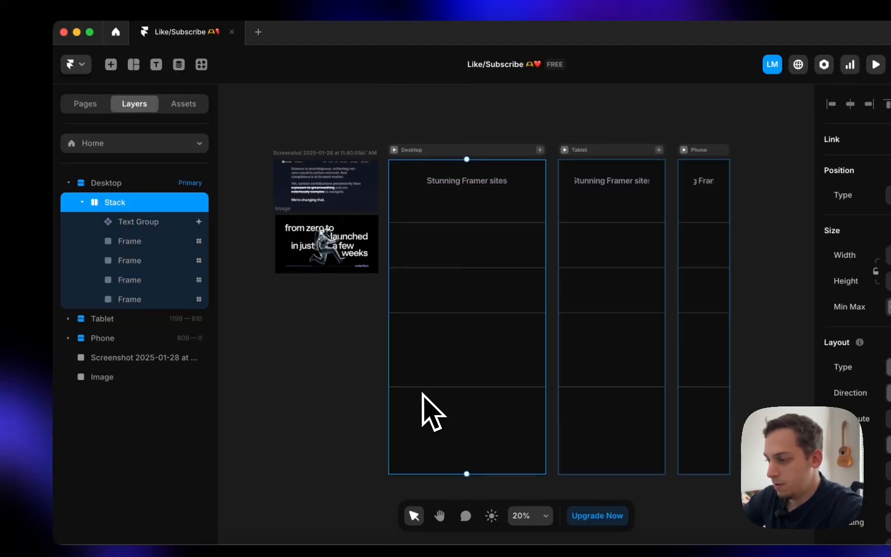
key("Escape")
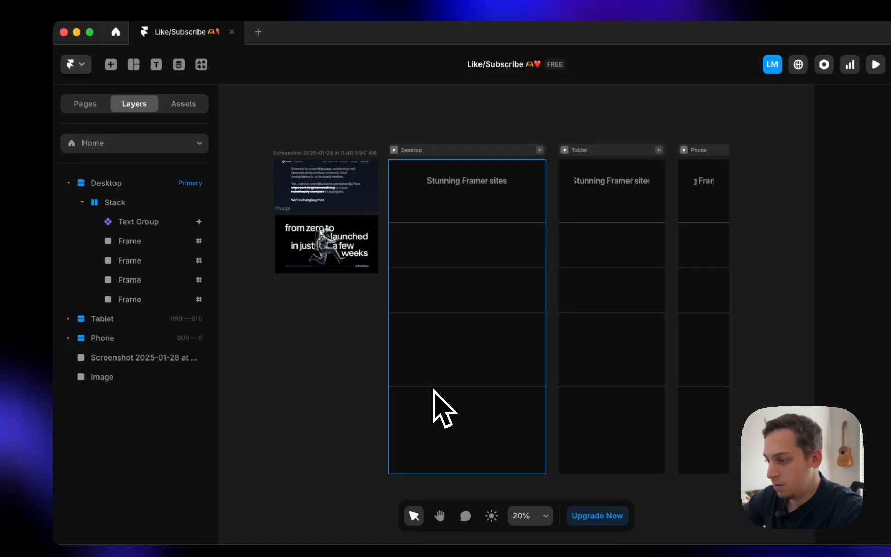
left_click(434, 390)
left_click_drag(433, 390, 432, 358)
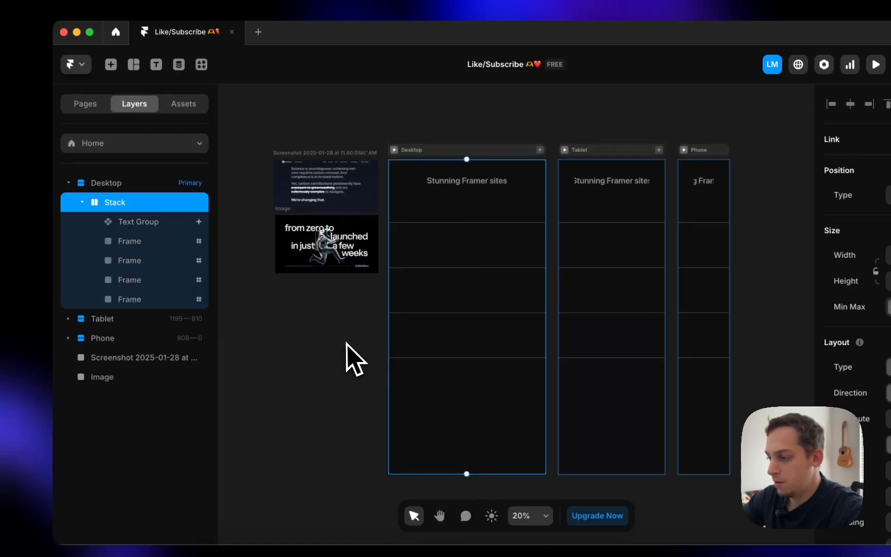
left_click(348, 358)
left_click(395, 150)
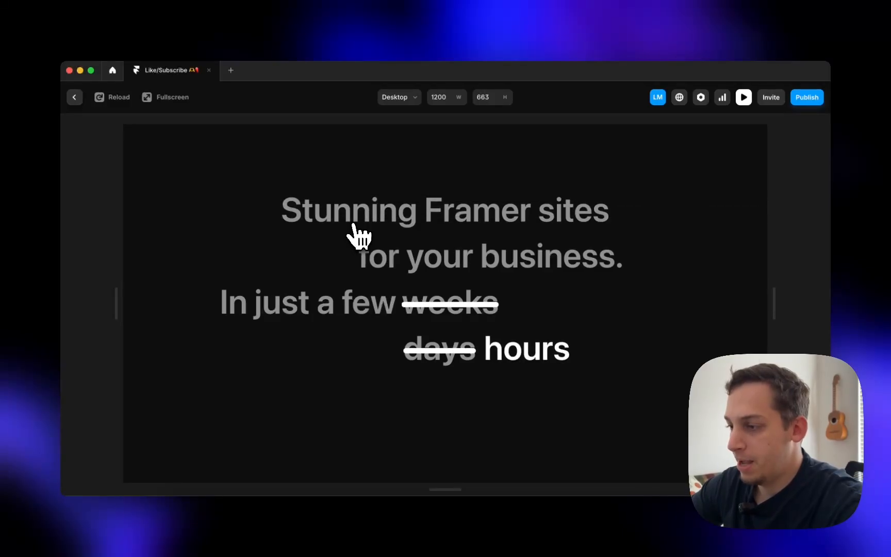
- Make the four line frames in the Desktop stack fully transparent
left_click(75, 97)
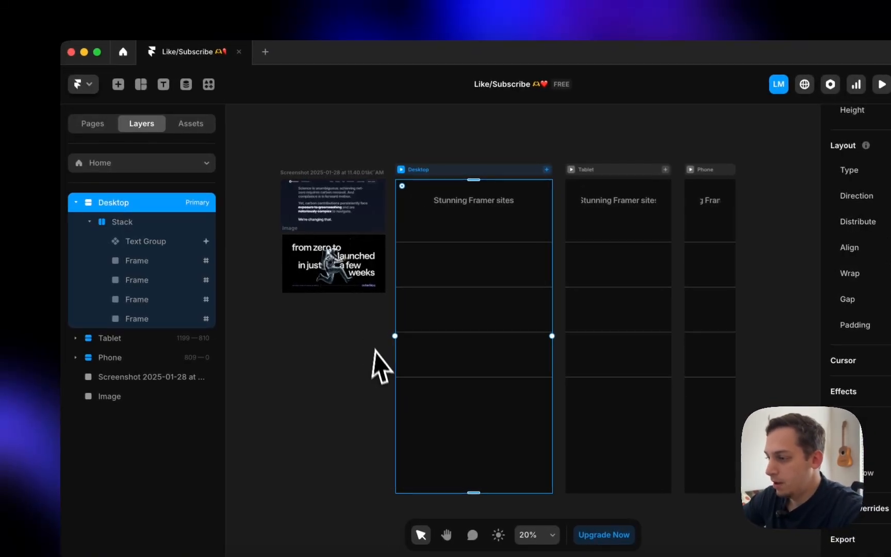
left_click(381, 368)
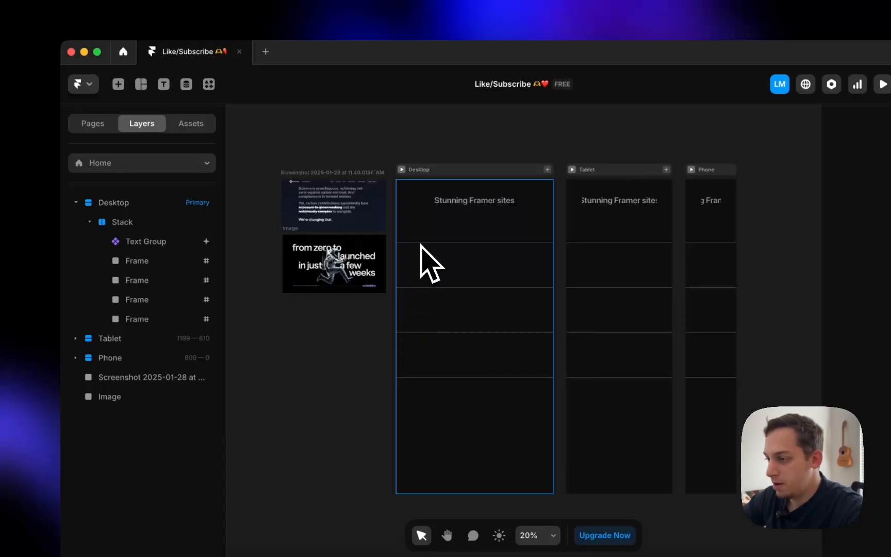
left_click(135, 261)
left_click(147, 319, "shift")
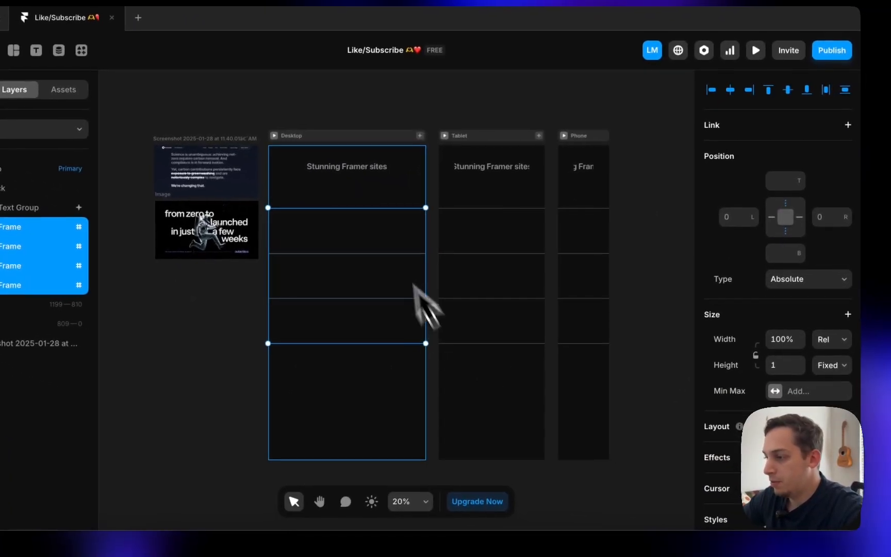
scroll(722, 413, "down", 4)
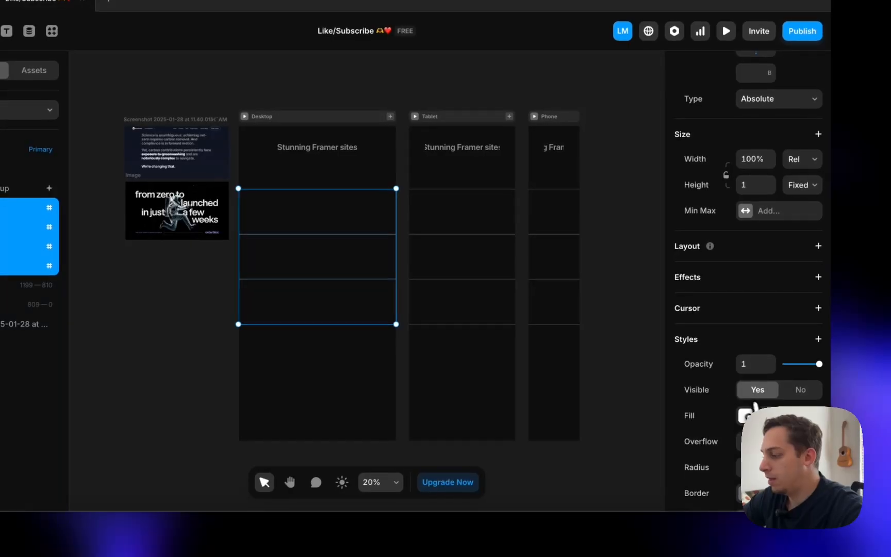
key("Return")
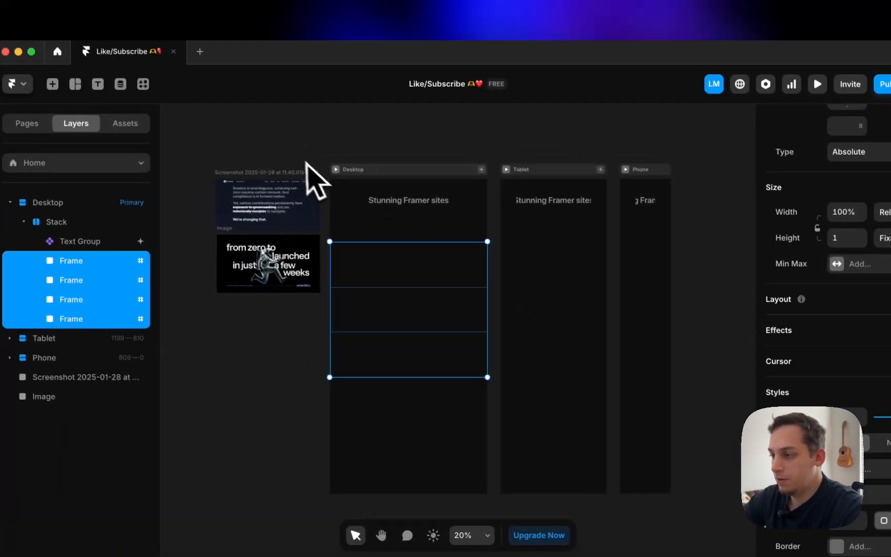
- Preview the Desktop page and scroll through the headline animation with the section lines transparent
left_click(225, 103)
left_click(344, 175)
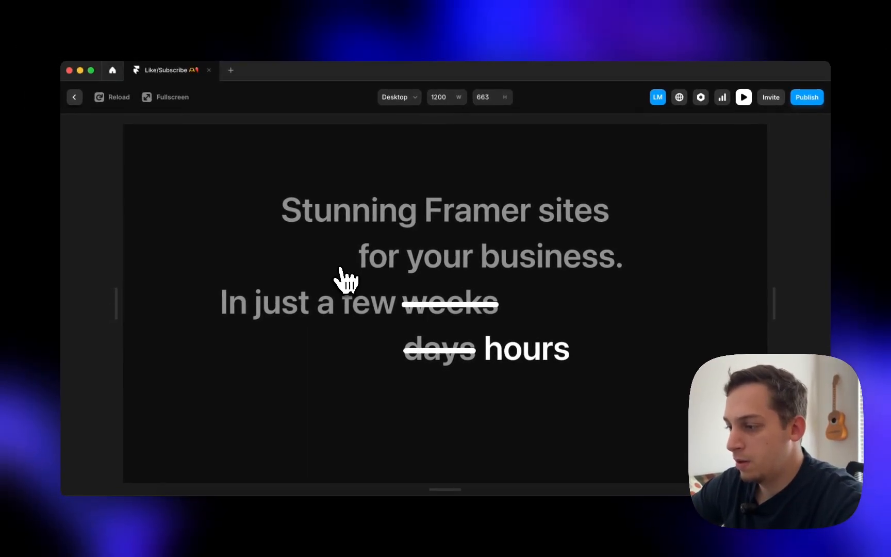
left_click(75, 97)
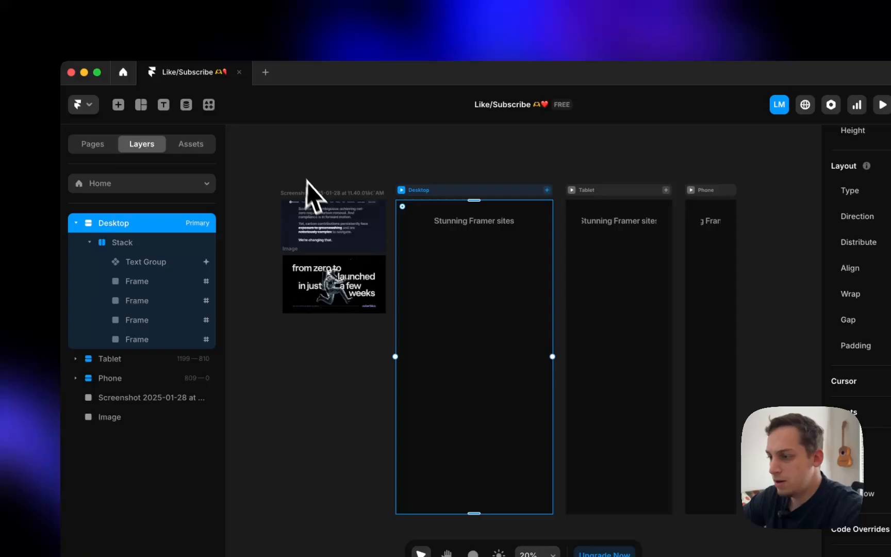
left_click(306, 180)
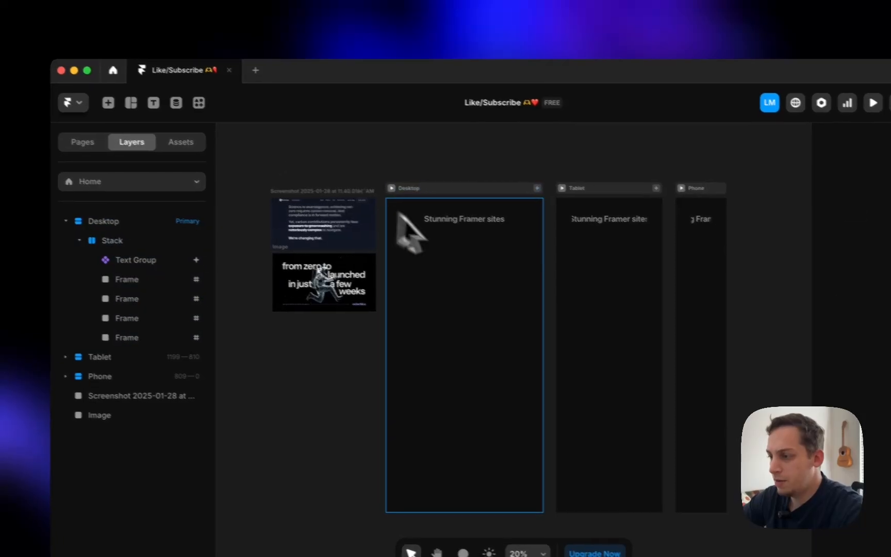
left_click(434, 263)
left_click(365, 176)
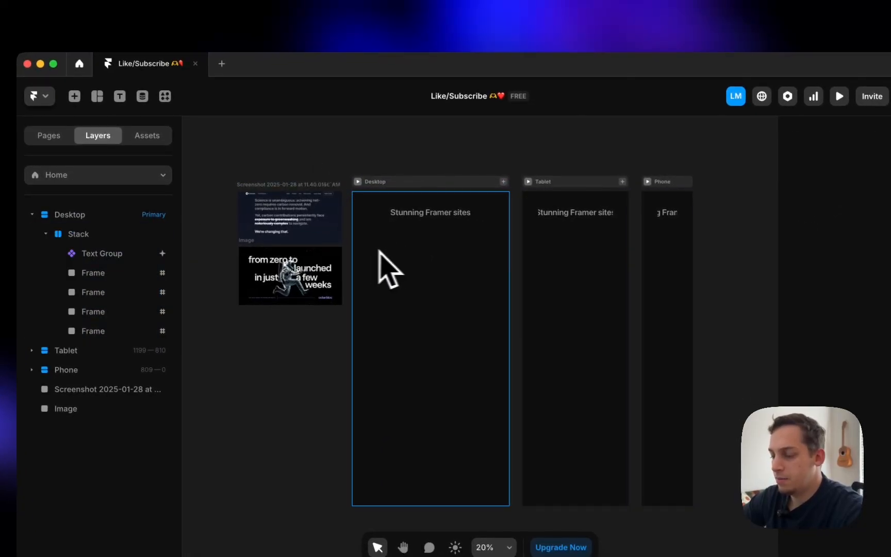
left_click(334, 253)
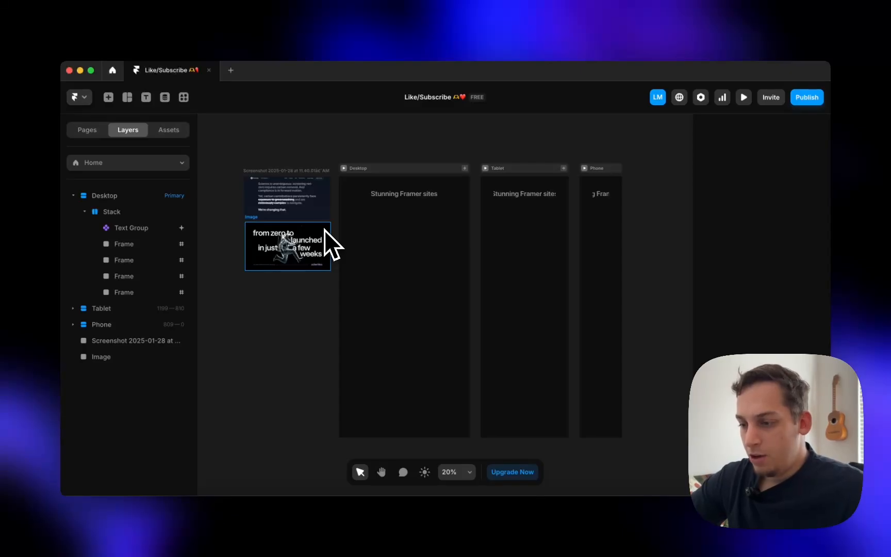
scroll(235, 180, "left", 1)
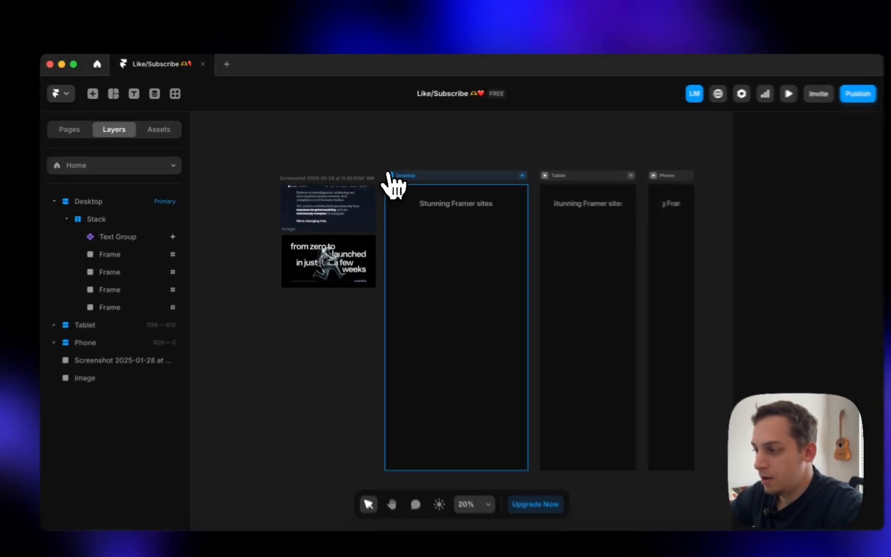
- Preview the Desktop page twice more, checking the timing of the row reveals and cross-outs, and return to the canvas
left_click(379, 171)
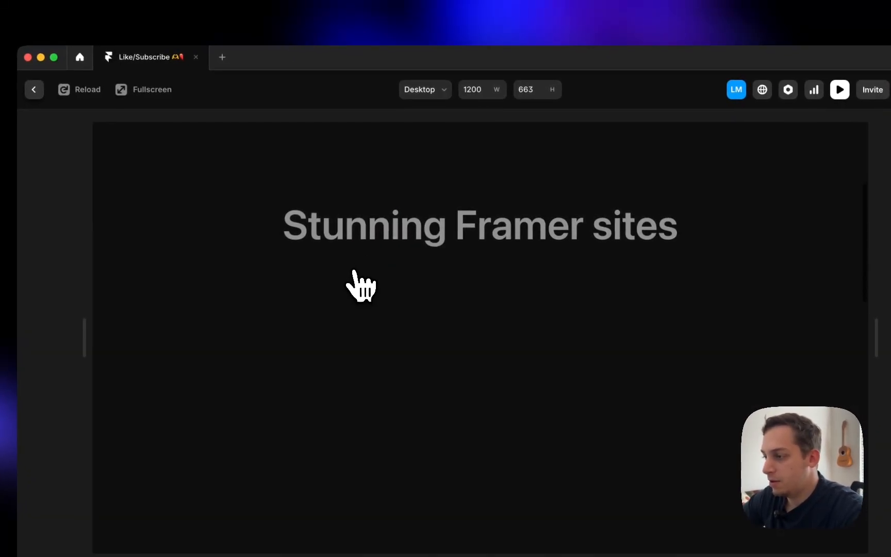
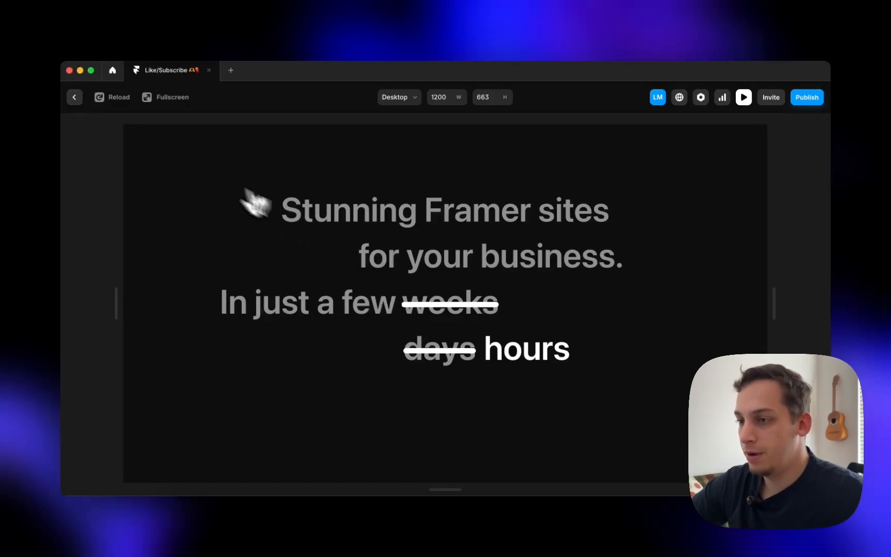
left_click(75, 98)
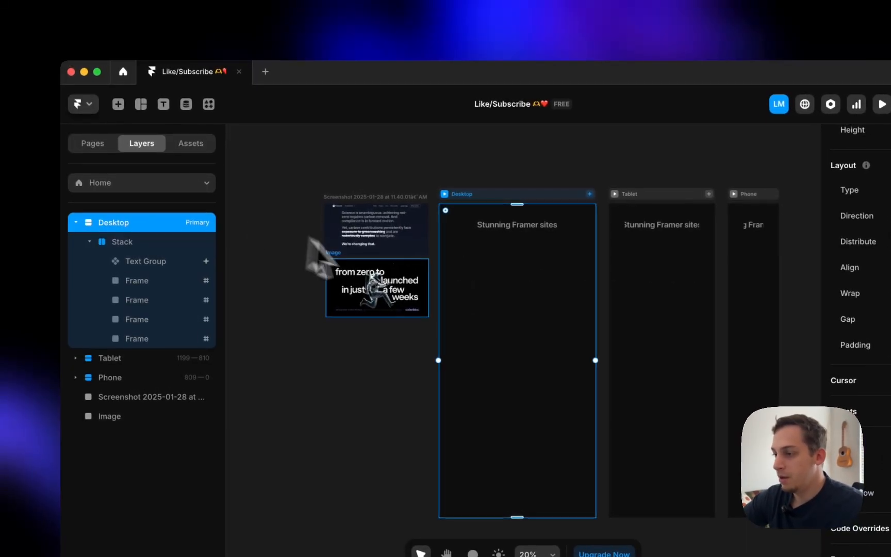
left_click(338, 198)
left_click(289, 198)
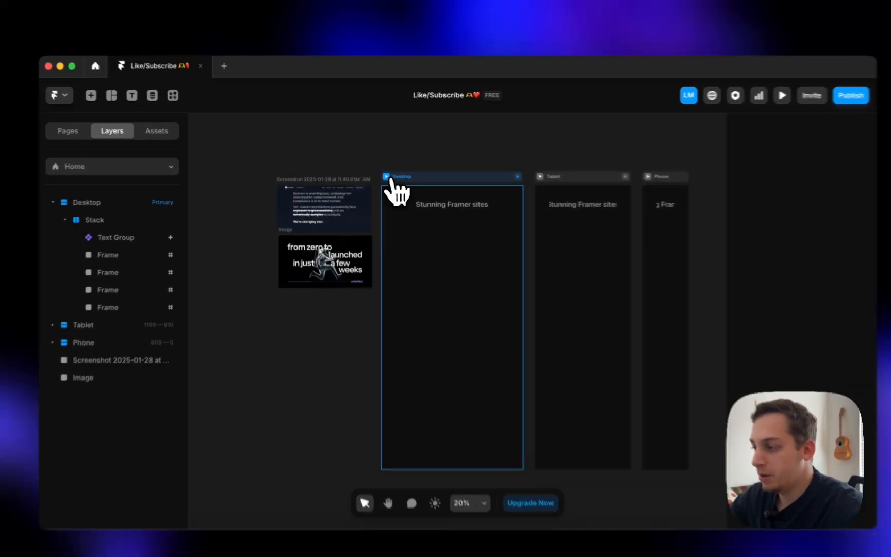
left_click(379, 172)
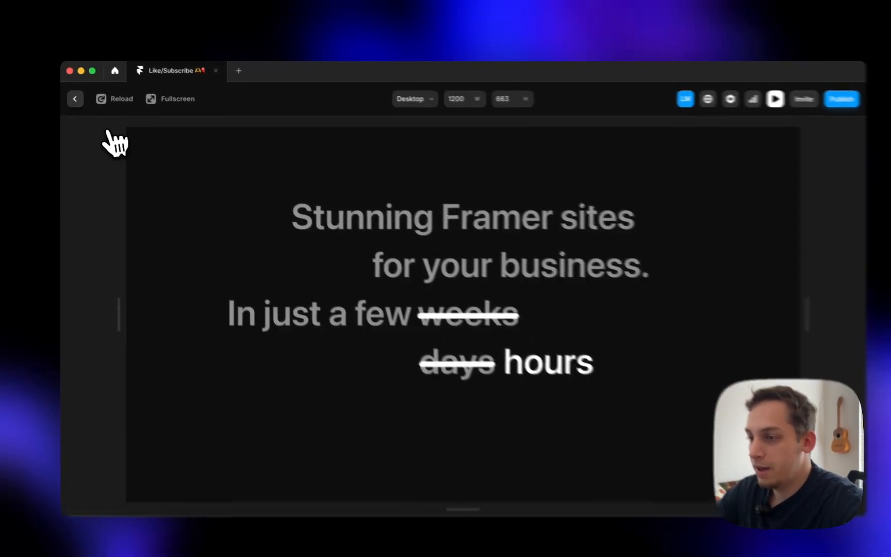
left_click(74, 97)
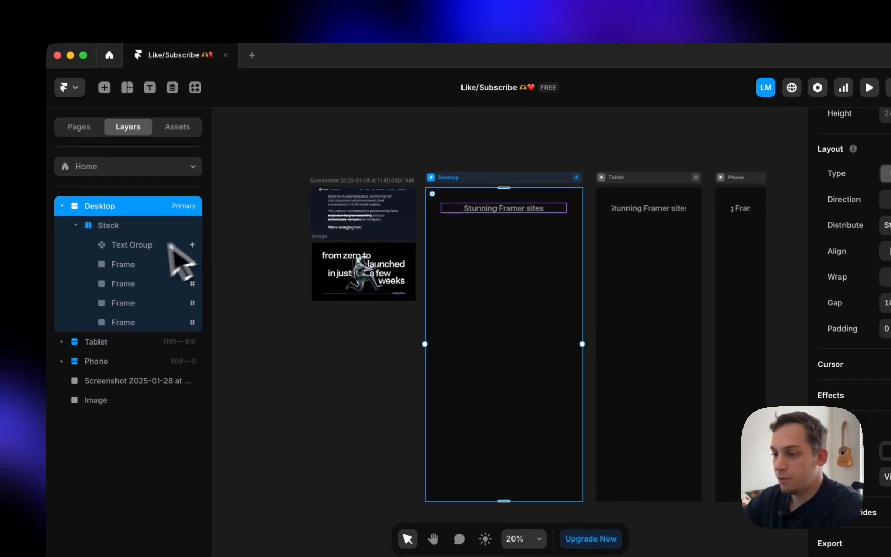
- Set the delay of the Appear interaction on the Cross out component's primary variant to 0.5 s
double_click(502, 215)
scroll(575, 369, "right", 13)
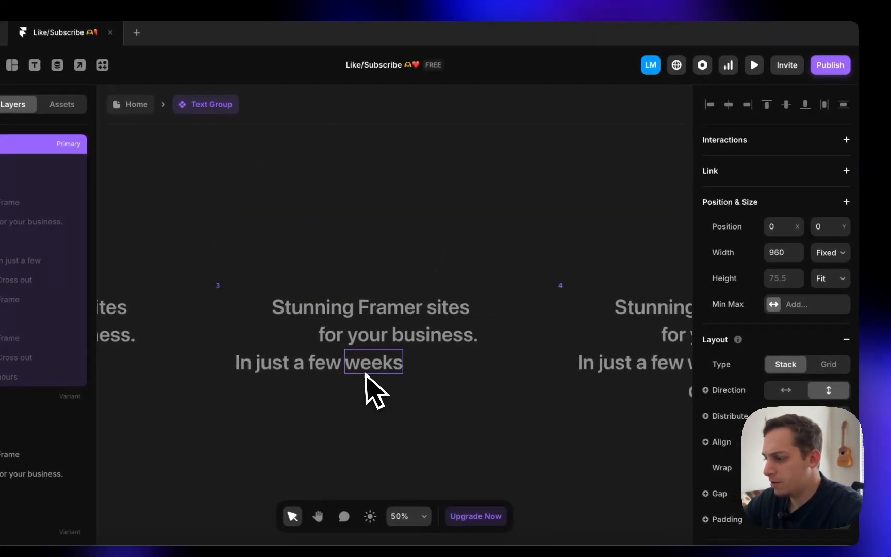
left_click(367, 372)
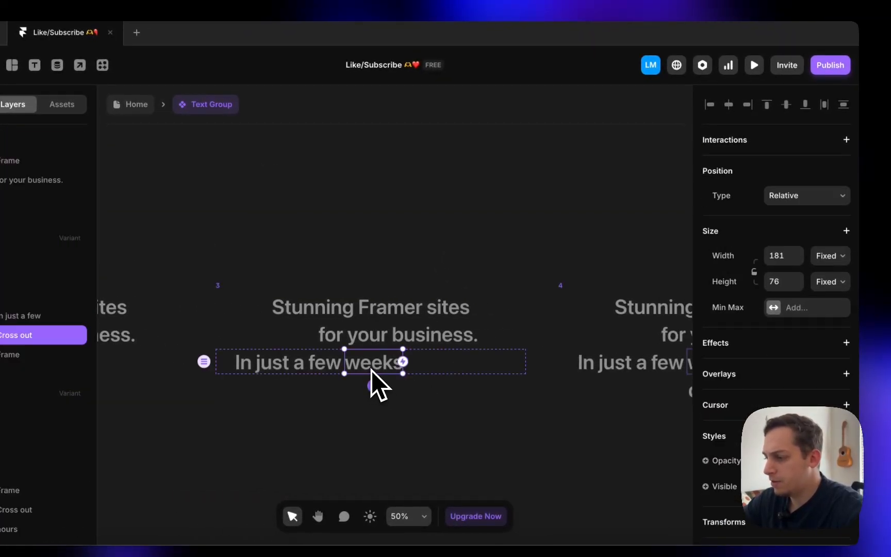
double_click(371, 374)
left_click(358, 306)
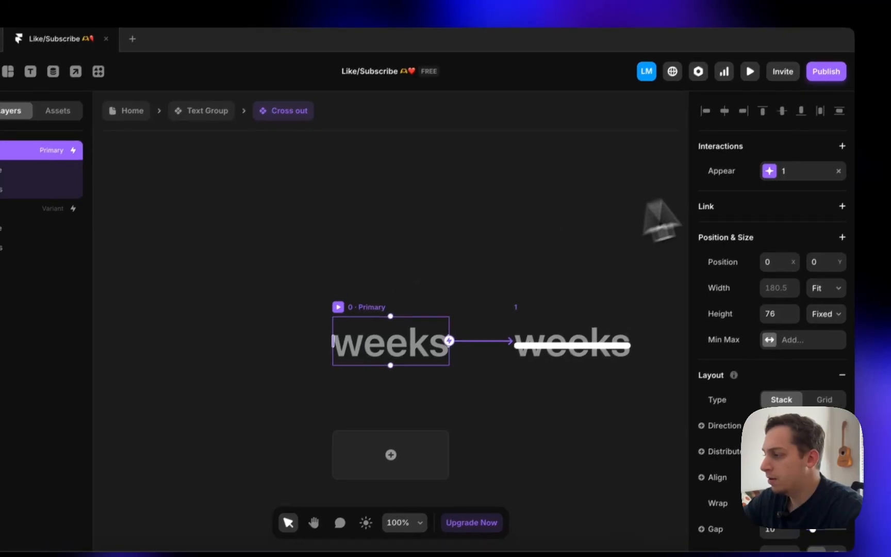
left_click(781, 175)
left_click(599, 226)
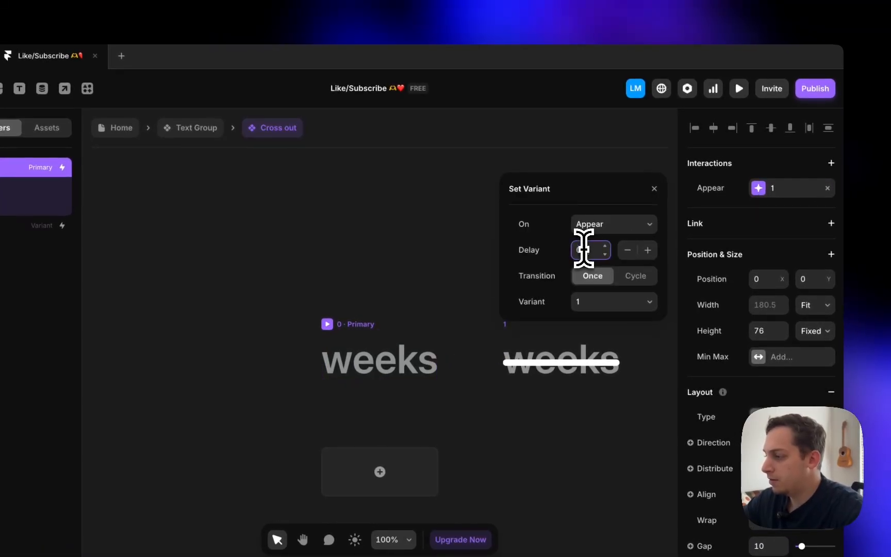
type("0.5")
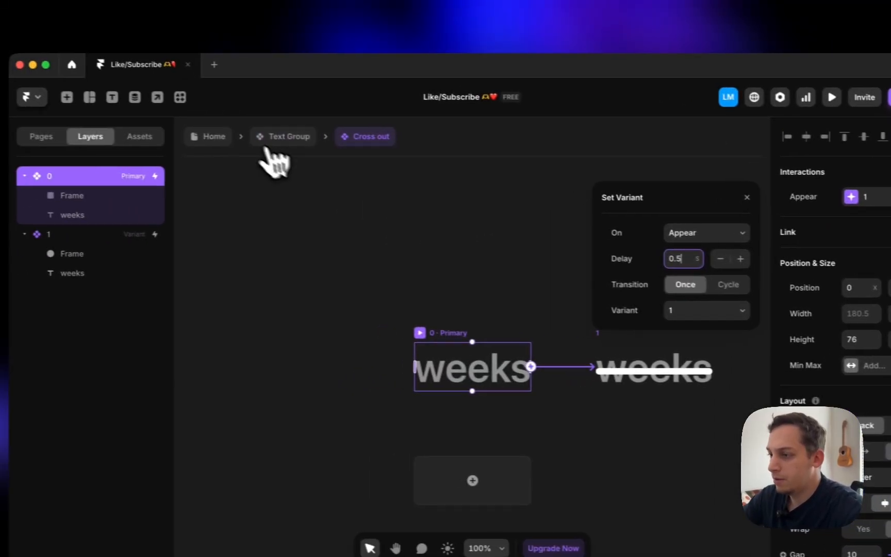
- Return to the Home page and preview the headline to check the delayed cross-out of "weeks" and "days"
left_click(167, 131)
key("super+p")
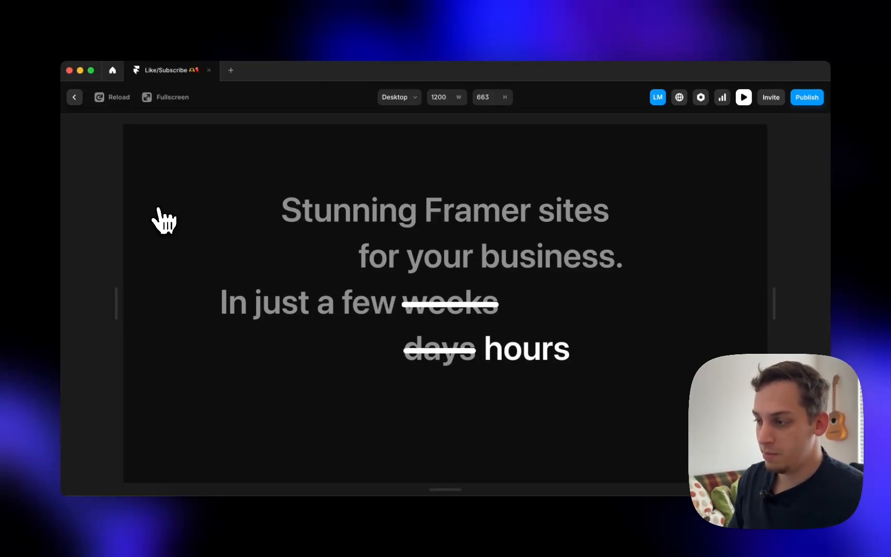
left_click(78, 96)
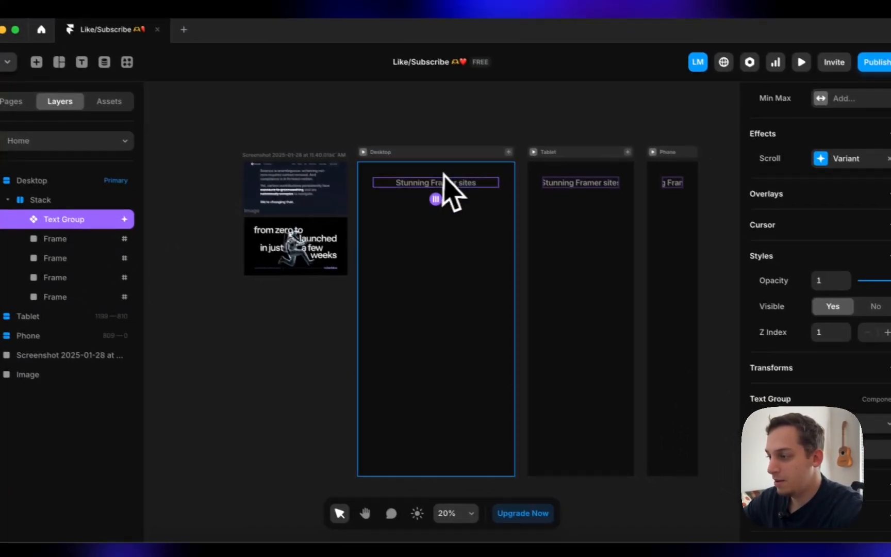
- Add a period after "hours" in variant 5 of the Text Group component
double_click(509, 212)
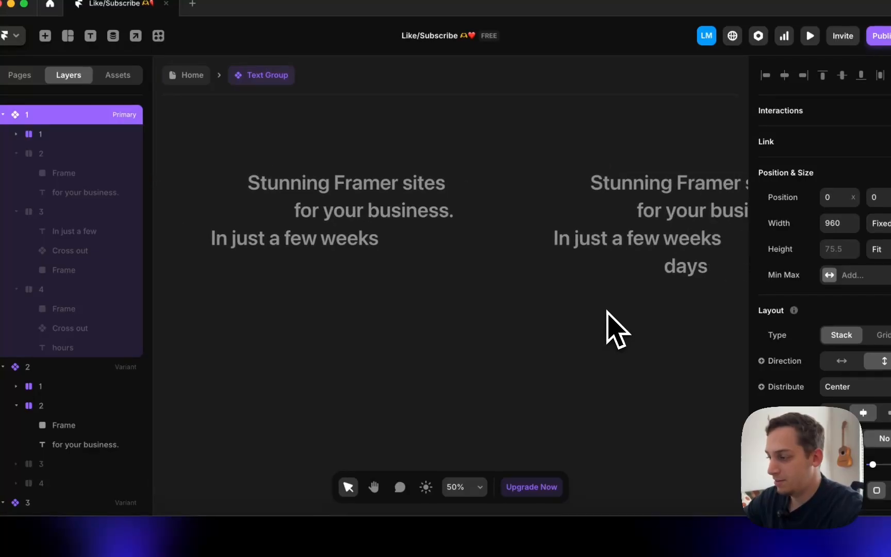
scroll(608, 311, "right", 5)
scroll(479, 271, "right", 7)
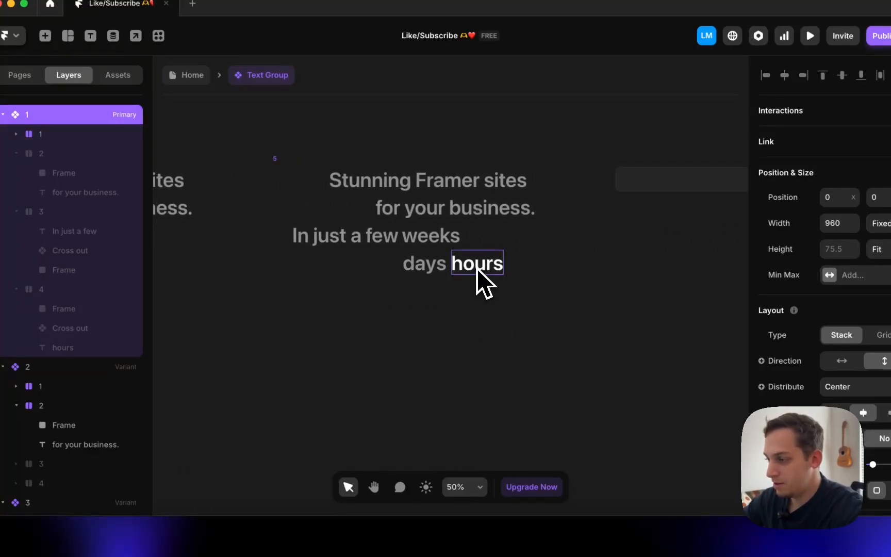
double_click(478, 268)
key("Right")
type(".")
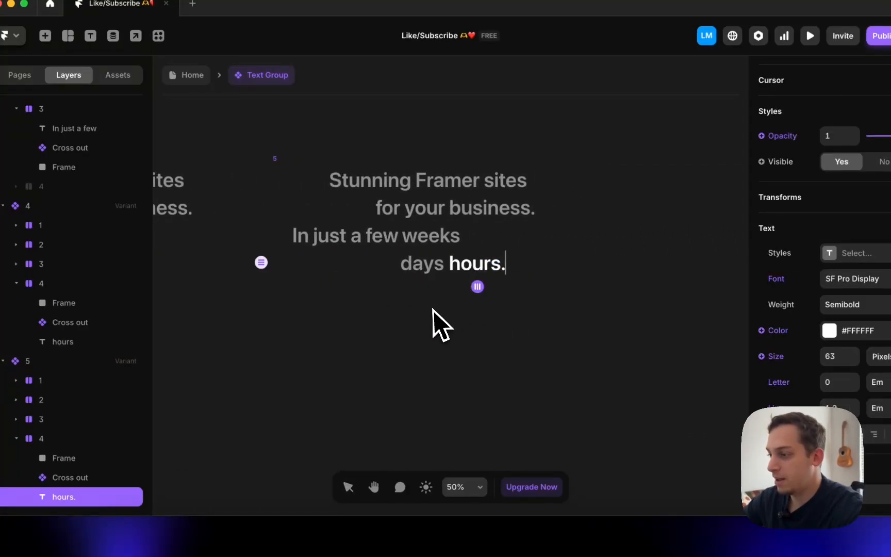
key("Escape")
scroll(429, 312, "left", 4)
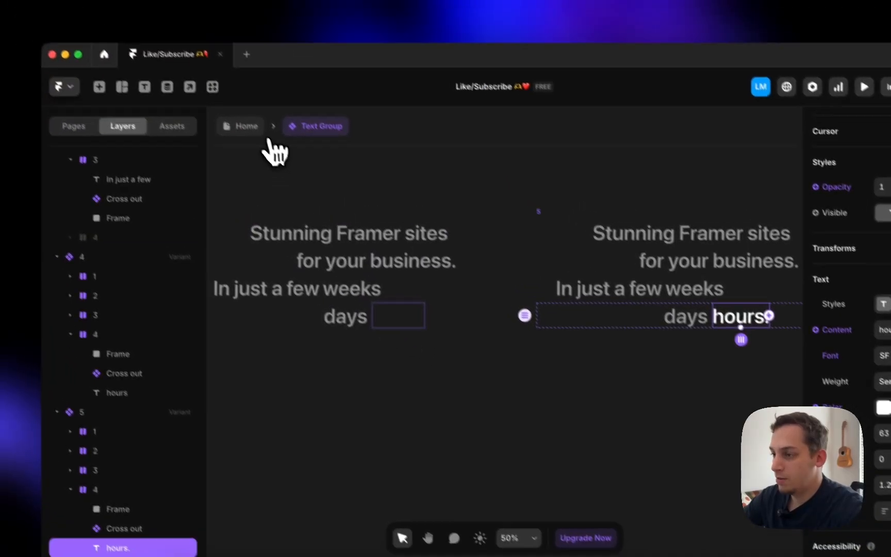
- Return to the Home page, preview the headline with its closing period, and go back to the canvas
left_click(192, 75)
left_click(445, 194)
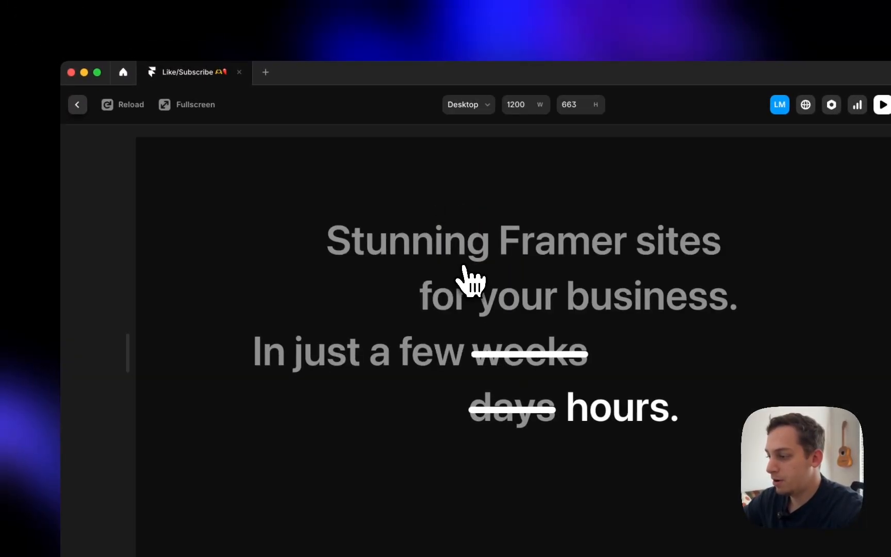
left_click(77, 104)
left_click(310, 166)
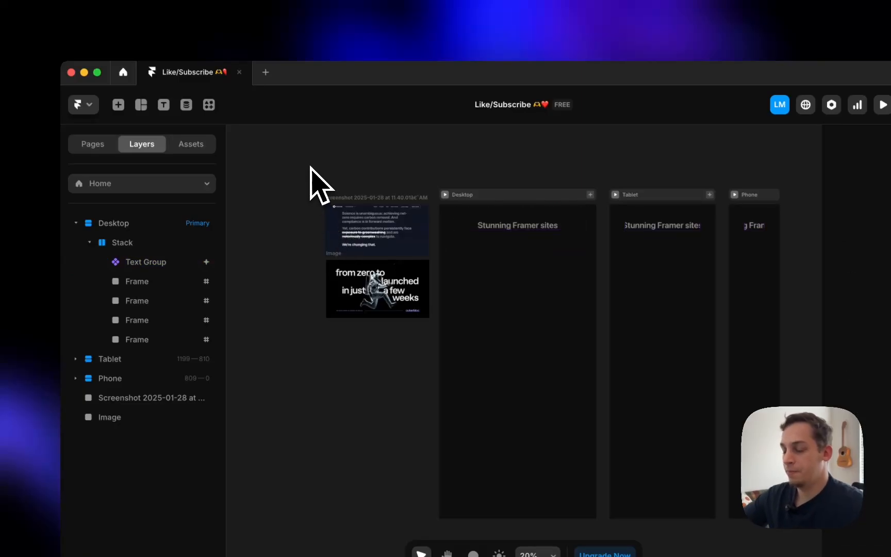